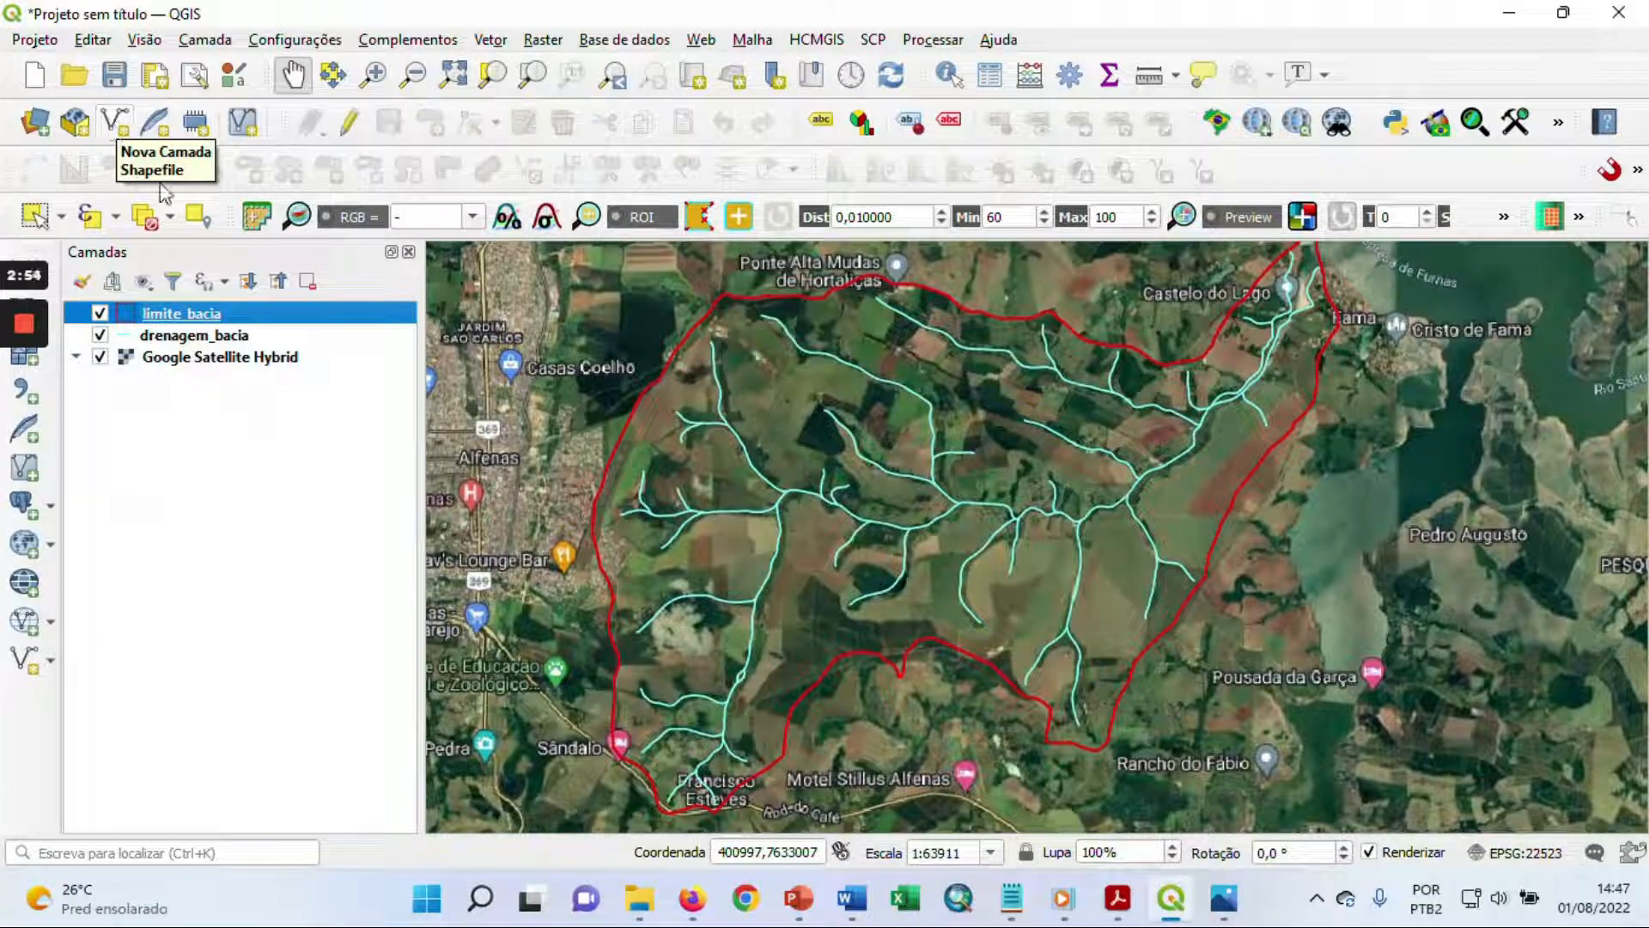
Step: Start a new shapefile layer and create a folder named APP_cachoeira inside Cartografia Digital 2022 for its file
left_click(100, 358)
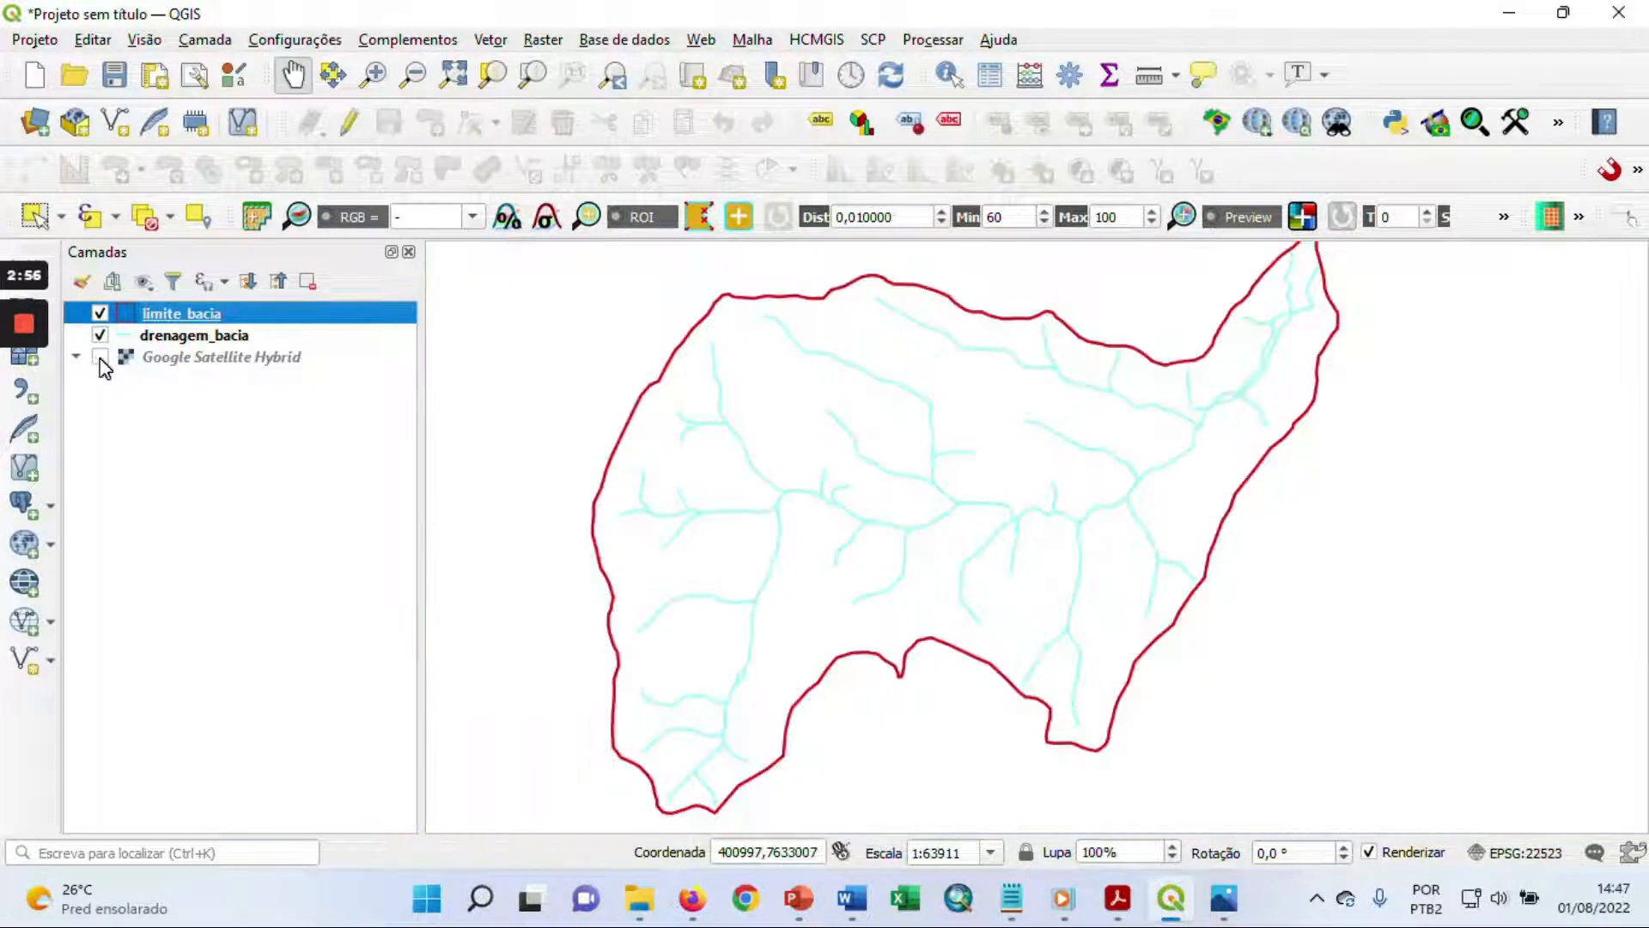
left_click(99, 357)
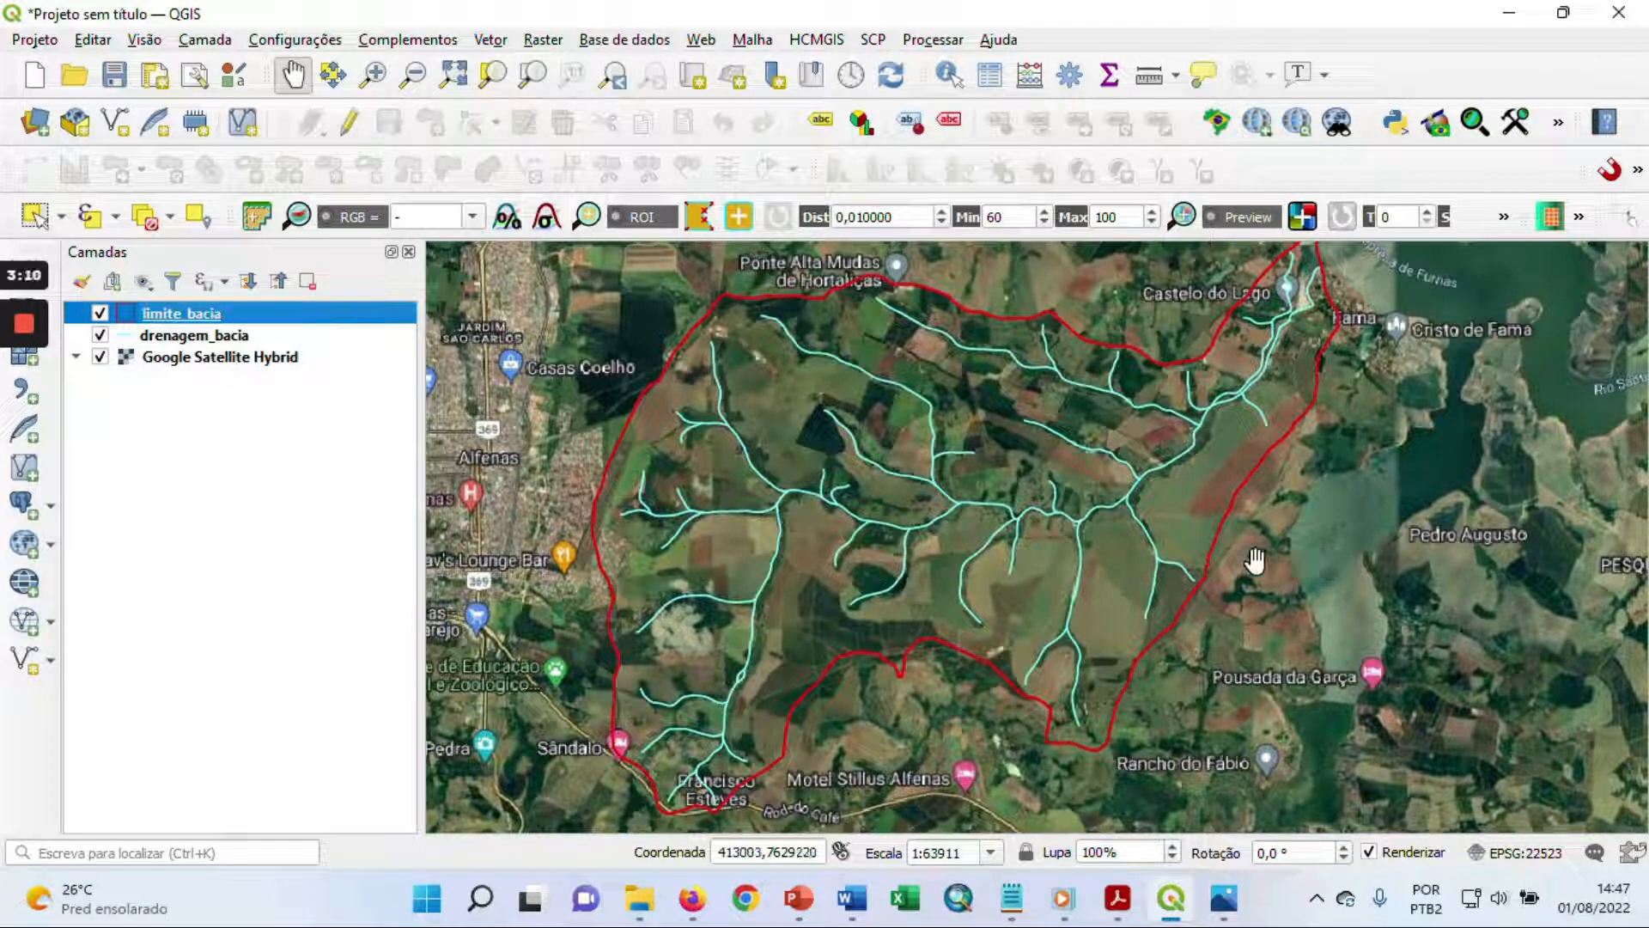
left_click(117, 125)
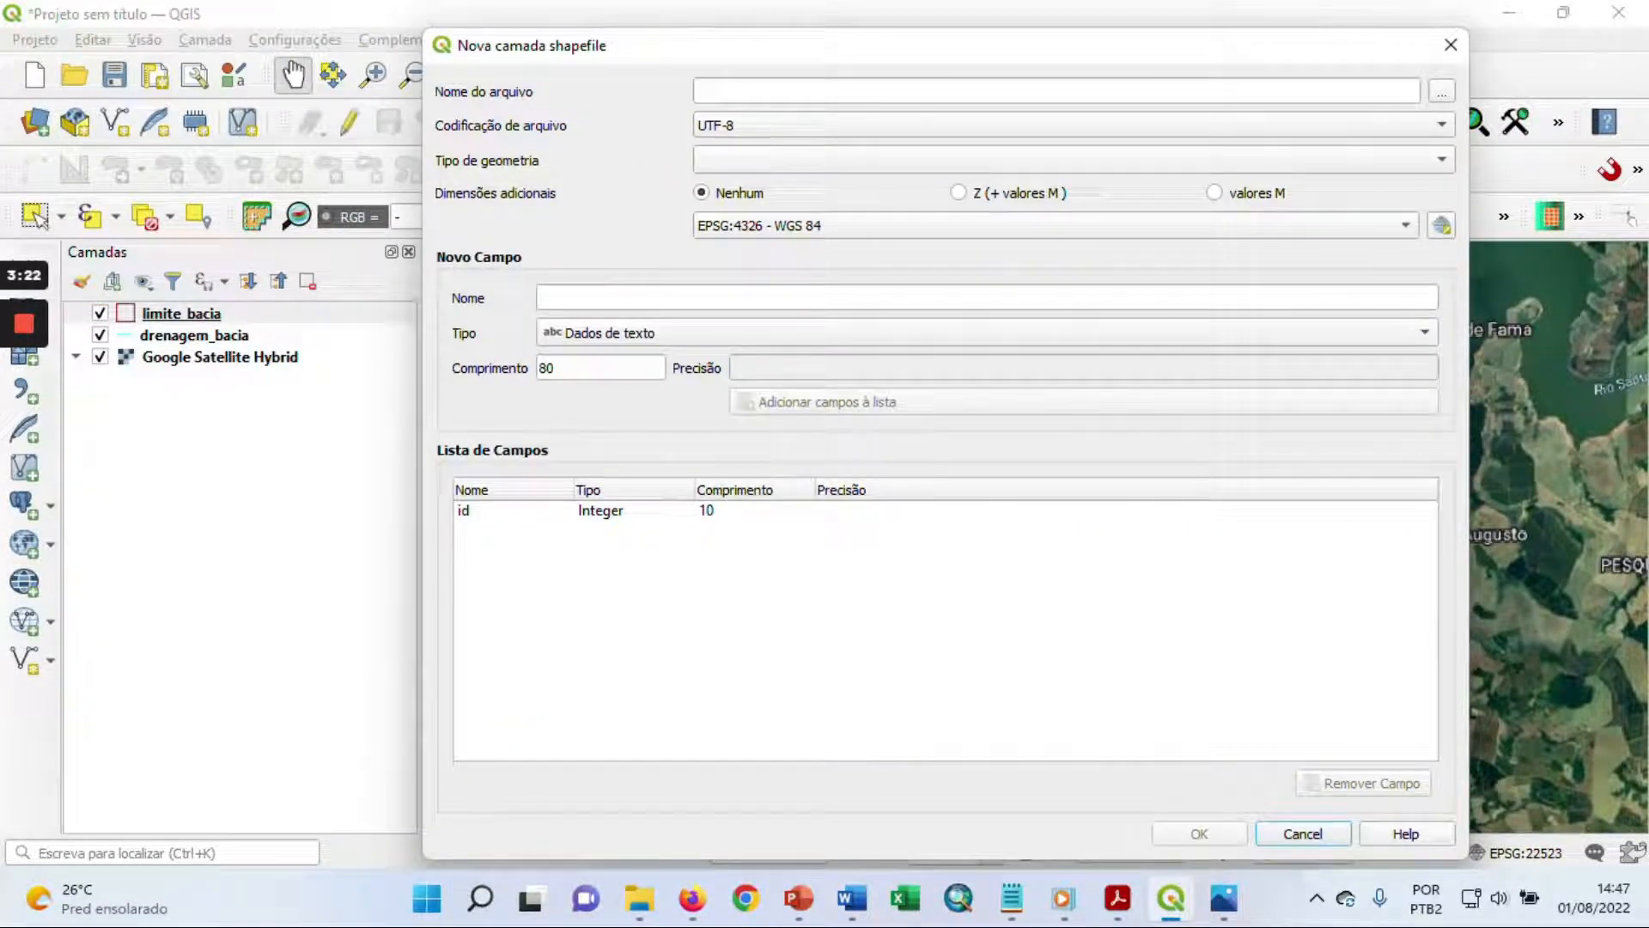
left_click(1444, 92)
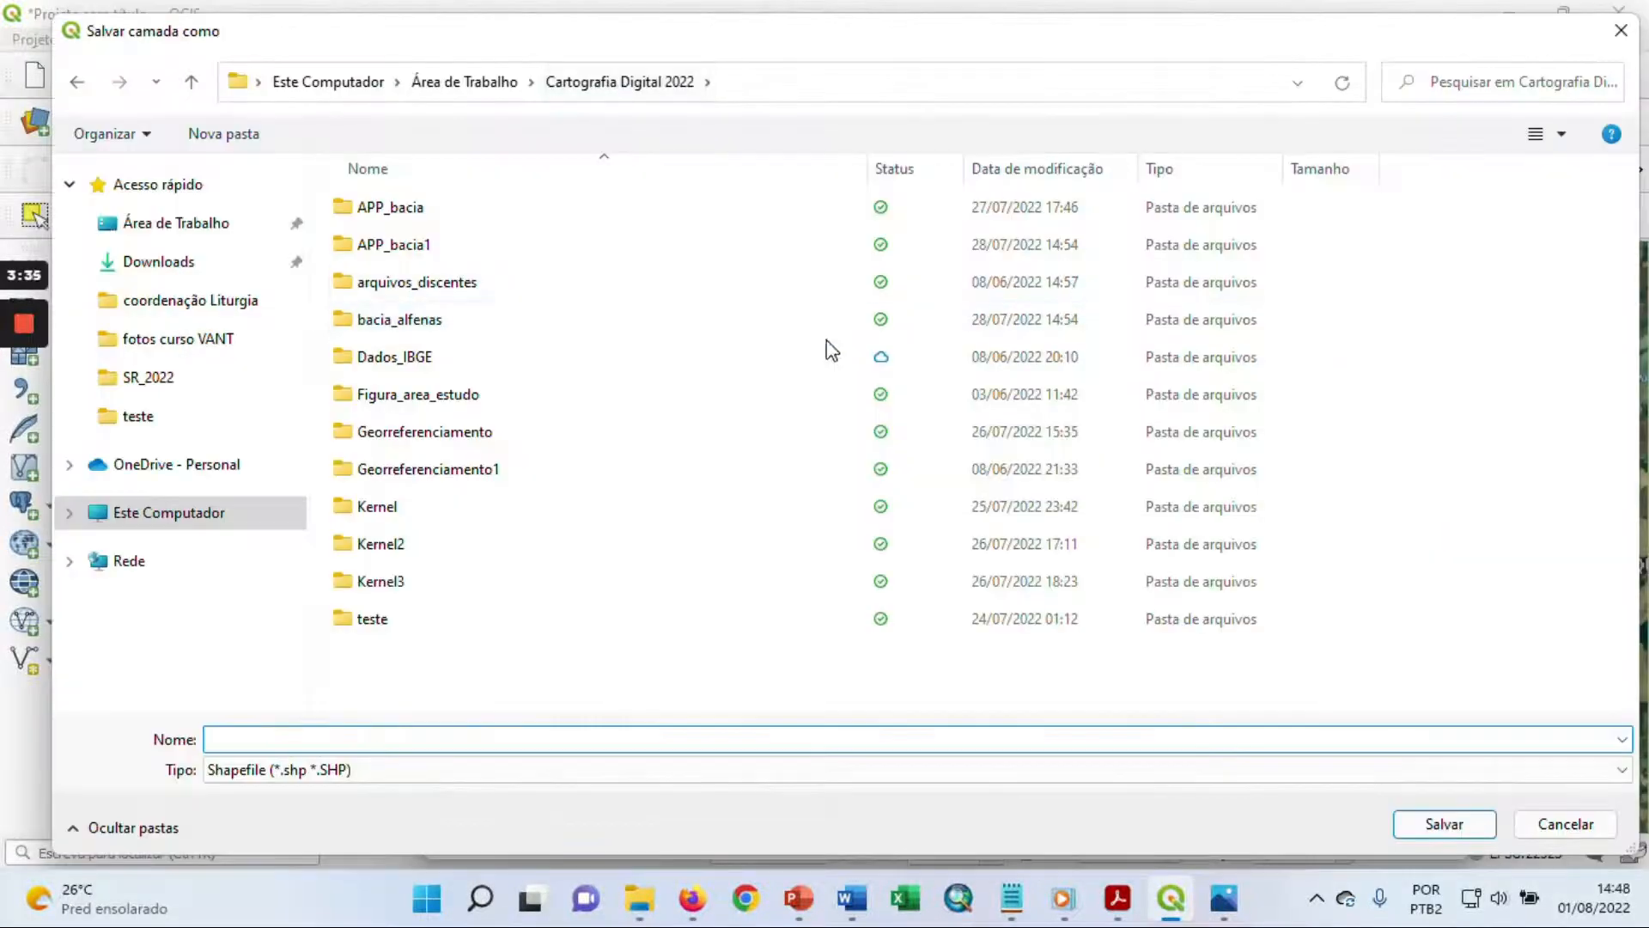
right_click(1411, 289)
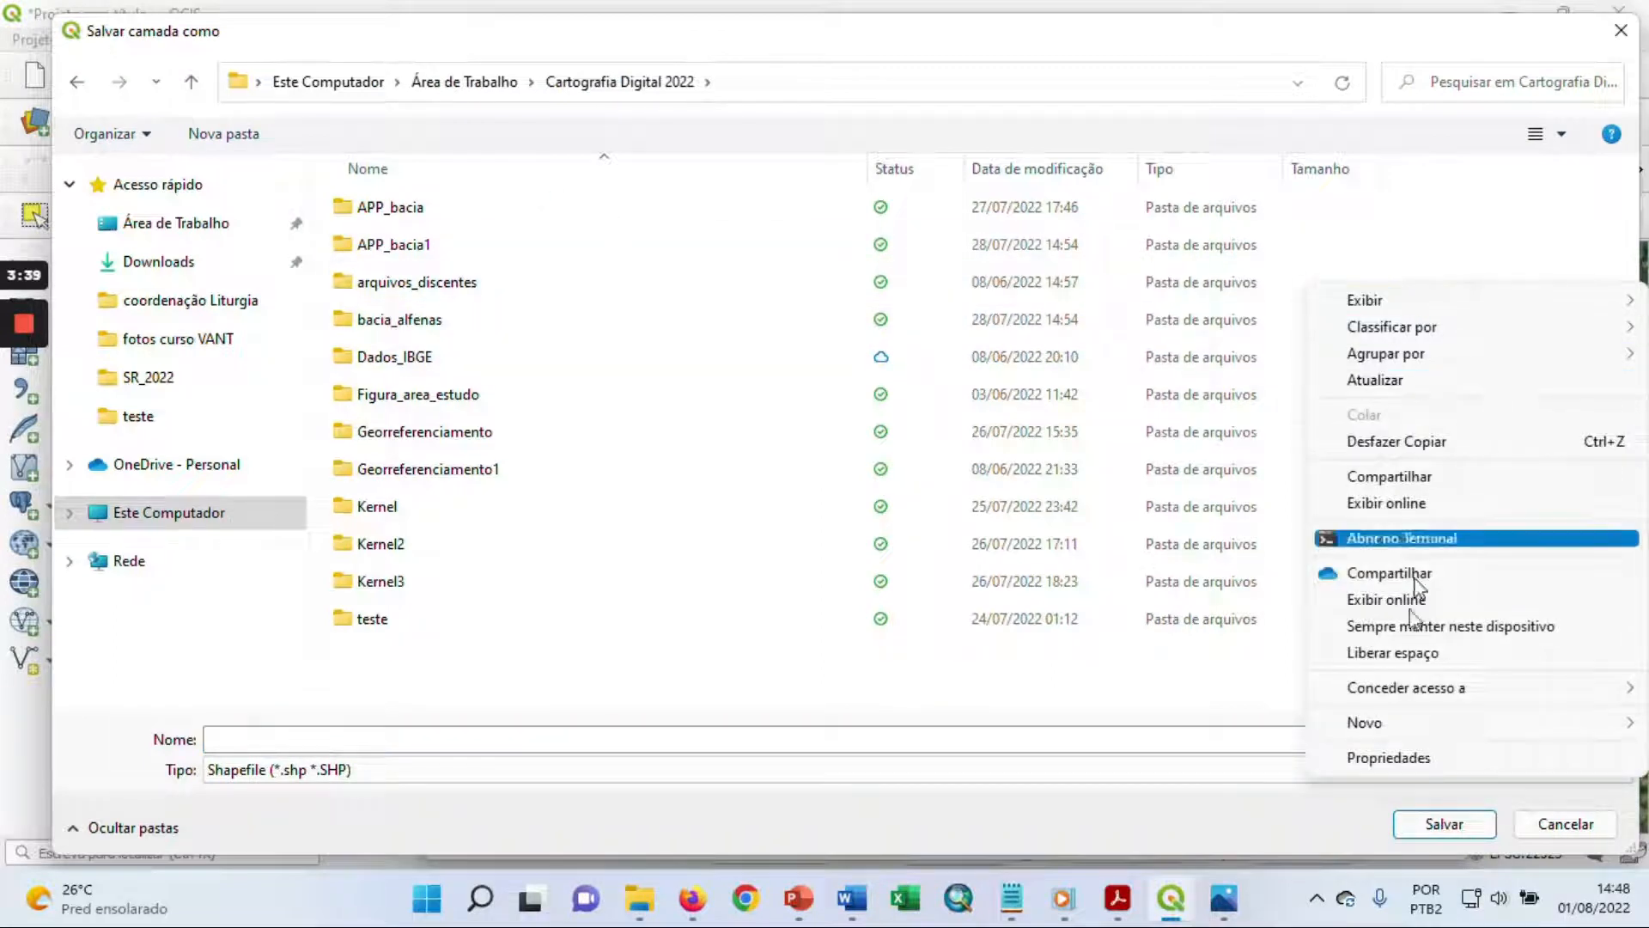
mouse_move(1393, 735)
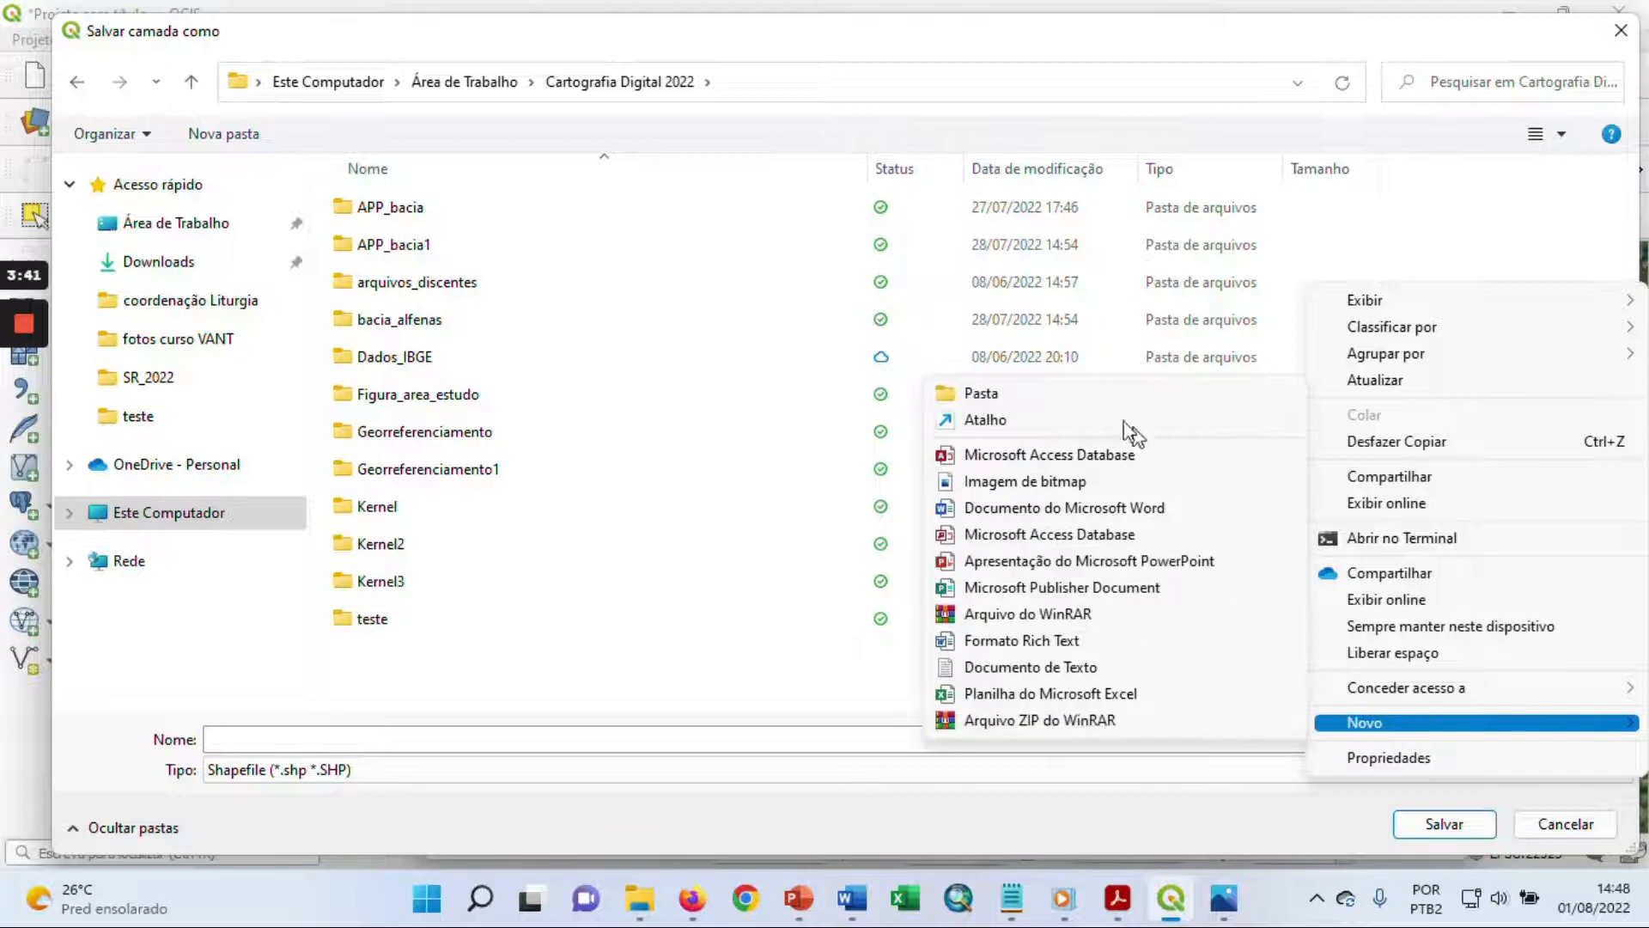
left_click(1101, 395)
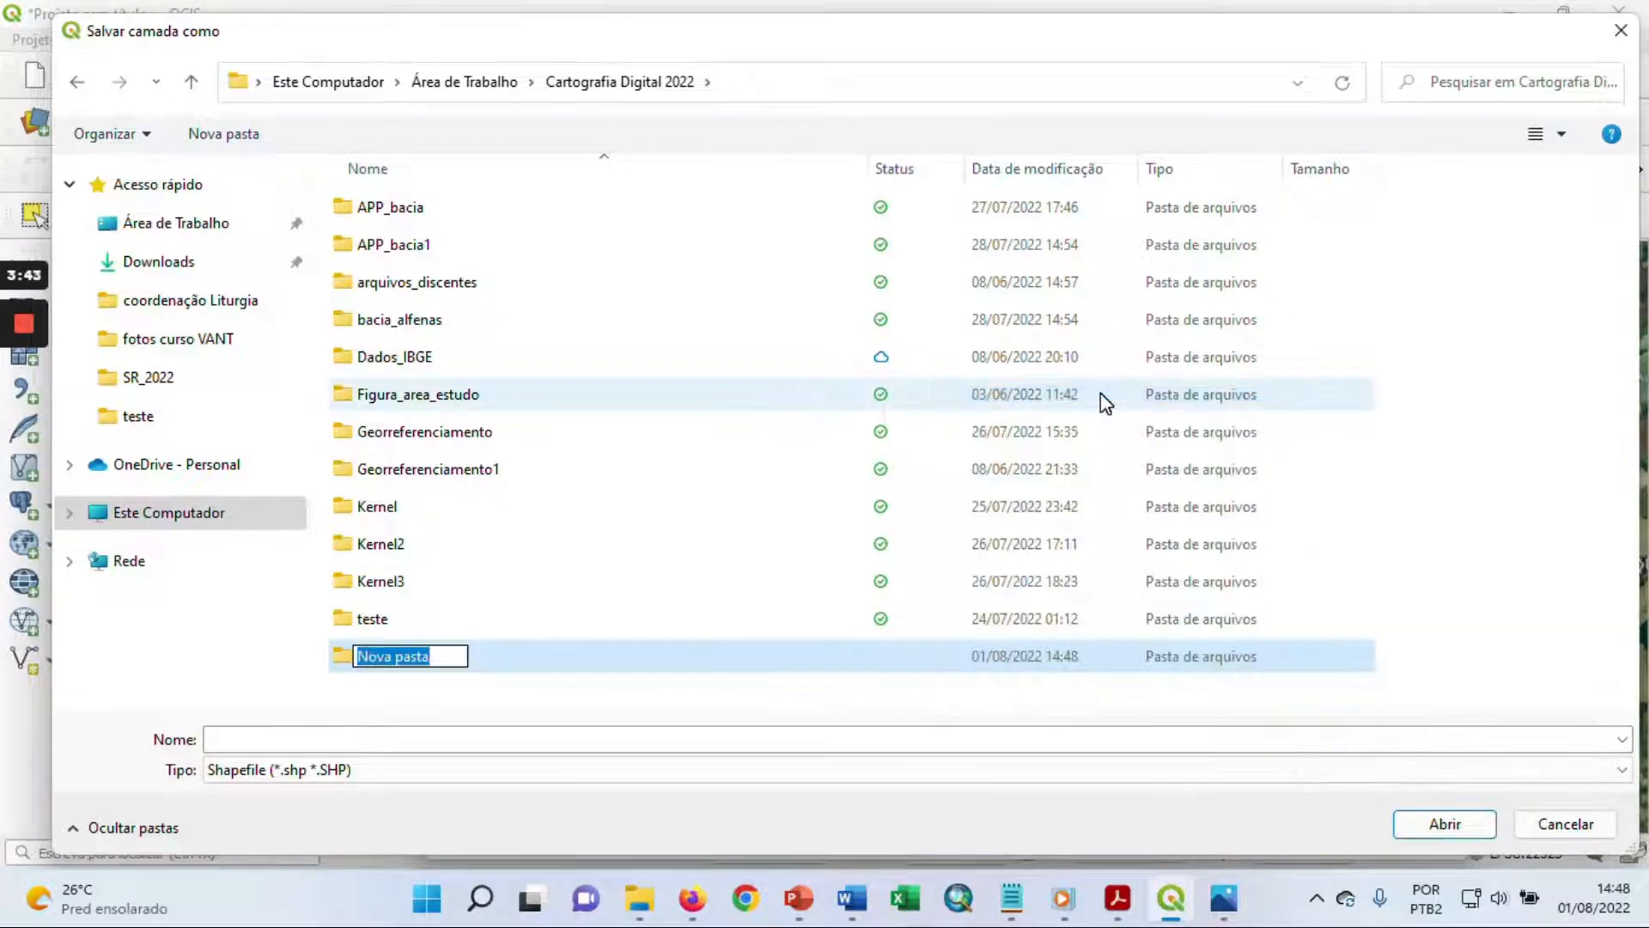
type("APP_cachoeira")
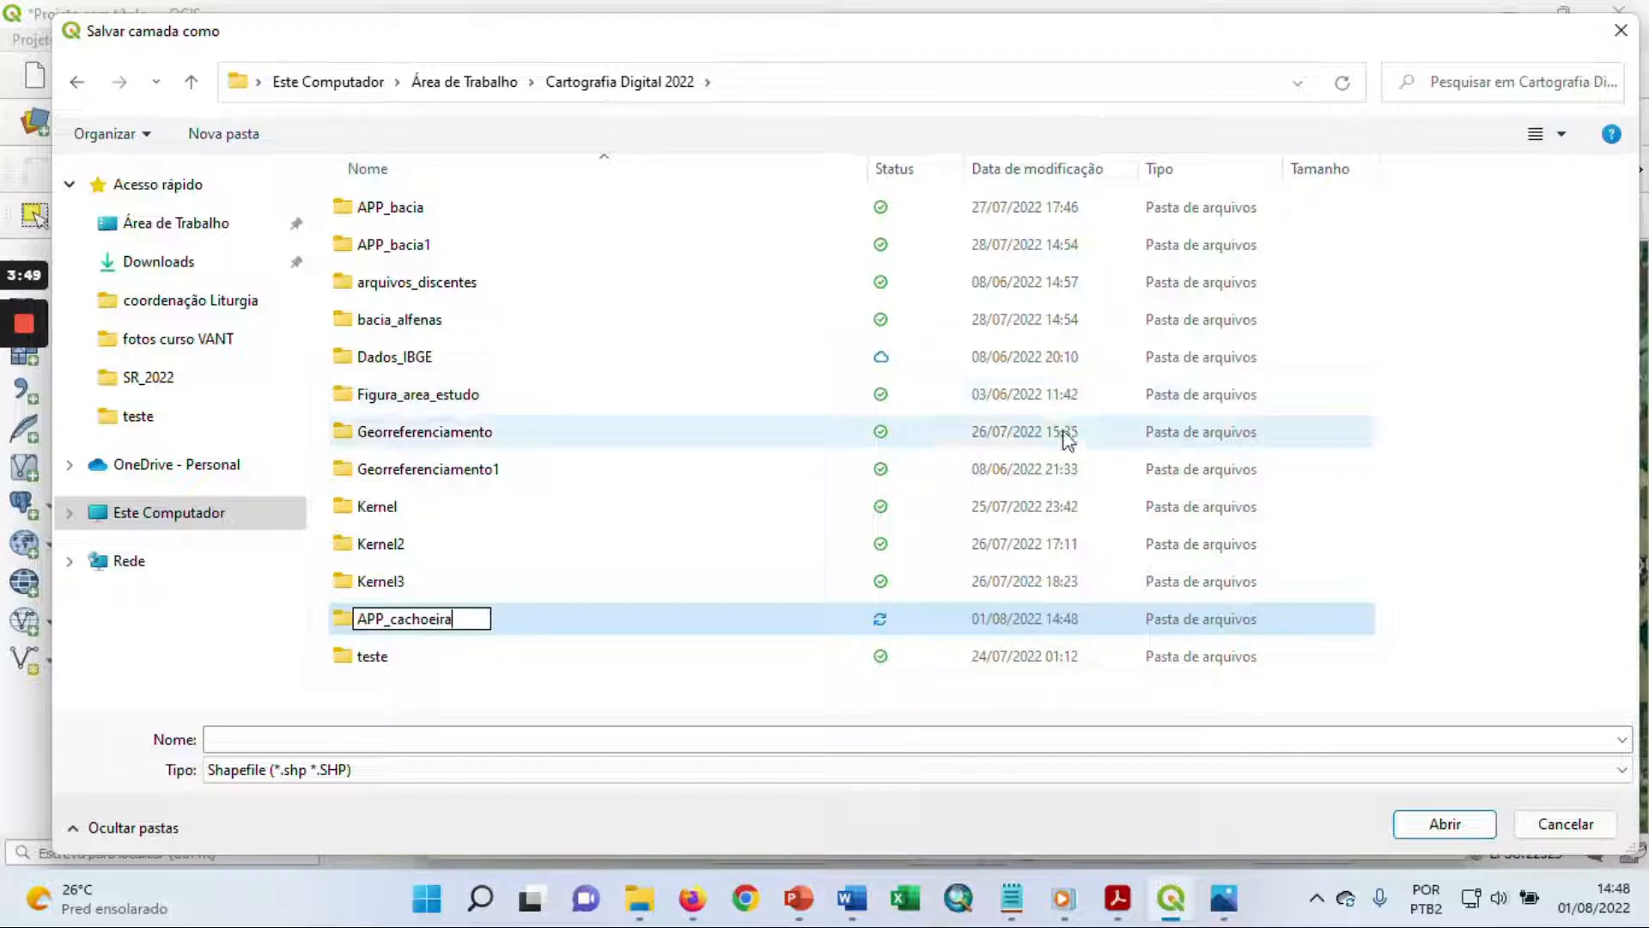
left_click(343, 616)
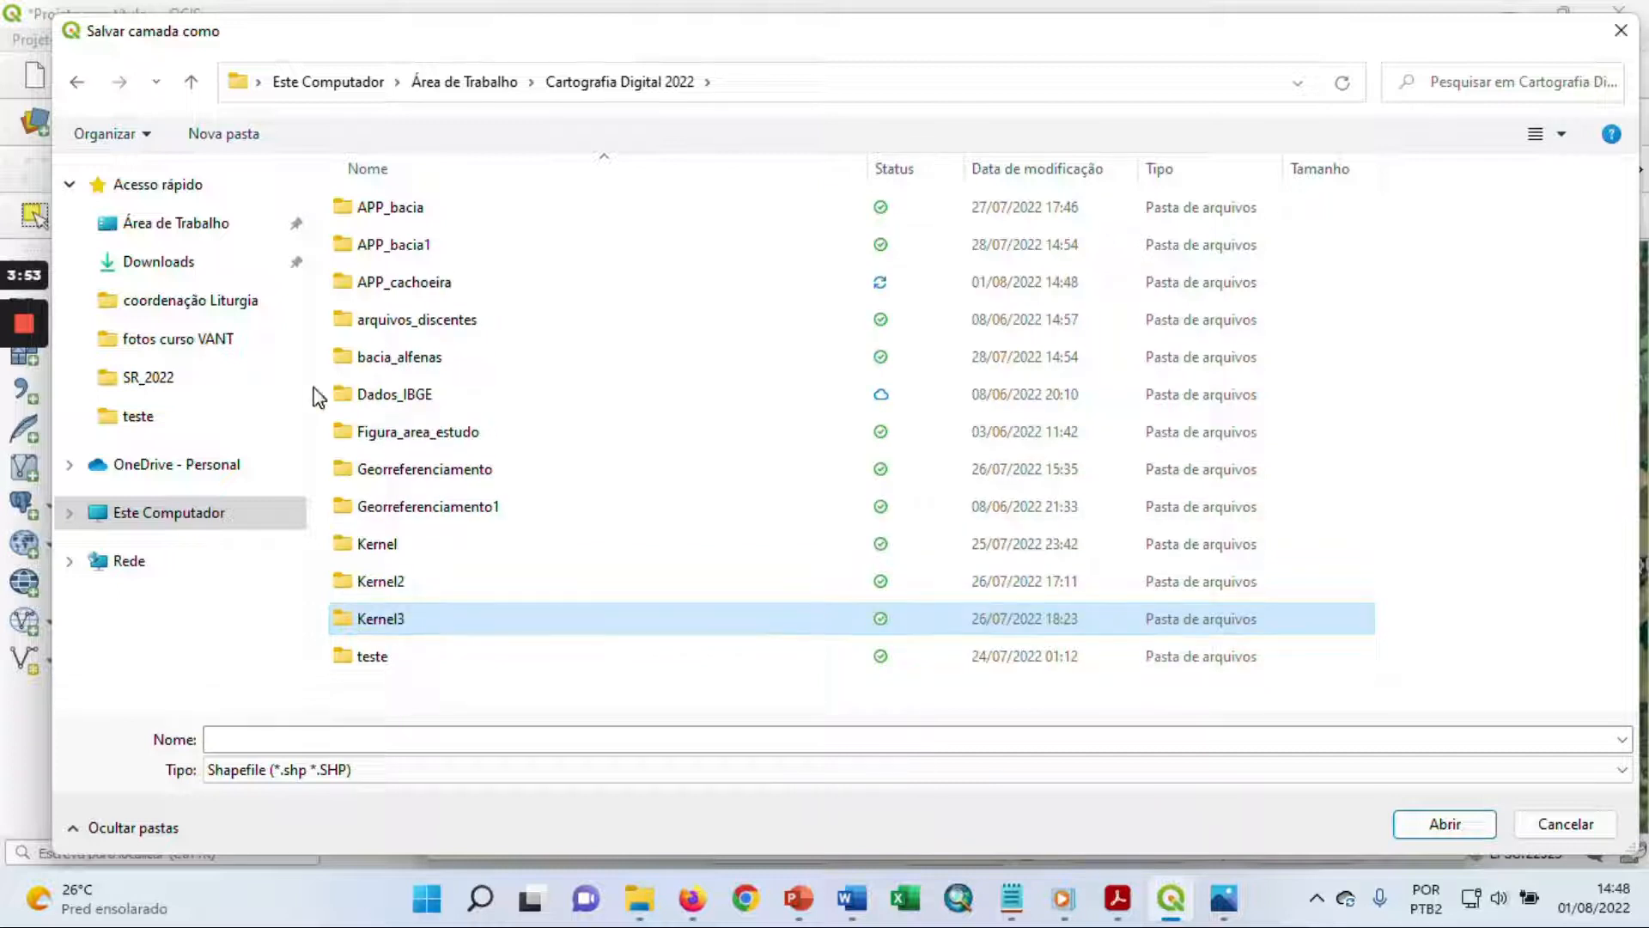
Step: Set the new shapefile's file name to pto_nascente inside the APP_cachoeira folder
double_click(341, 281)
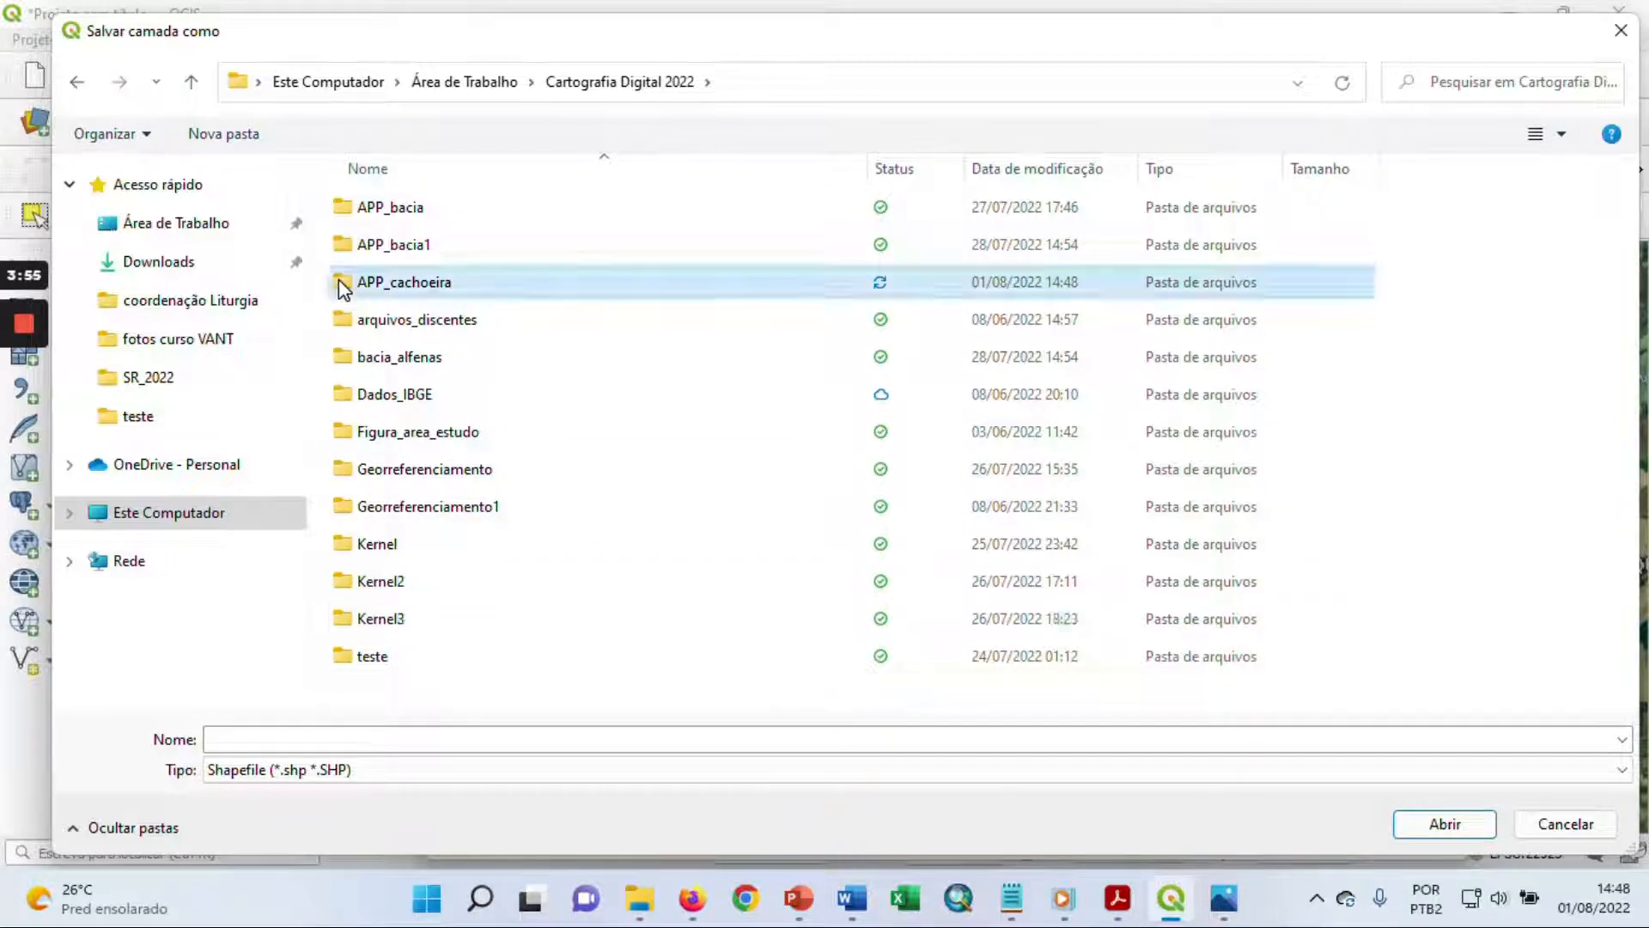
left_click(343, 737)
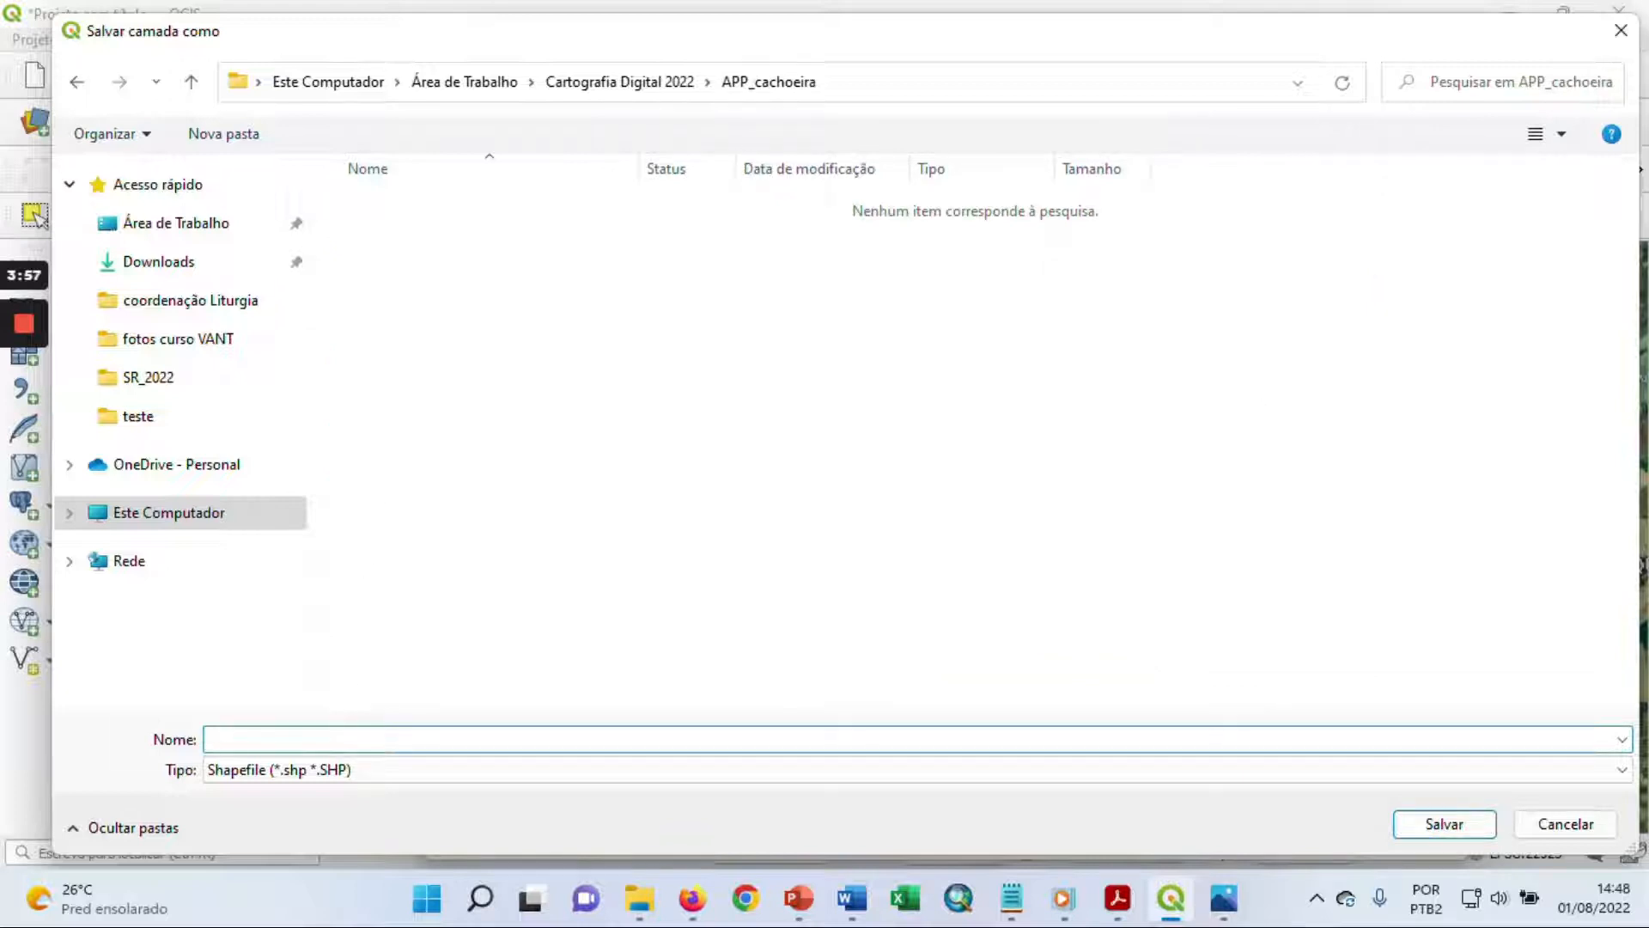
type("pto_nascente")
left_click(1443, 829)
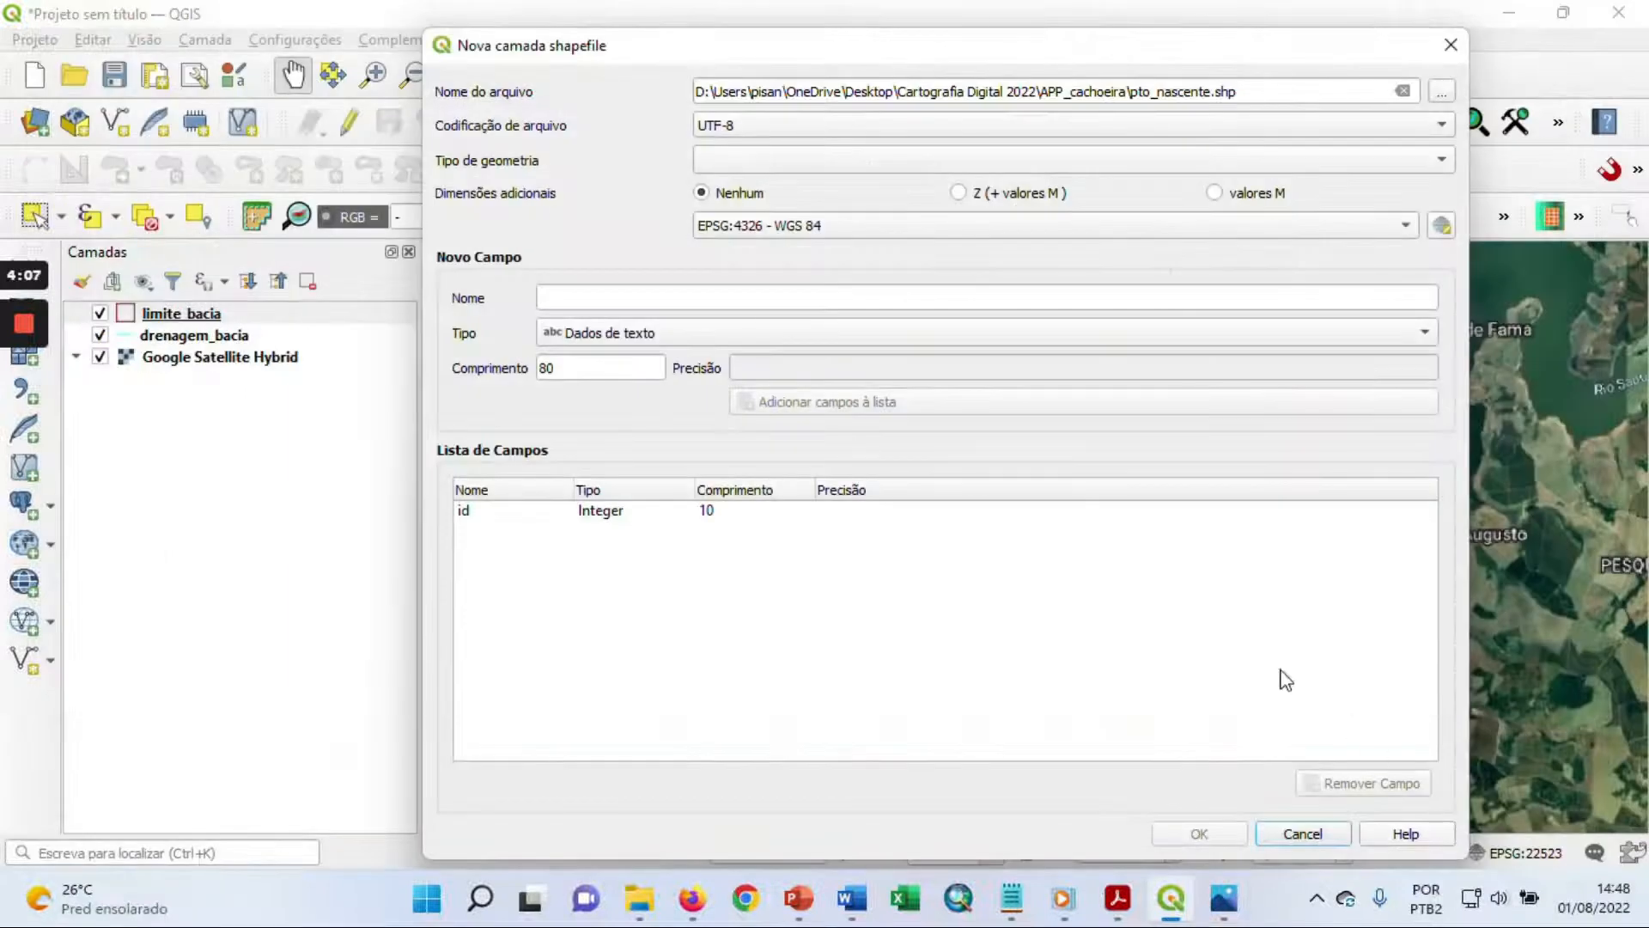
Step: Create the layer with CRS EPSG:31983 - SIRGAS 2000 / UTM zone 23S and geometry type Ponto
left_click(830, 227)
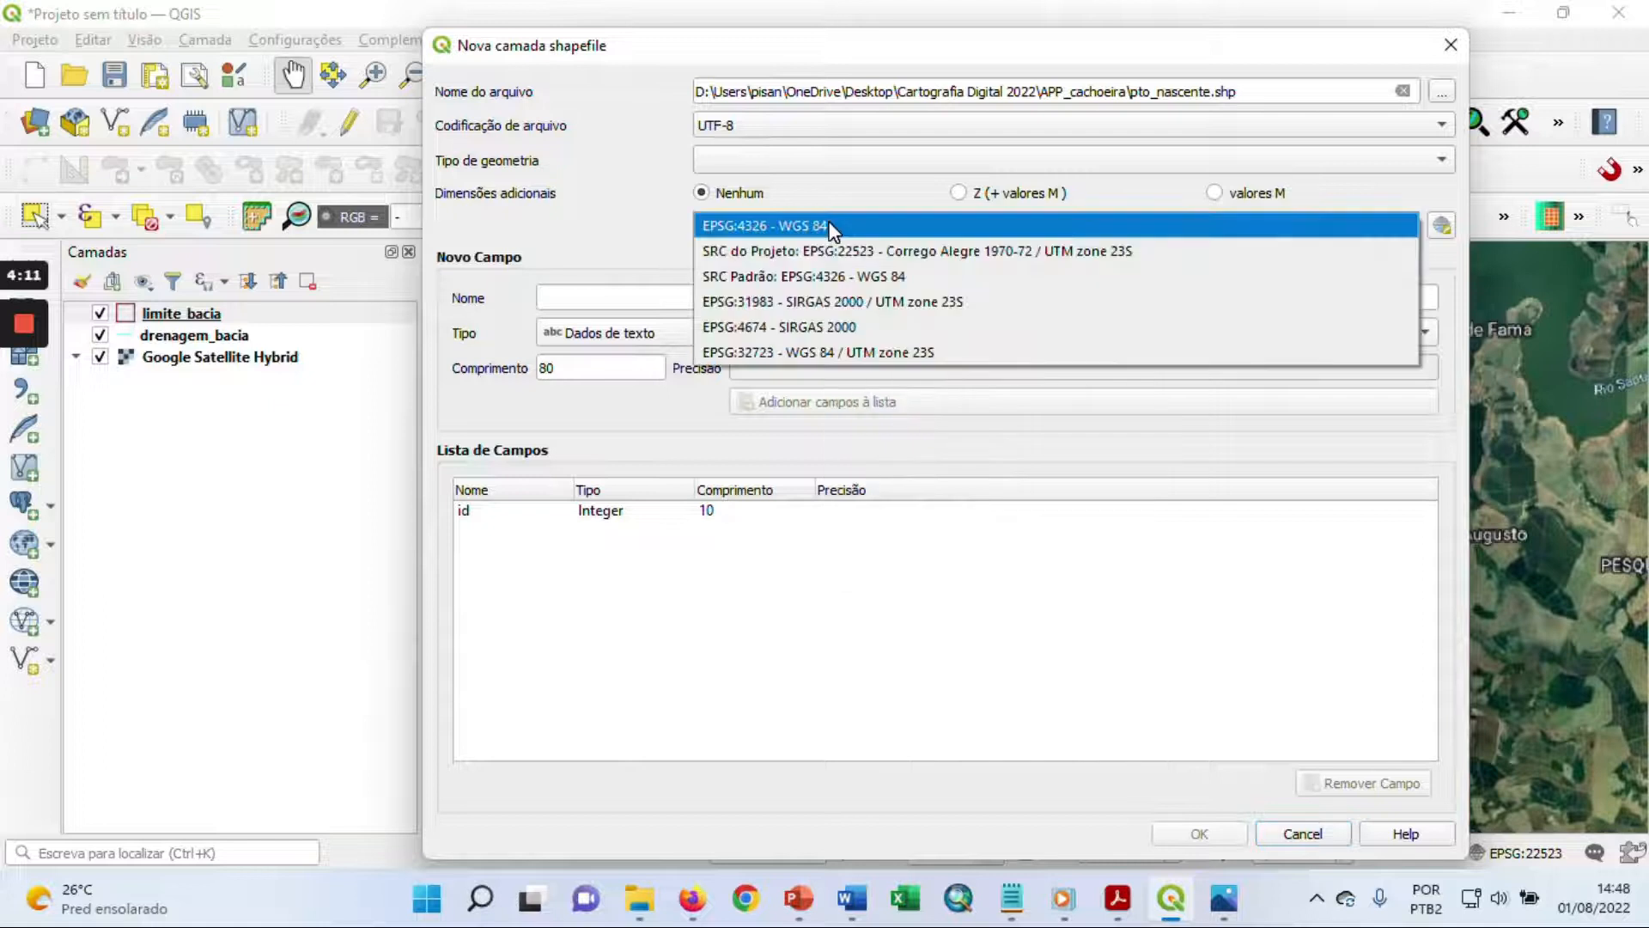
left_click(982, 302)
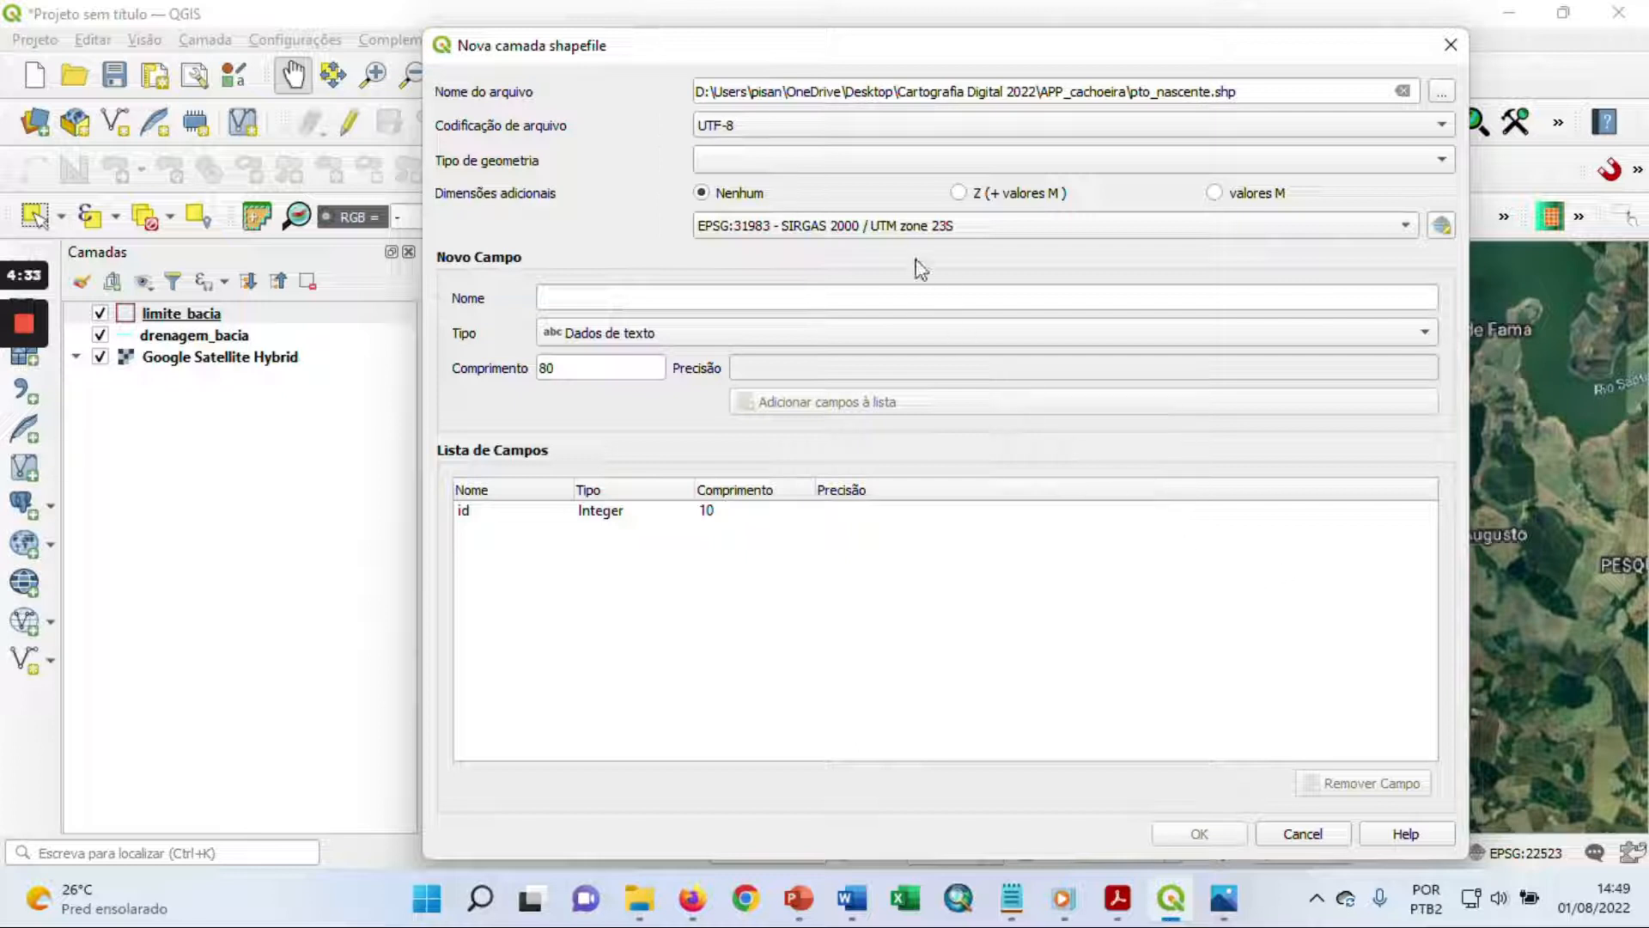
left_click(856, 163)
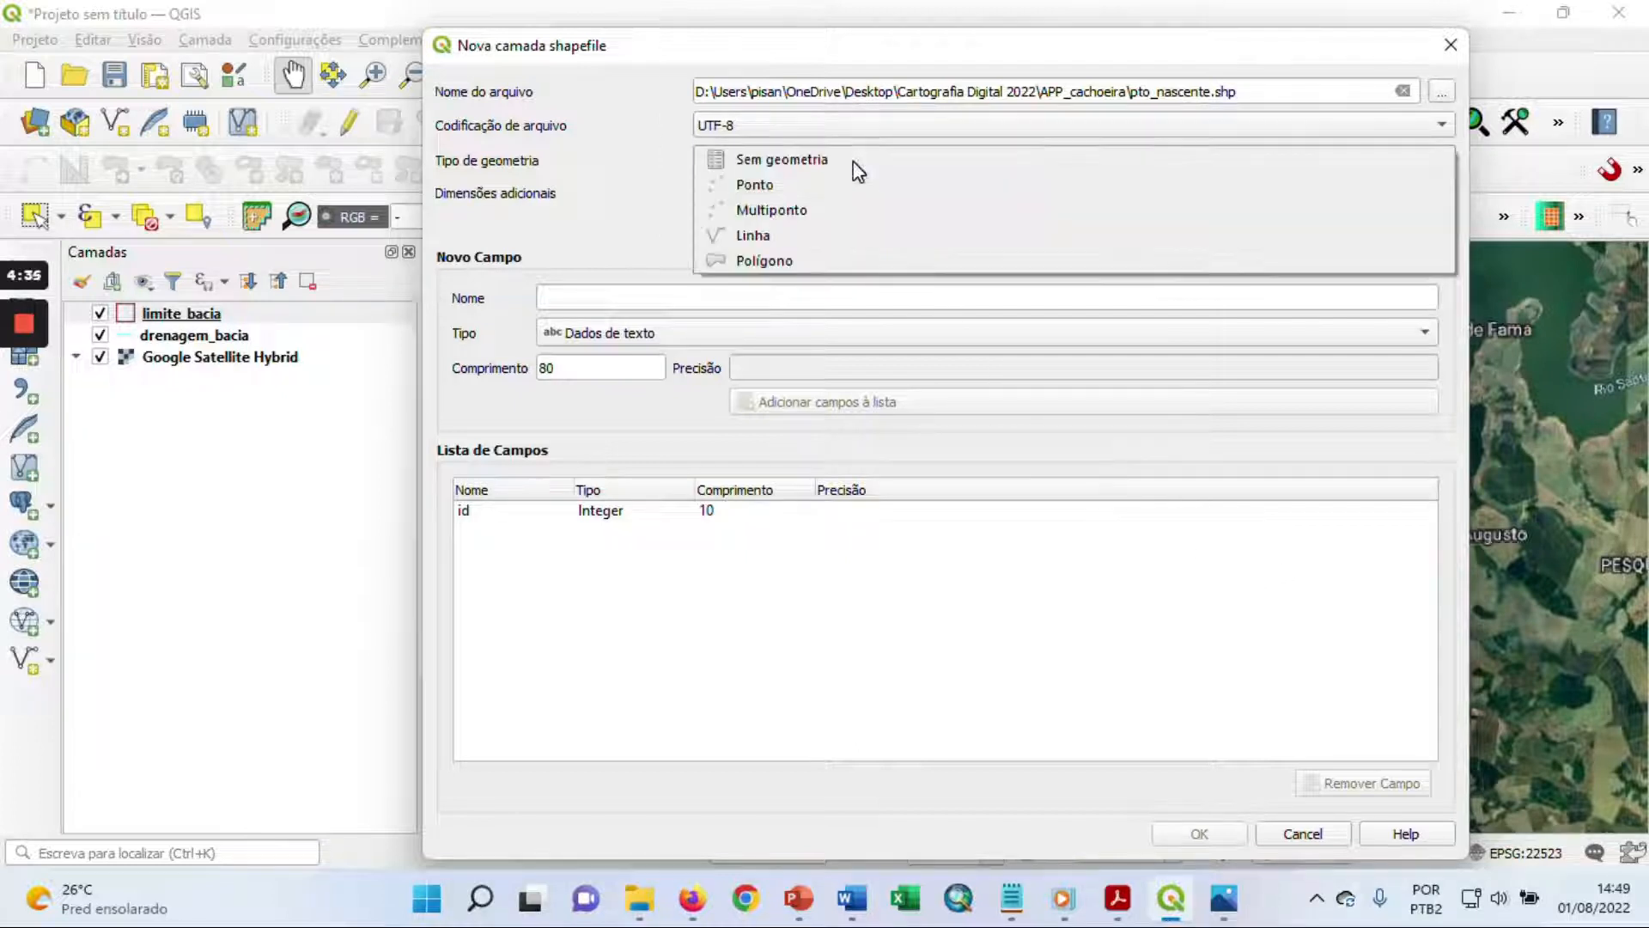
left_click(784, 189)
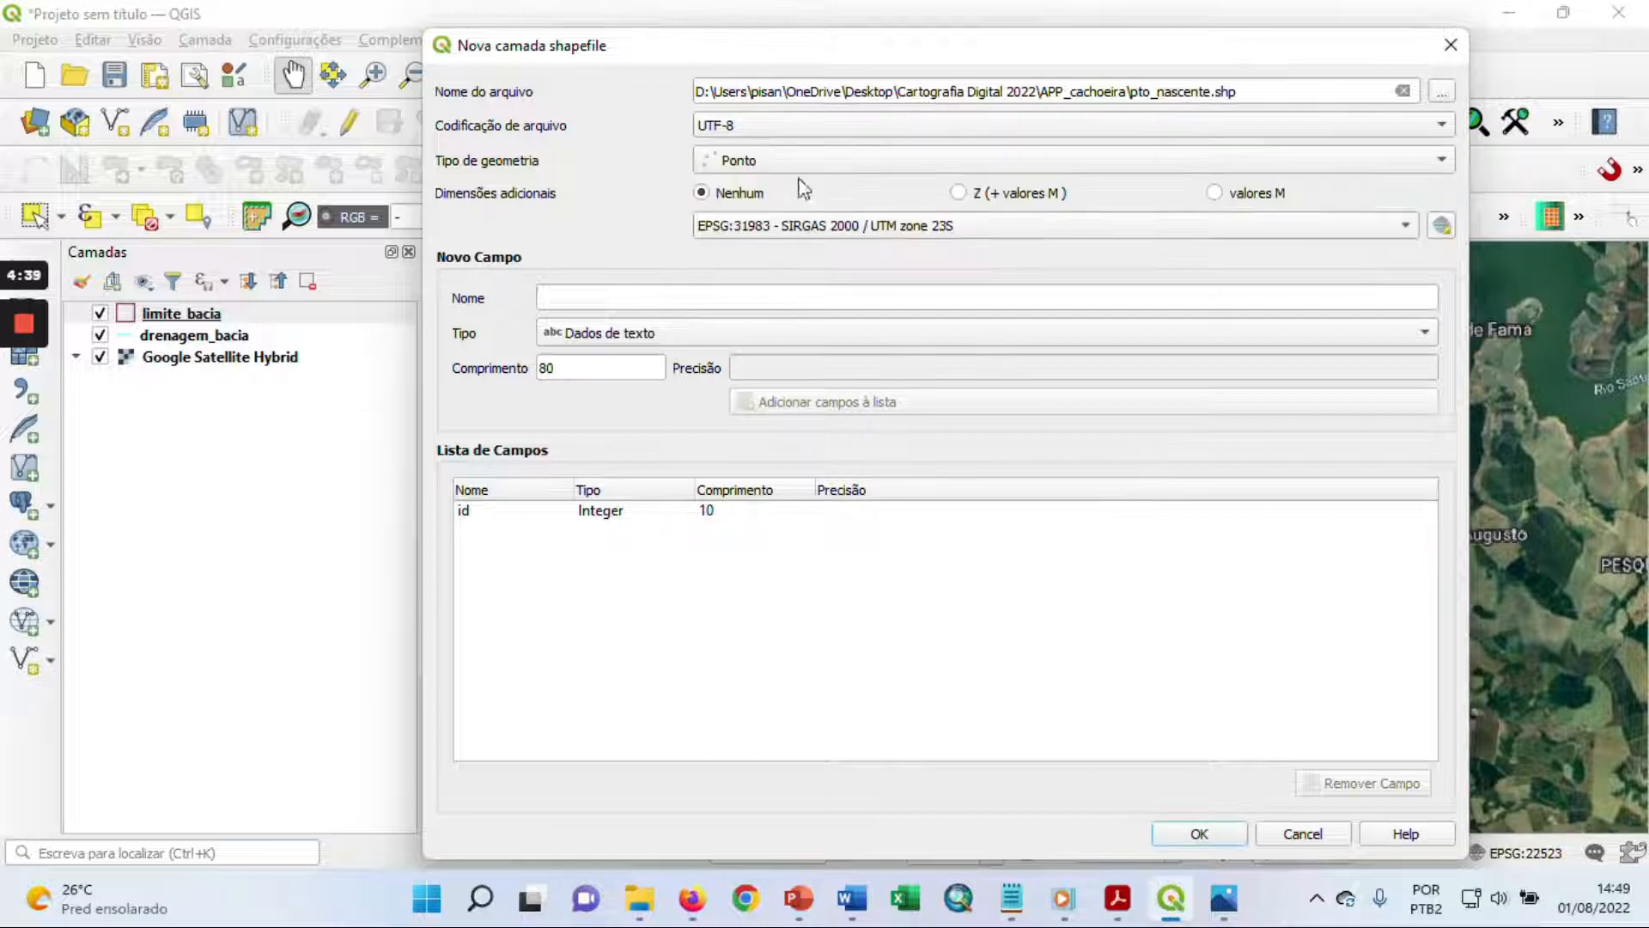
left_click(812, 163)
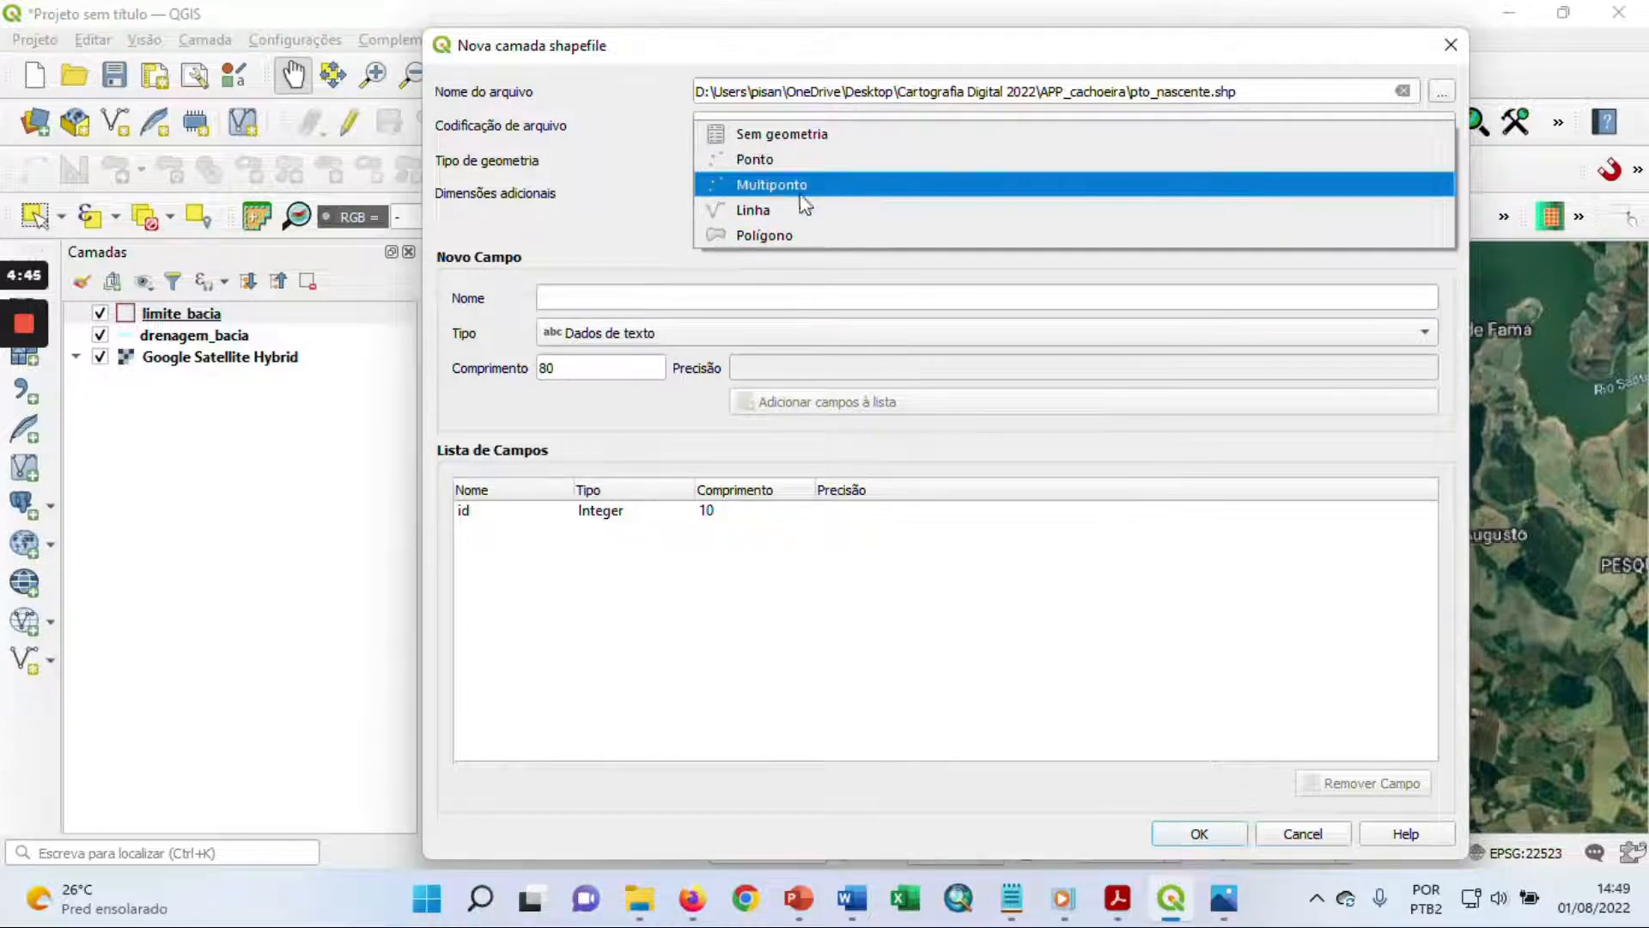
left_click(788, 165)
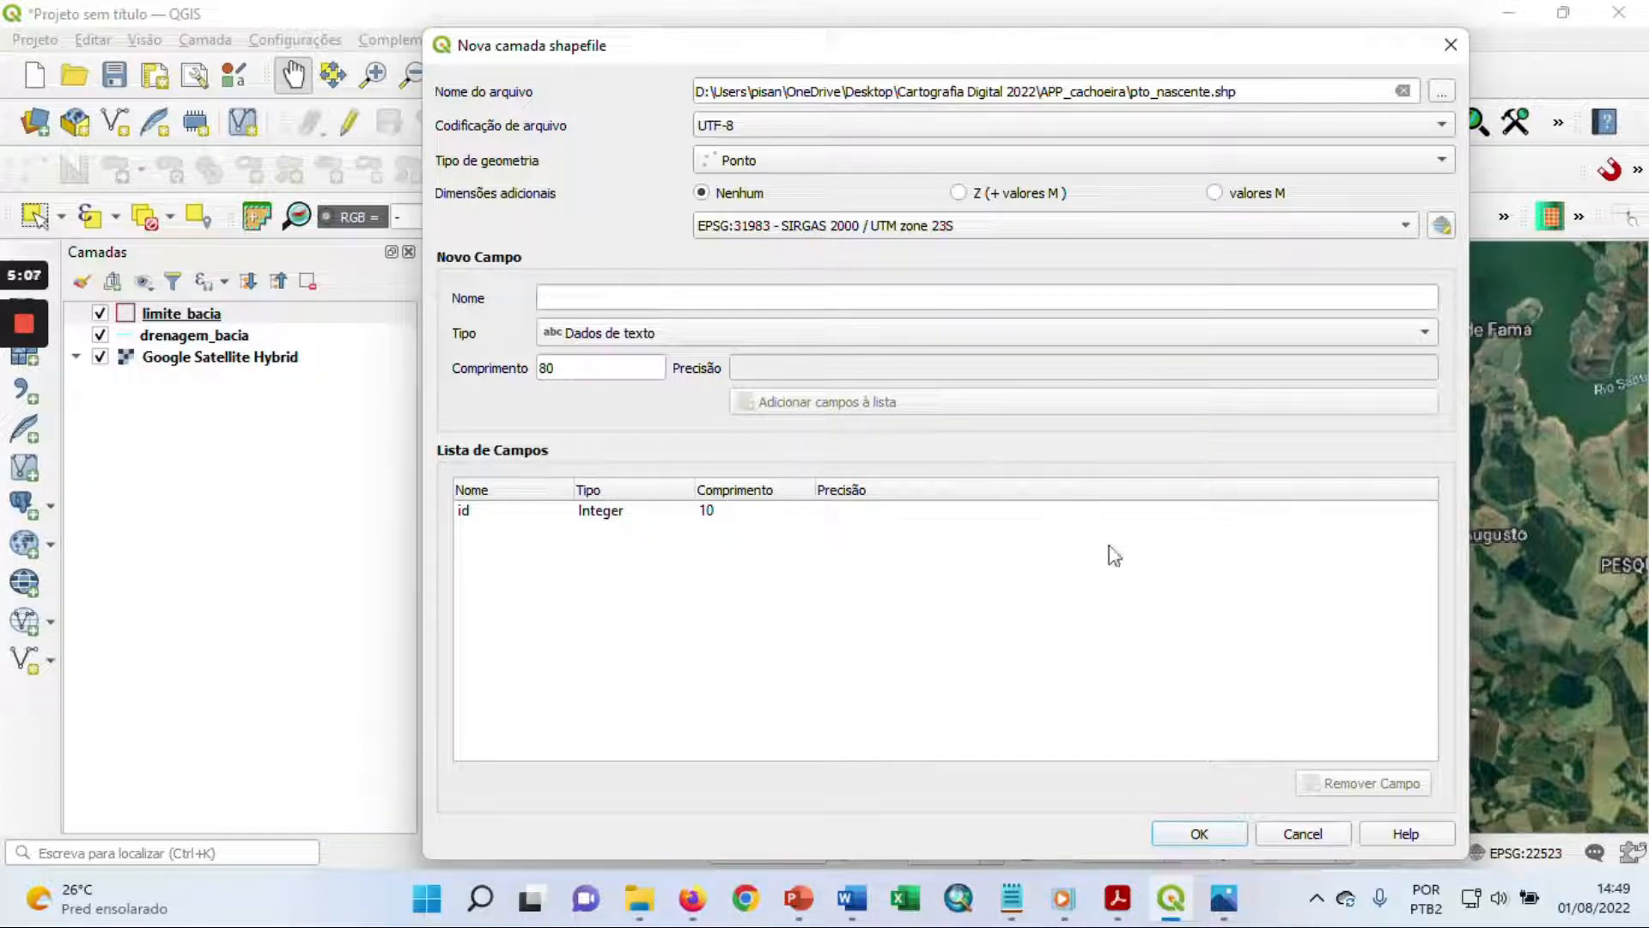
left_click(1201, 835)
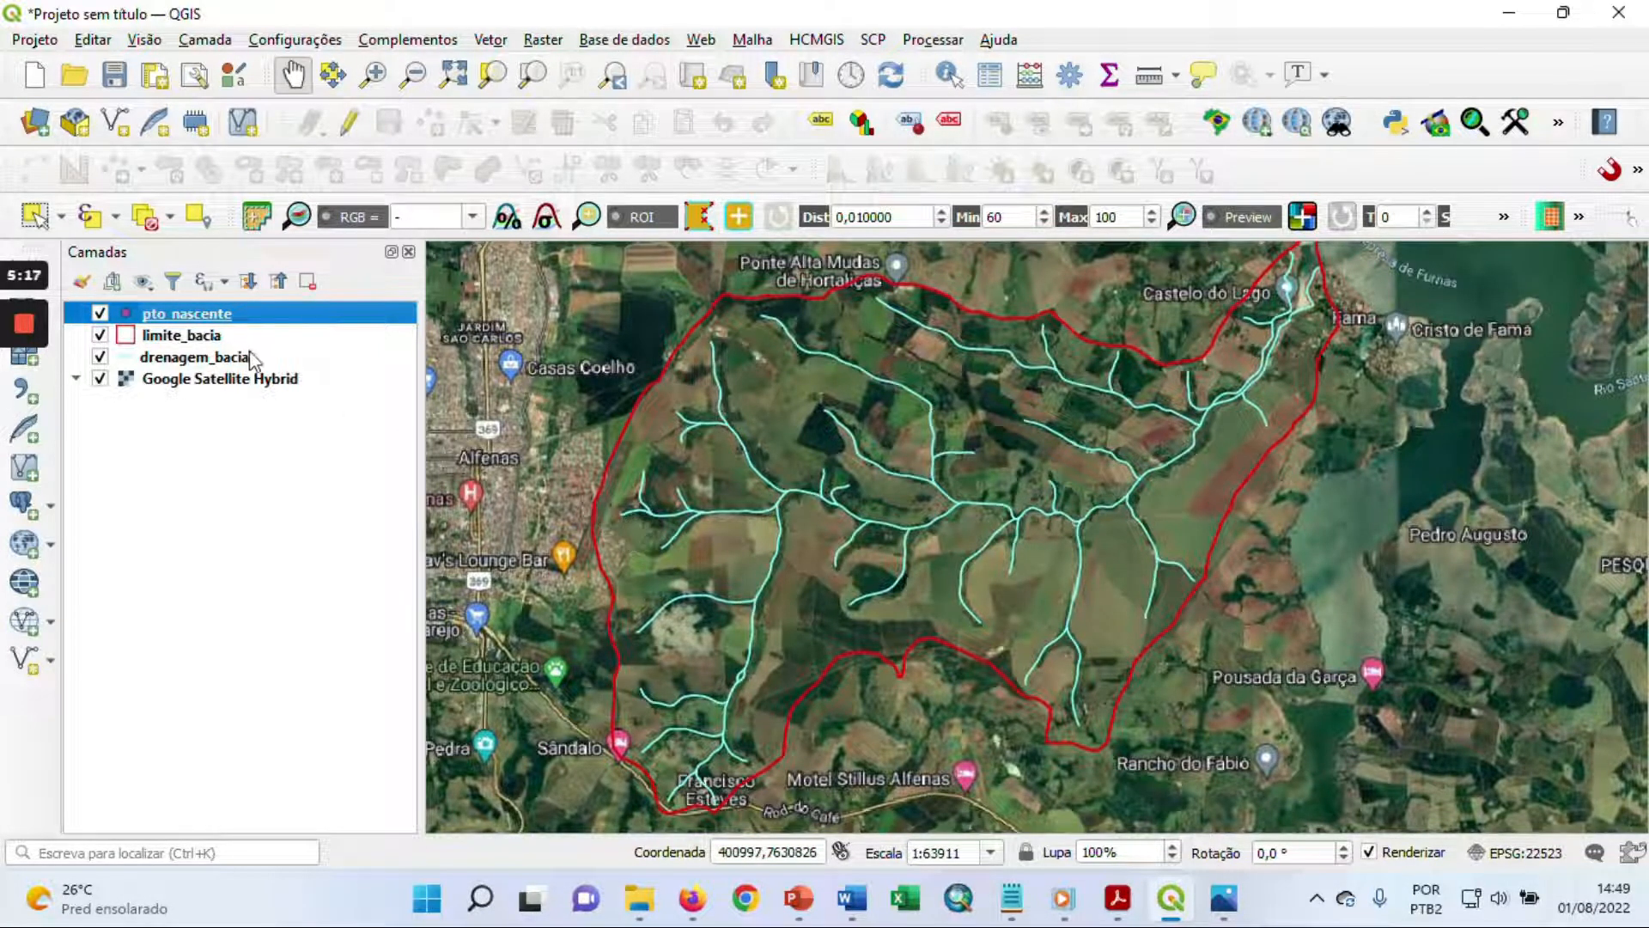
Step: Hide the Google Satellite Hybrid layer so only the basin vector layers are drawn
scroll(668, 520, "up", 2)
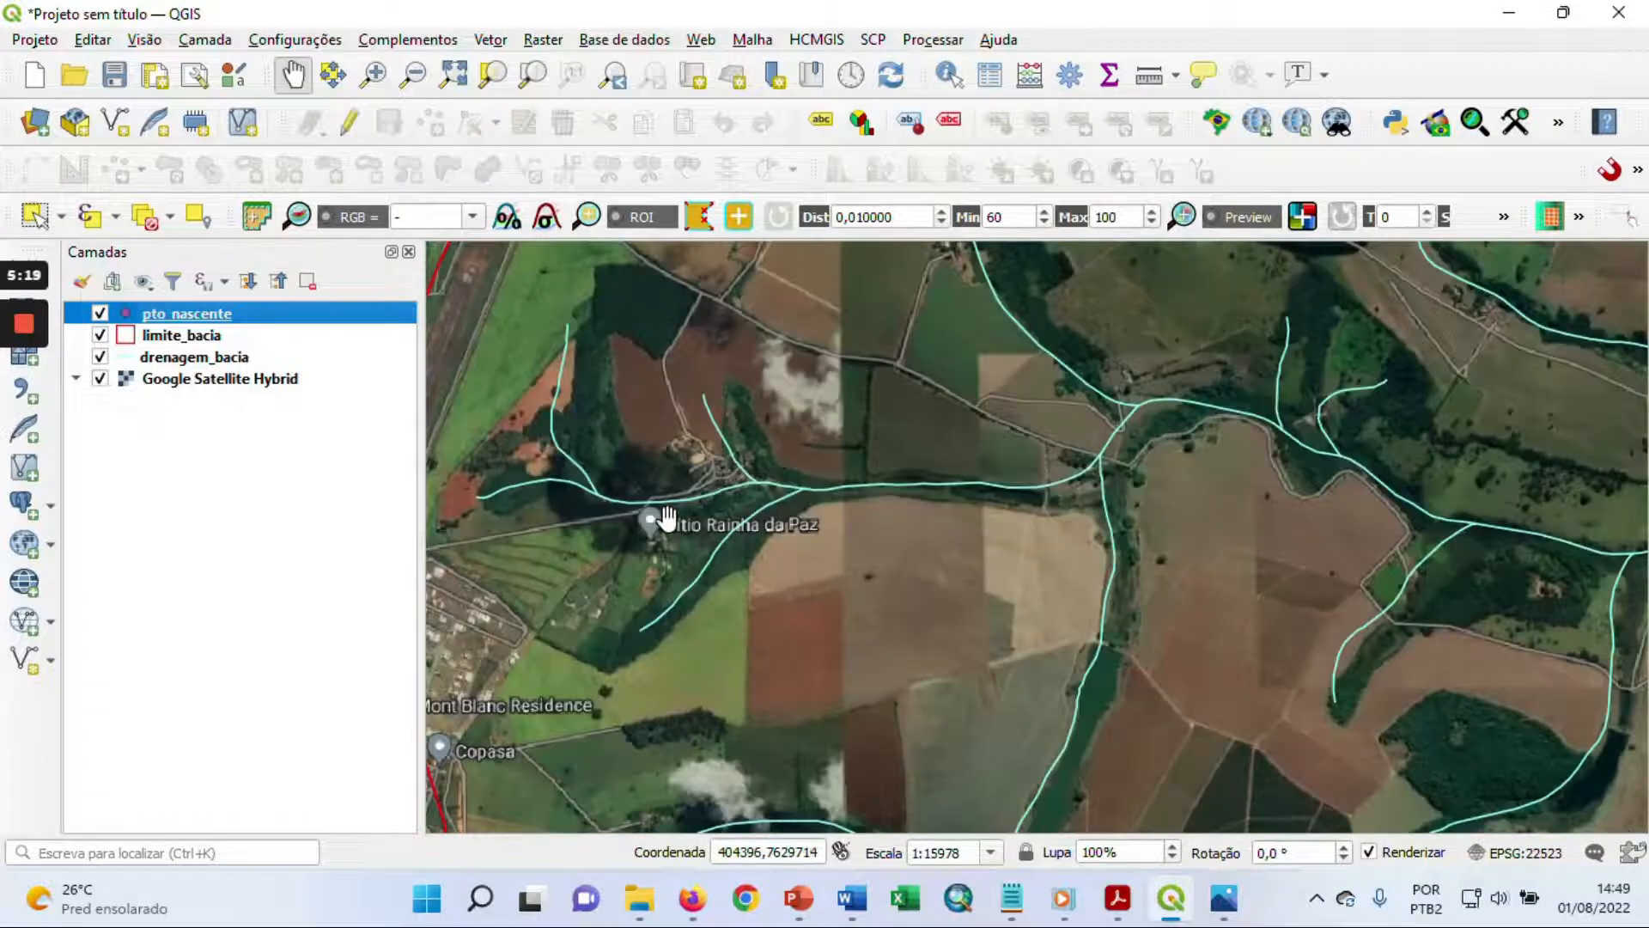
scroll(665, 517, "down", 1)
left_click_drag(640, 501, 876, 434)
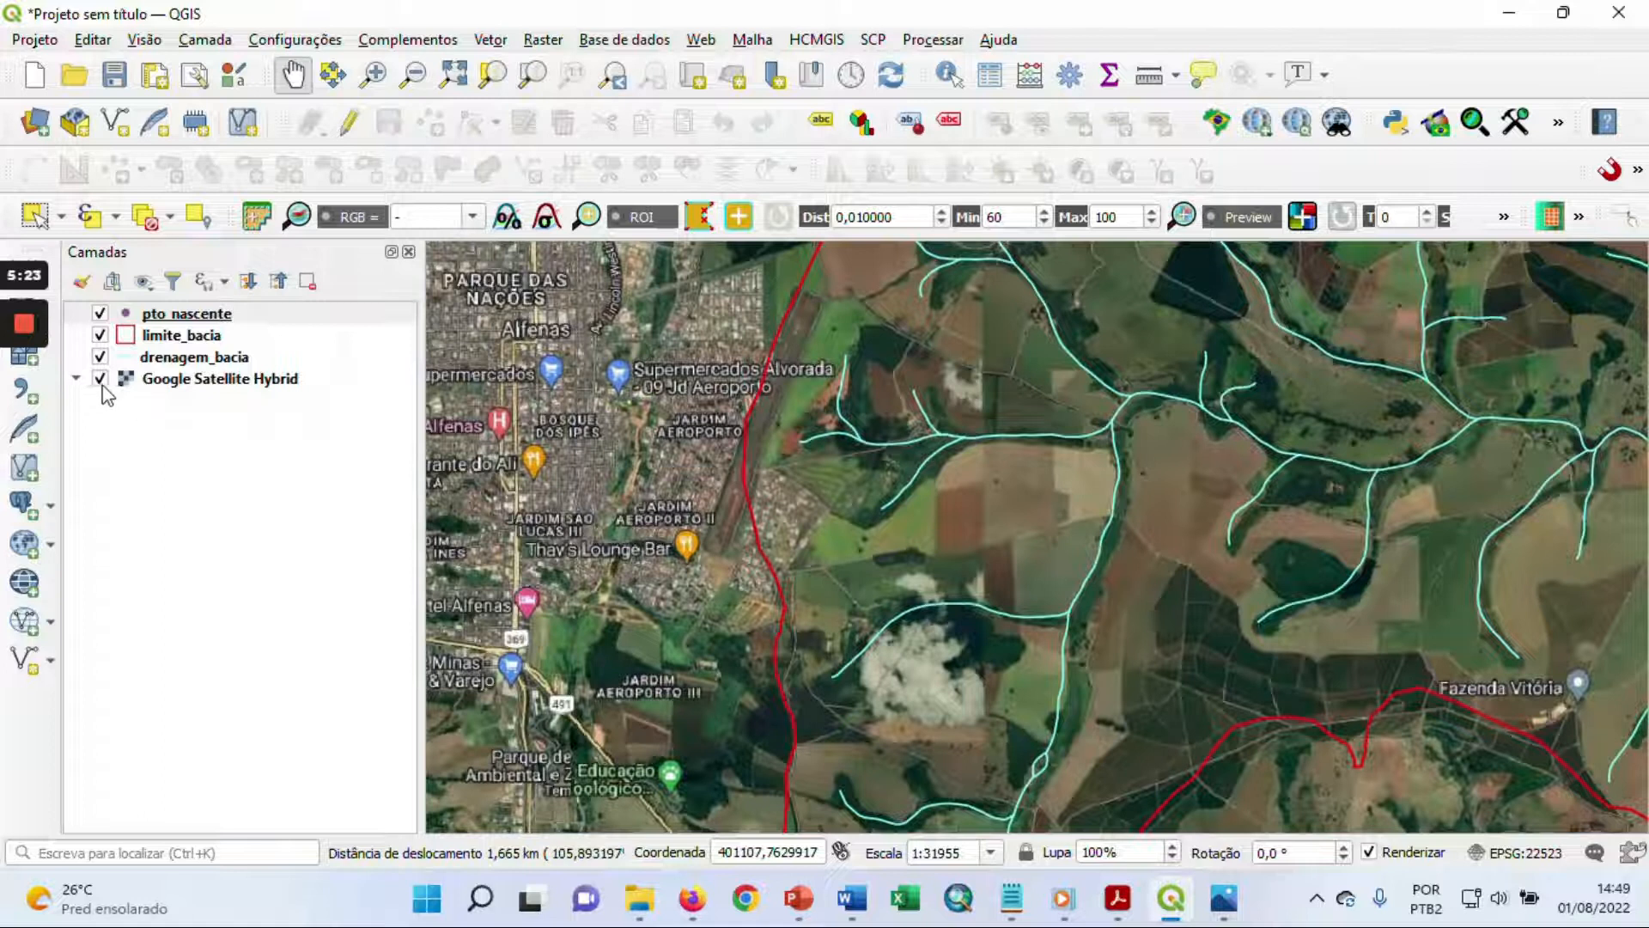
left_click(100, 379)
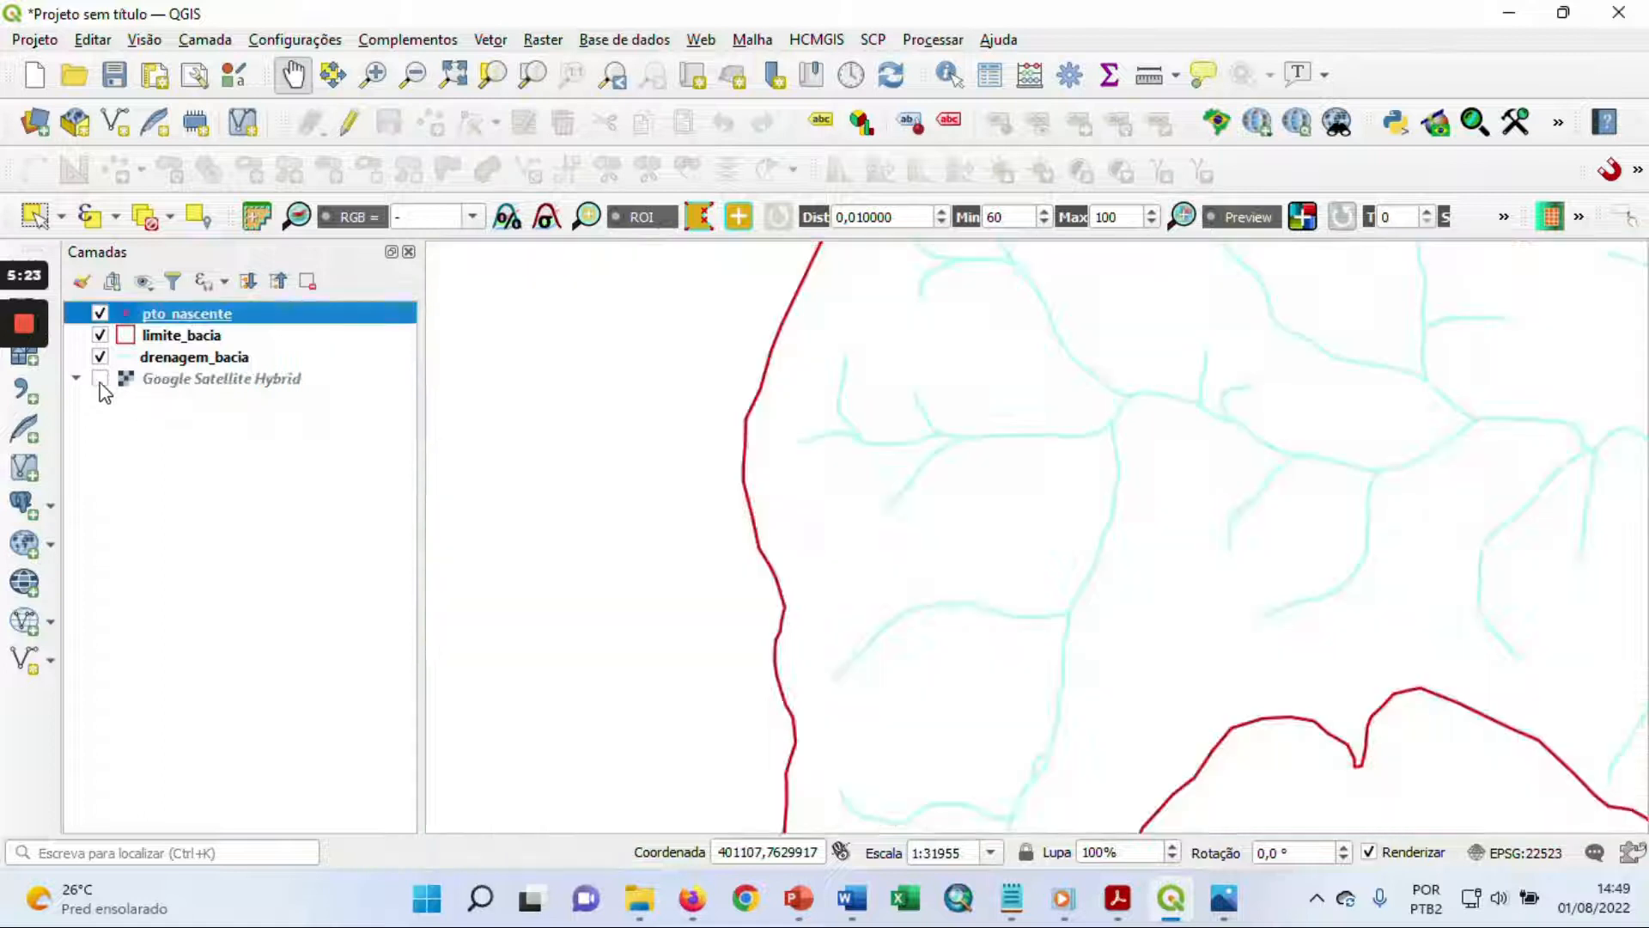
Step: Change the simple line colour of the drenagem_bacia layer to dark blue
double_click(196, 359)
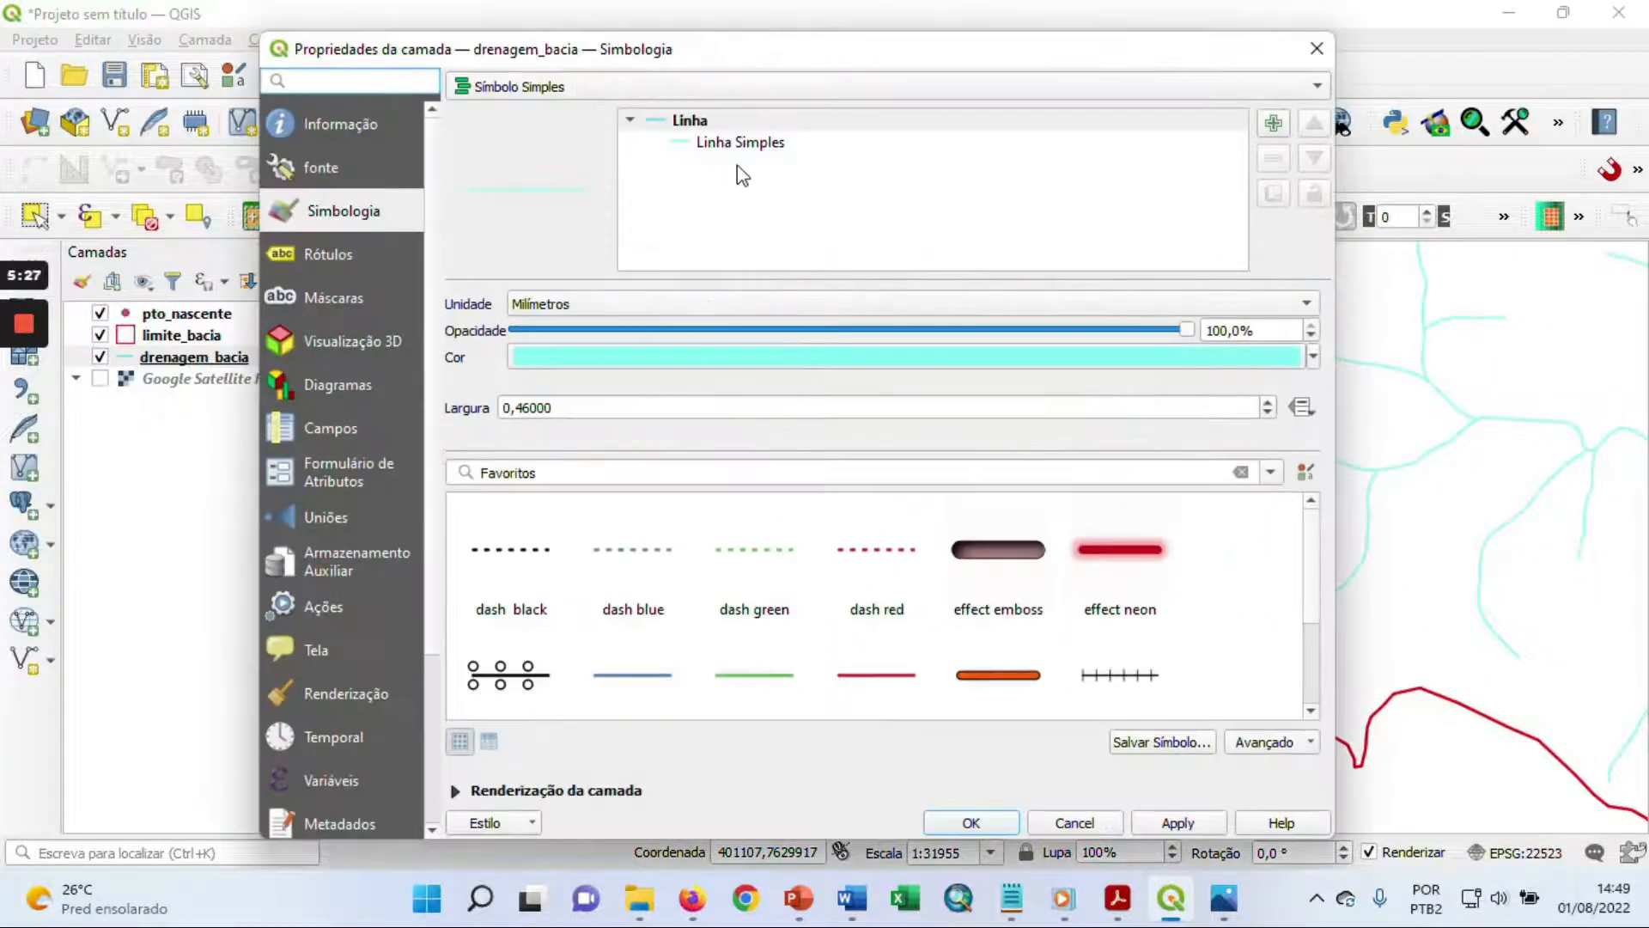
left_click(739, 143)
left_click(1242, 349)
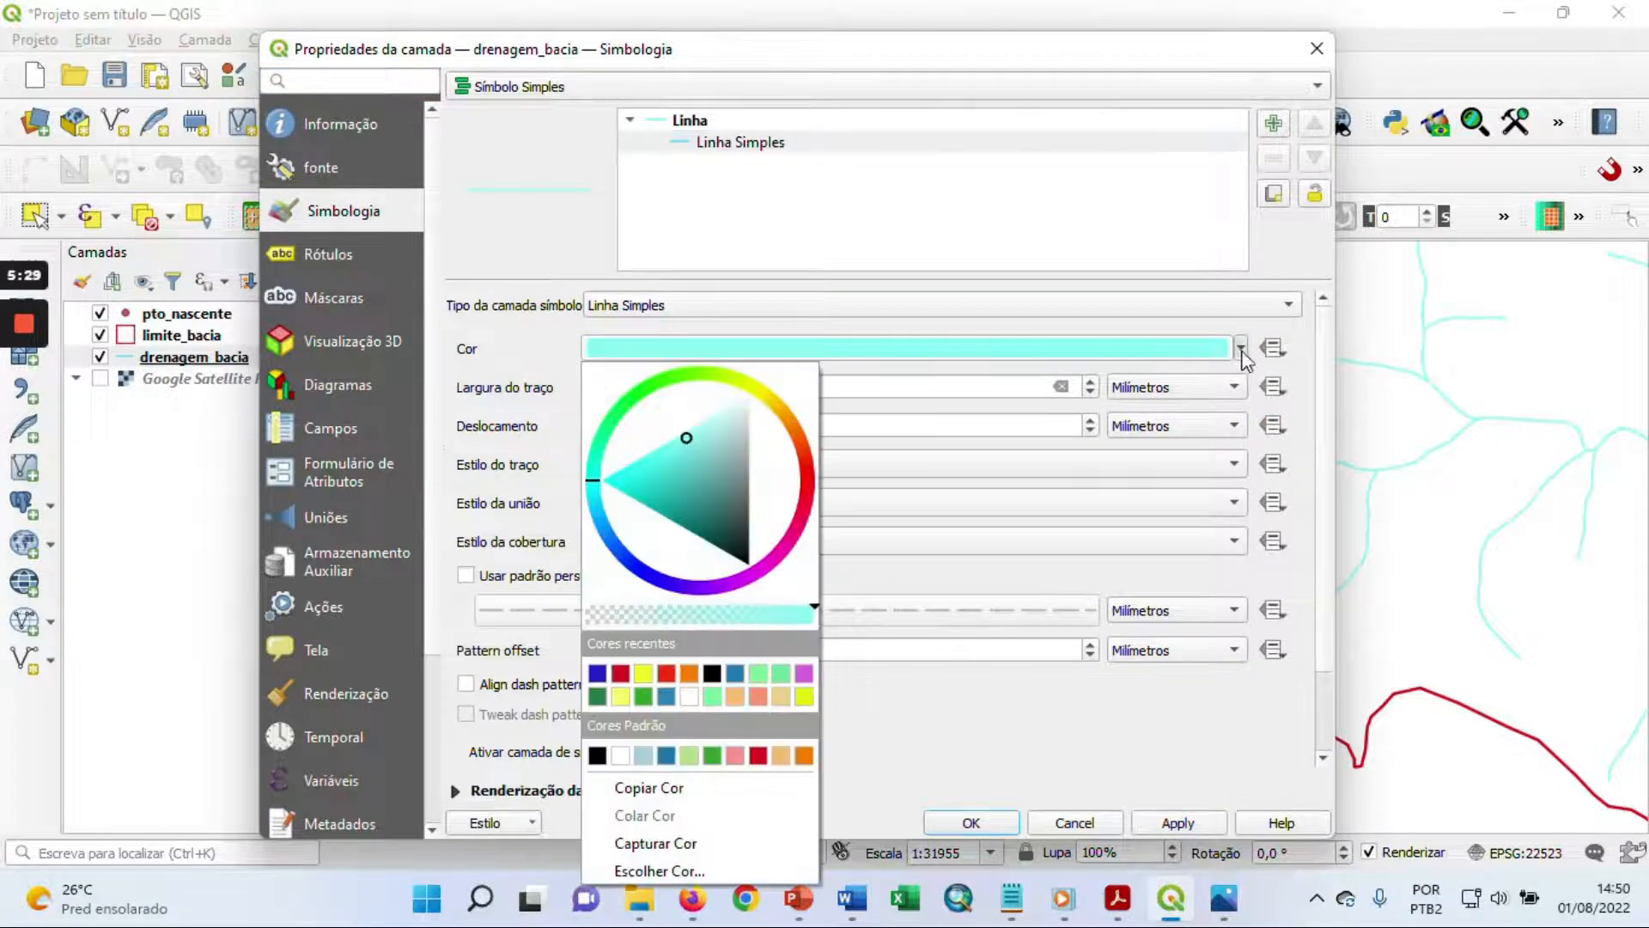
left_click(597, 672)
left_click(970, 822)
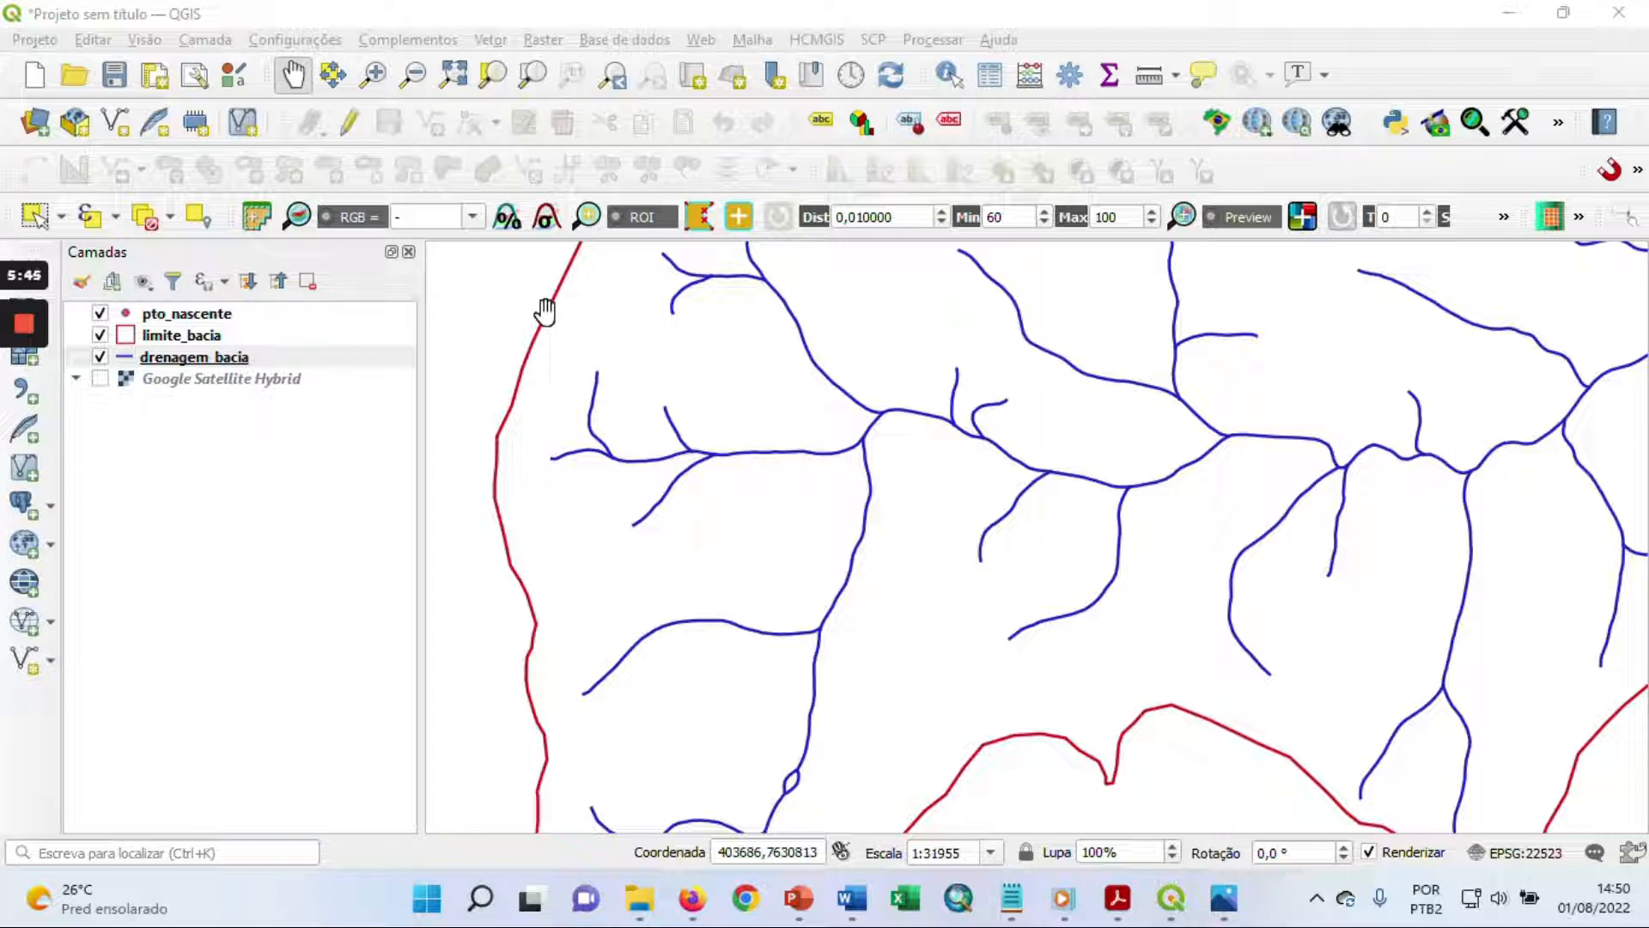
Step: Put the pto_nascente layer into edit mode and activate the tool for adding point features
left_click(225, 314)
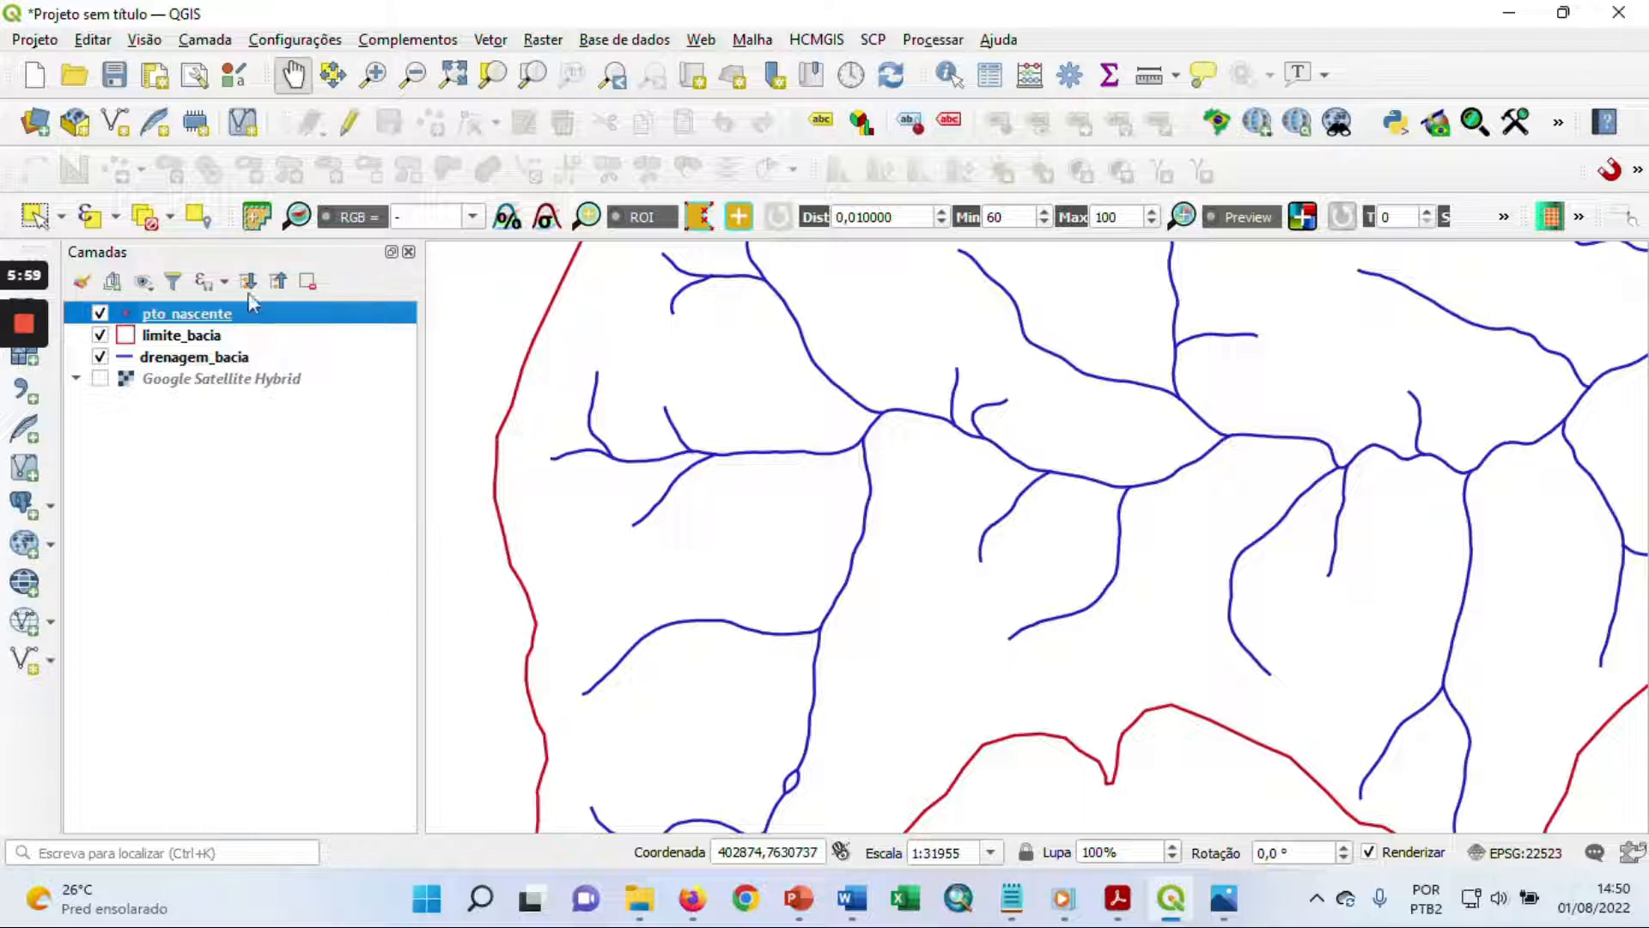
left_click(350, 127)
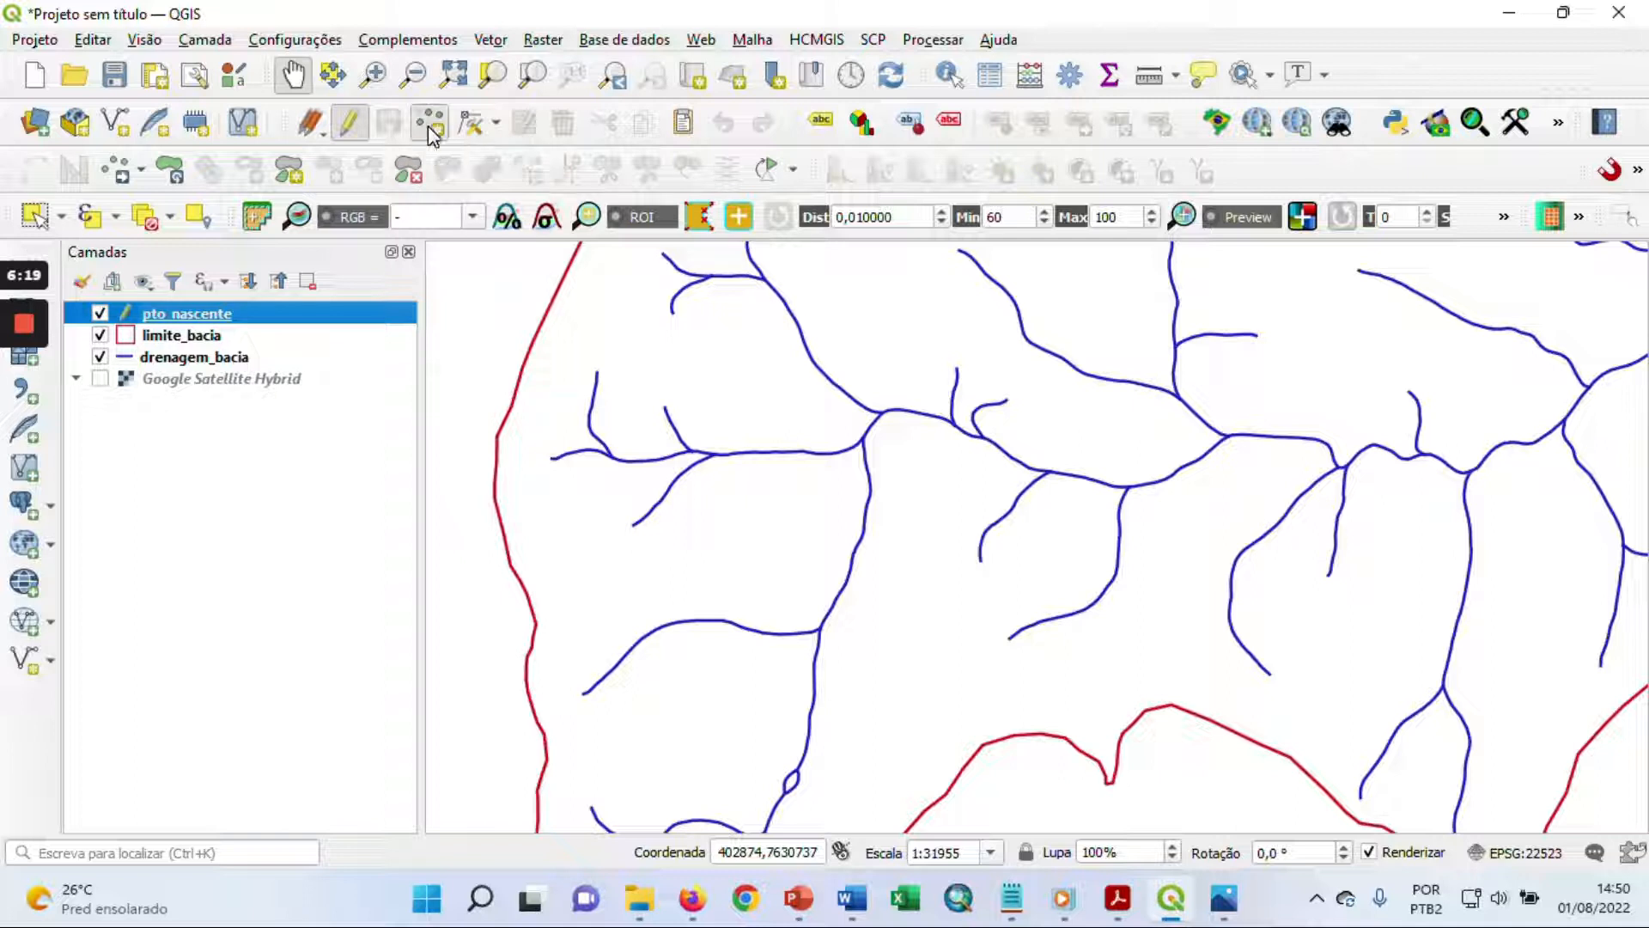
left_click(428, 125)
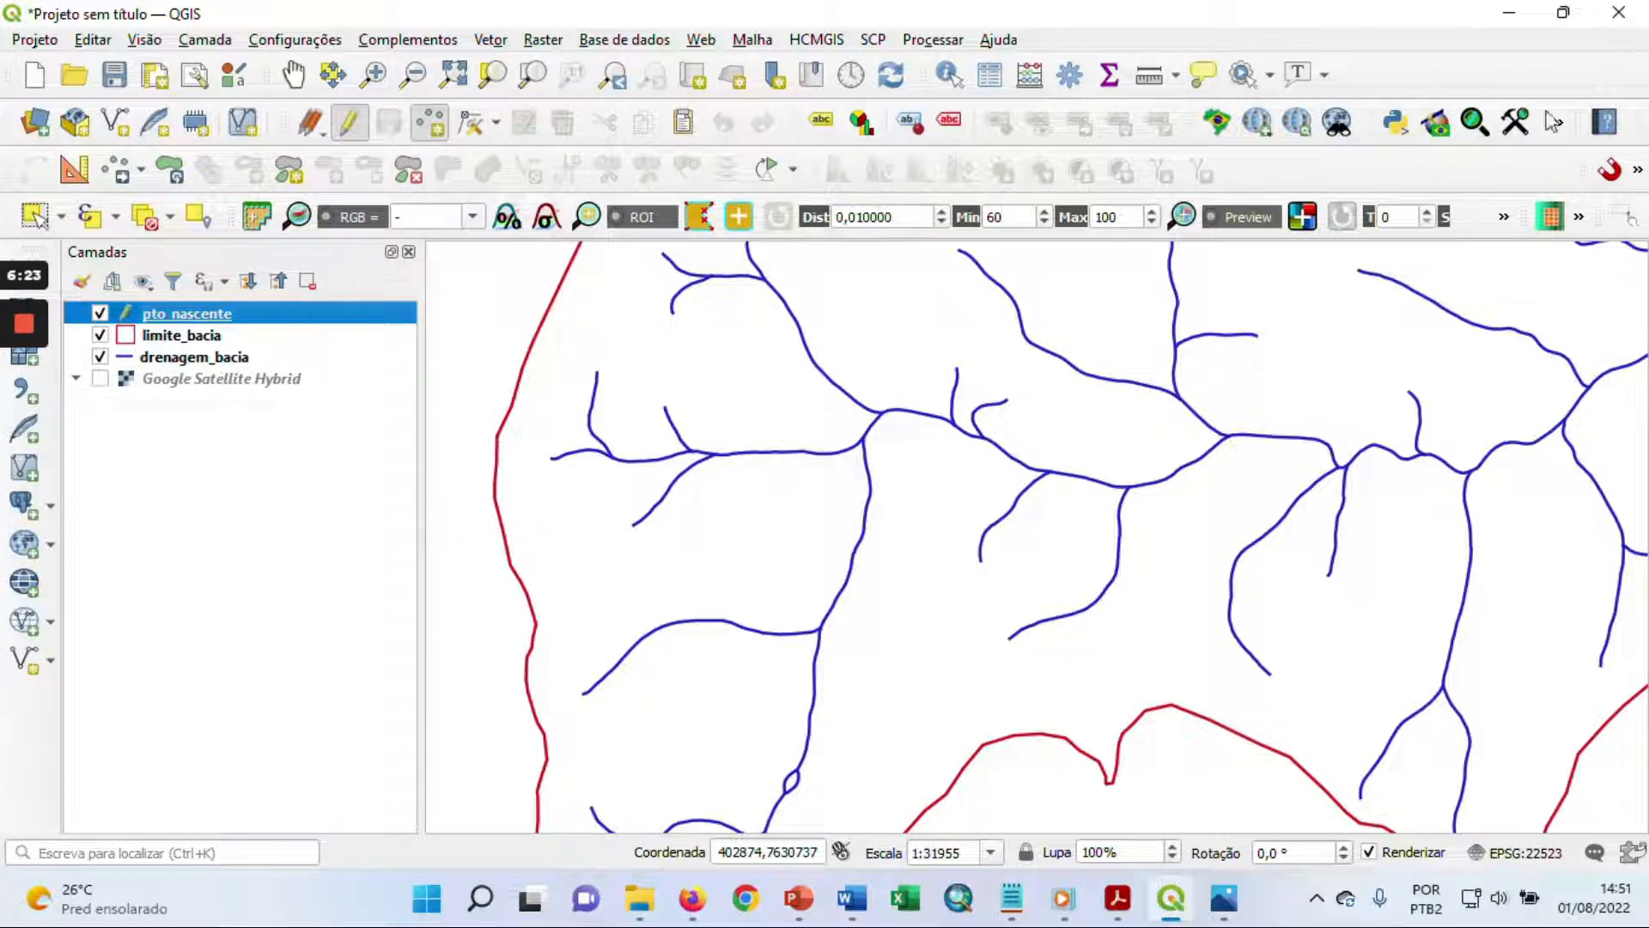
Step: Check that the snapping toolbar (Ferramentas de aderência) is shown and enable snapping for digitizing on the drainage lines
left_click(1613, 171)
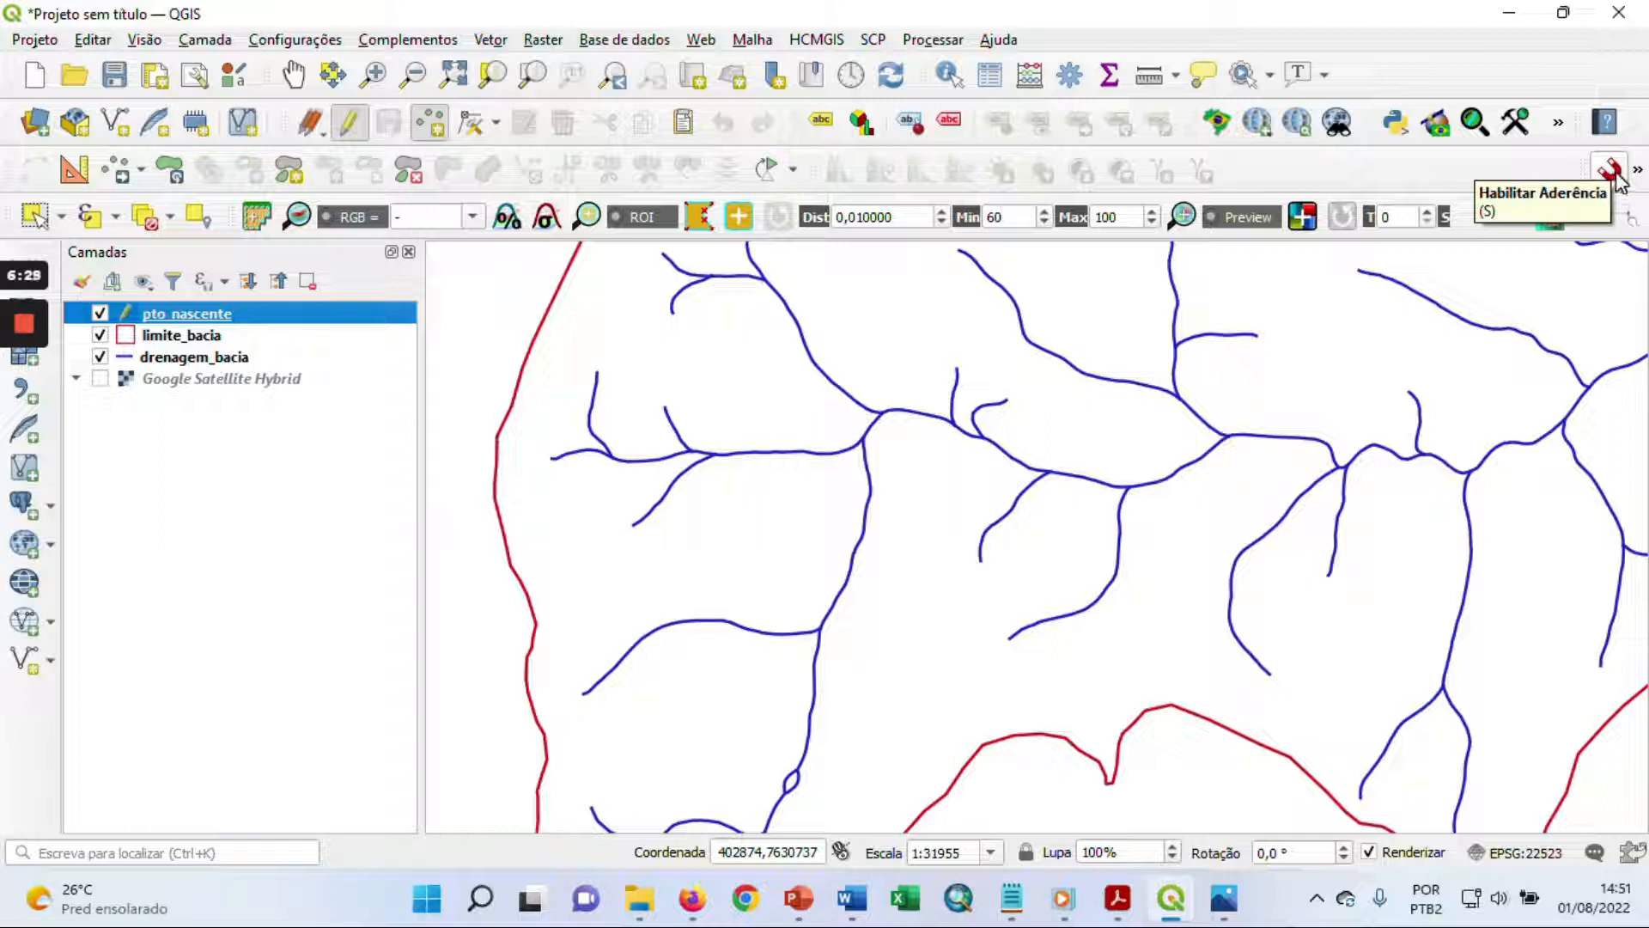
left_click(1612, 170)
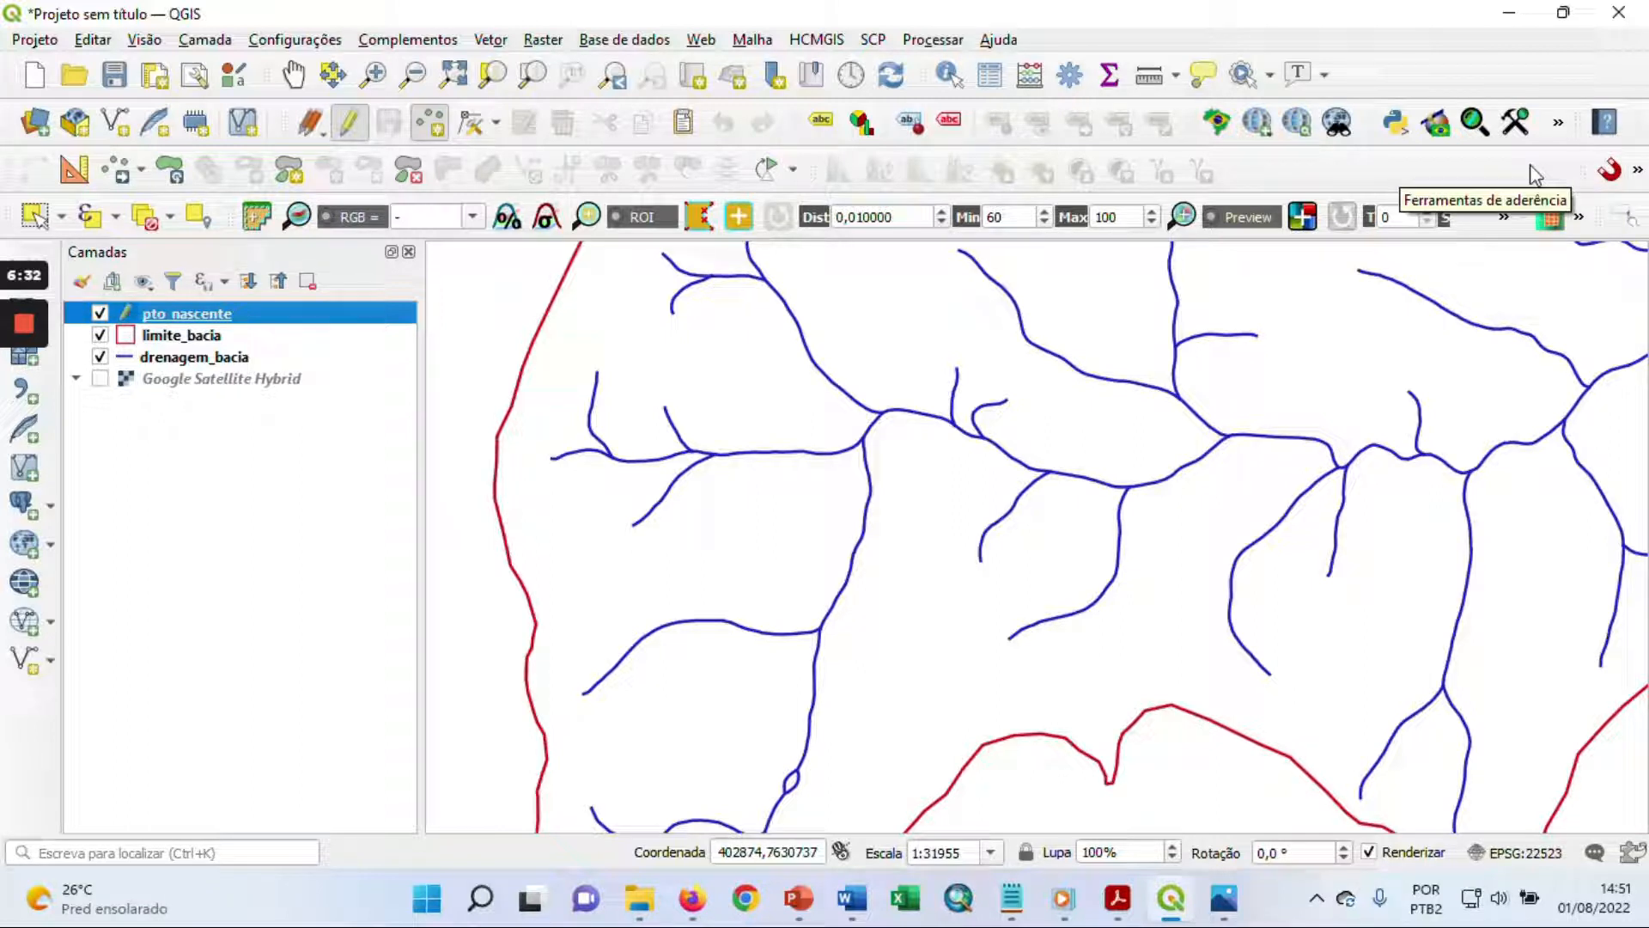
left_click(1638, 170)
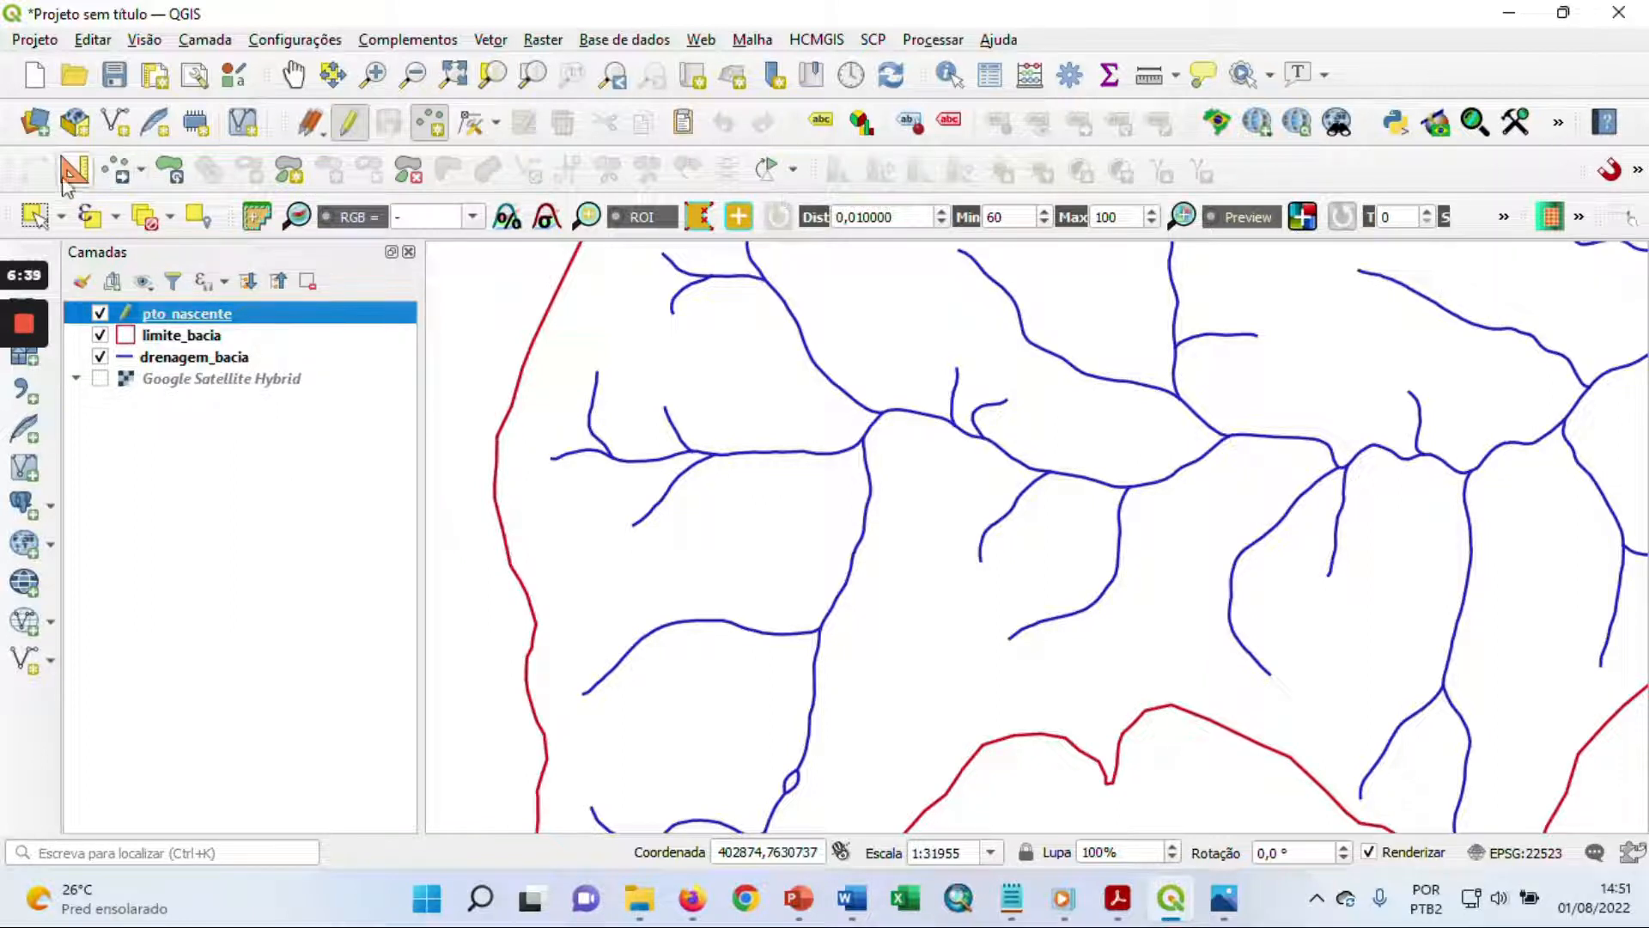
right_click(1320, 169)
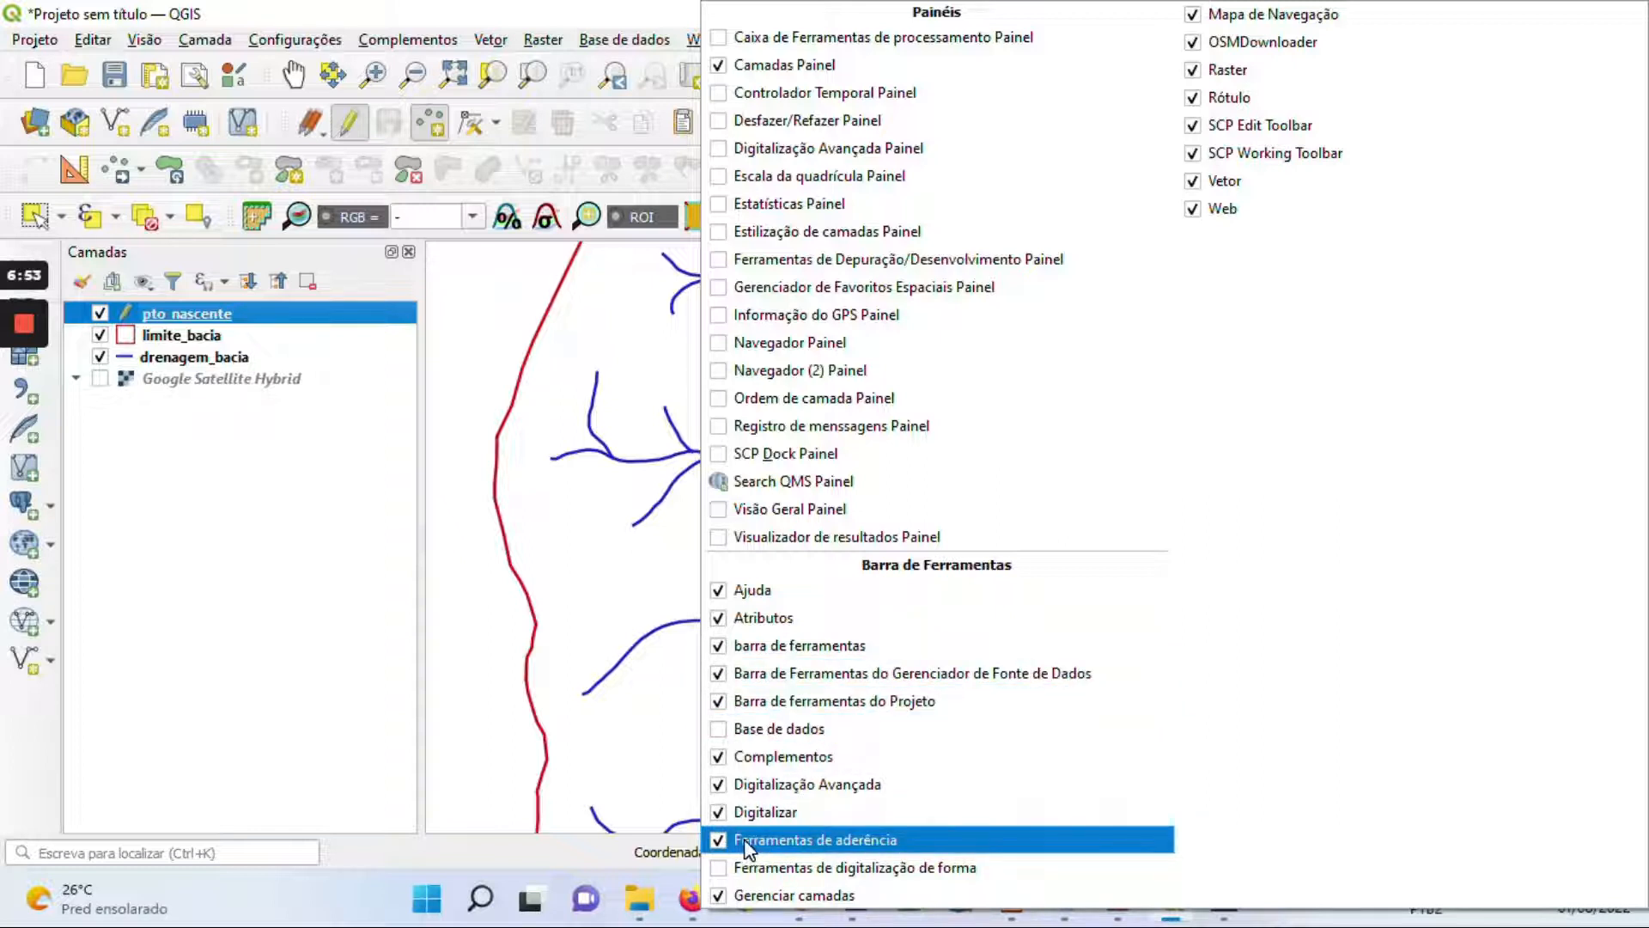
left_click(645, 13)
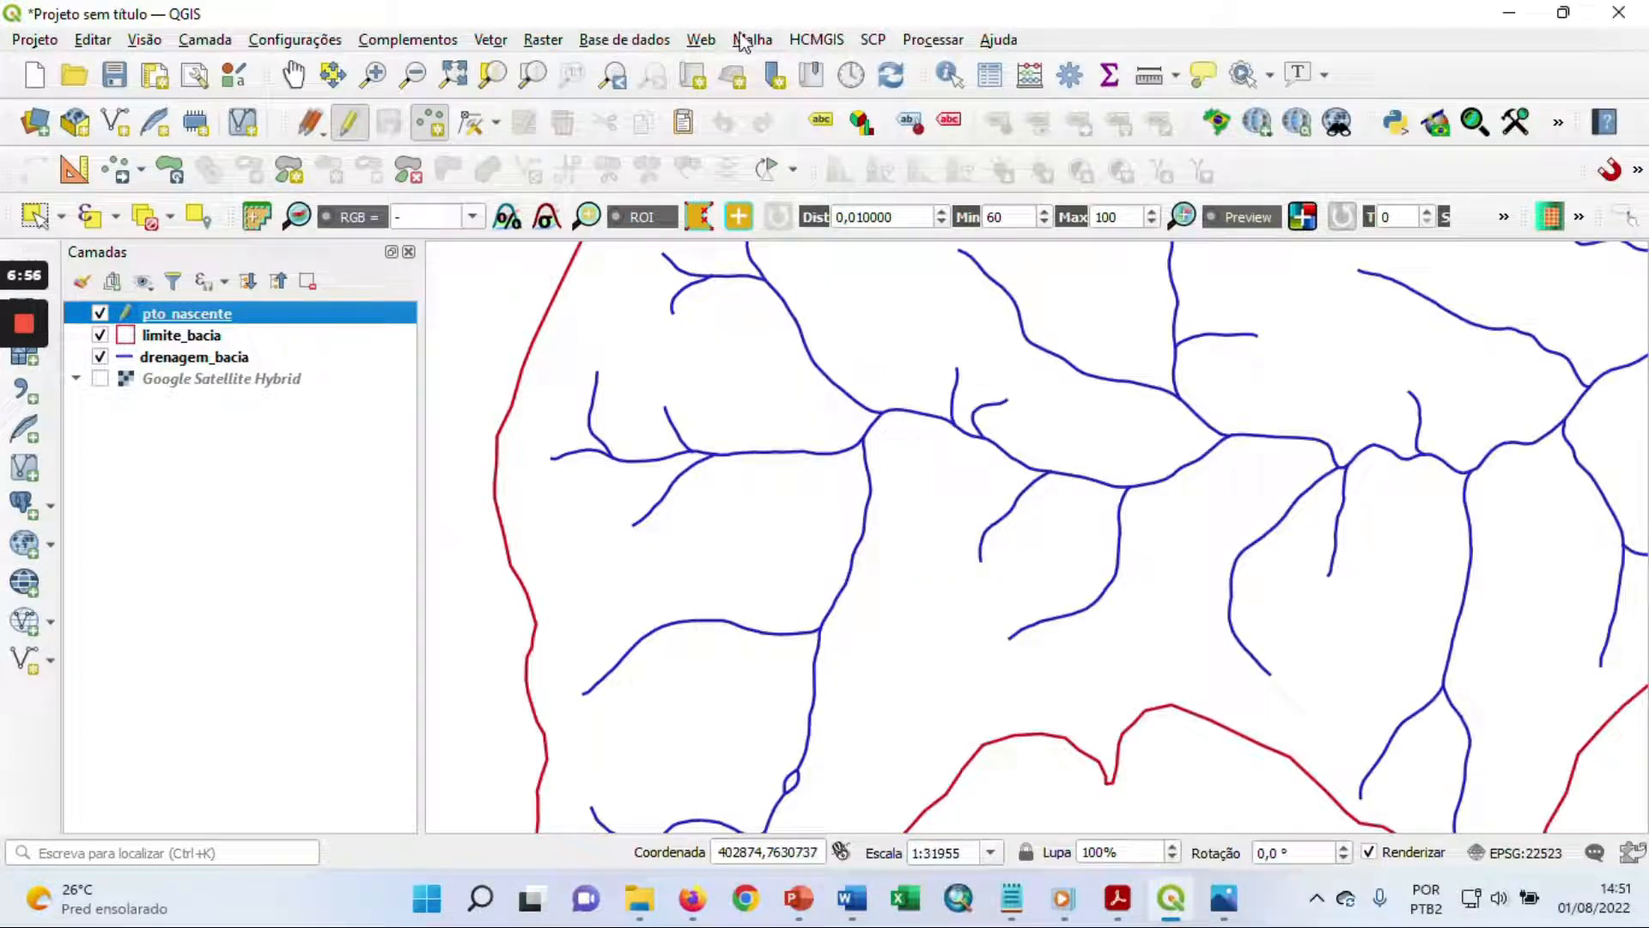
left_click(1615, 174)
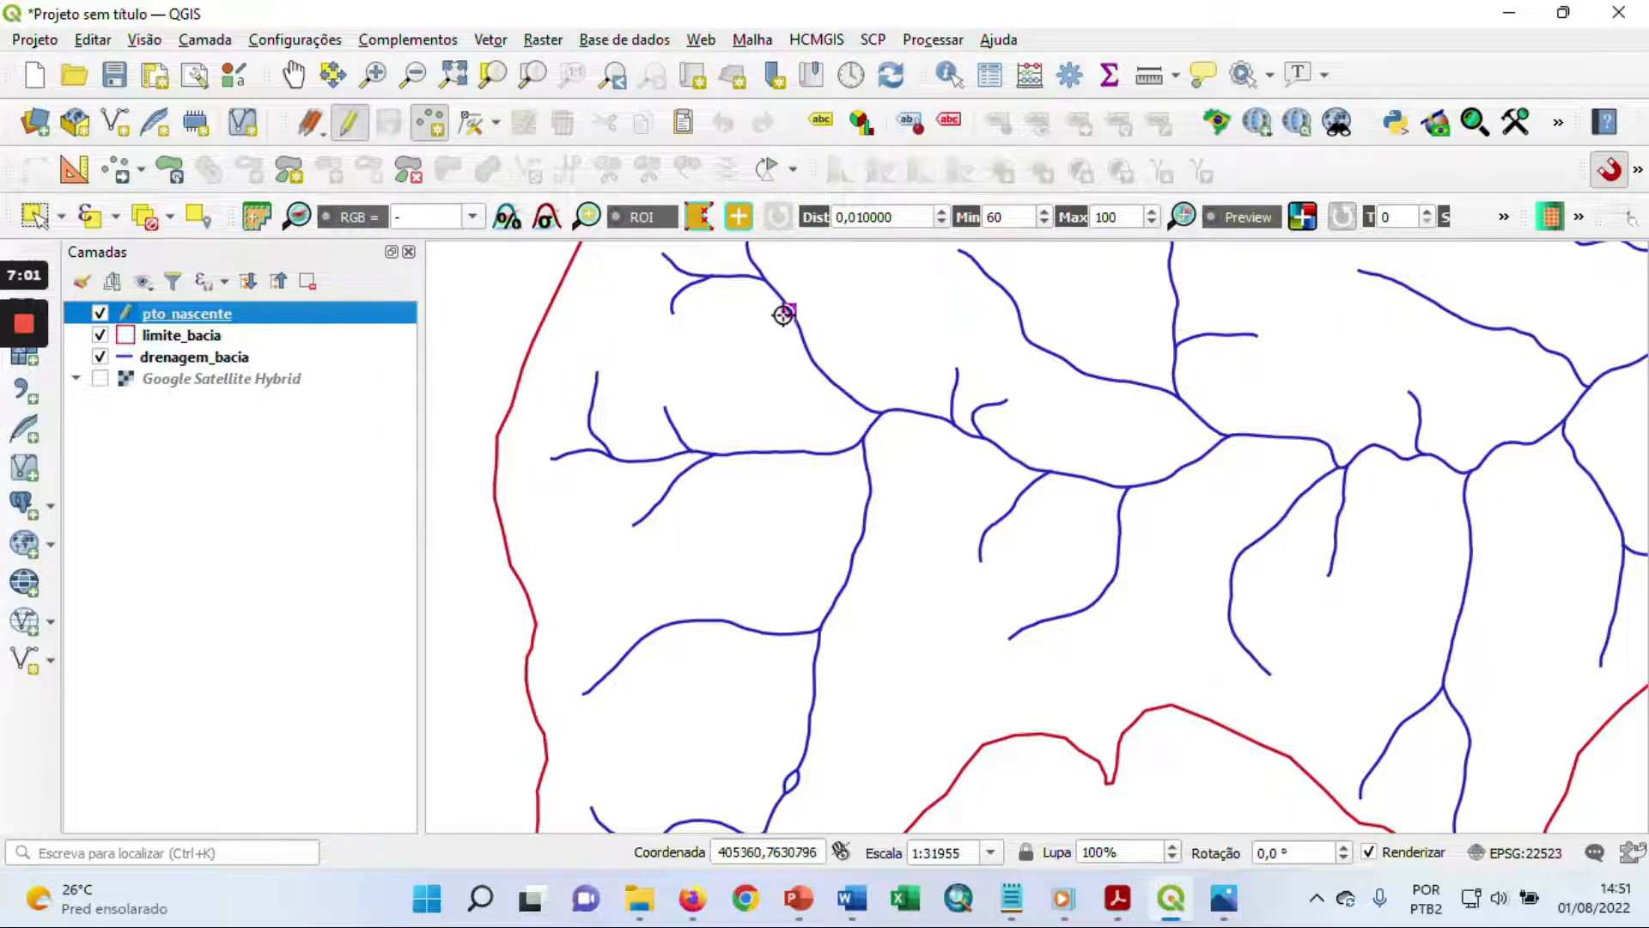
scroll(544, 475, "up", 1)
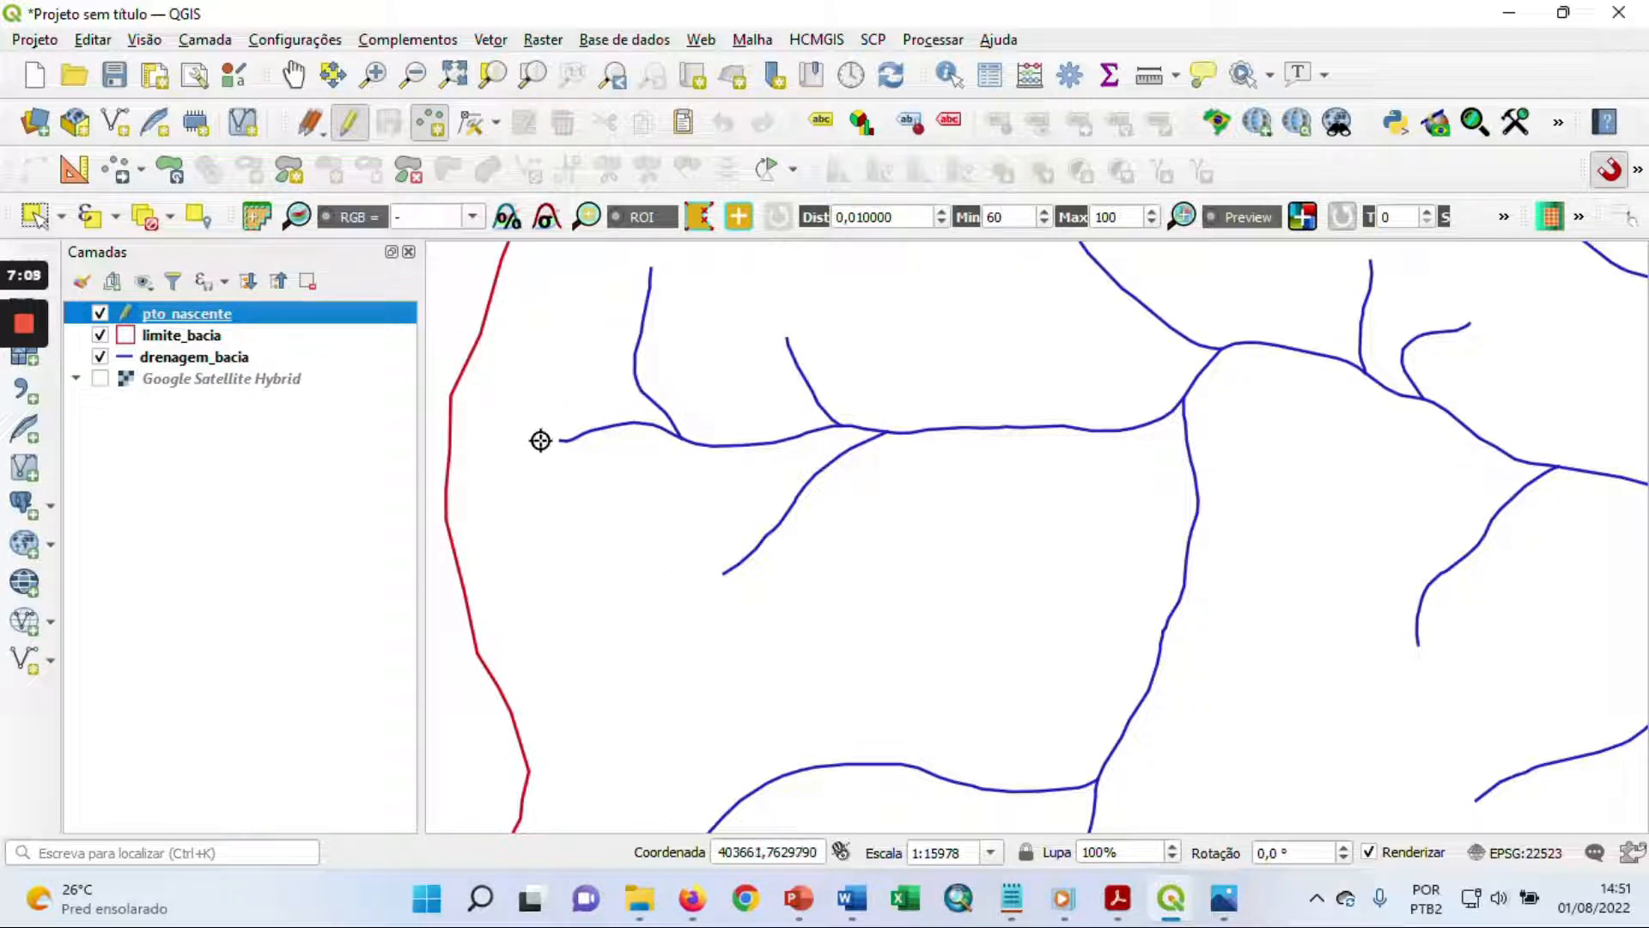
Step: Switch snapping back on and add a spring point with id 1 at the free end of the short middle tributary
scroll(540, 440, "up", 1)
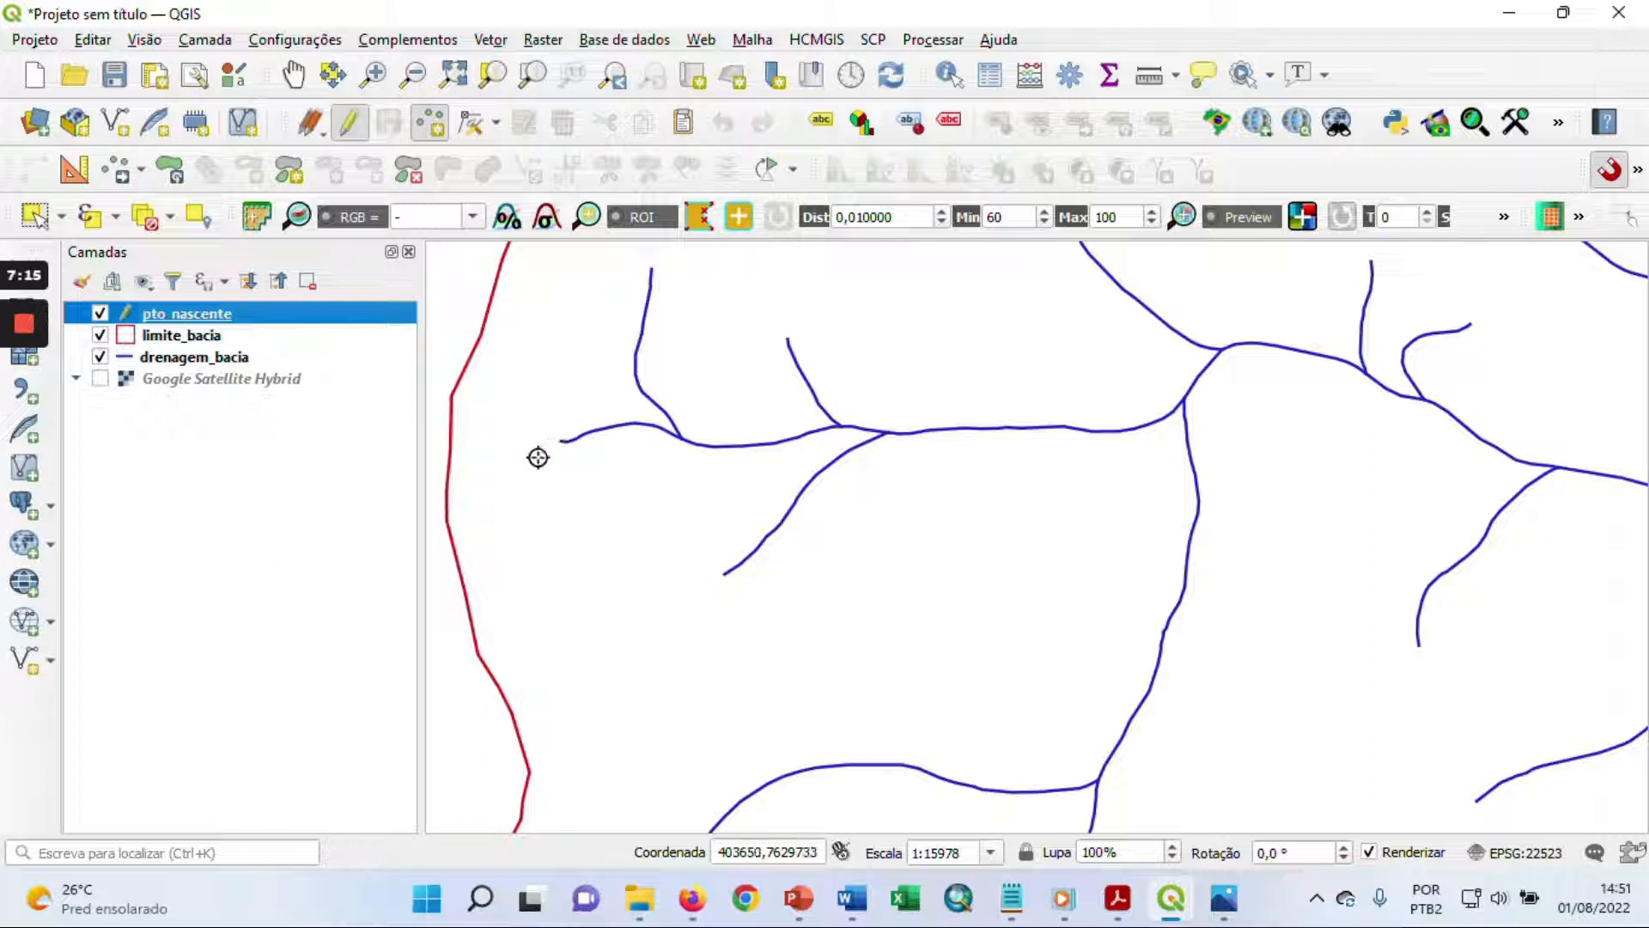
left_click(561, 437)
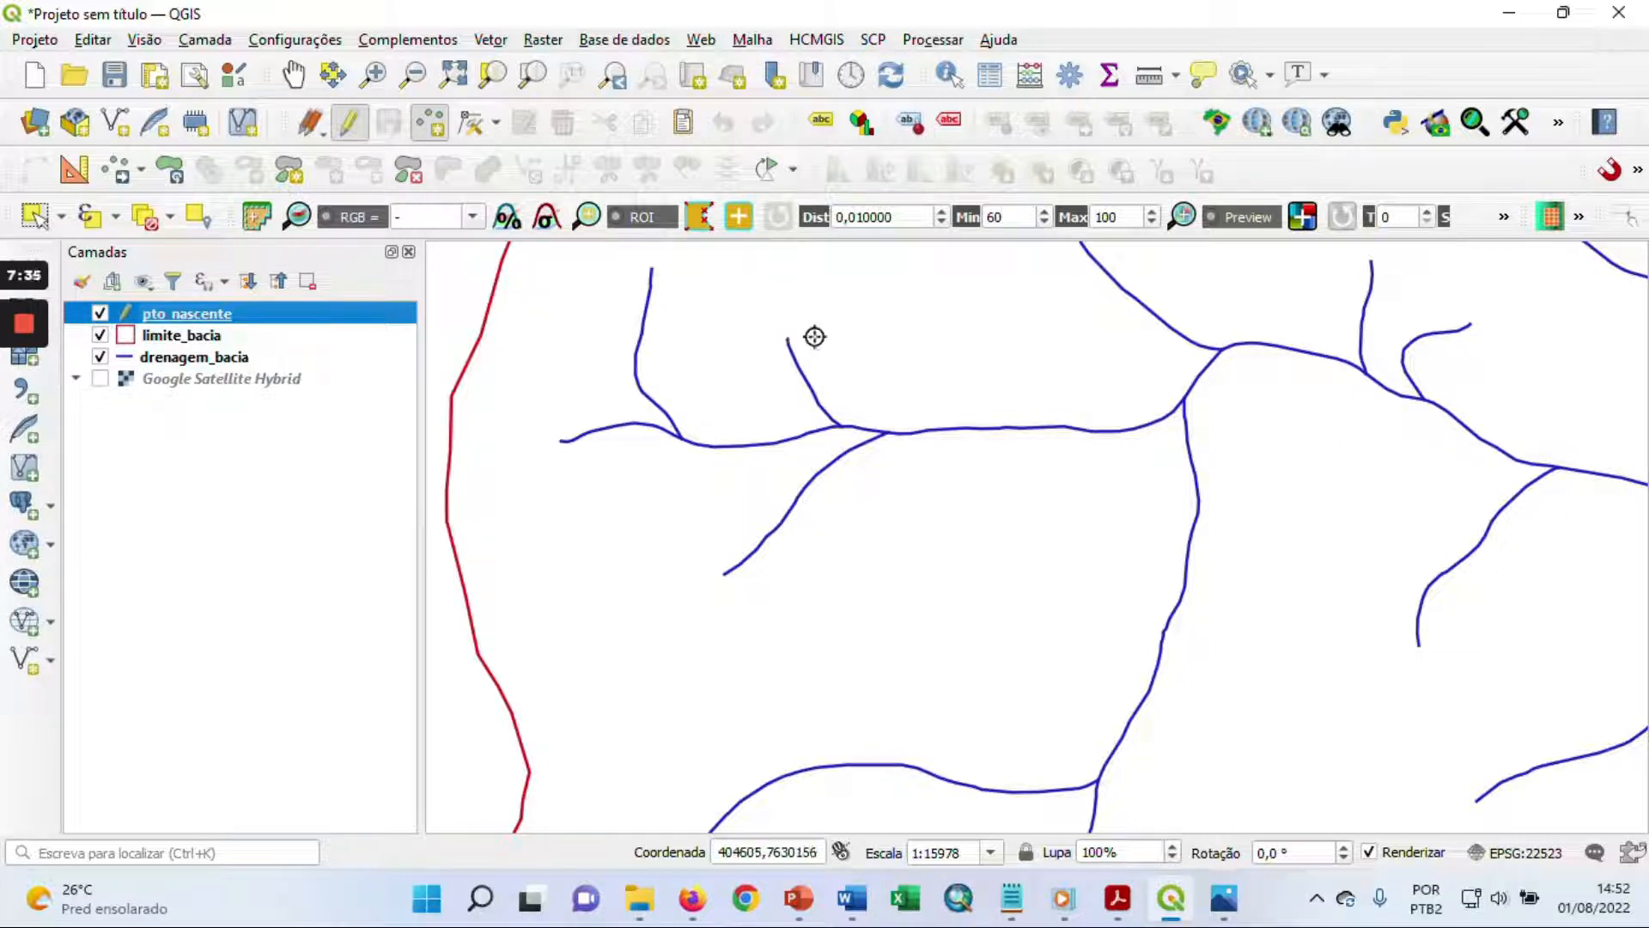
left_click(1612, 172)
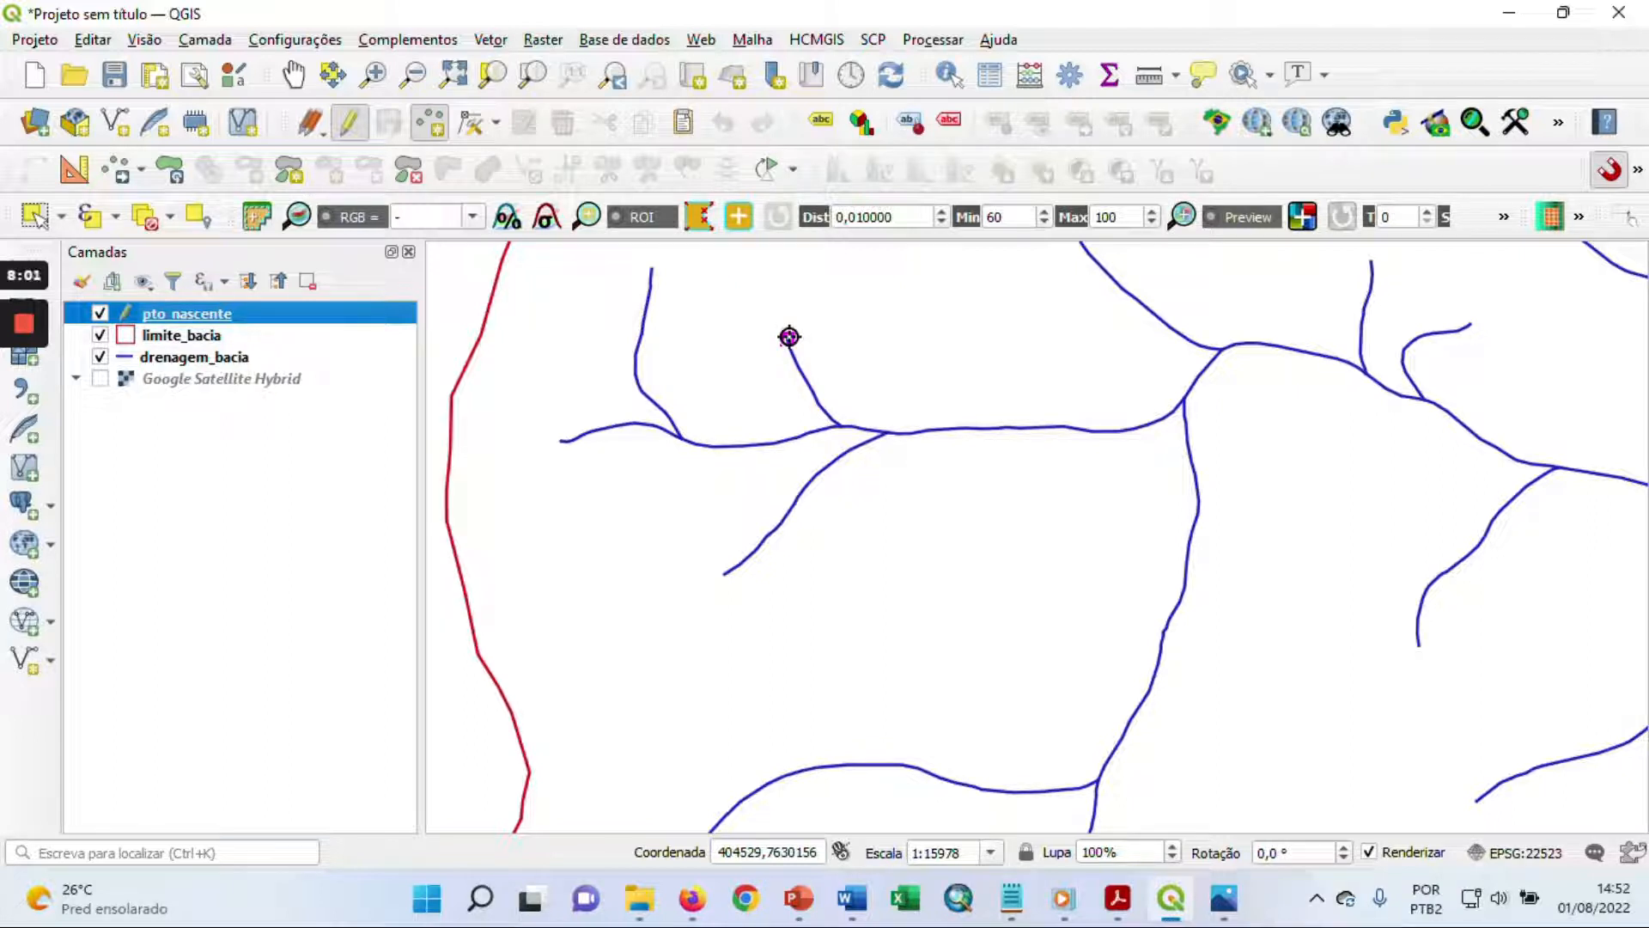
left_click(789, 337)
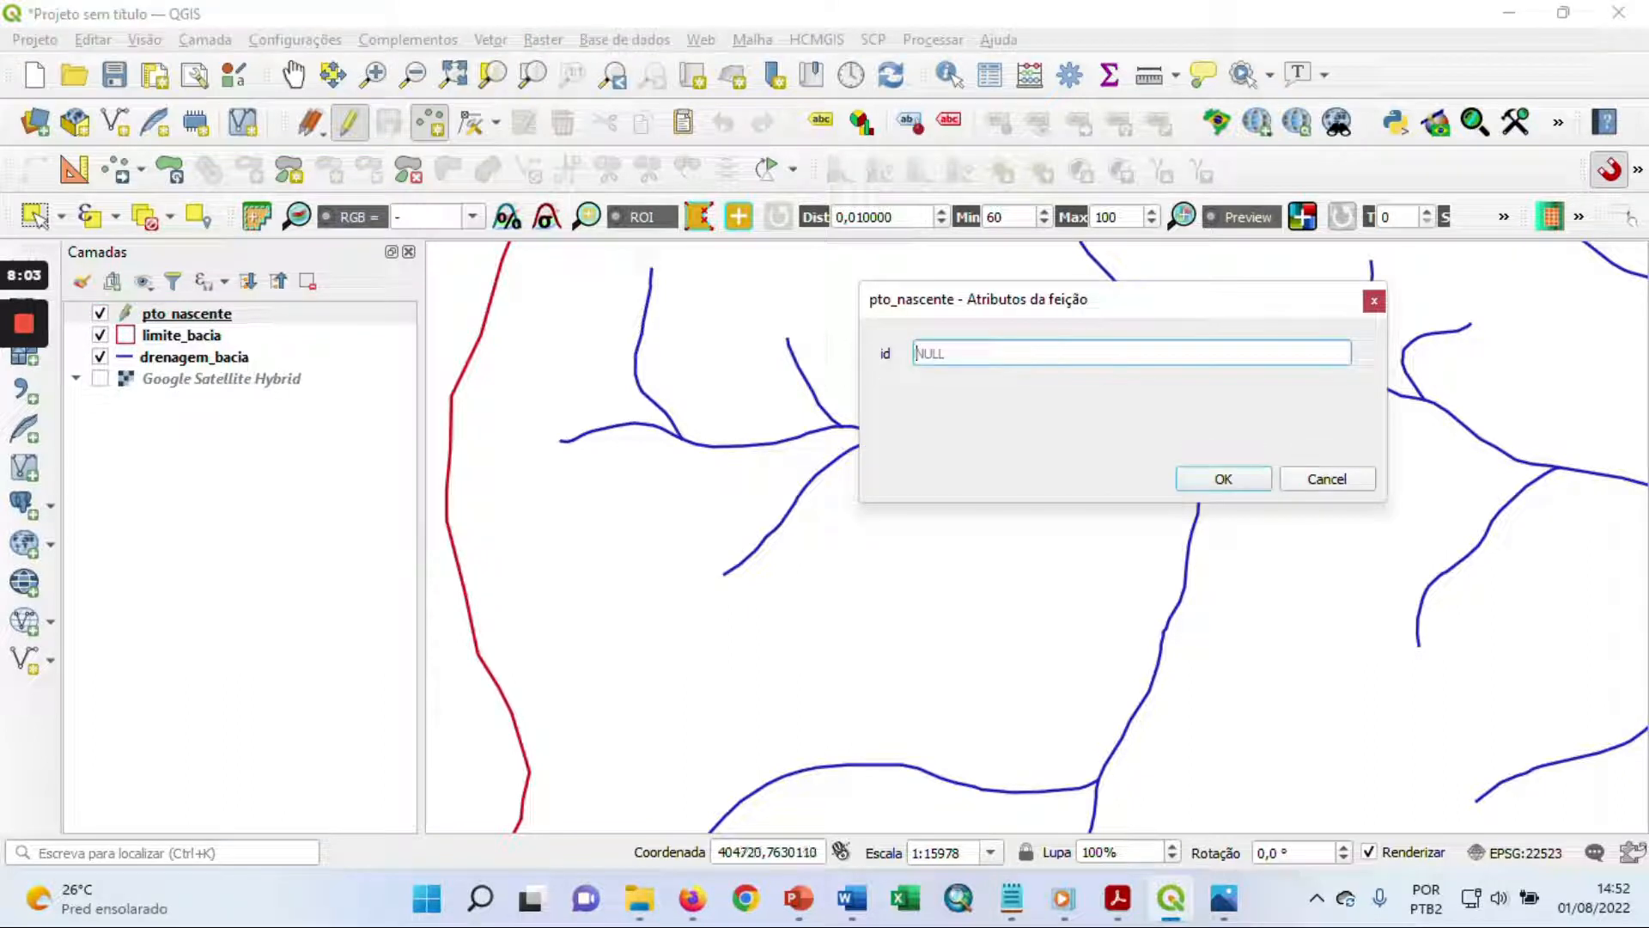
type("1")
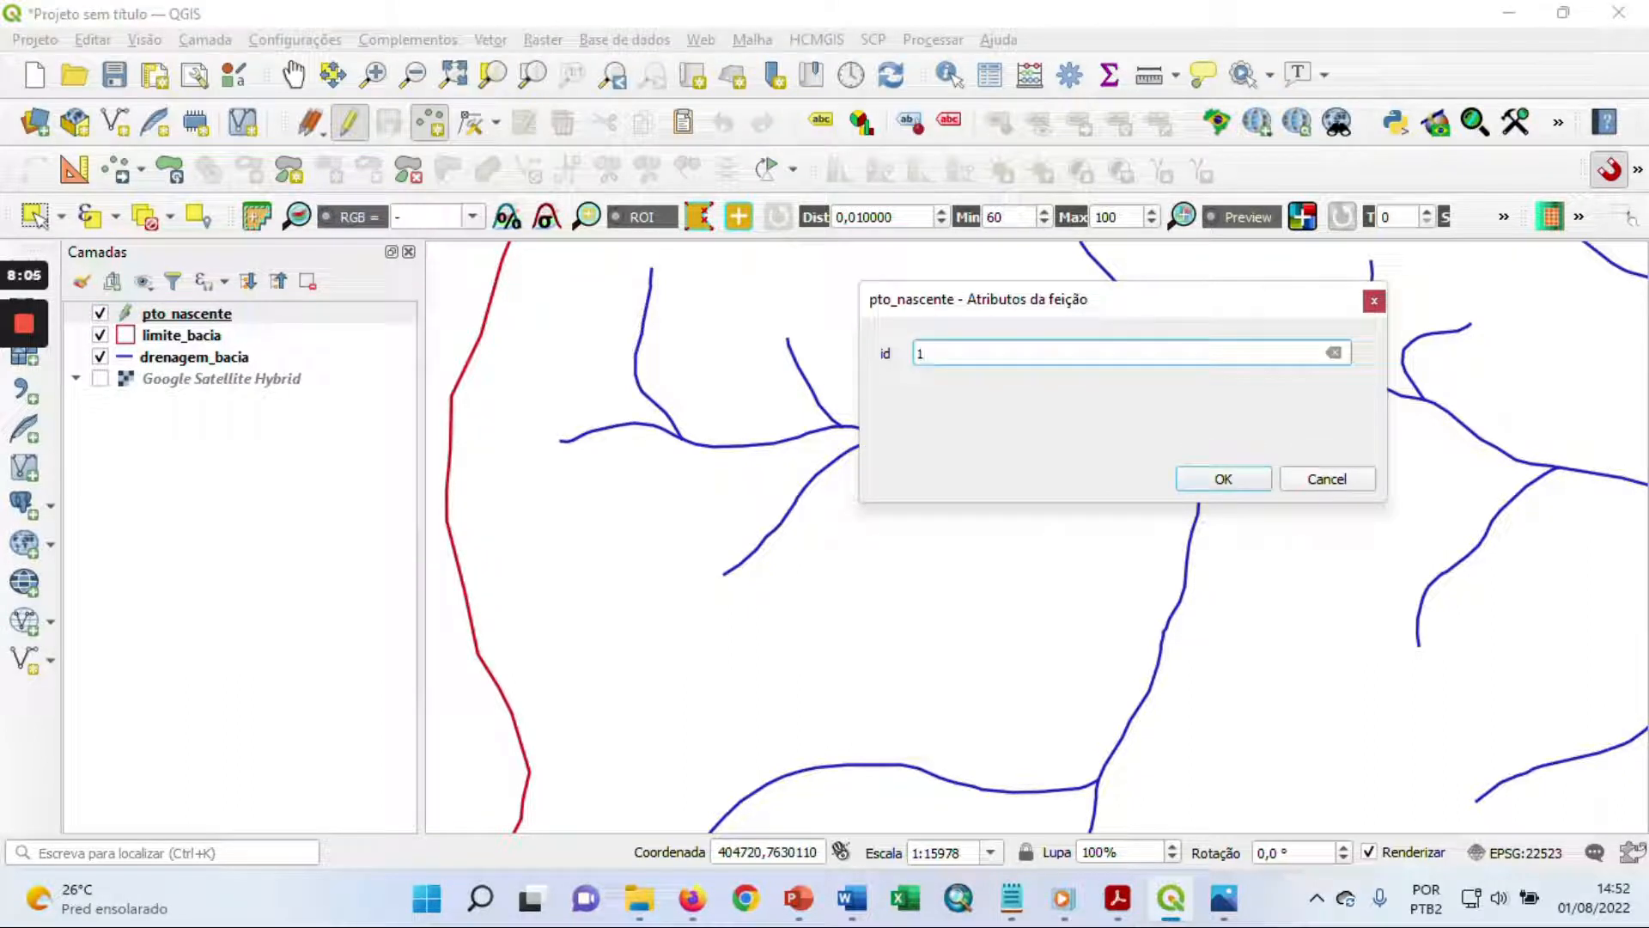
left_click(1244, 480)
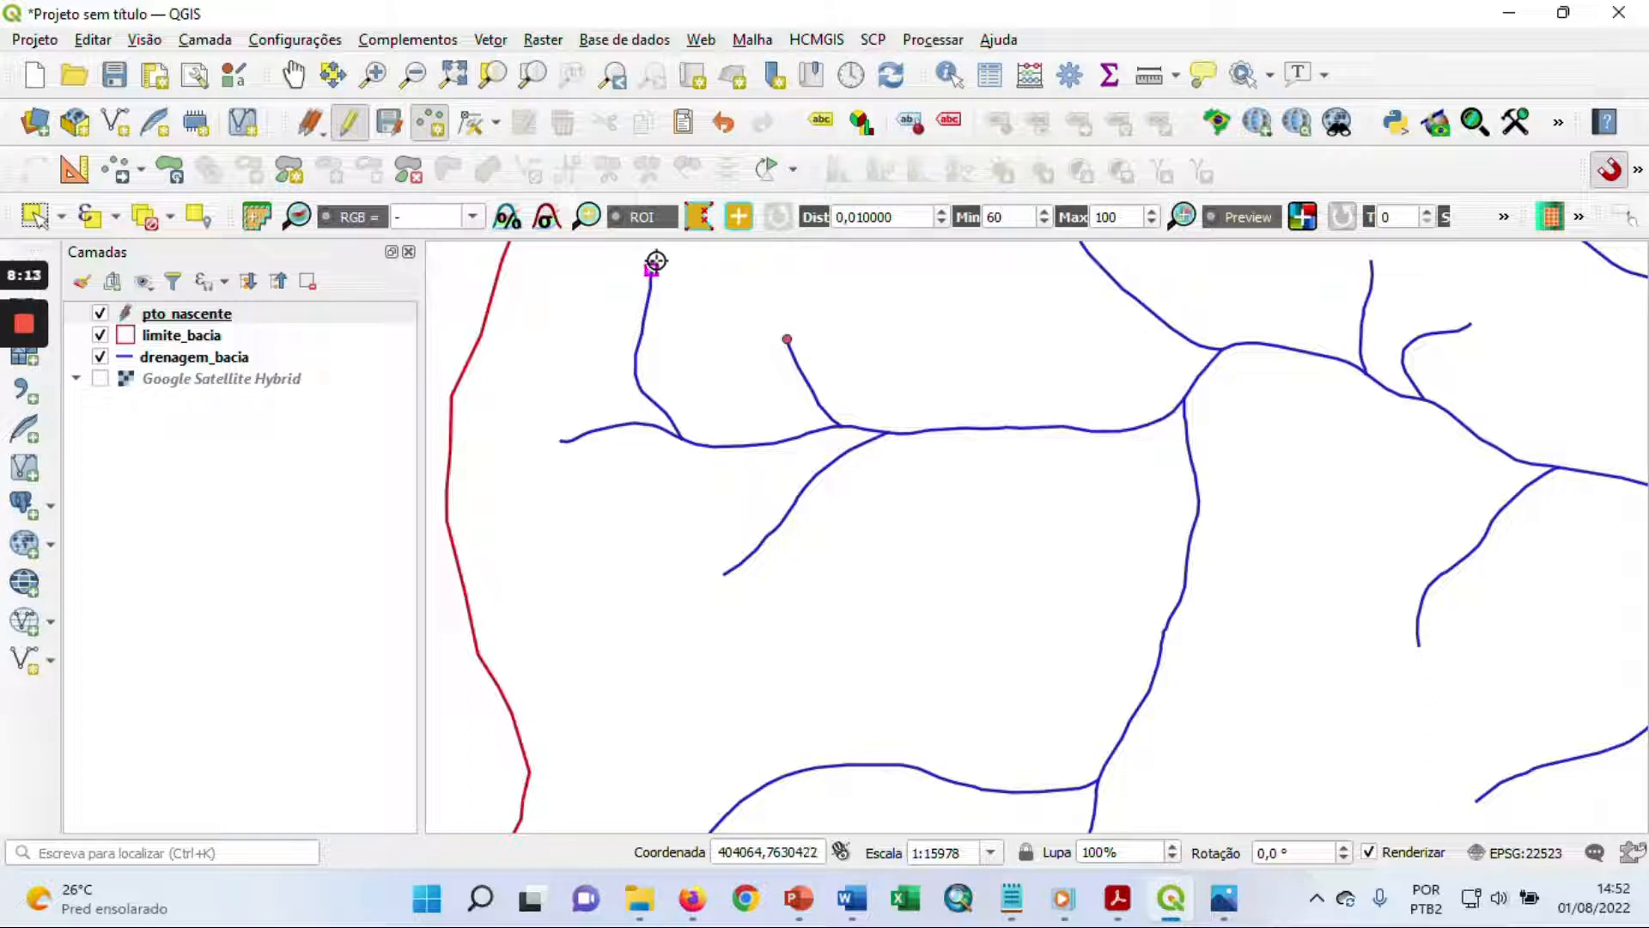
Step: Add spring points with id 1 at the three other free ends of the western group of drainage lines
left_click(651, 269)
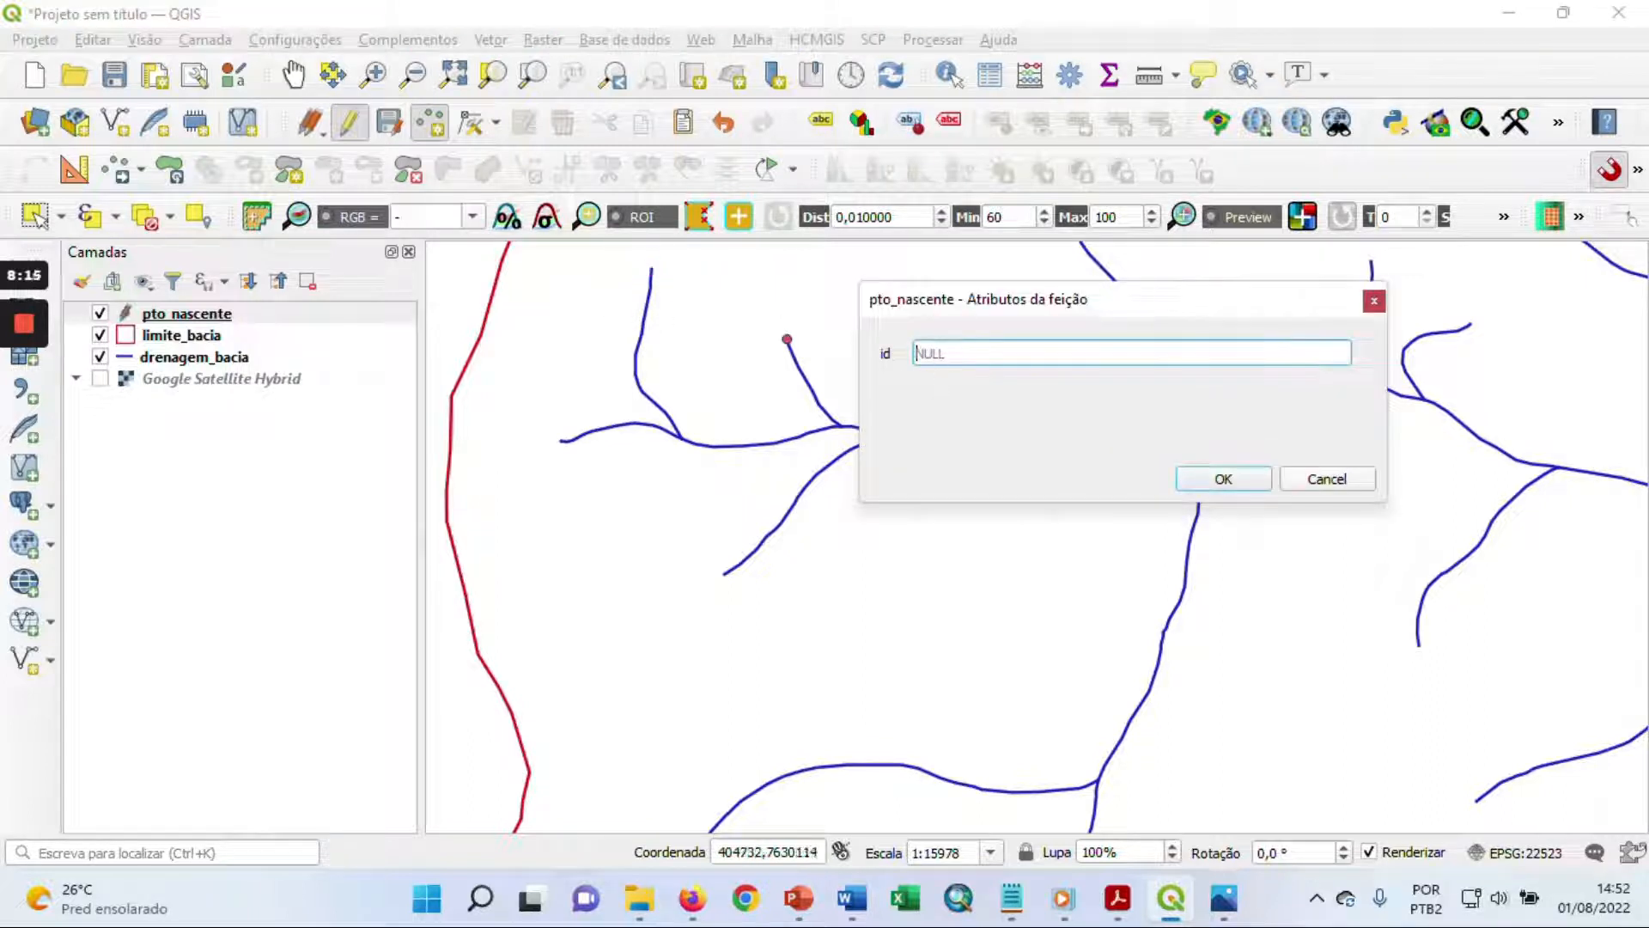
left_click(1219, 479)
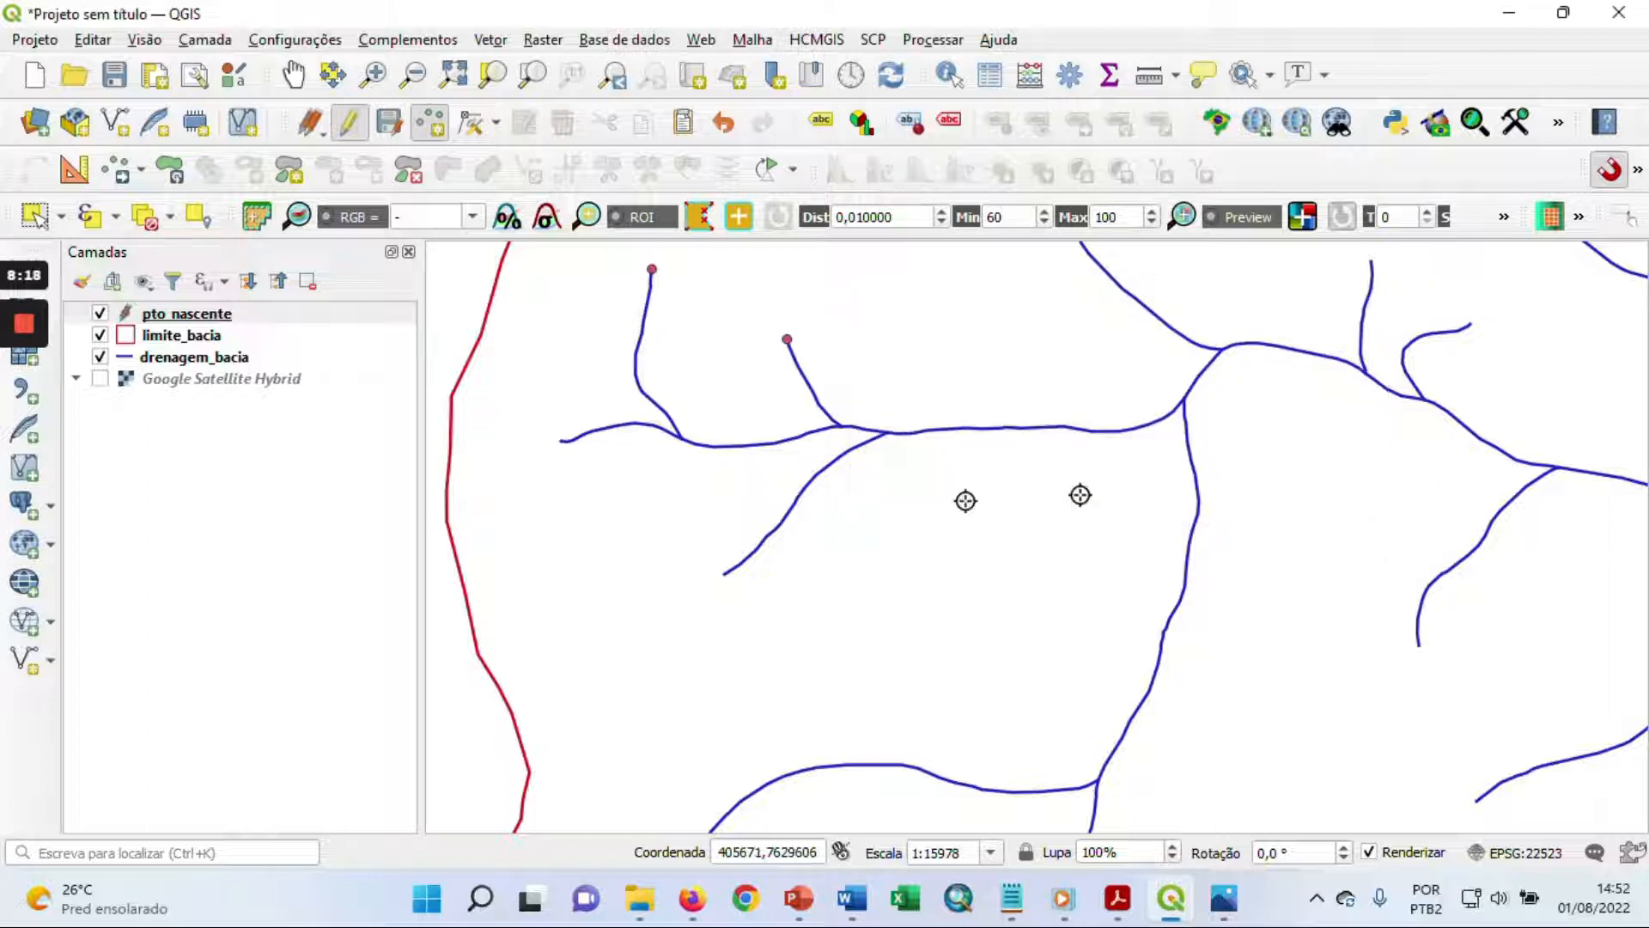
left_click(560, 440)
type("1")
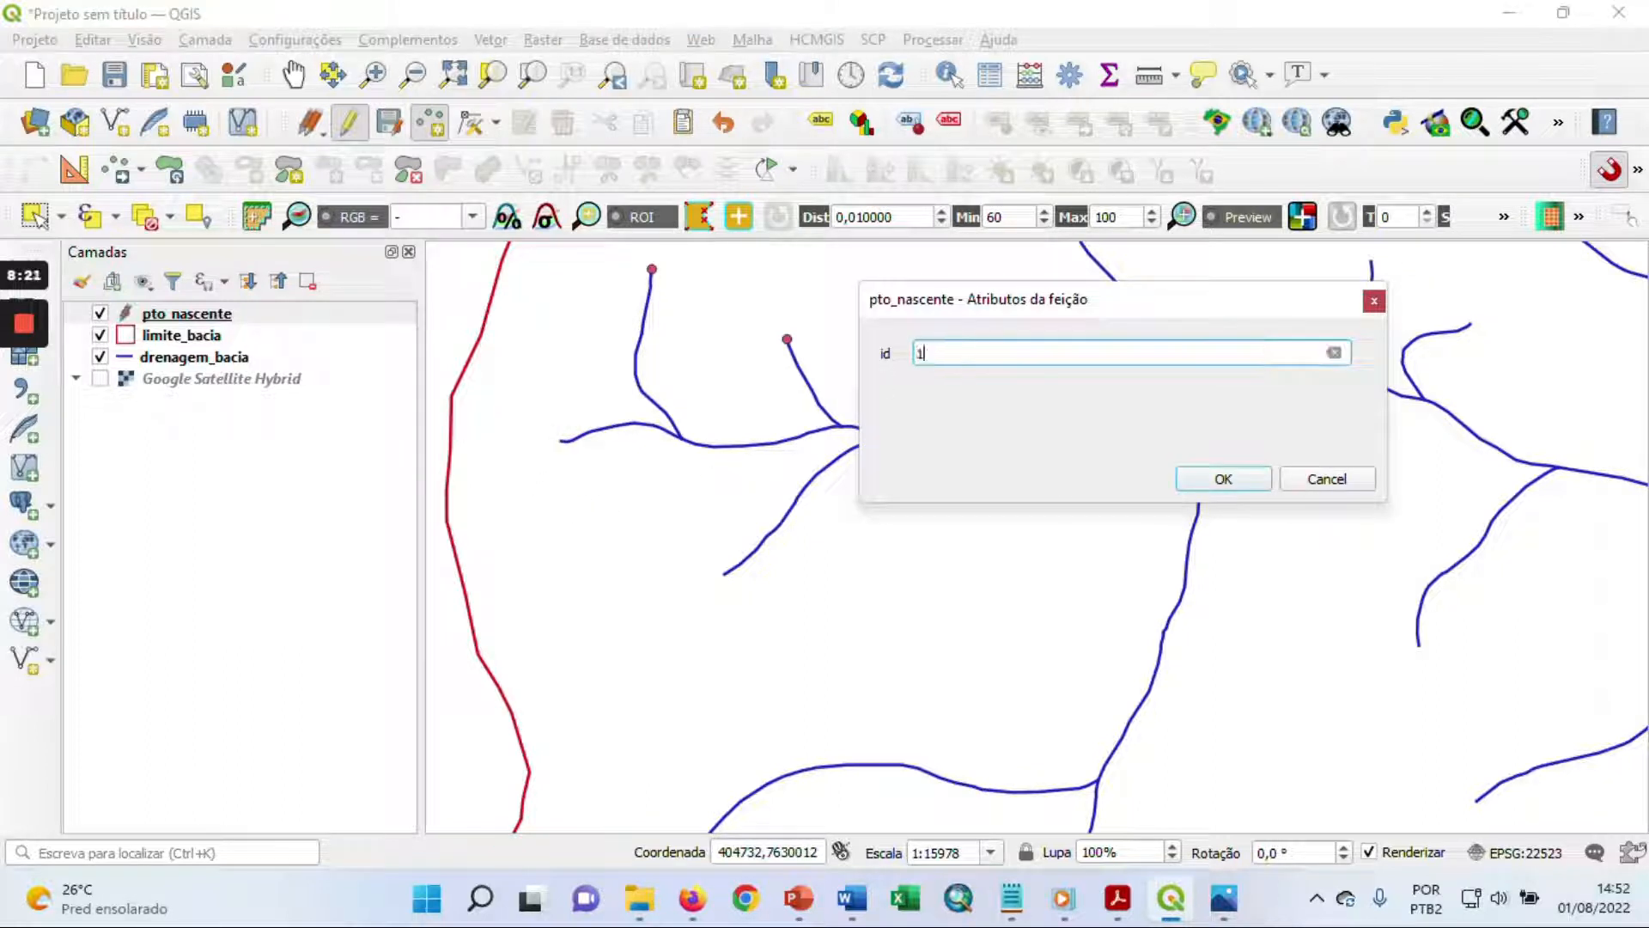
left_click(1220, 478)
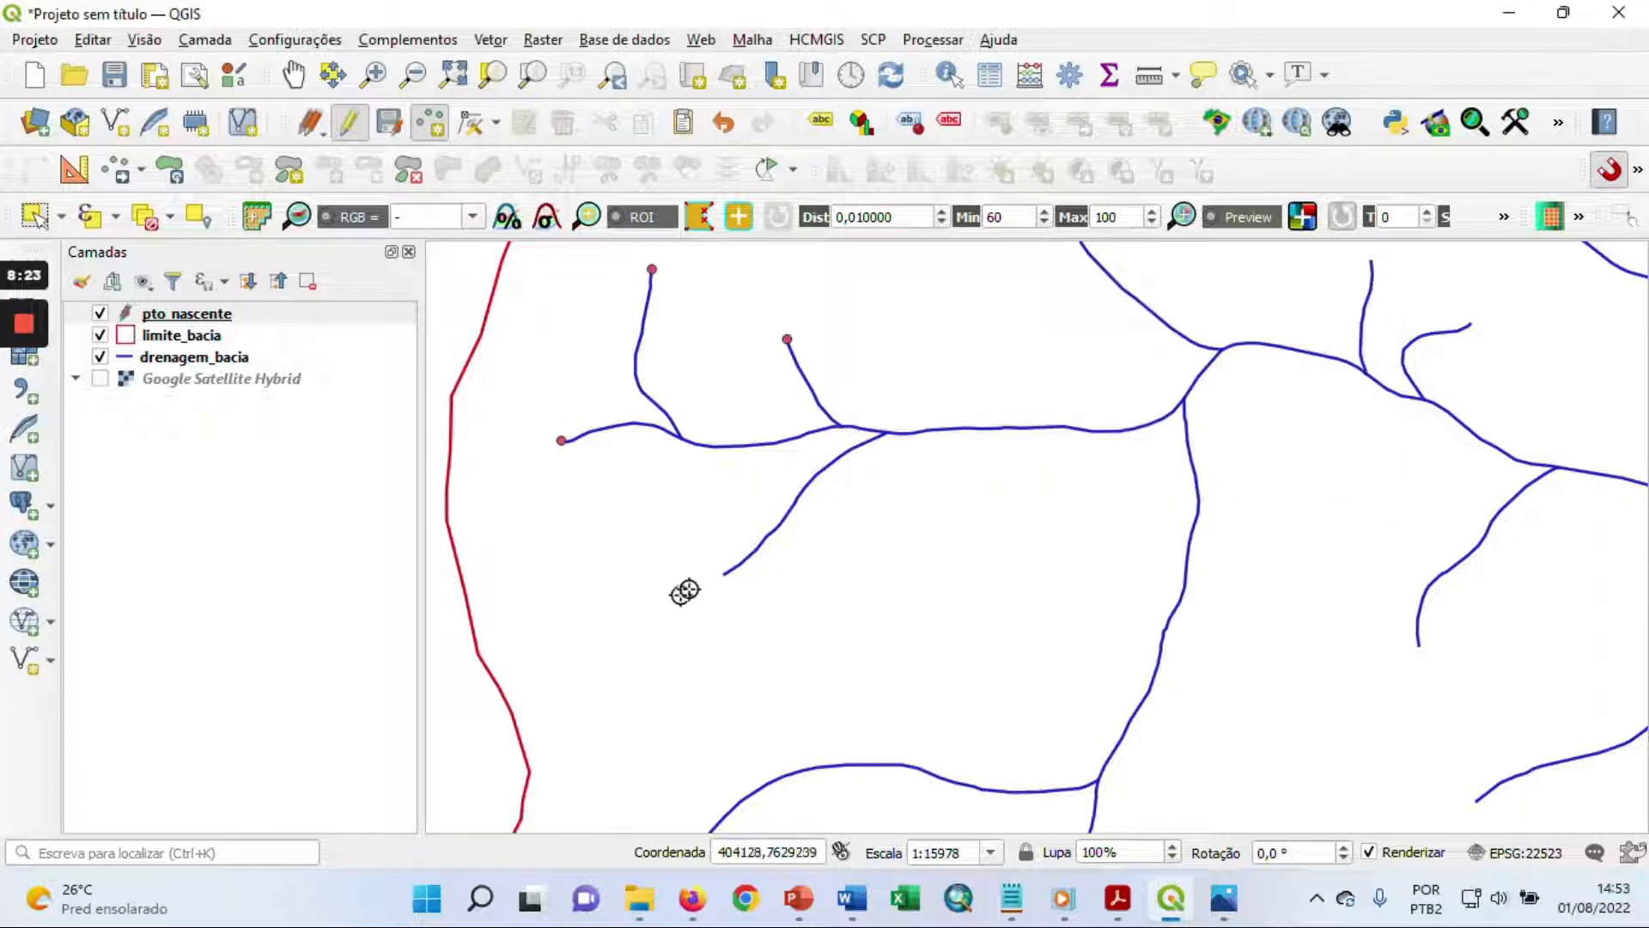
left_click(723, 577)
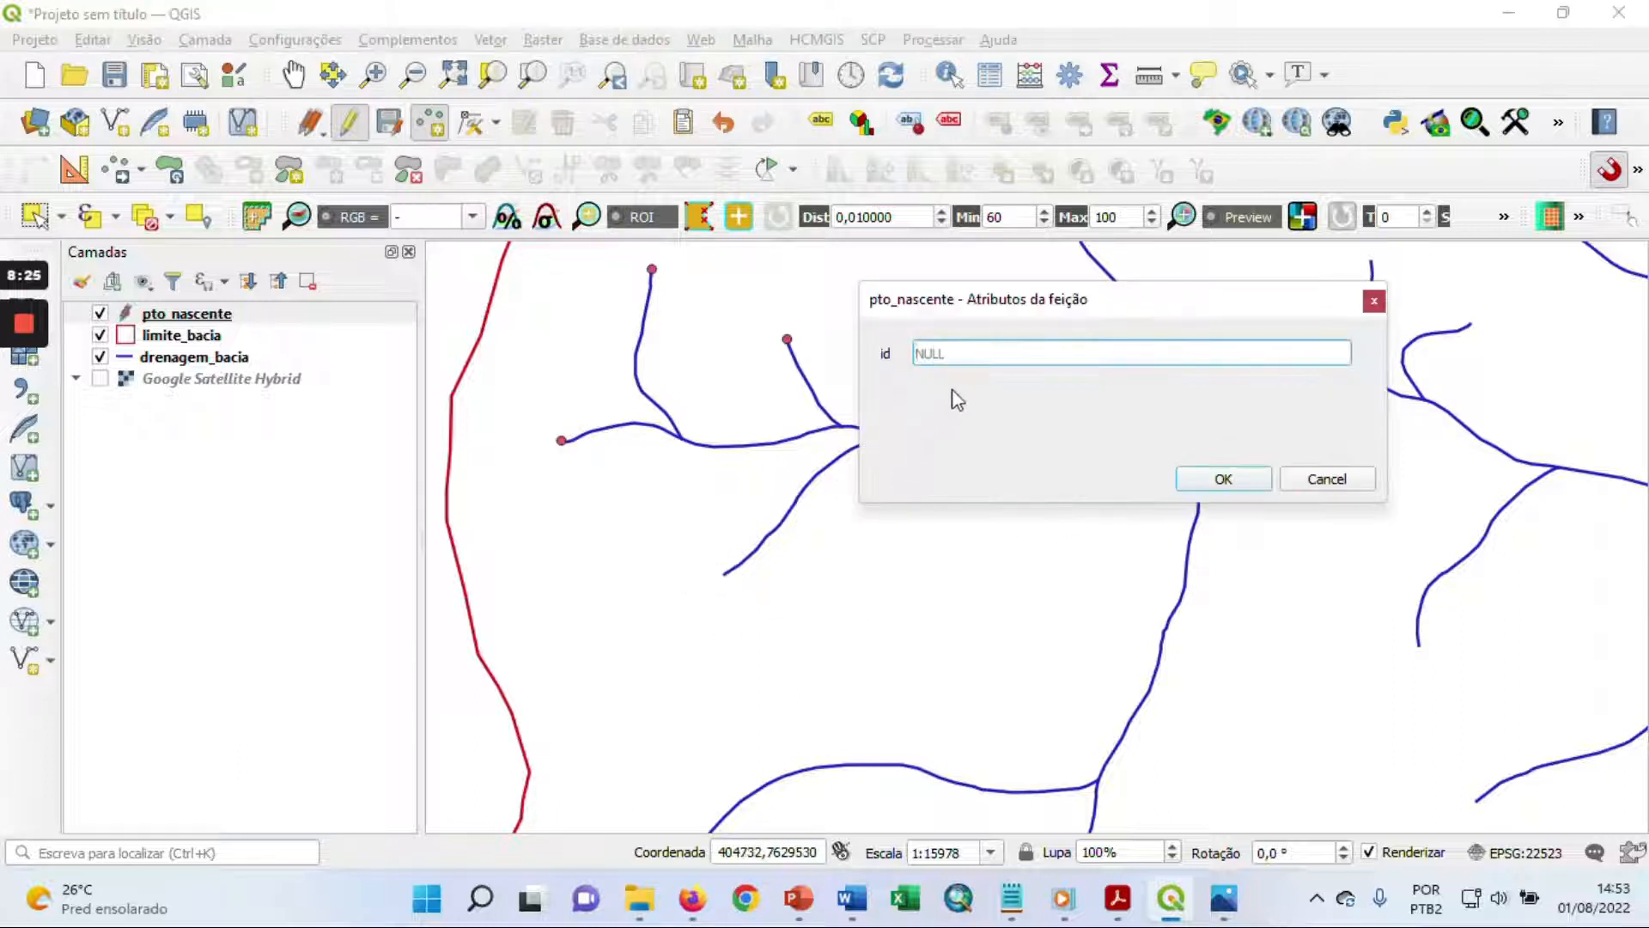
type("1")
left_click(1206, 478)
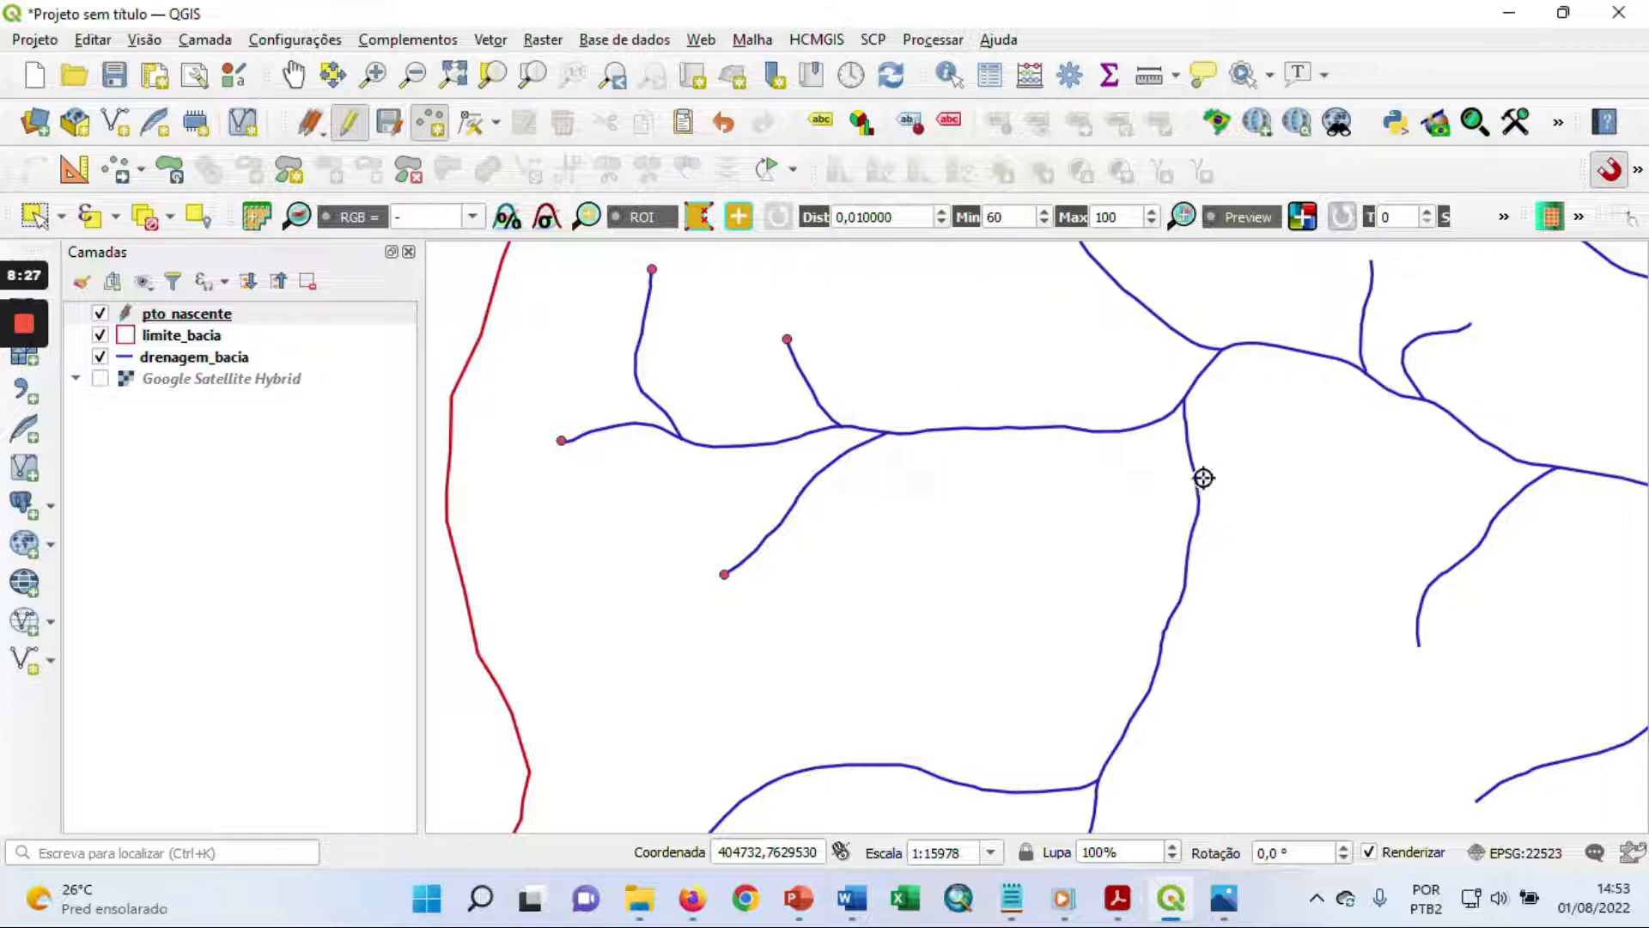
Step: Add a spring point with id 1 at the western end of the next long tributary to the south
left_click_drag(848, 723, 978, 481)
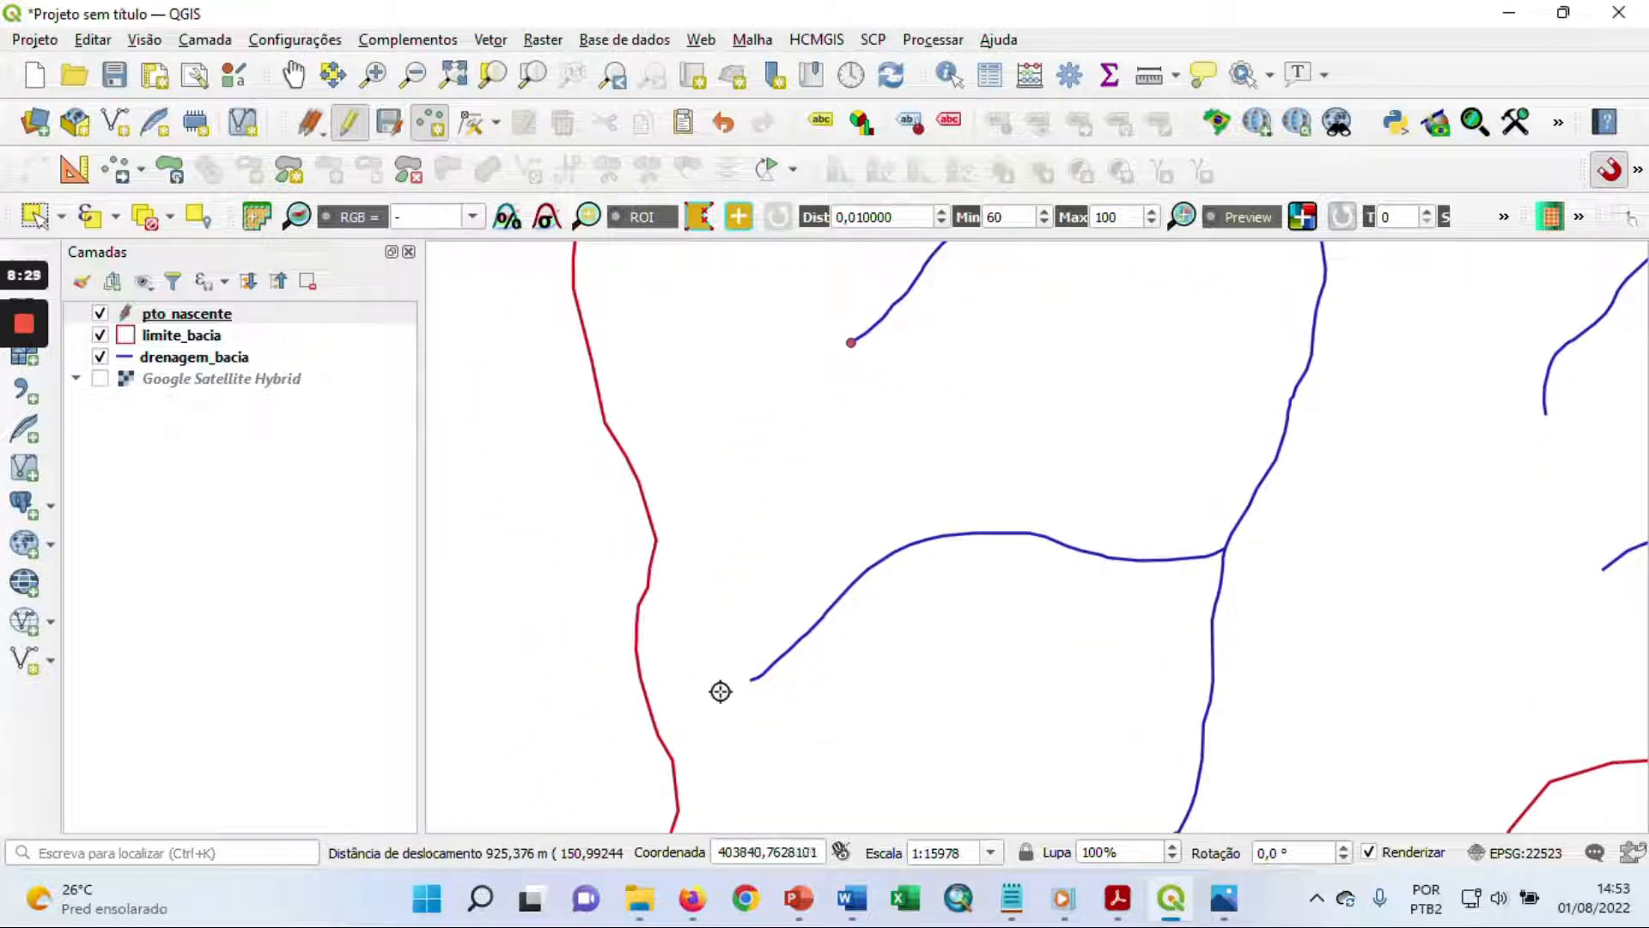
left_click(748, 678)
type("1")
left_click(1207, 487)
Step: Add spring points with id 1 at the western ends of the two lower tributaries in the basin's southwest
scroll(1005, 589, "down", 3)
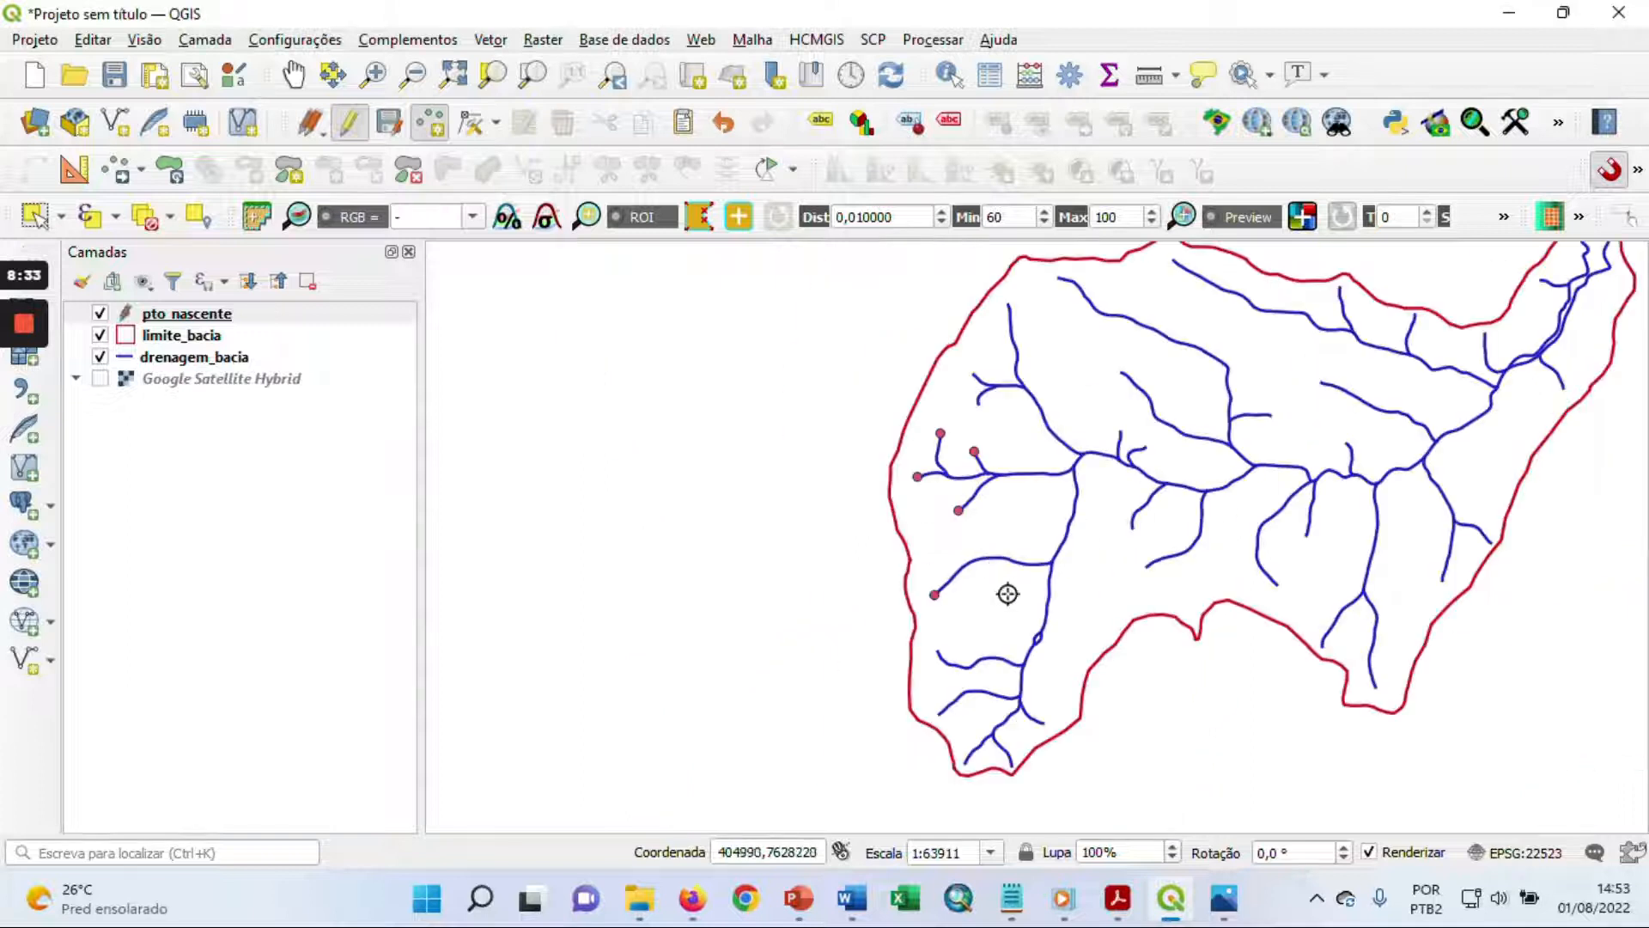
scroll(997, 570, "up", 1)
scroll(955, 601, "up", 2)
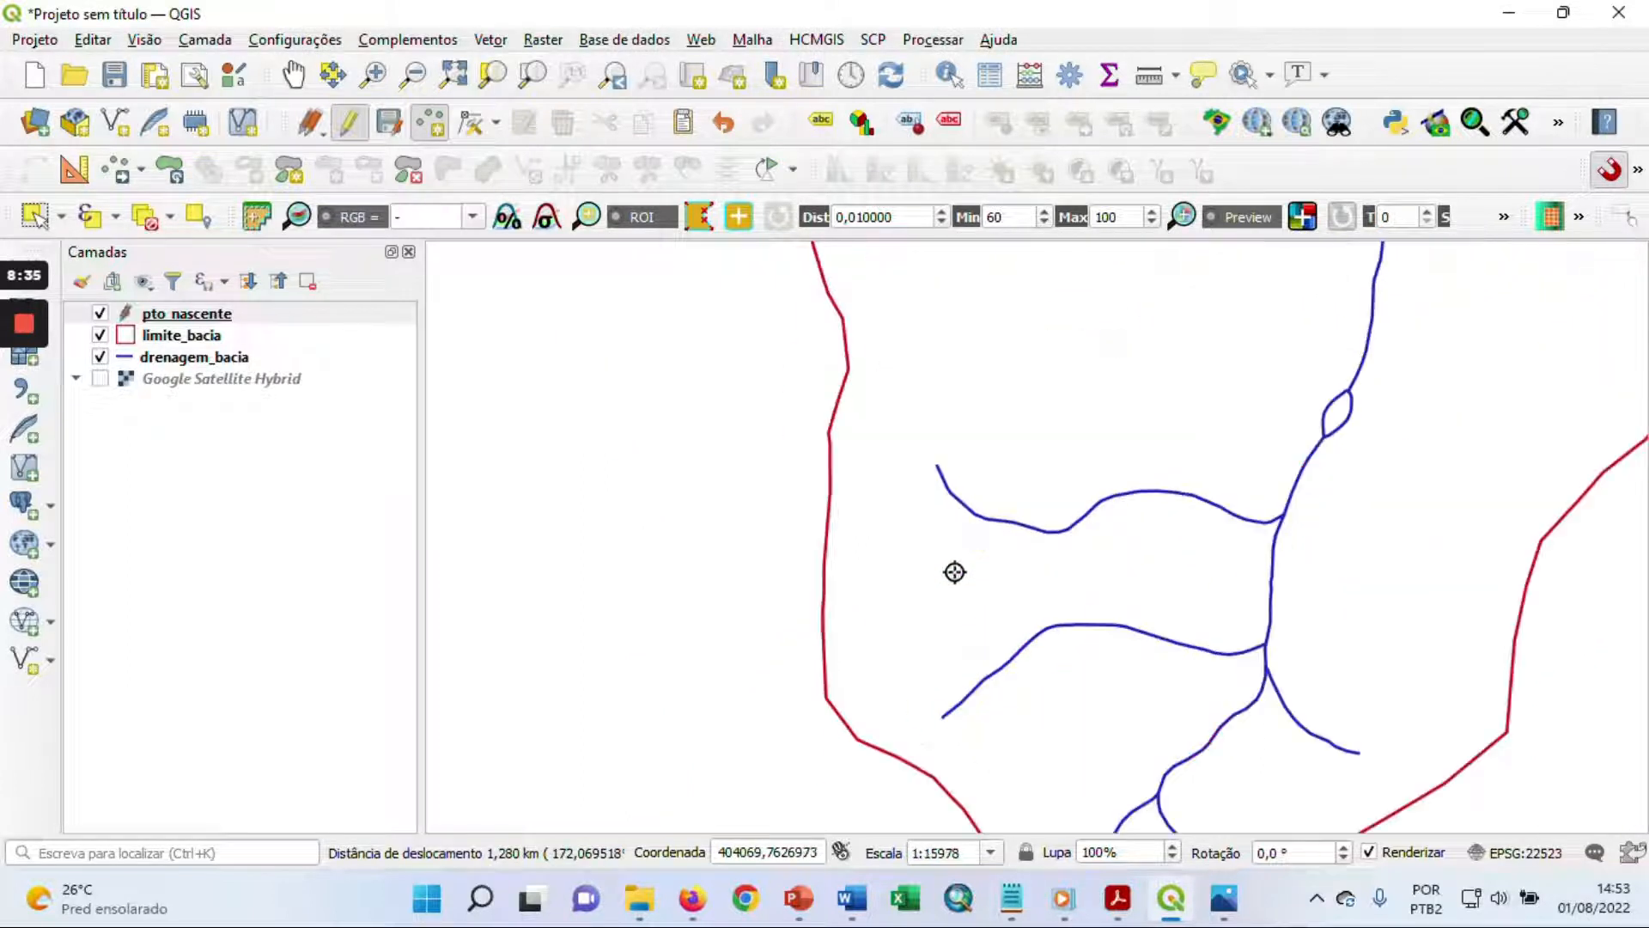
left_click(936, 460)
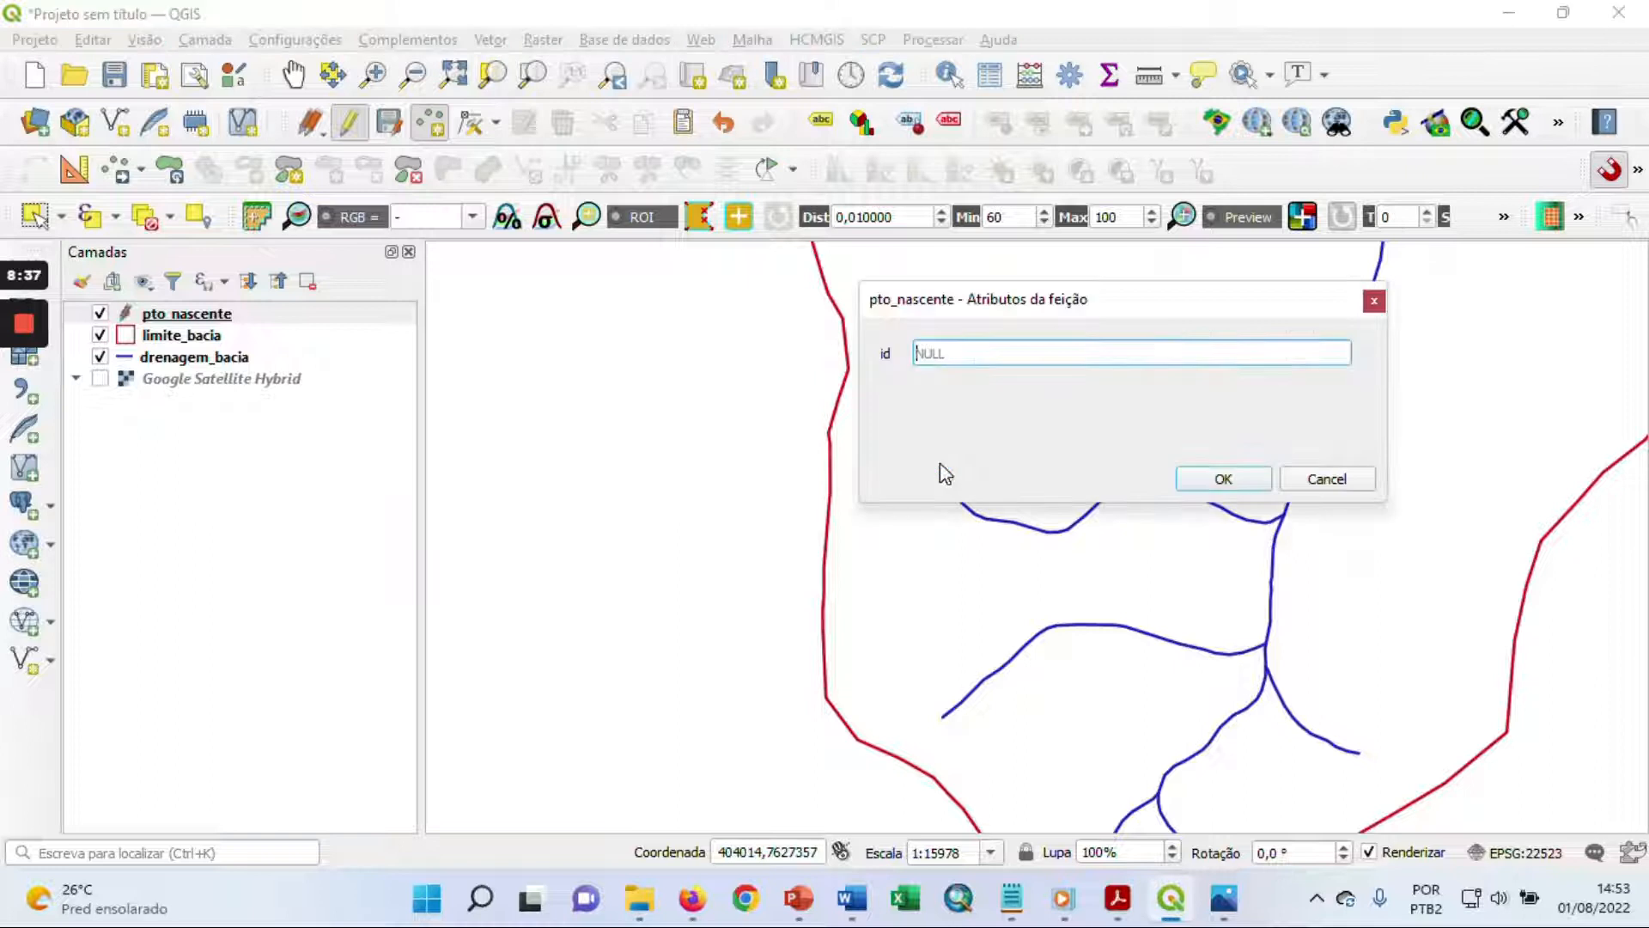
type("1")
left_click(1204, 485)
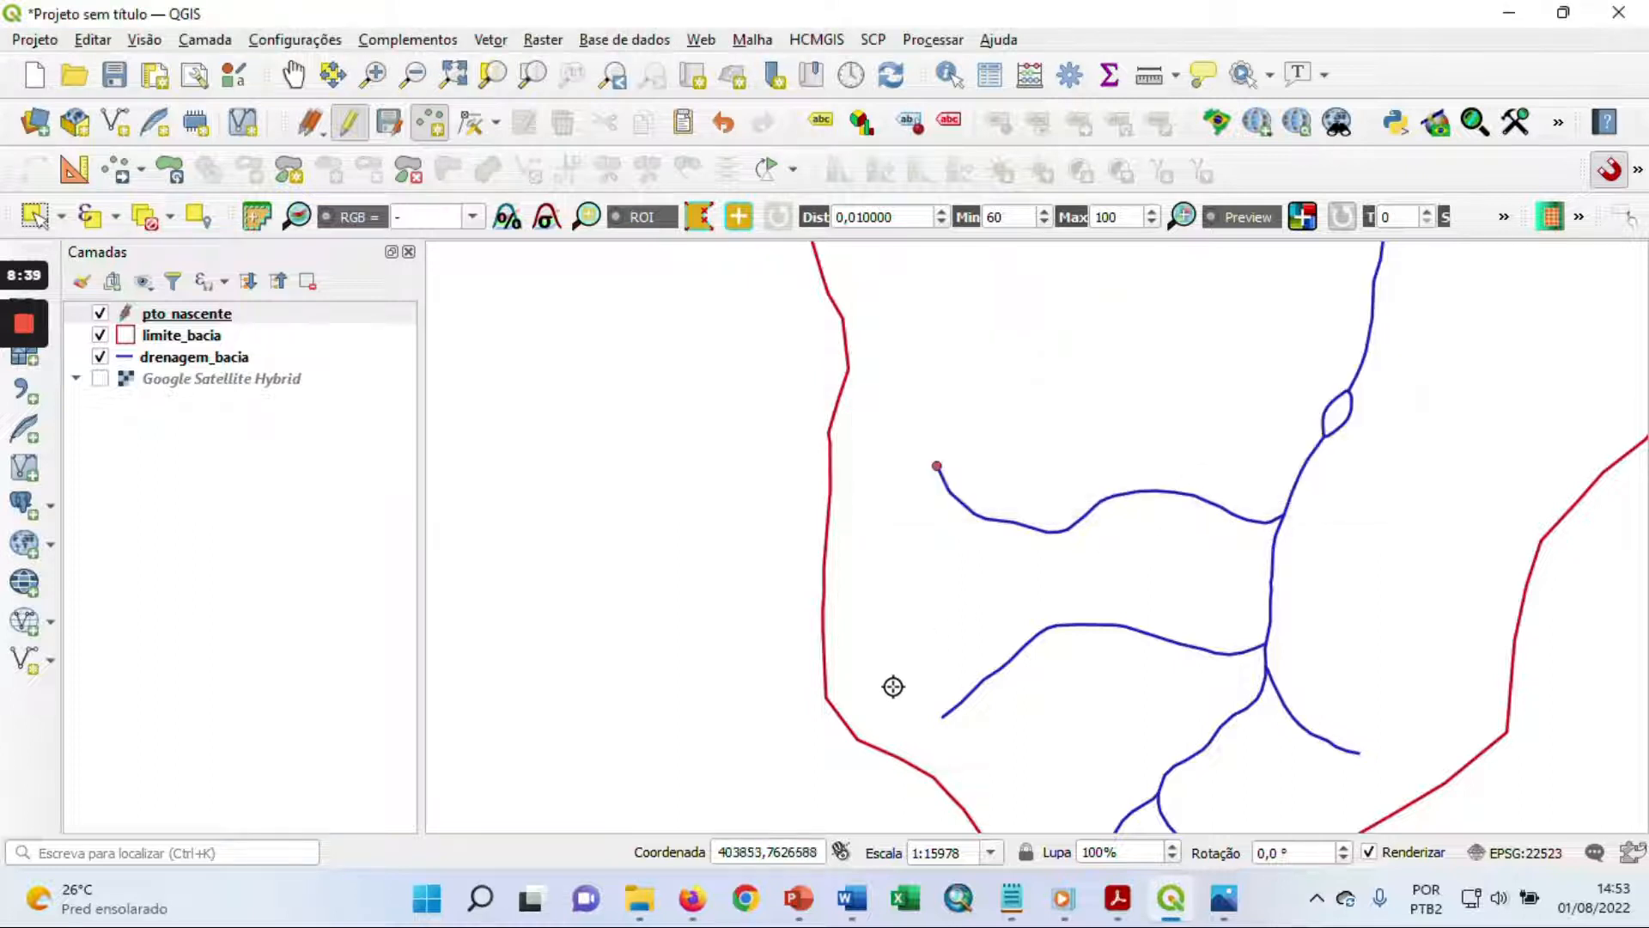
left_click(939, 717)
type("1")
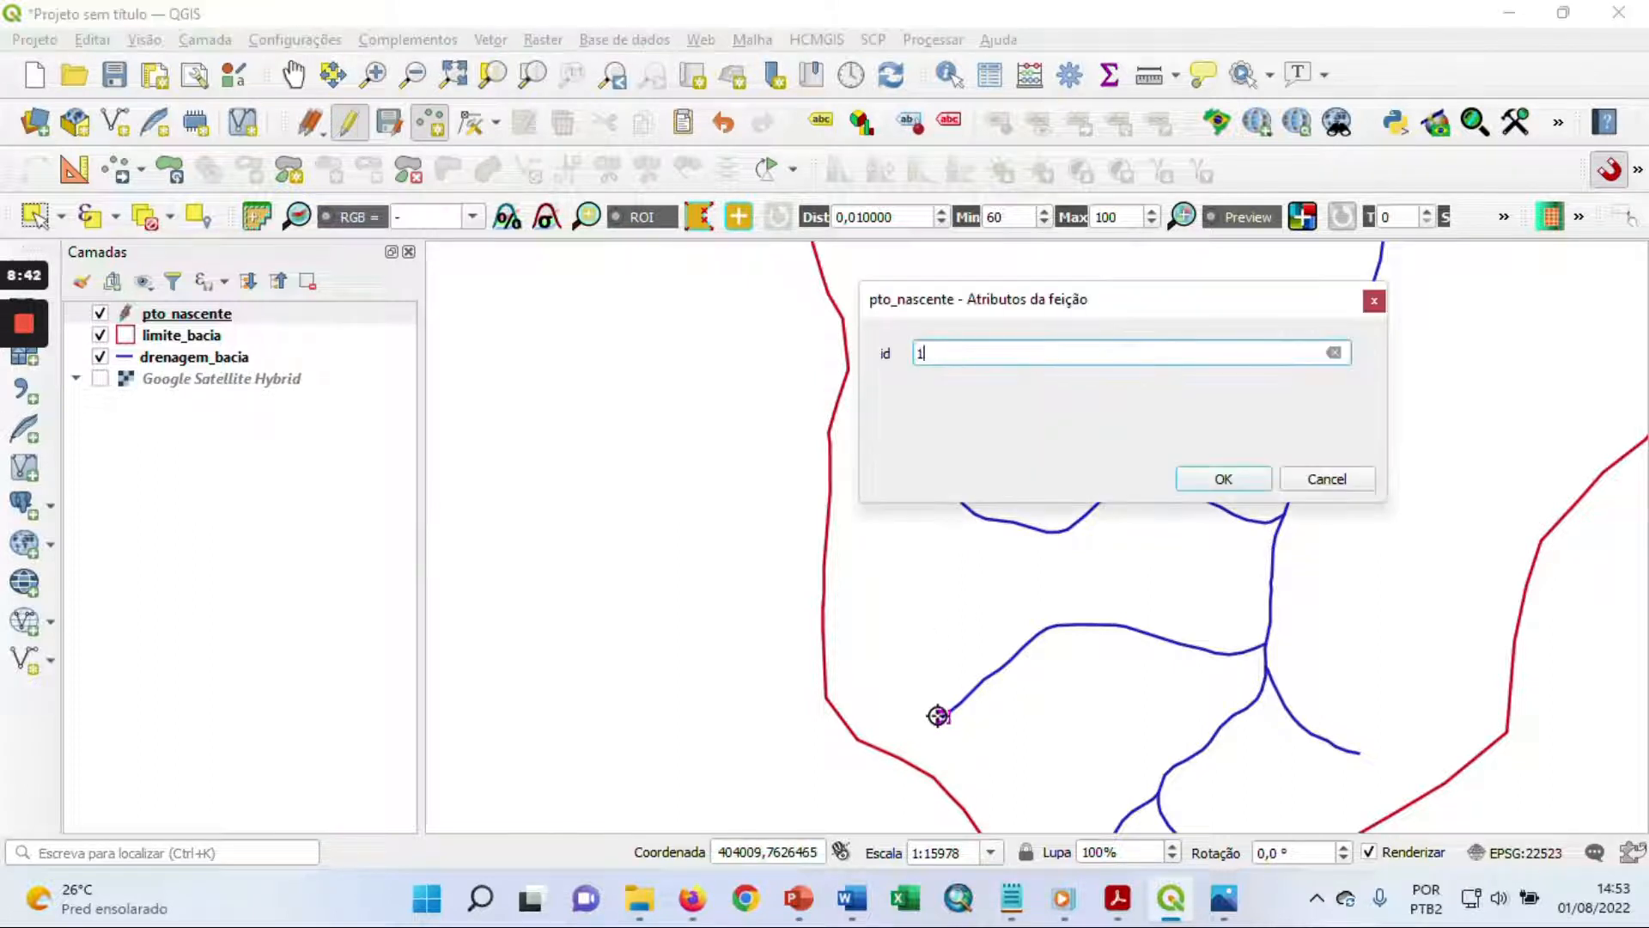
left_click(1217, 479)
Step: Add spring points with id 1 at the three drainage line ends in the basin's southern tip
mouse_move(1117, 666)
left_mouse_down()
mouse_move(1028, 495)
mouse_move(942, 390)
left_mouse_up()
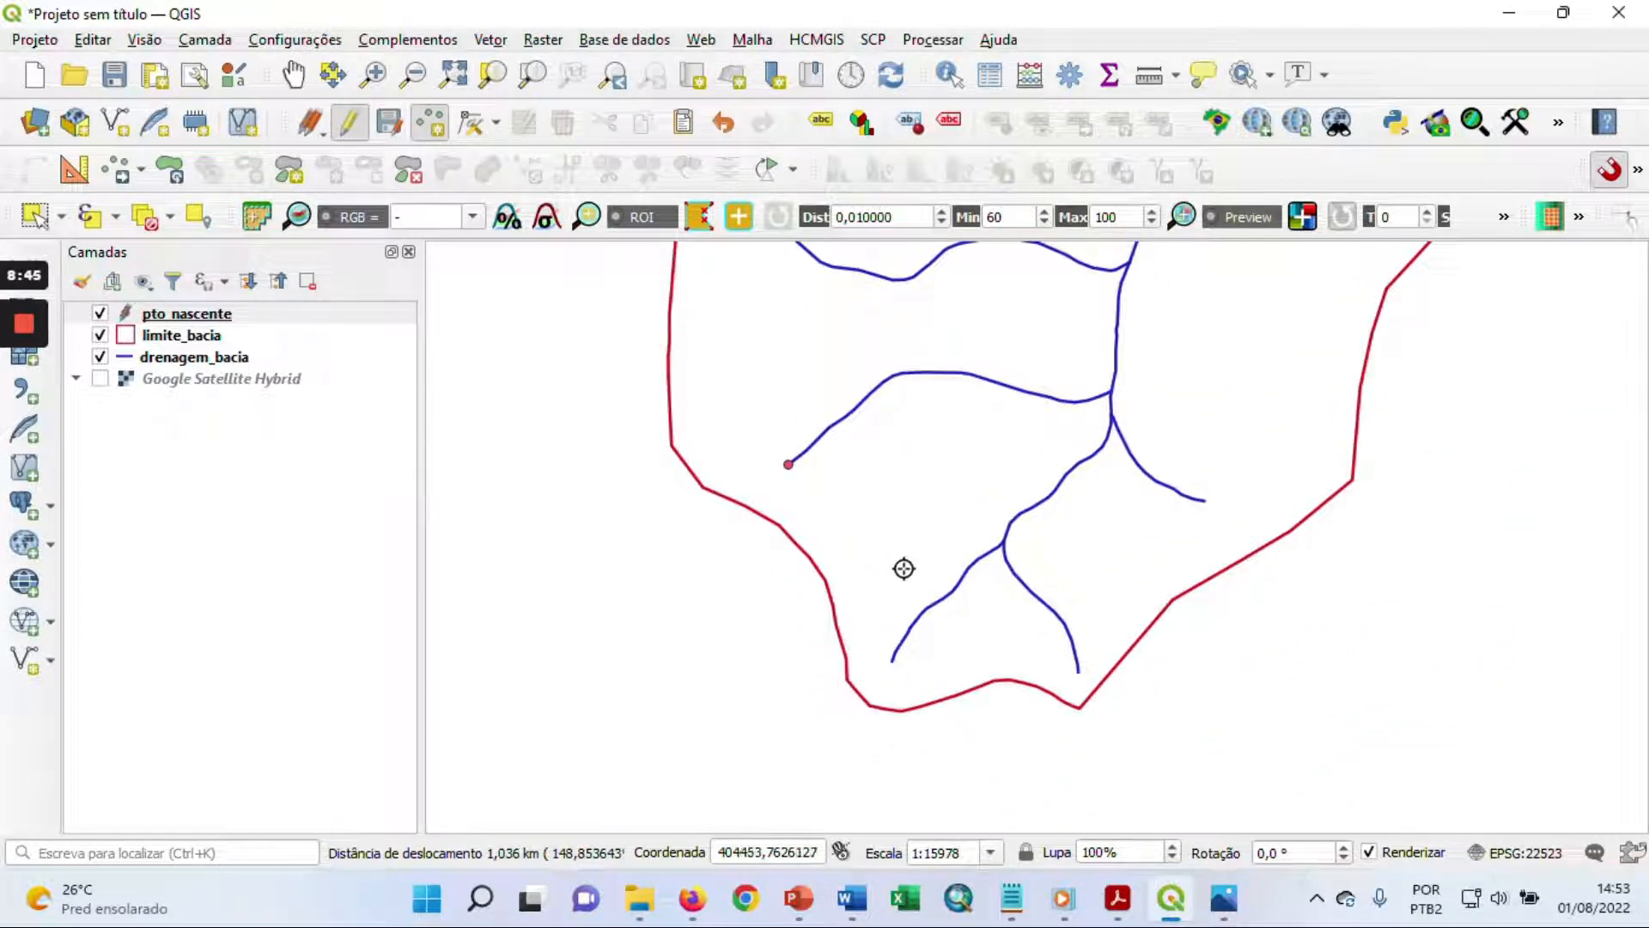
left_click(891, 664)
type("1")
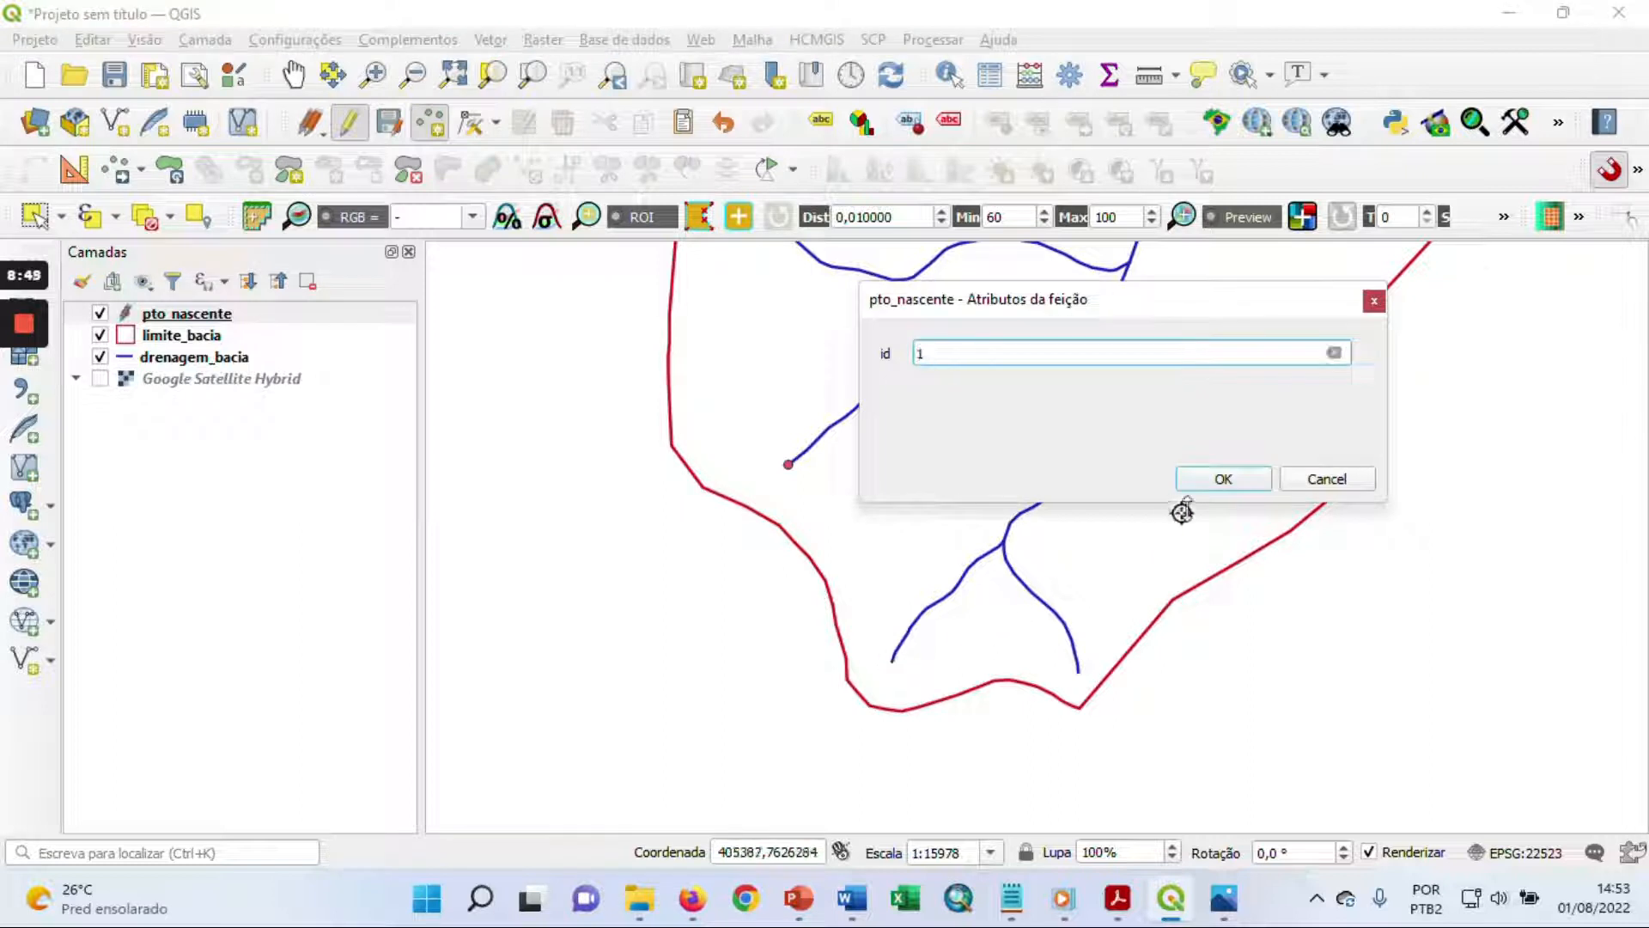
left_click(1211, 484)
left_click(1078, 678)
type("1")
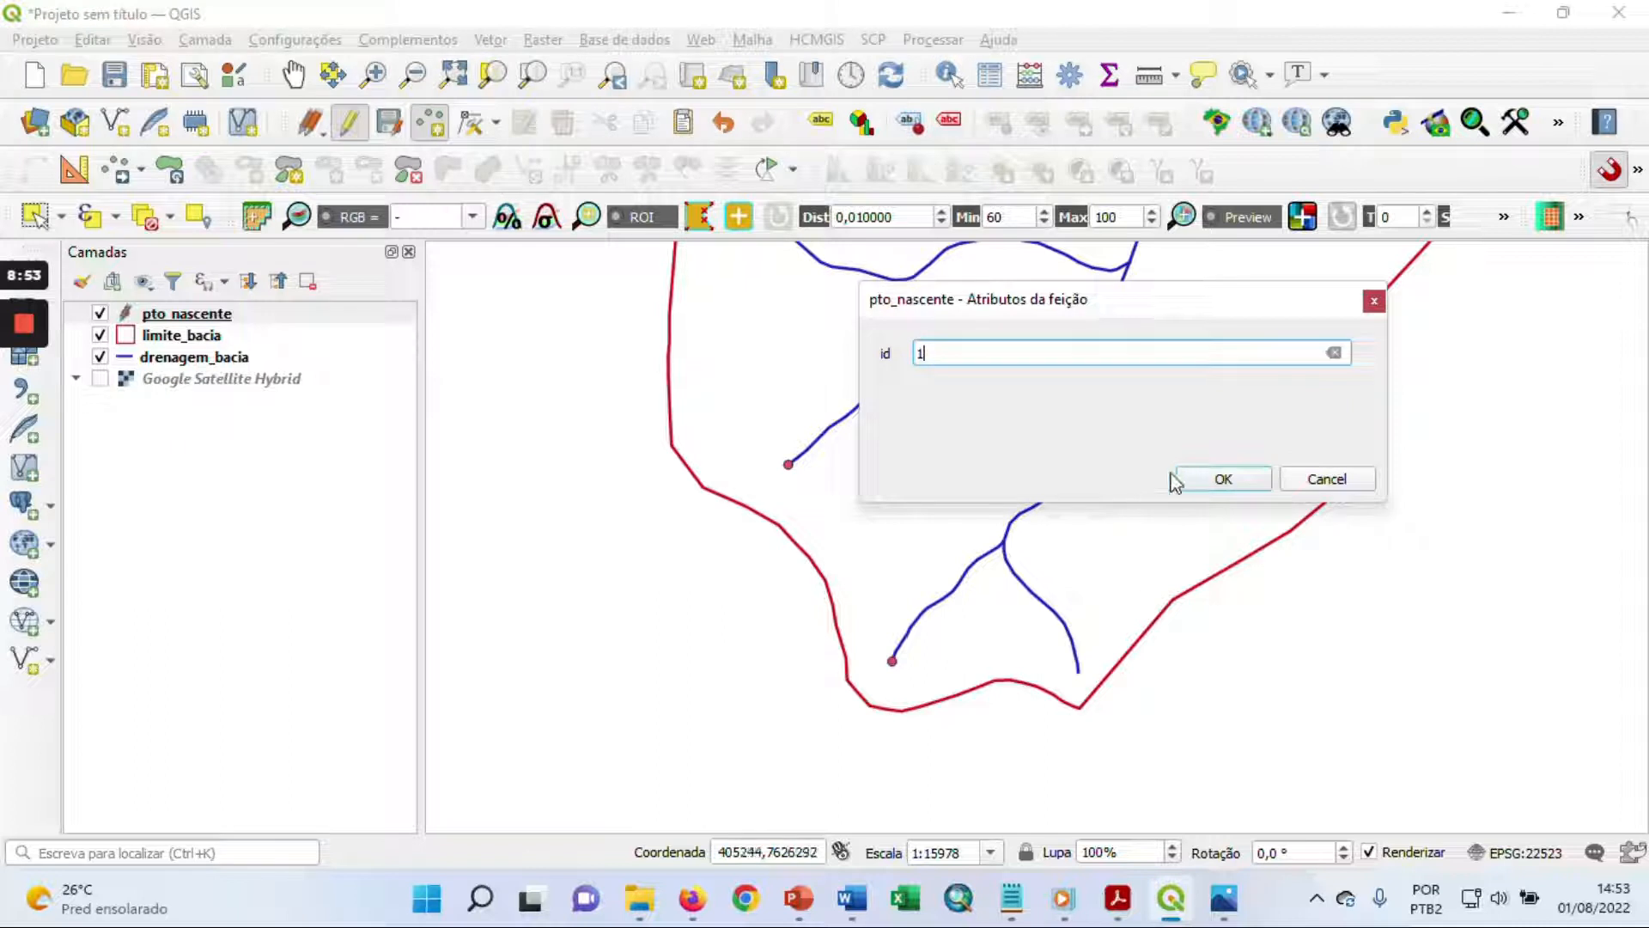
left_click(1214, 481)
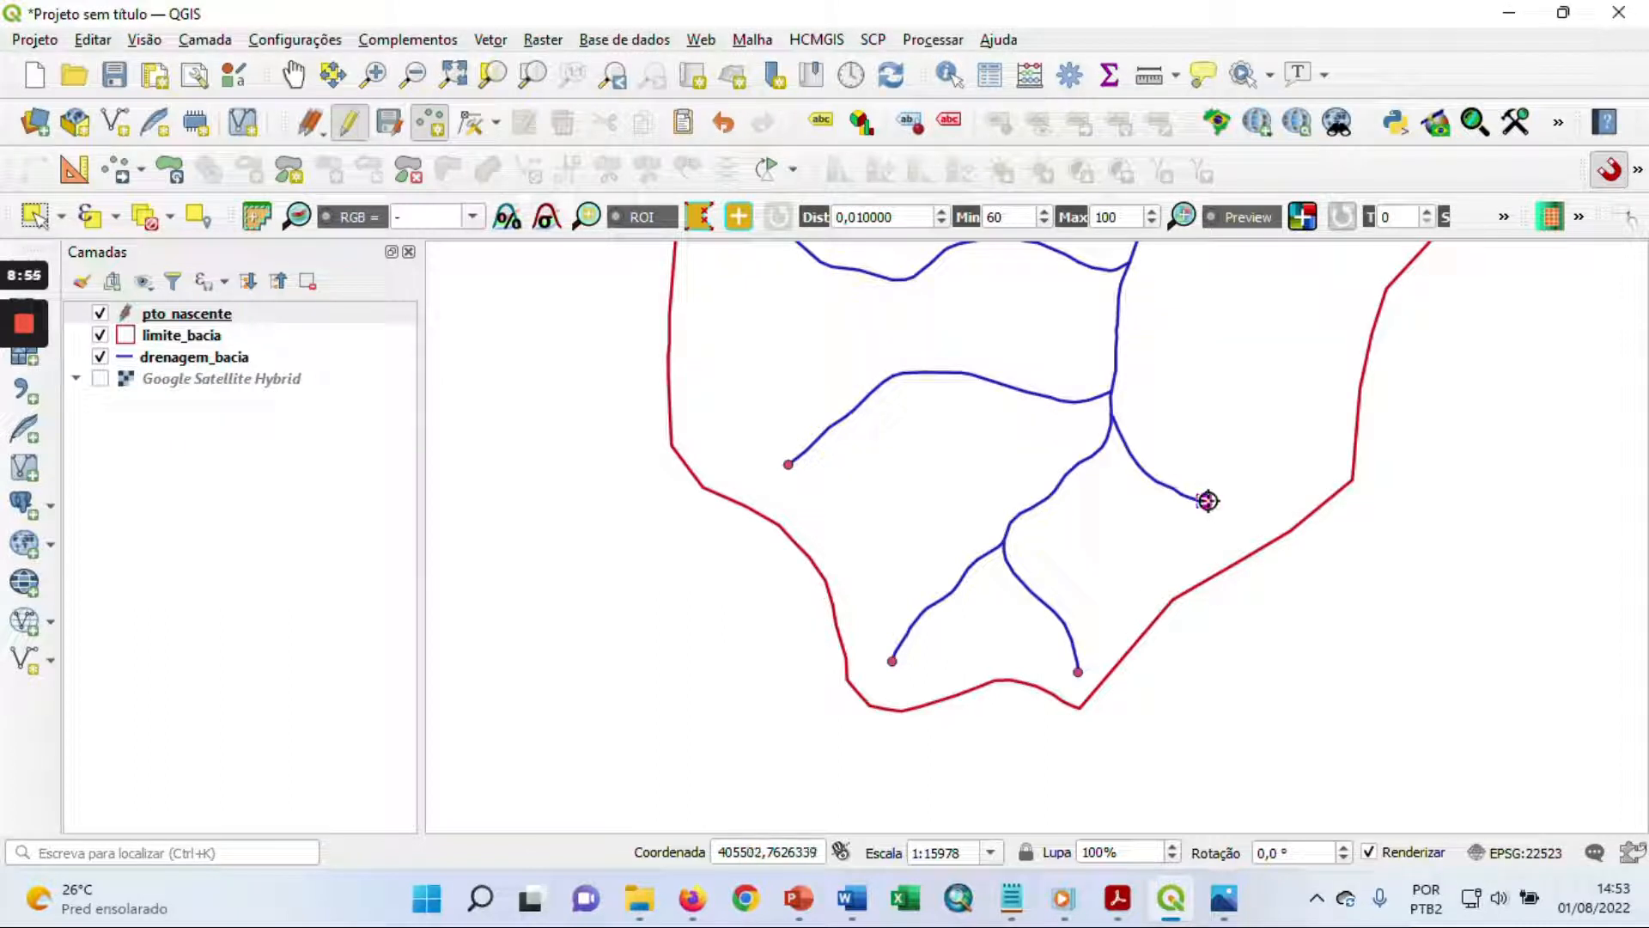
left_click(1207, 501)
type("1")
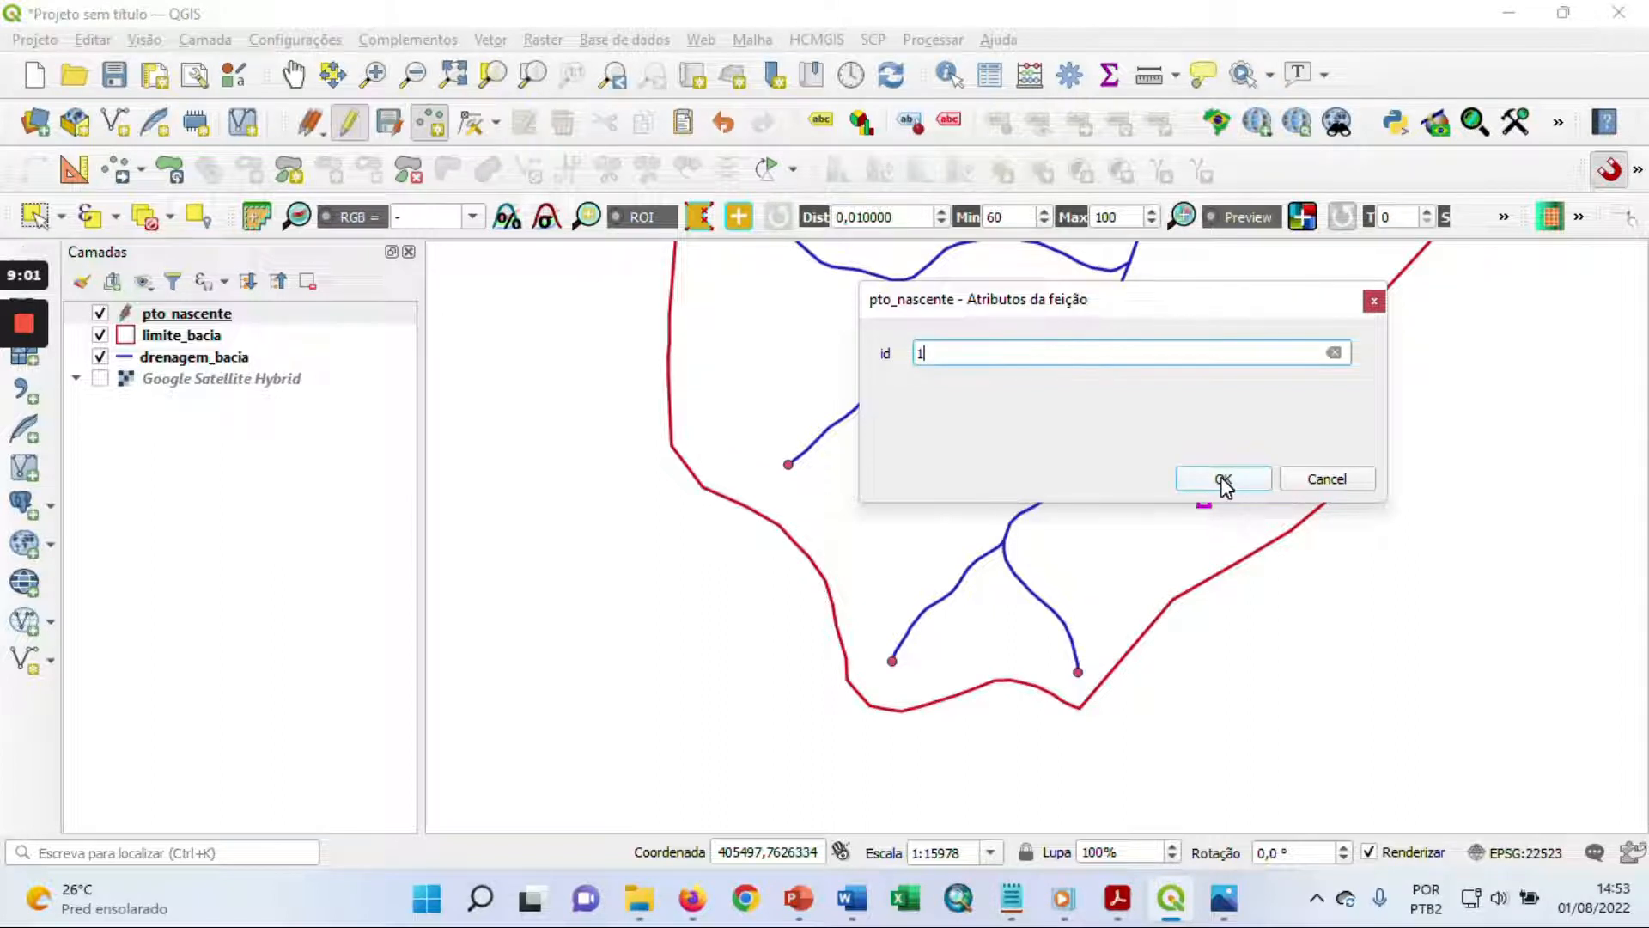
left_click(1223, 481)
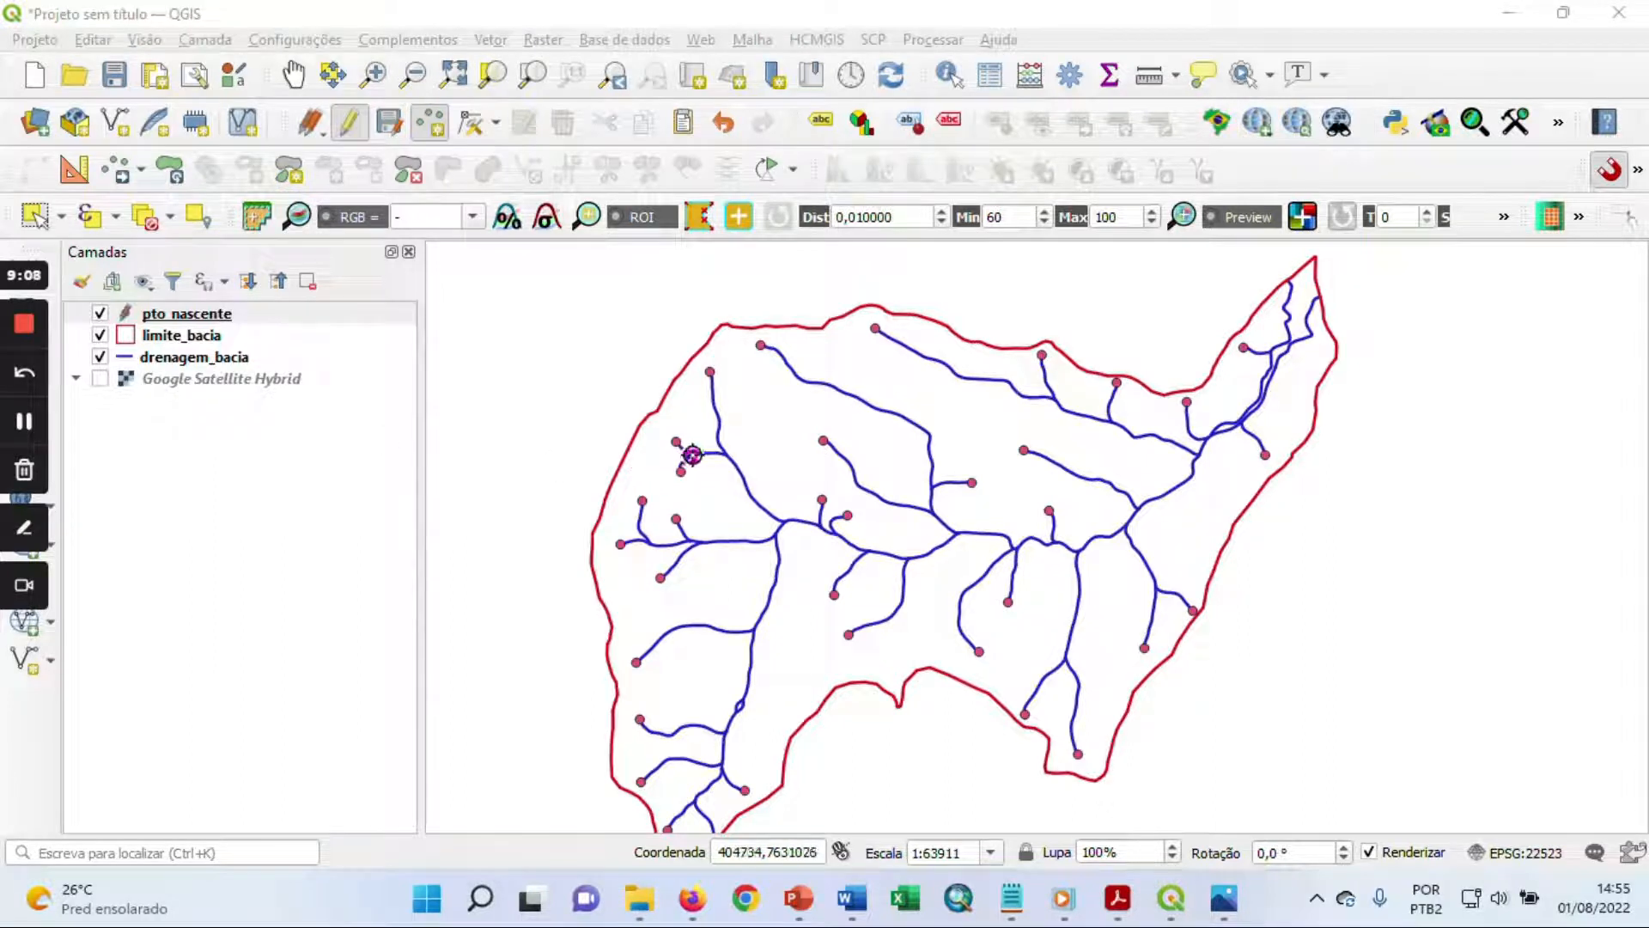
Step: Save the digitized spring points in the pto_nascente layer and end its editing mode
scroll(694, 453, "up", 1)
scroll(703, 452, "down", 1)
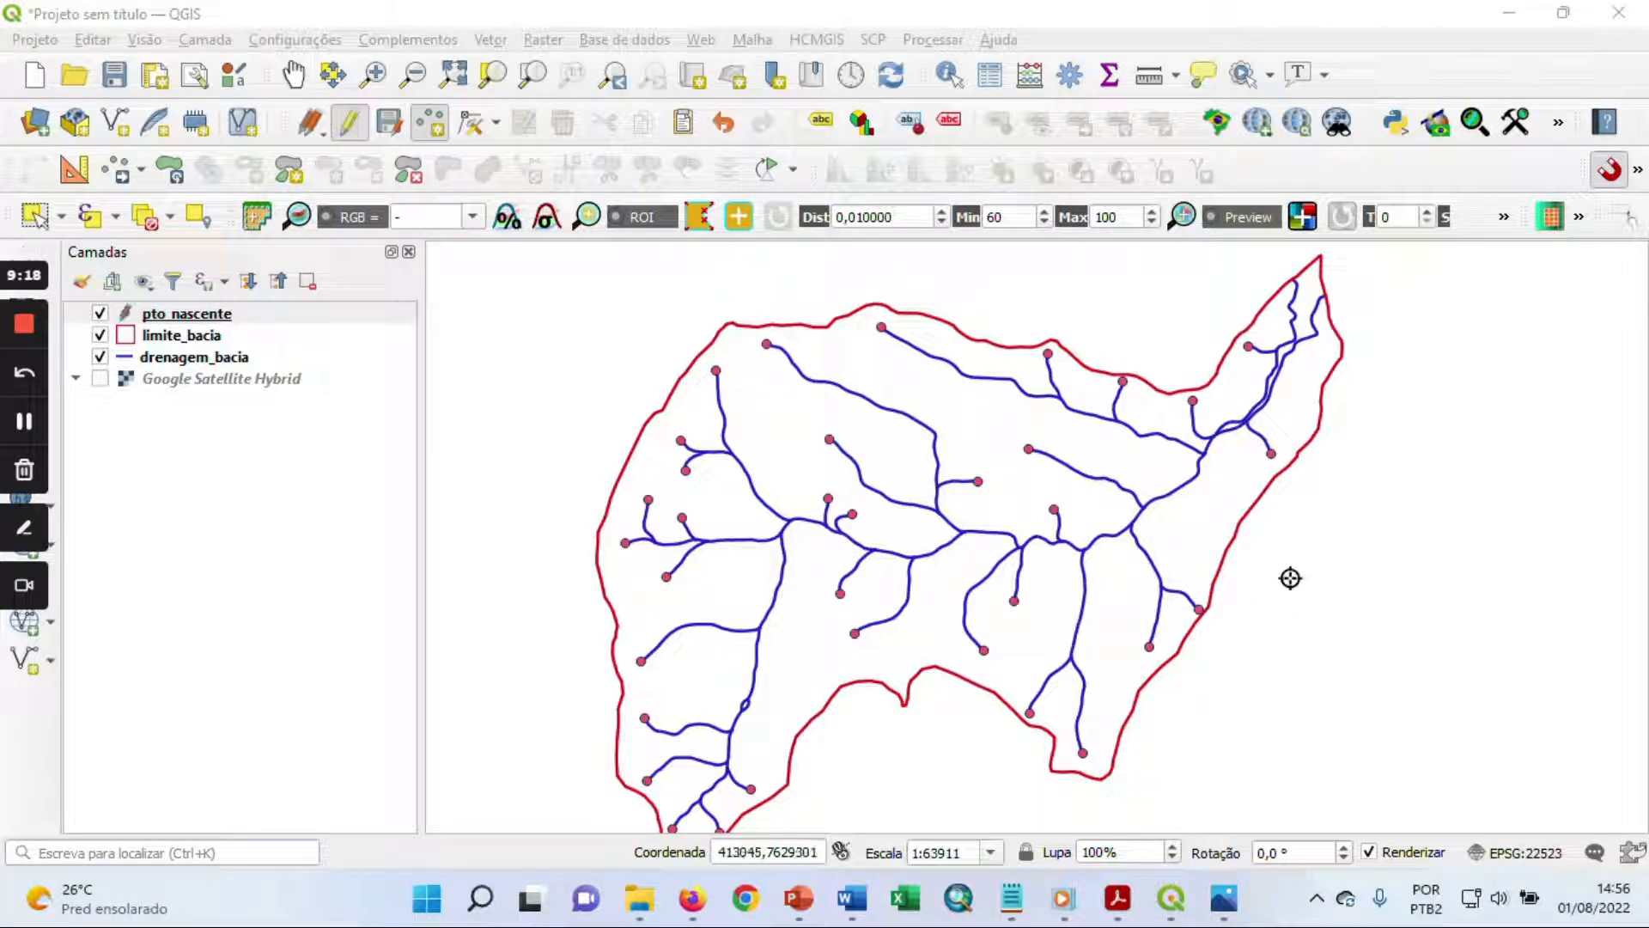
left_click(388, 128)
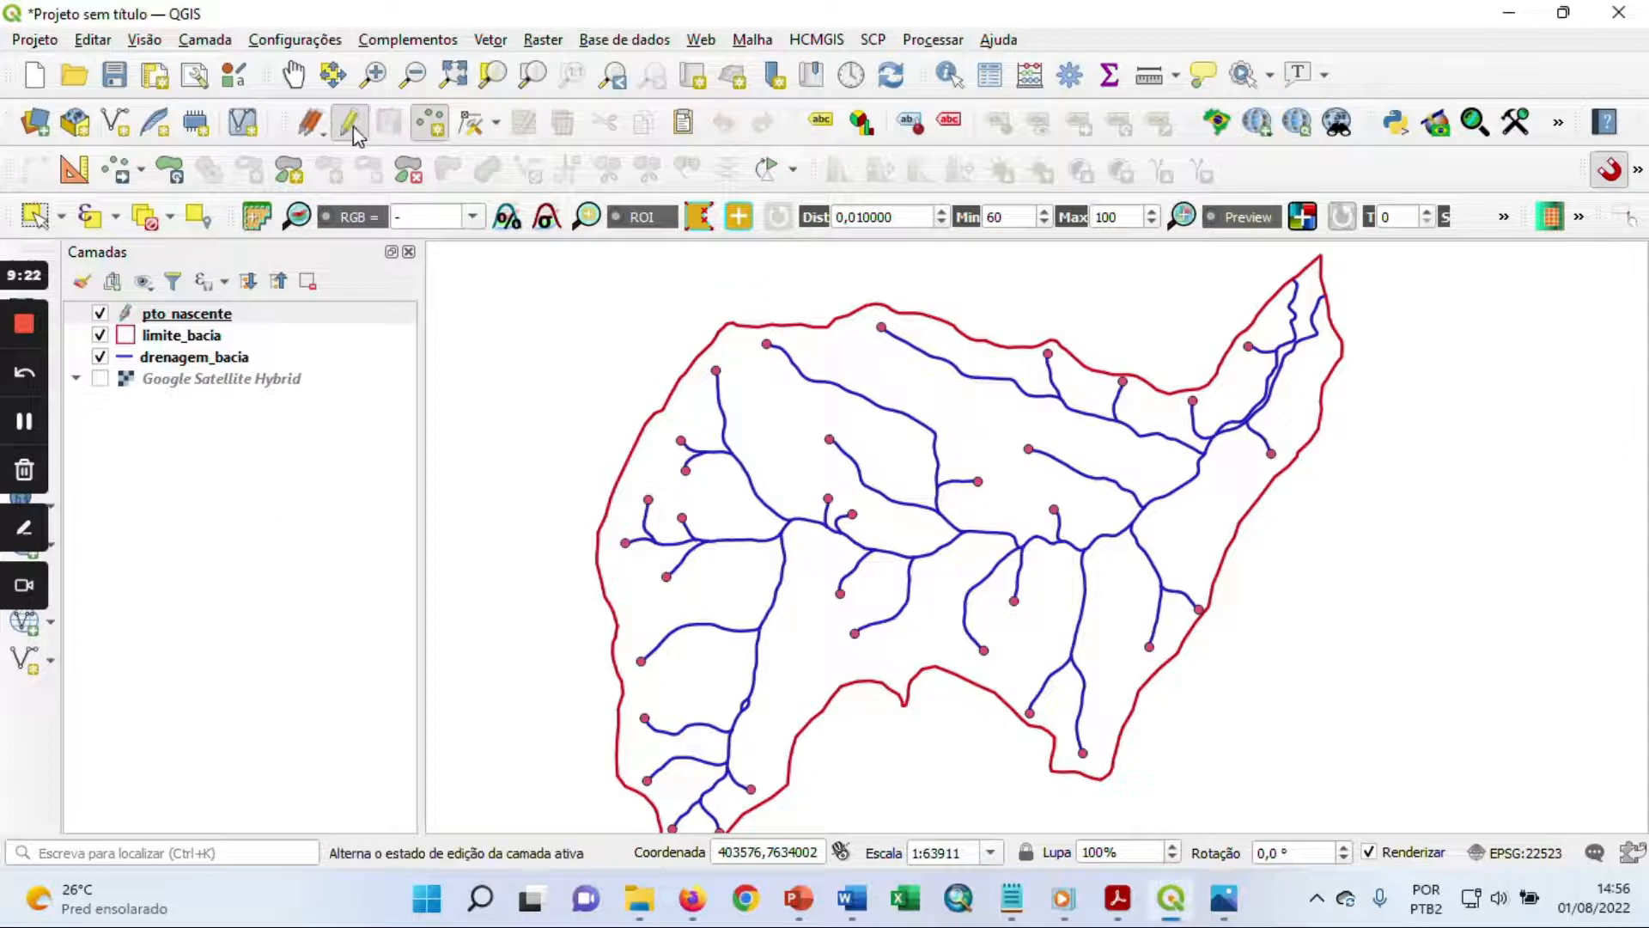
left_click(353, 129)
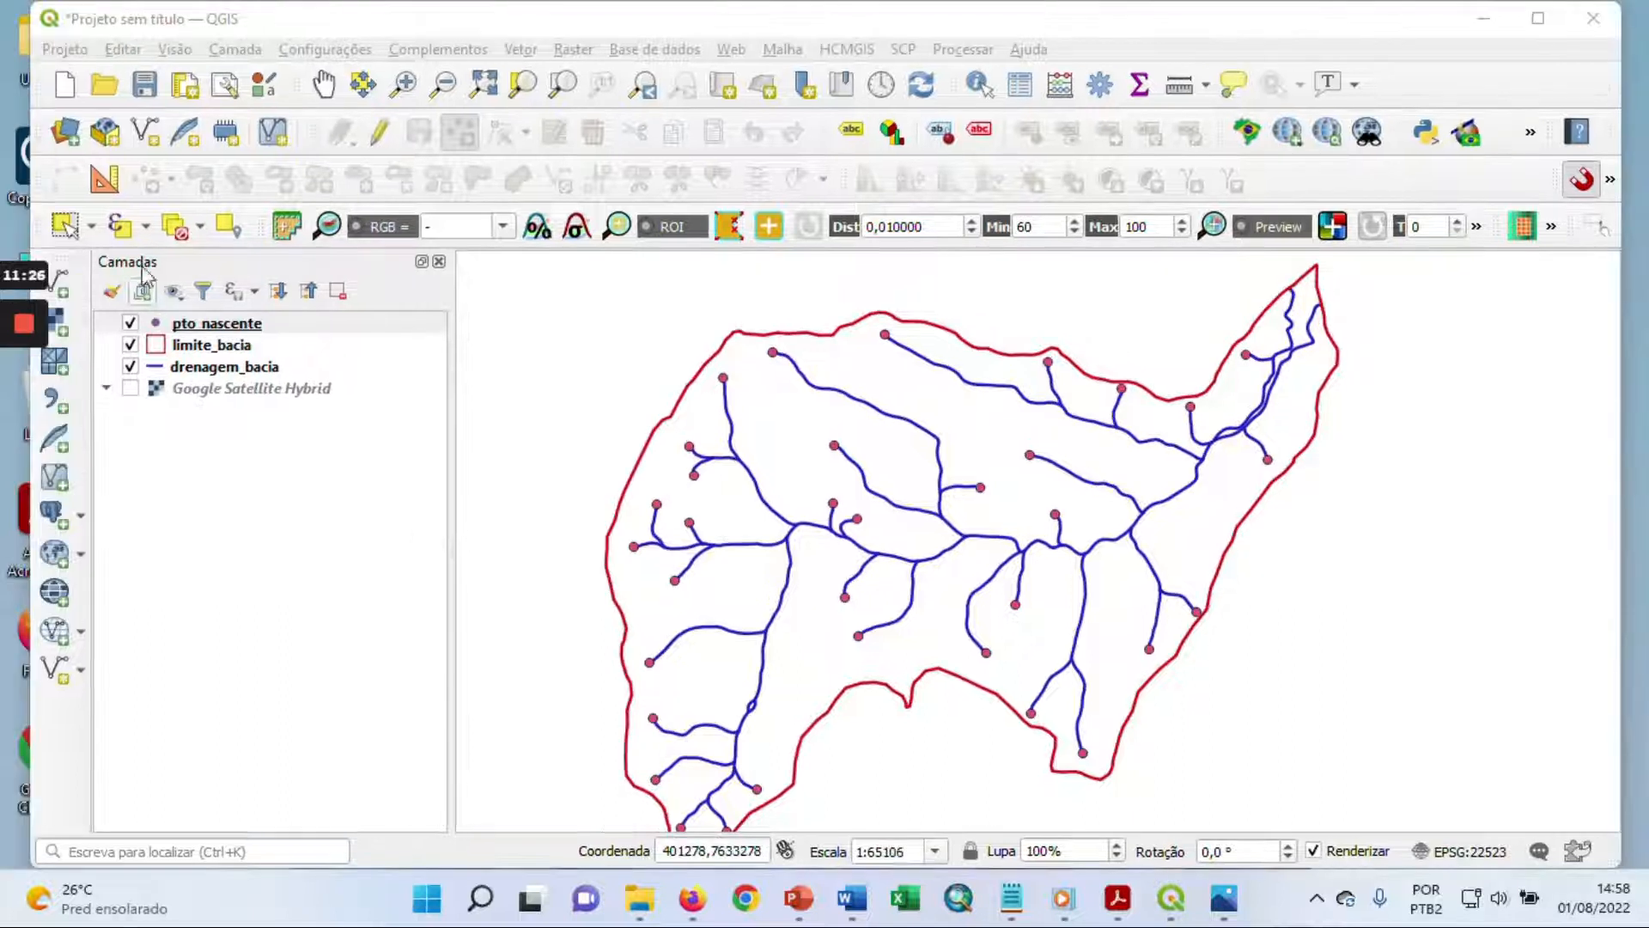
Step: Create a temporary buffer layer of 50 metres around the pto_nascente points with the Amortecedor geoprocessing tool
left_click(249, 324)
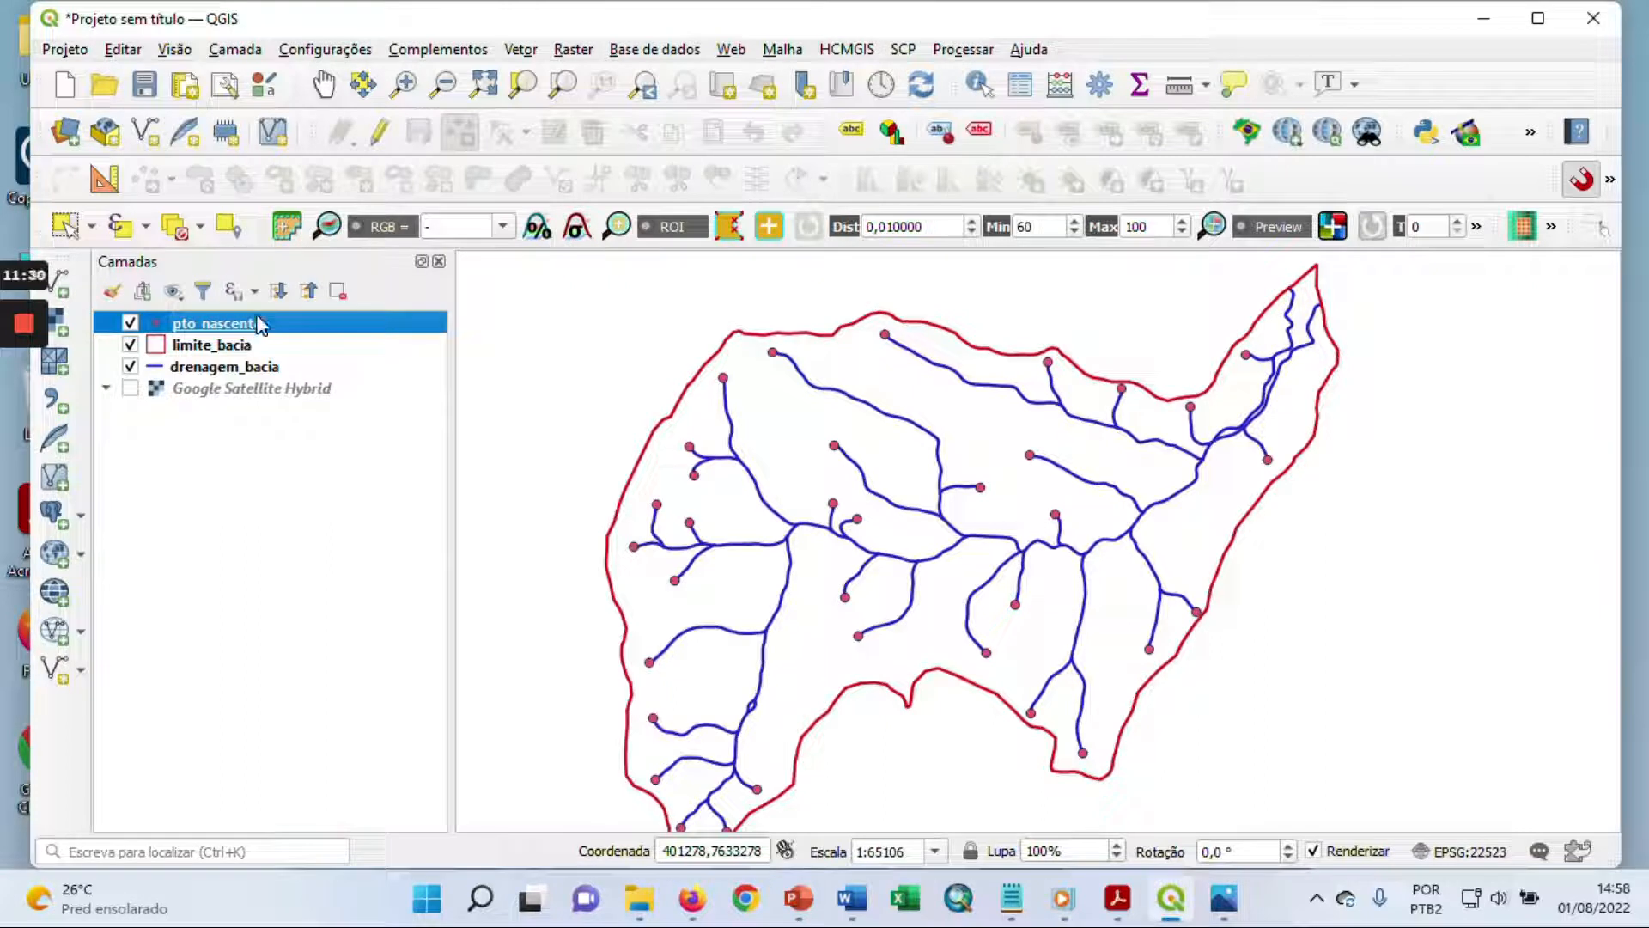
left_click(526, 51)
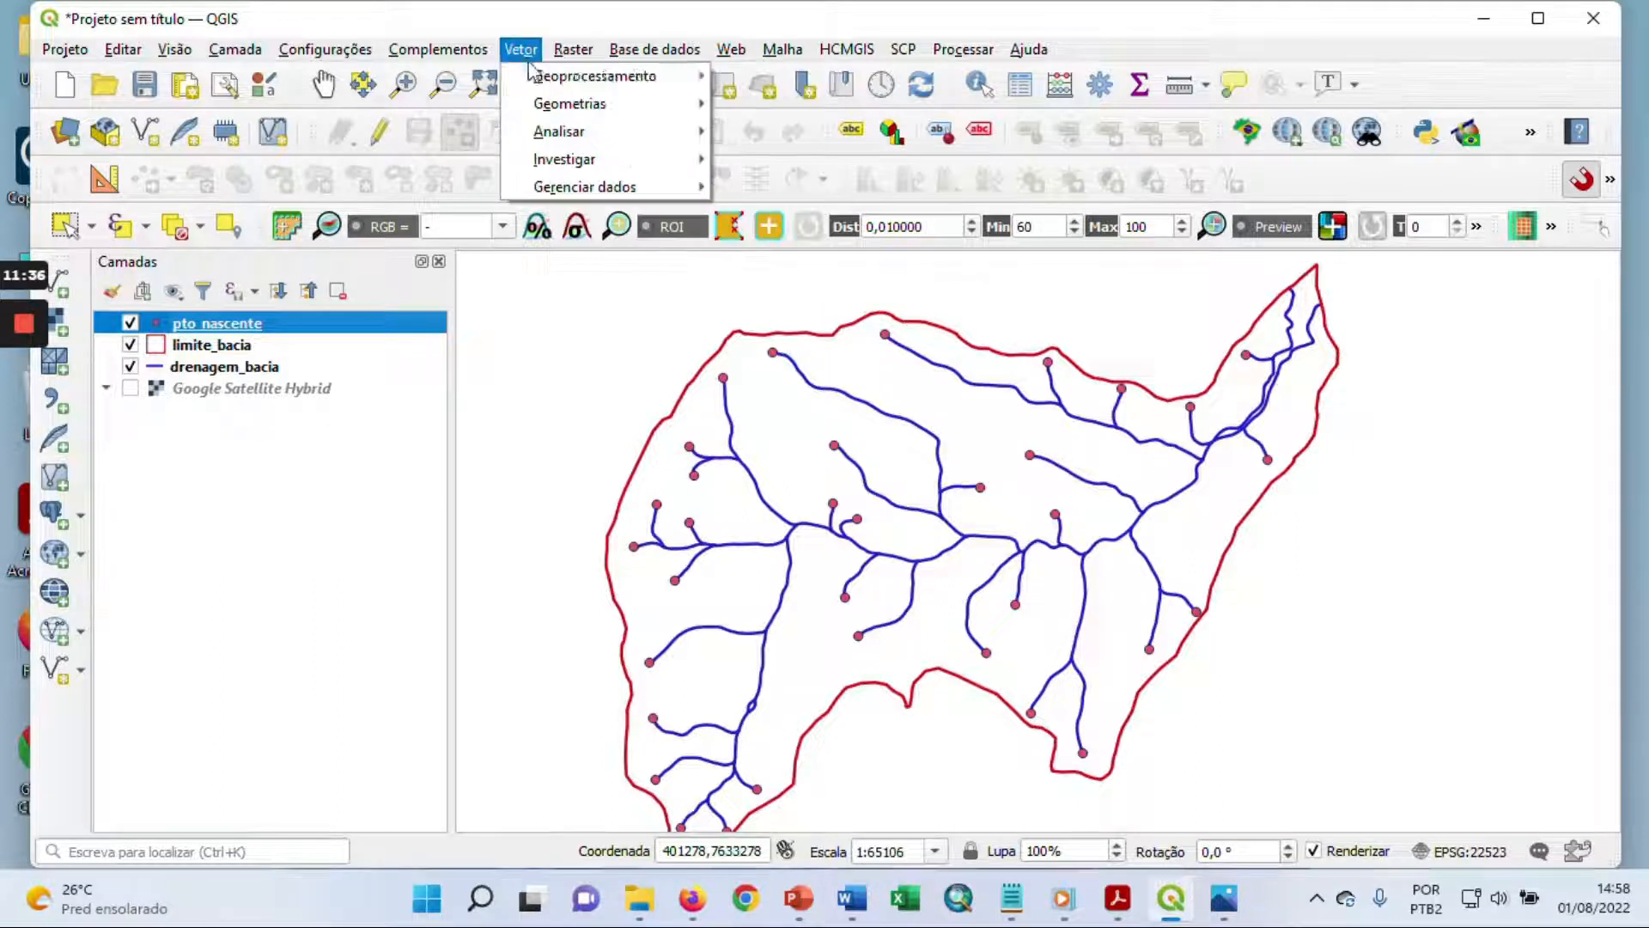
mouse_move(529, 77)
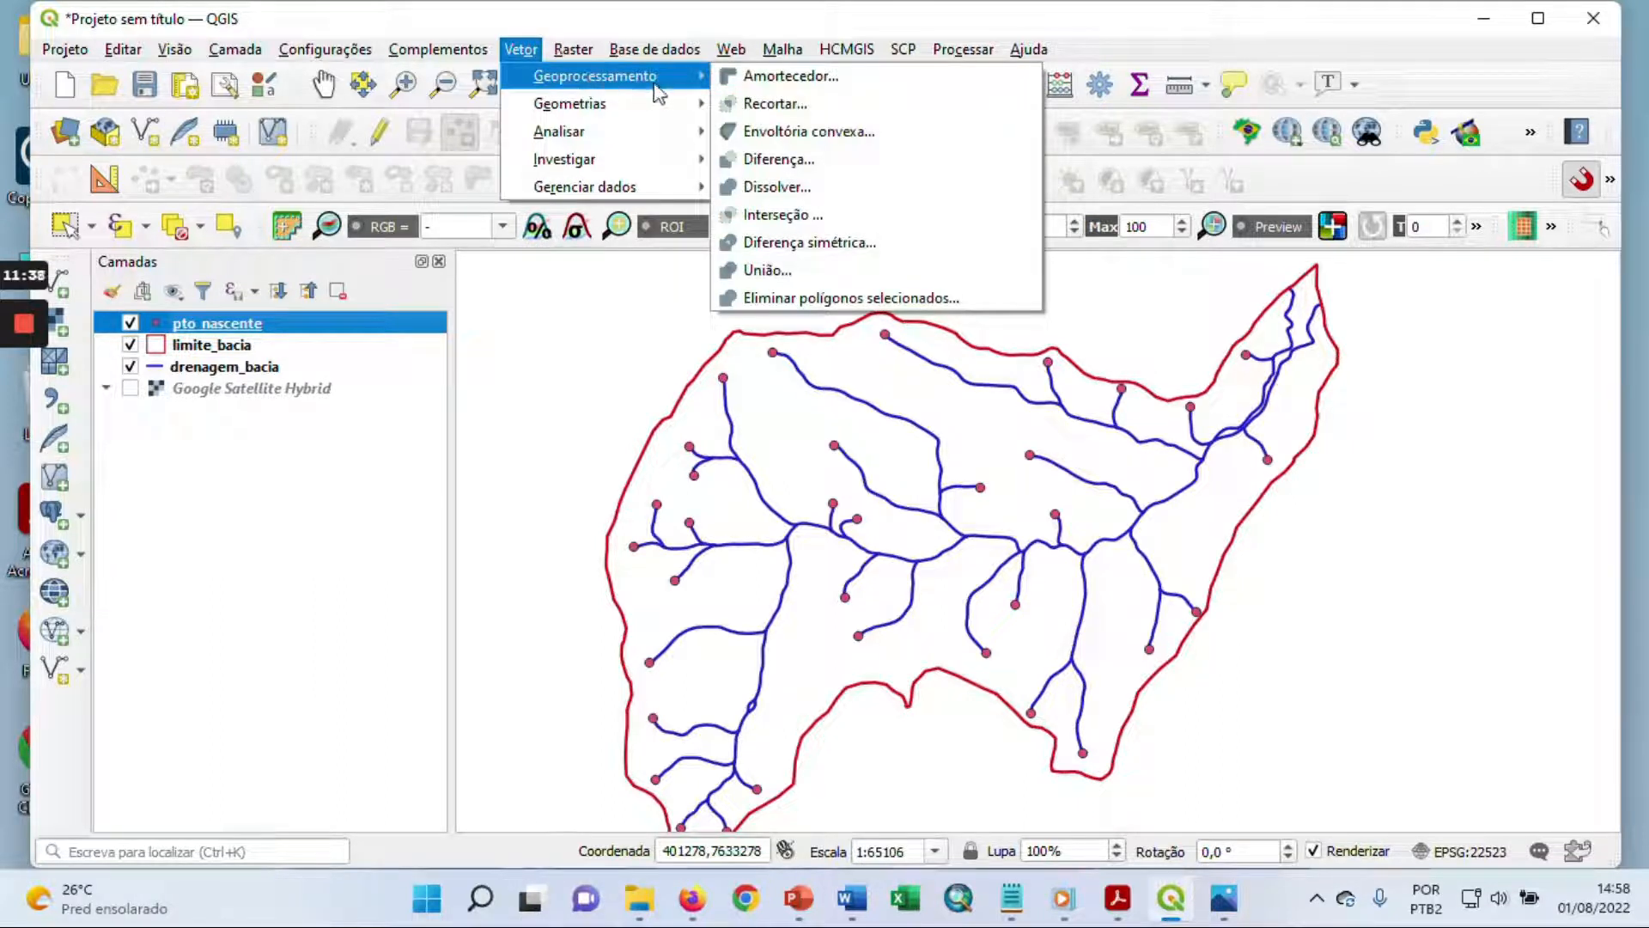
left_click(846, 87)
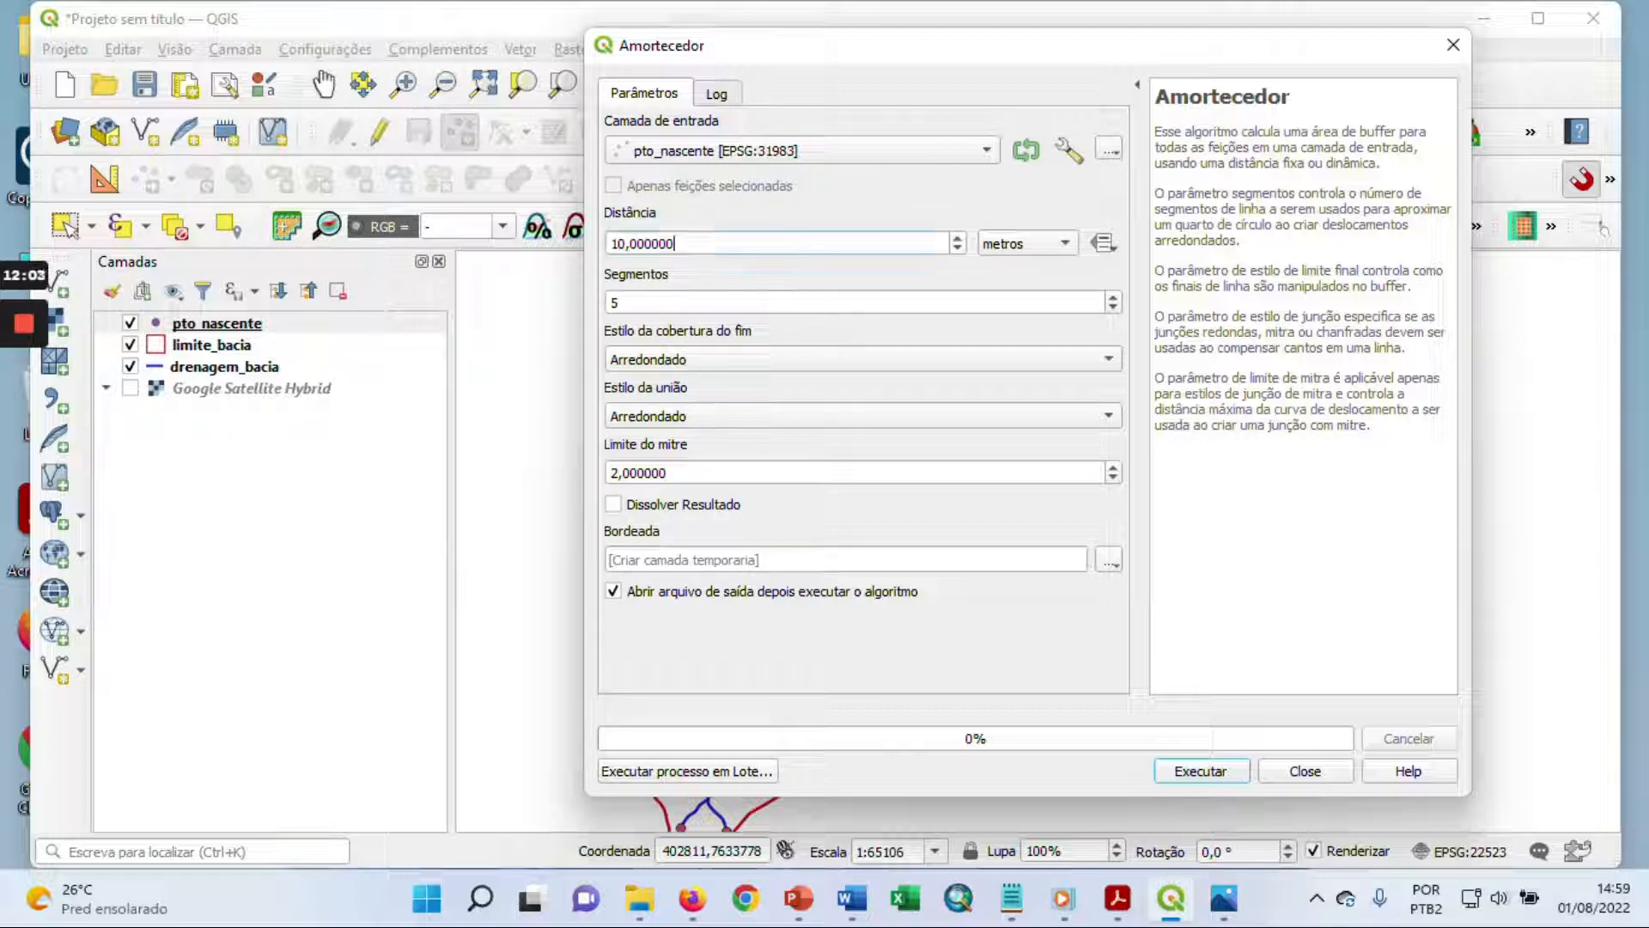
left_click(626, 243)
key("BackSpace")
type("50")
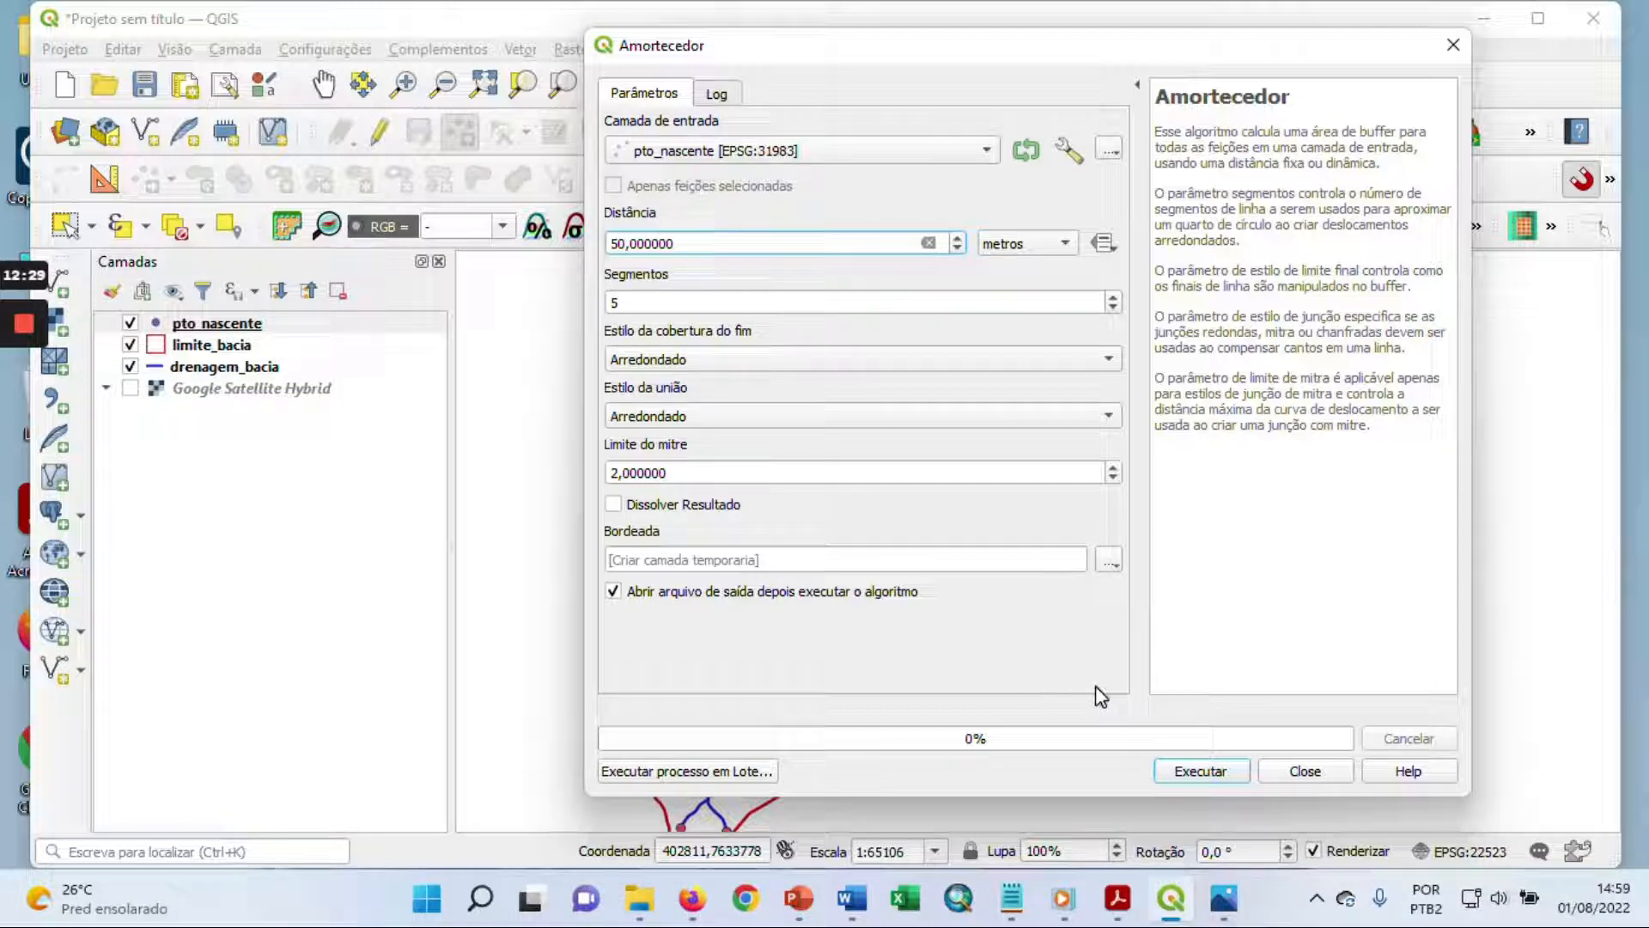
left_click(1209, 773)
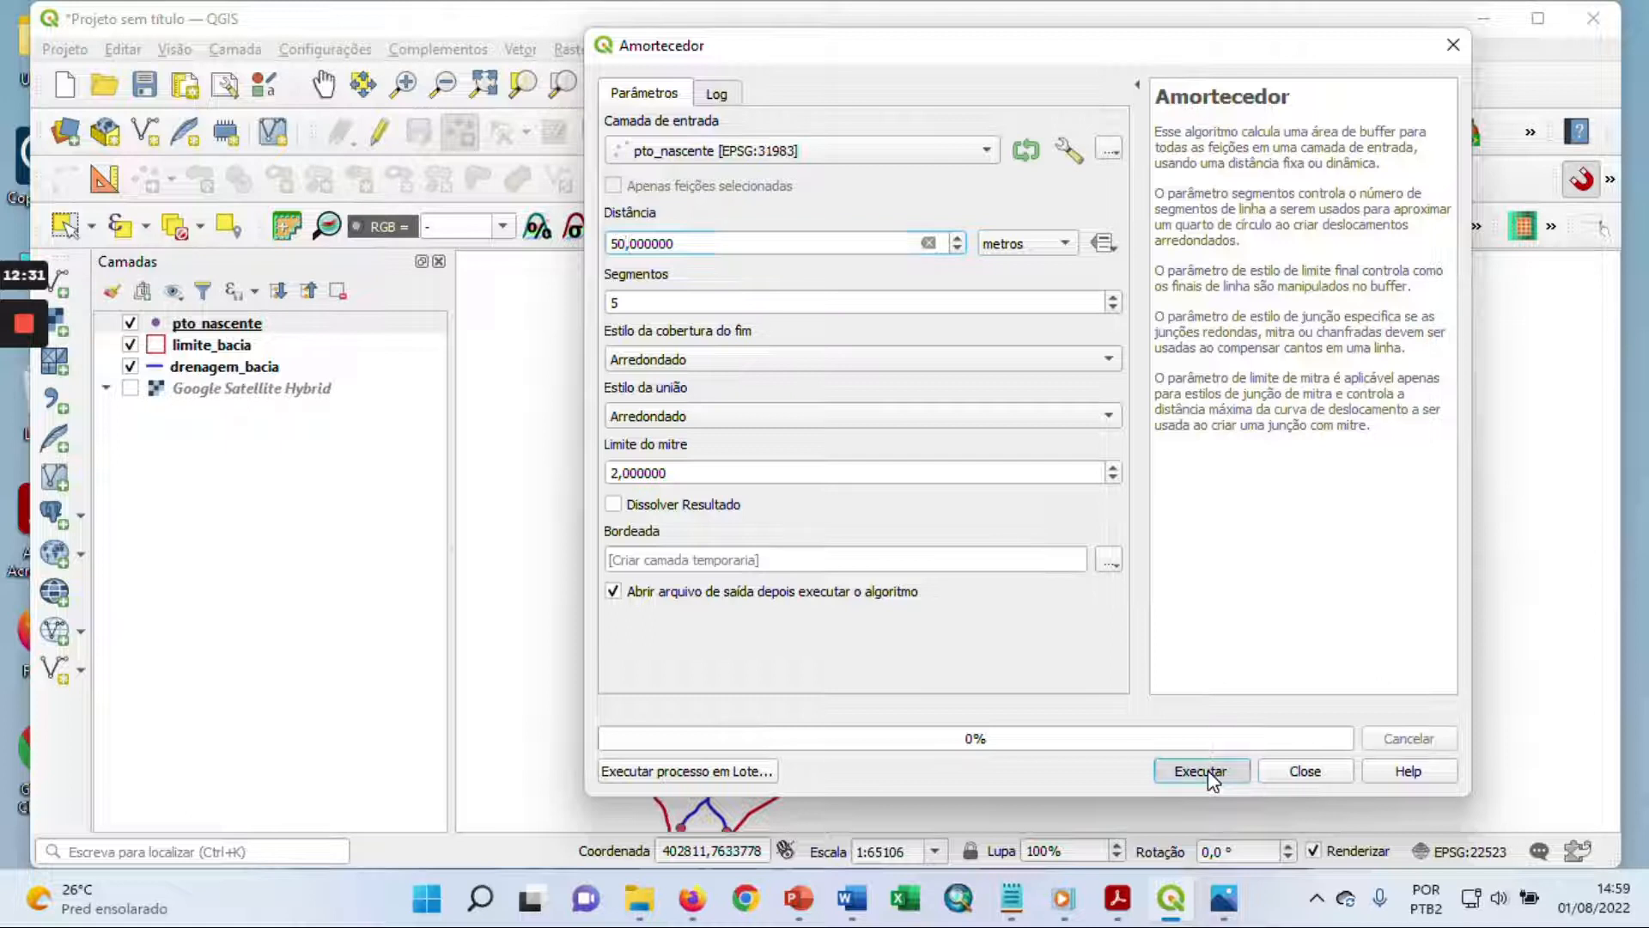
left_click(1304, 772)
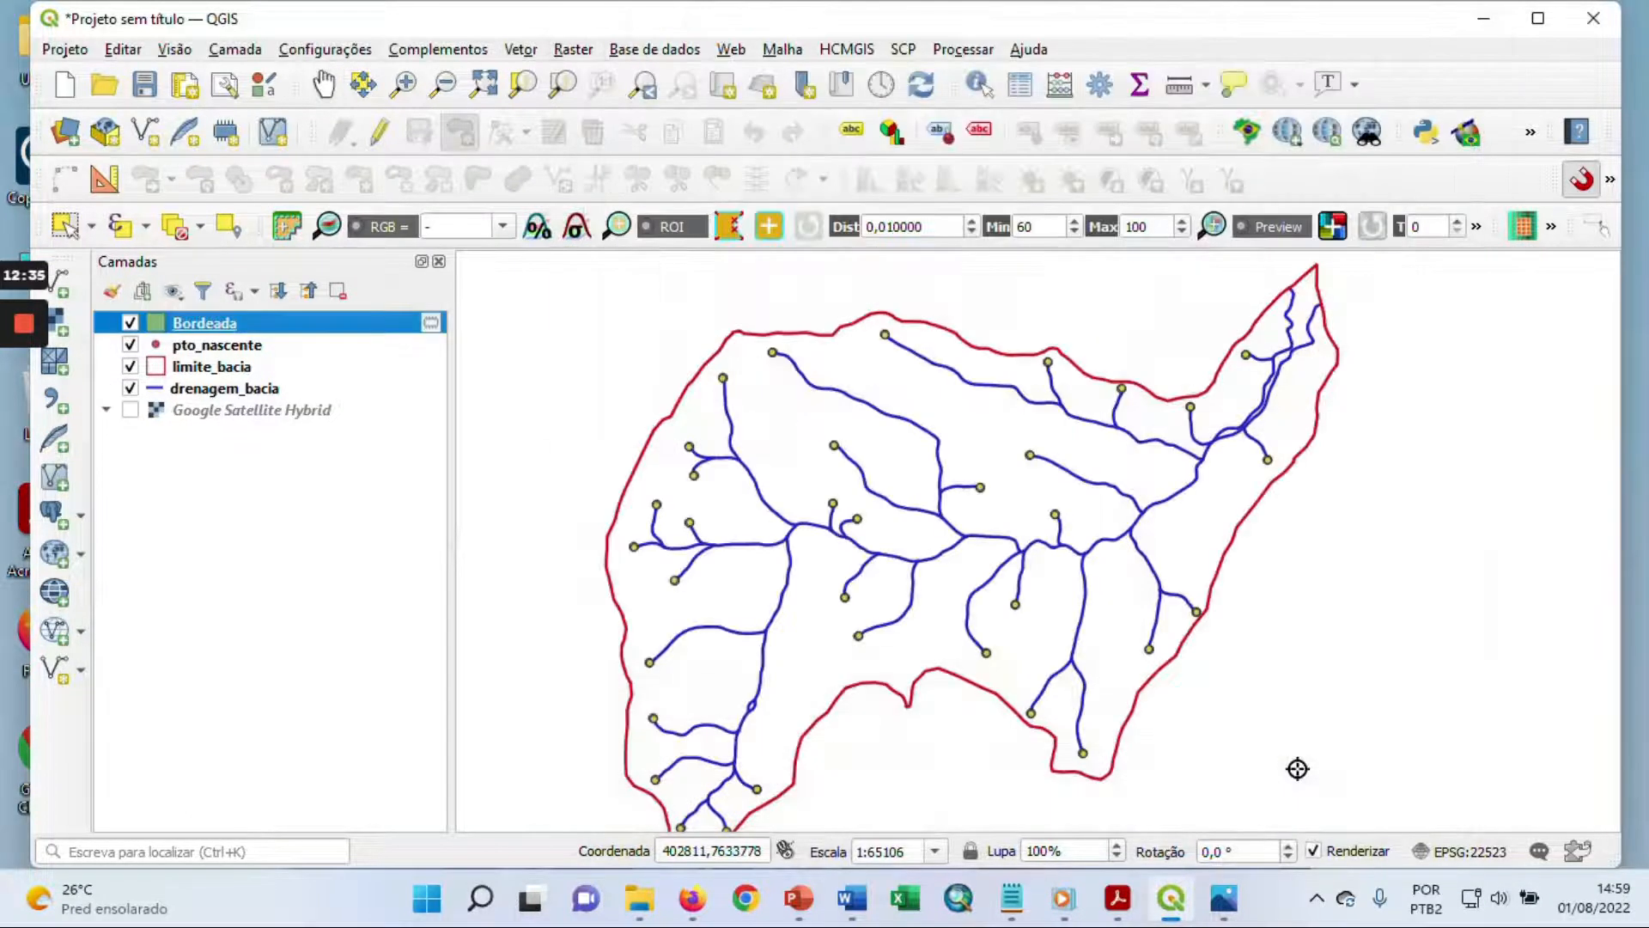
scroll(684, 567, "up", 2)
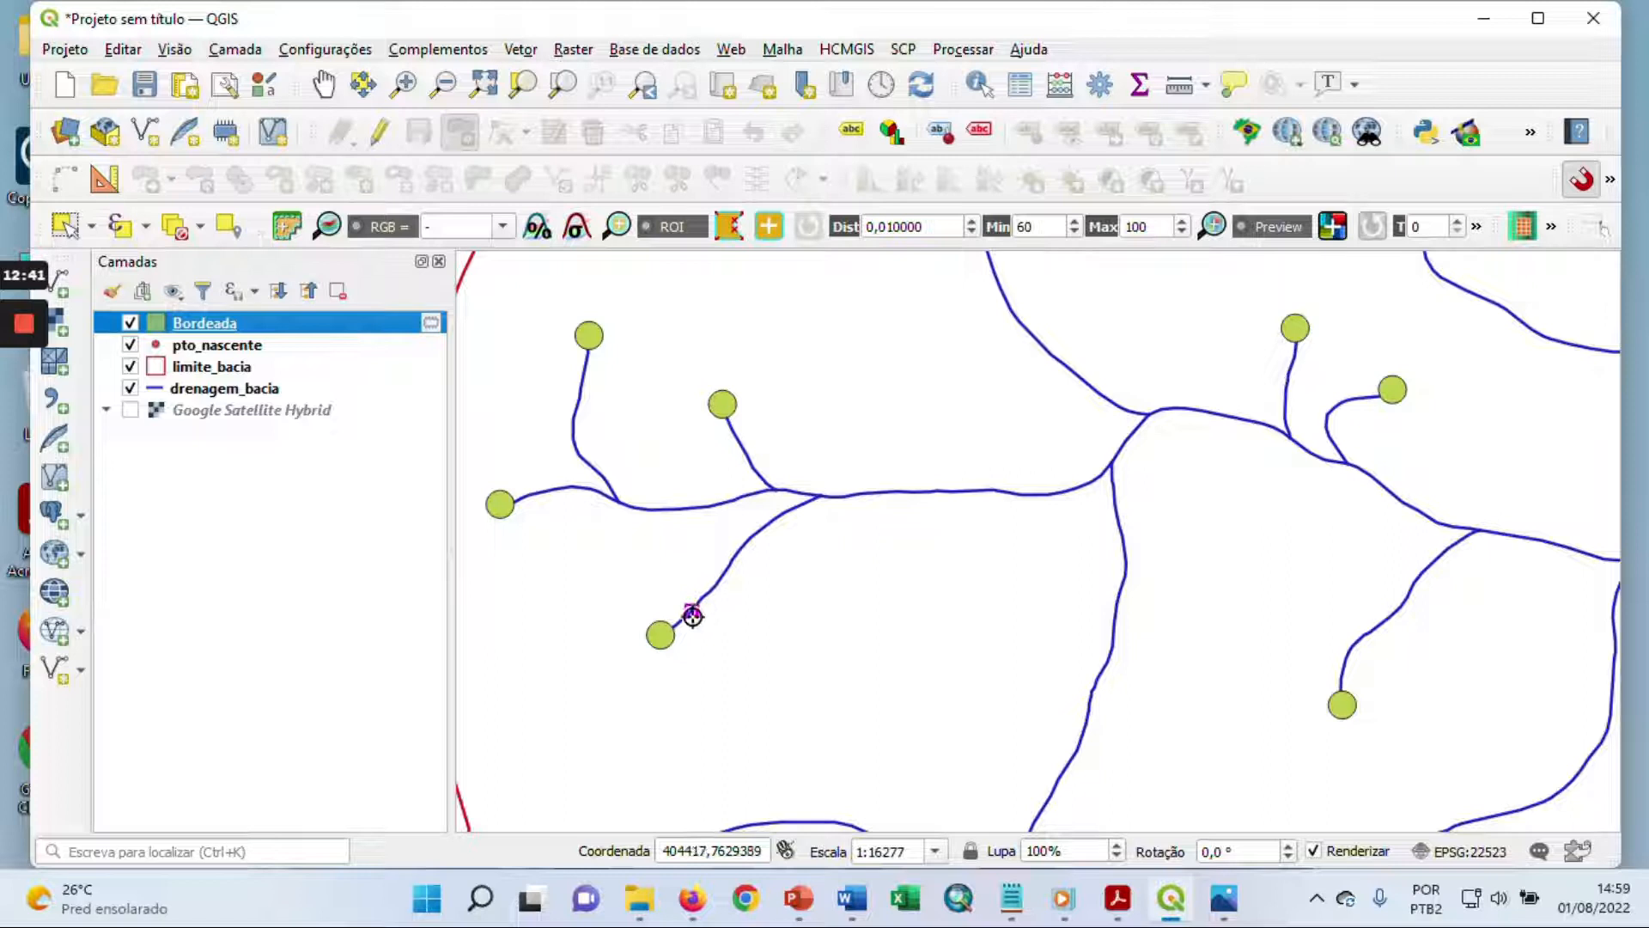
Step: Toggle the spring buffer layer's visibility and move the pto_nascente layer above it in the layer order
left_click(130, 324)
left_click(130, 324)
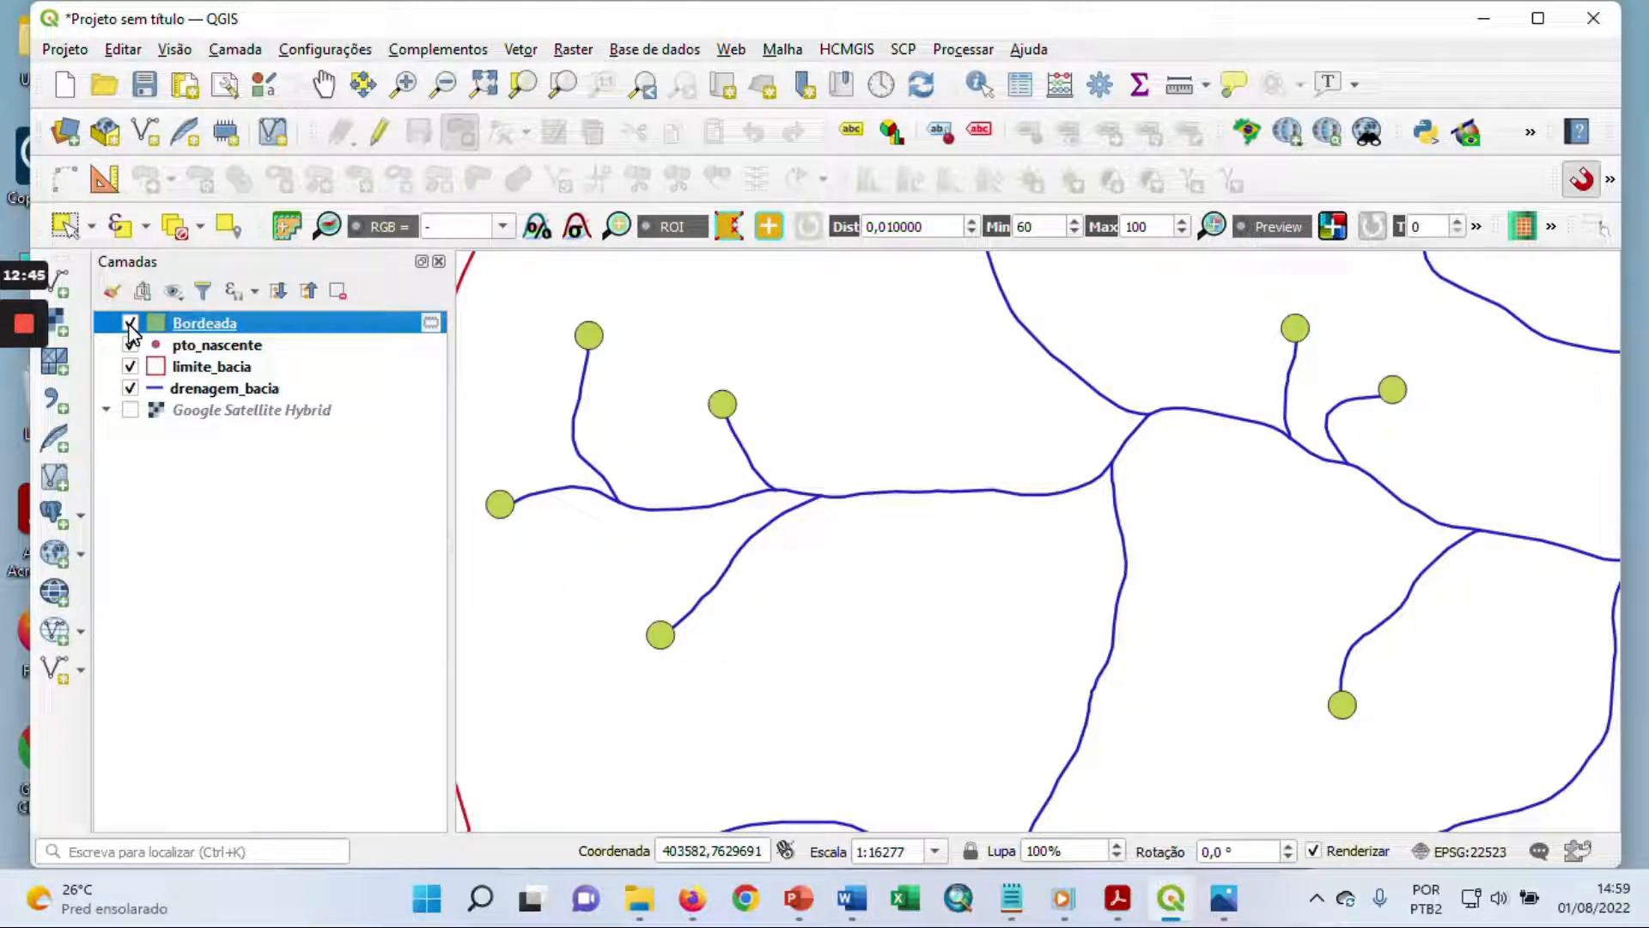
left_click_drag(199, 344, 206, 316)
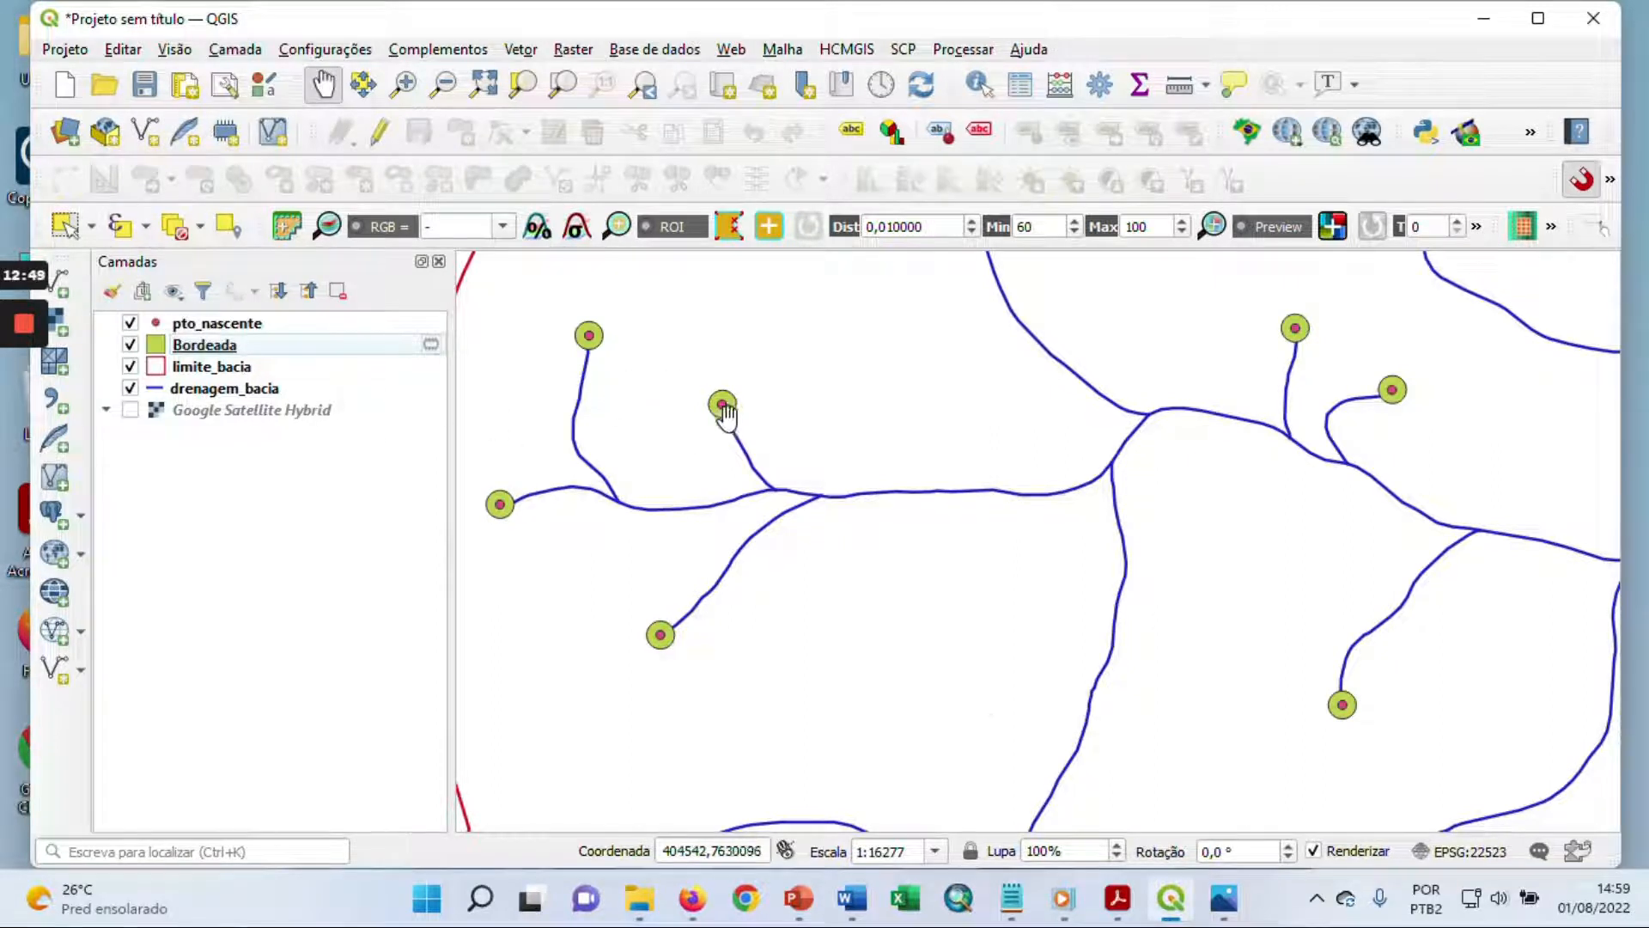
Step: Measure the radius of one spring's buffer circle from its edge to the spring point
scroll(726, 414, "up", 3)
left_click_drag(726, 357, 882, 437)
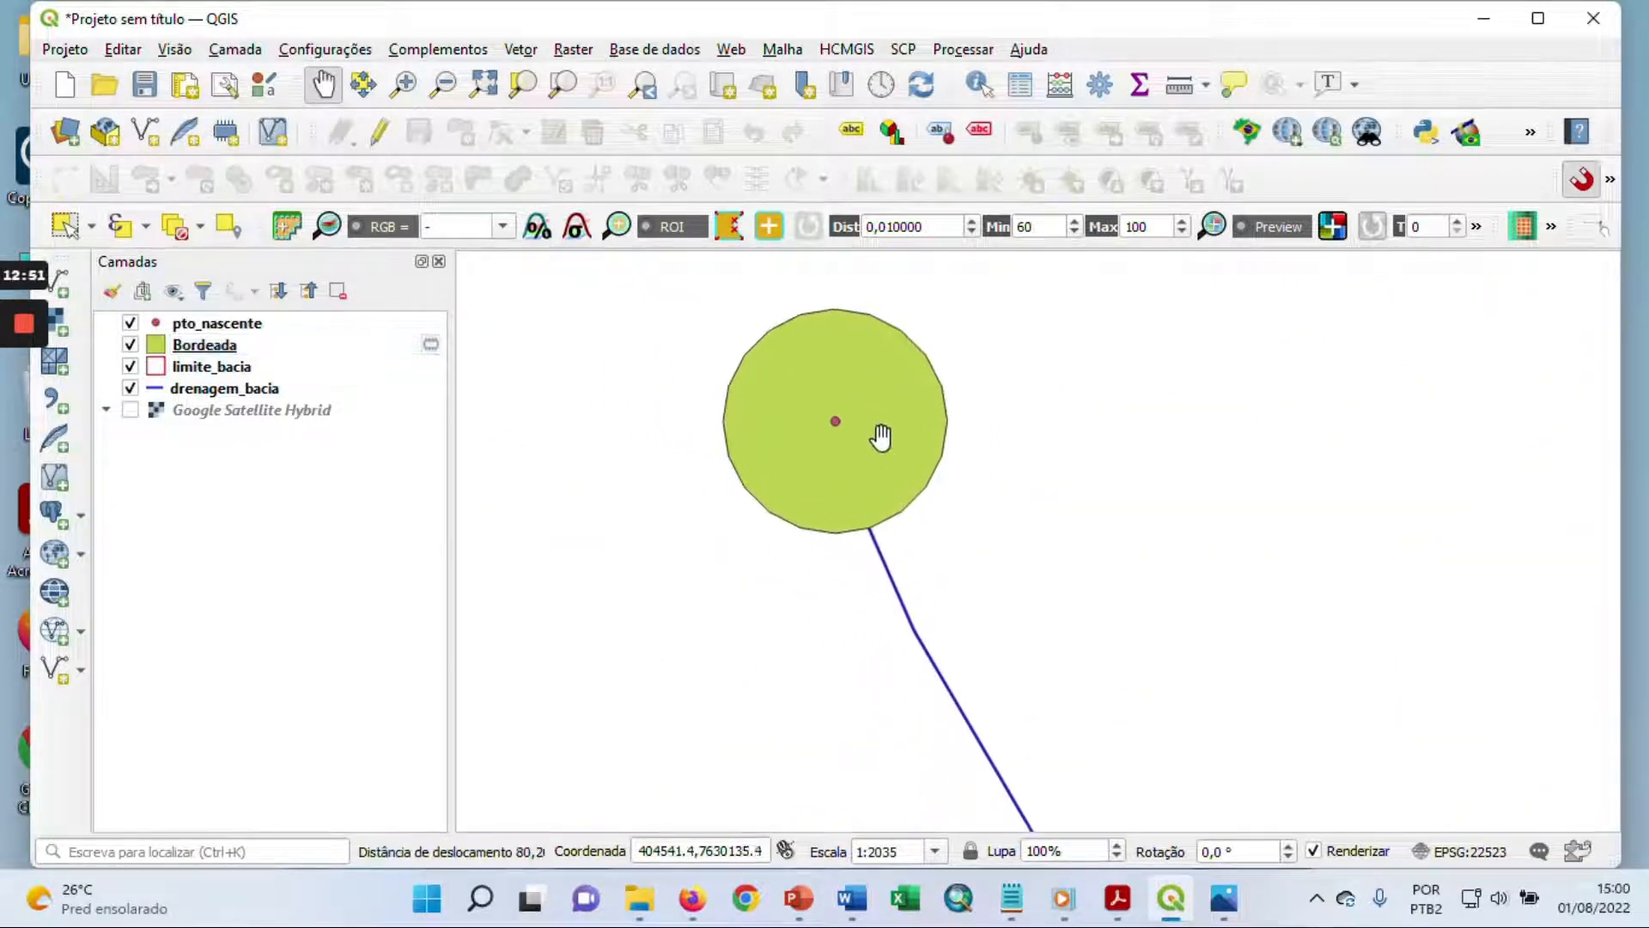
left_click(1180, 84)
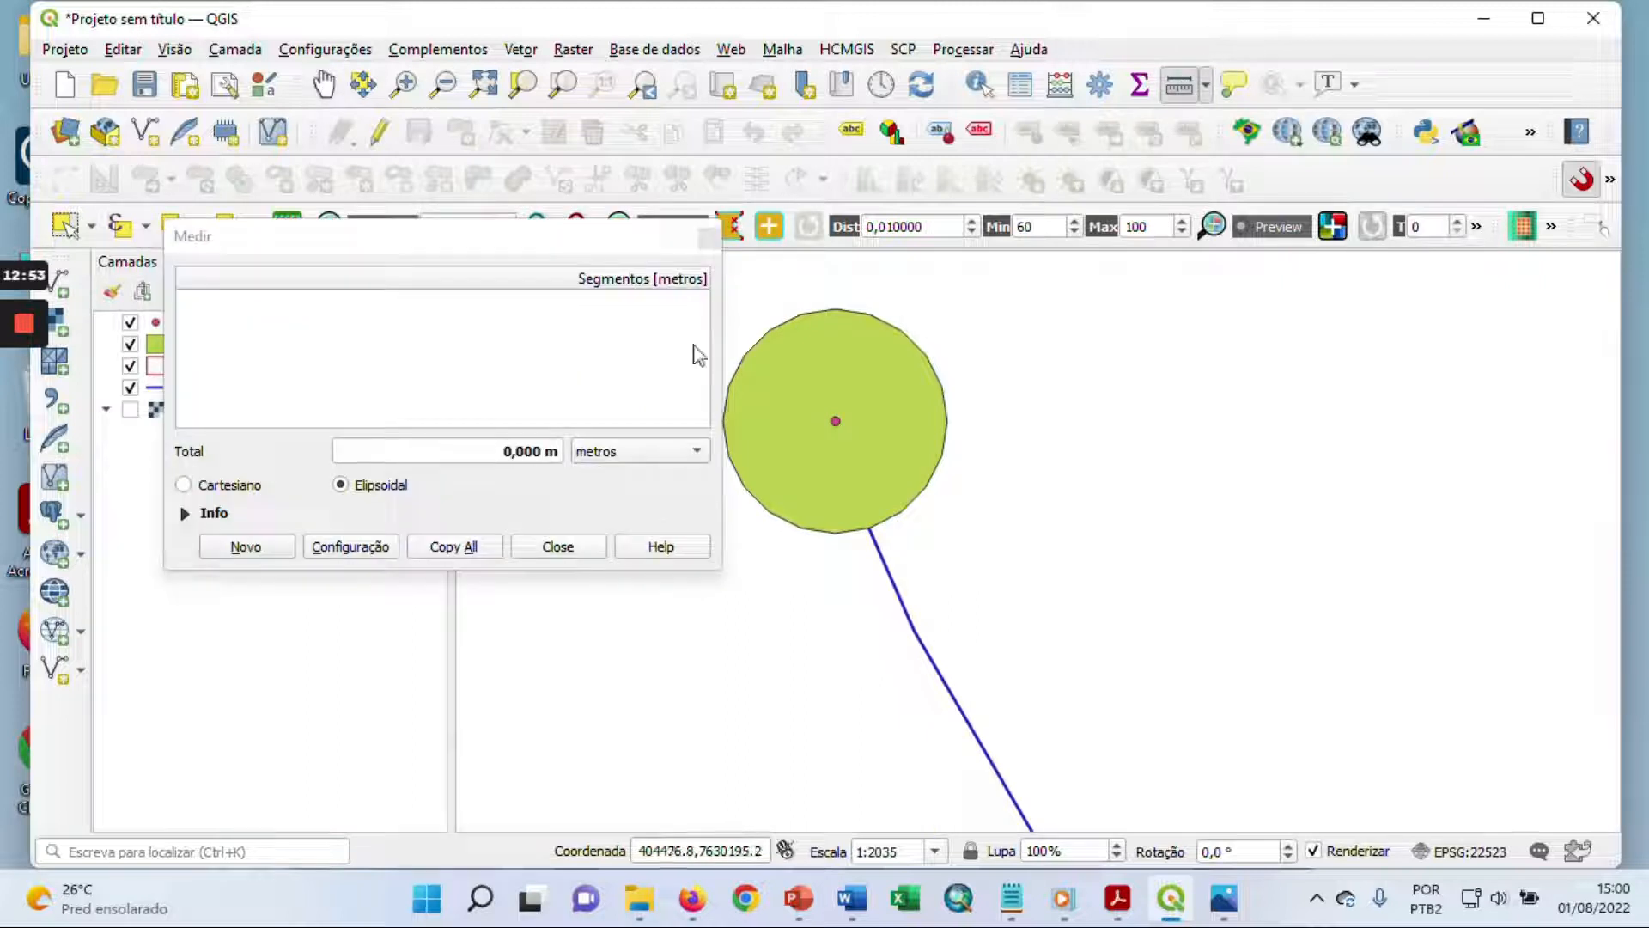
left_click(804, 317)
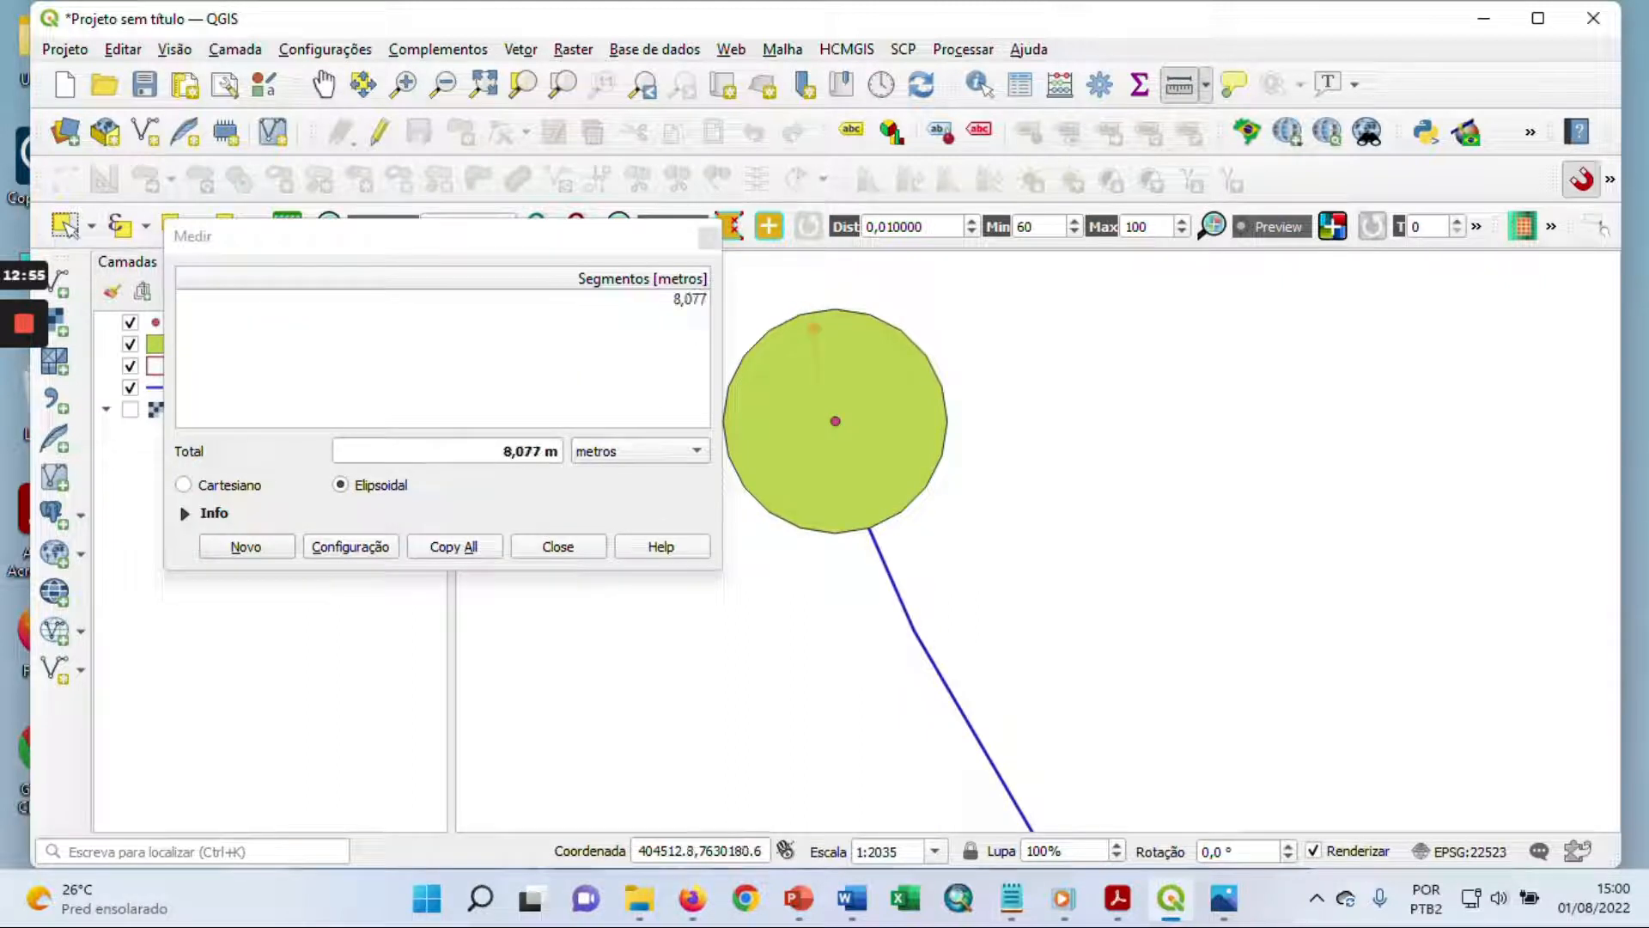
right_click(835, 420)
left_click(835, 421)
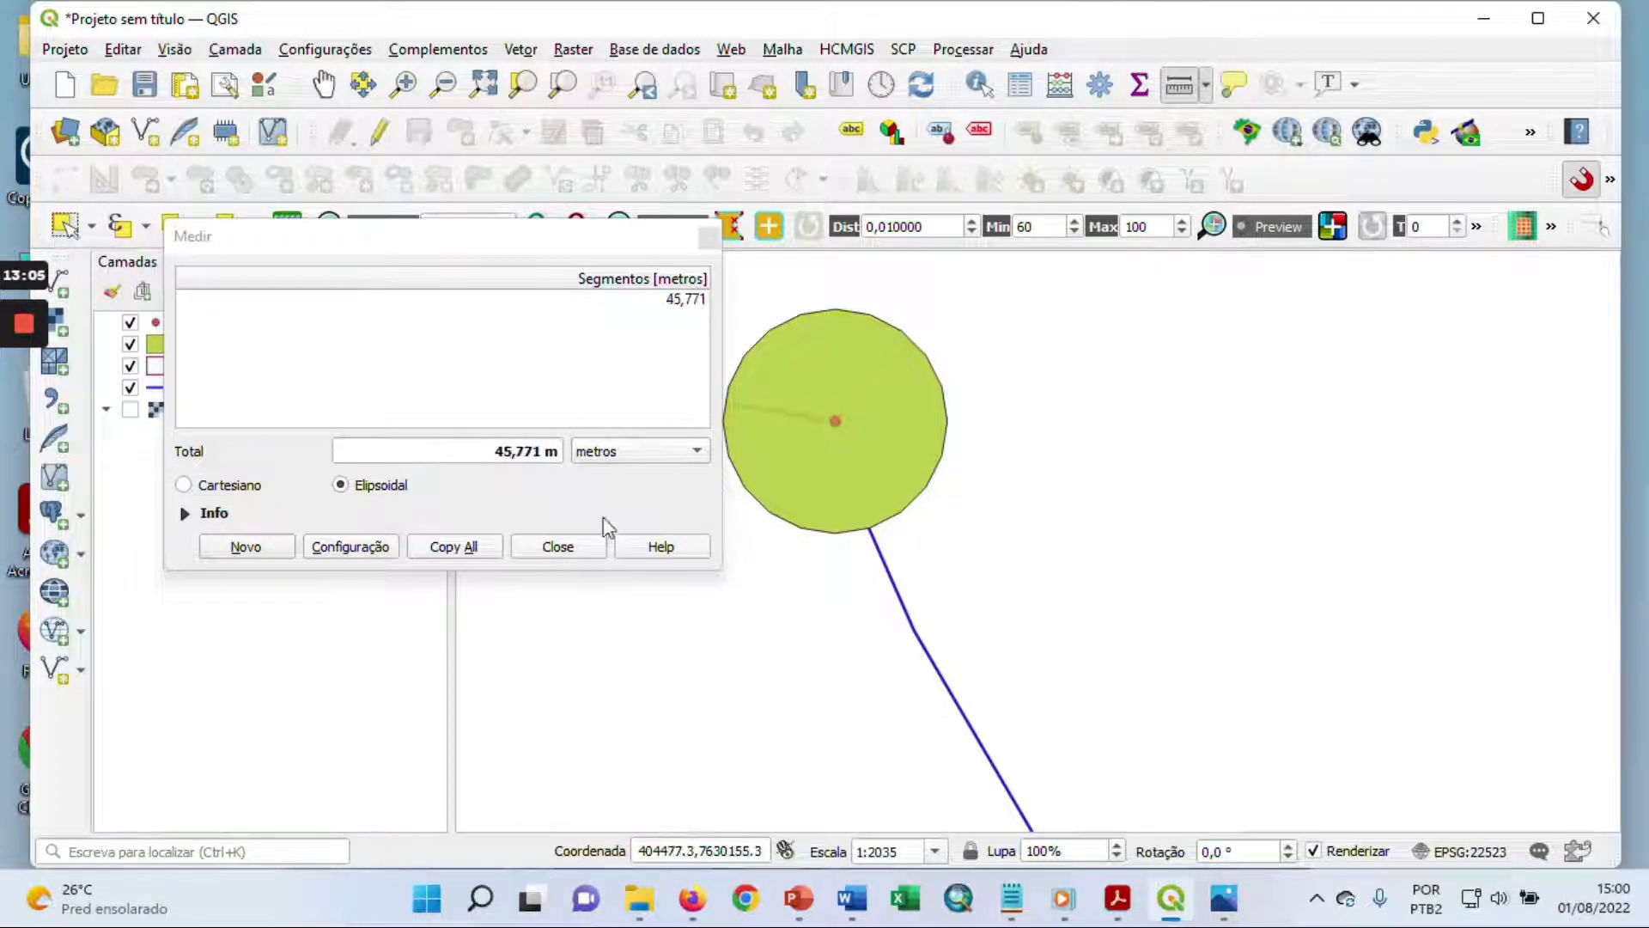
left_click(556, 547)
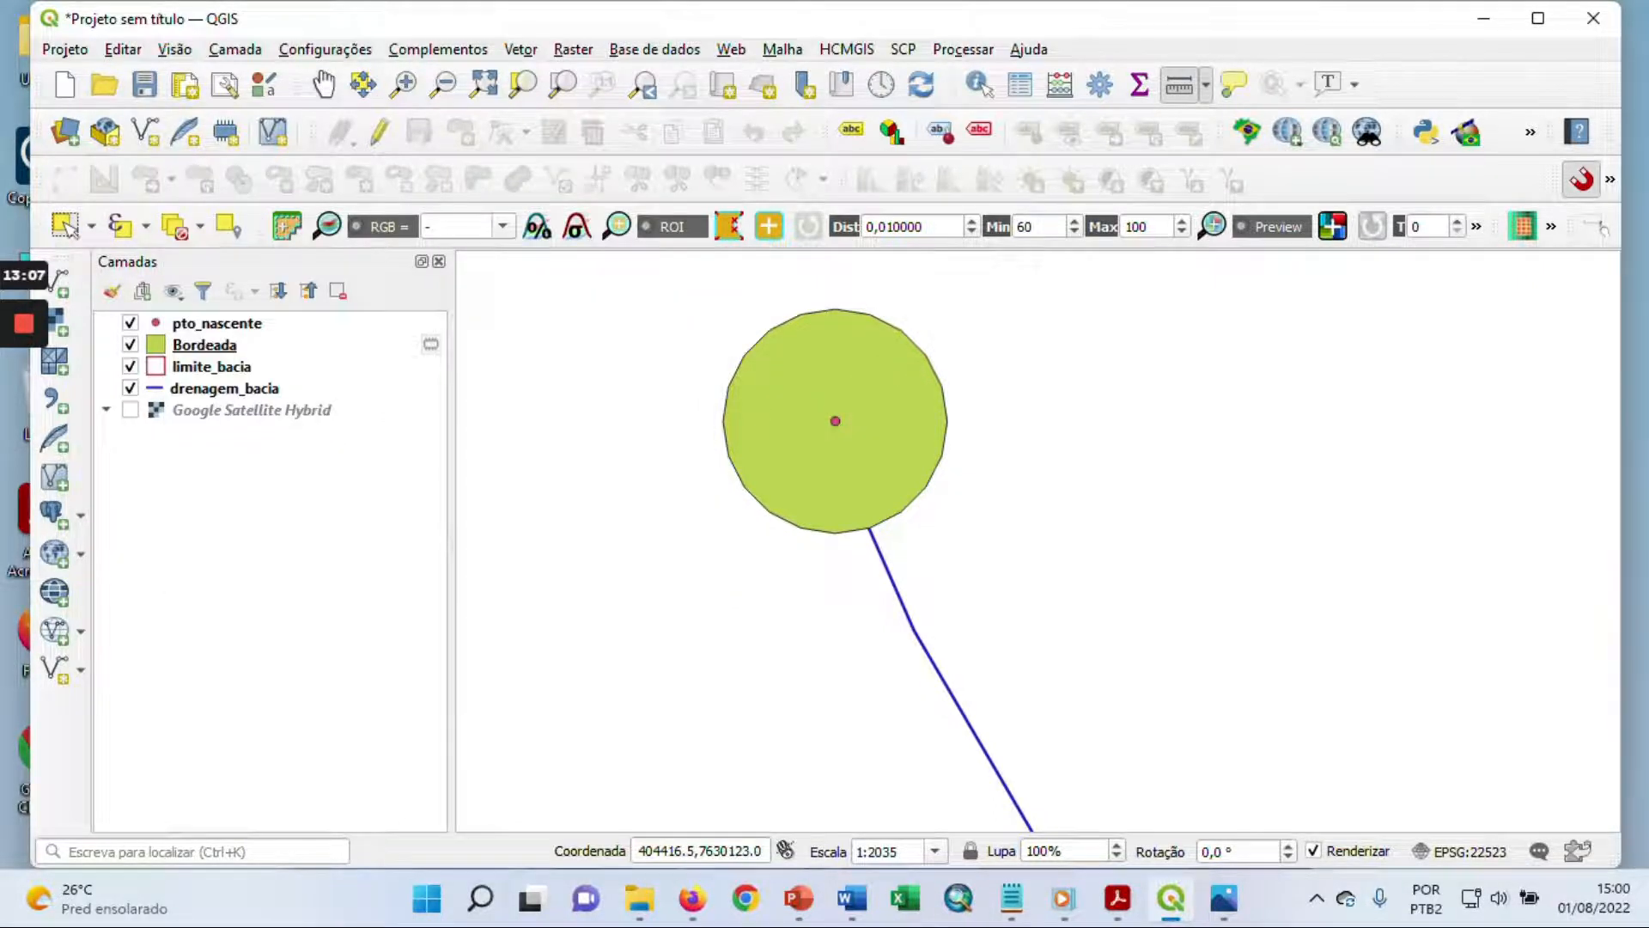
Step: Create a temporary 30 metre buffer around drenagem_bacia with Amortecedor, and place the drenagem_bacia layer above it
scroll(597, 476, "down", 2)
scroll(758, 415, "down", 1)
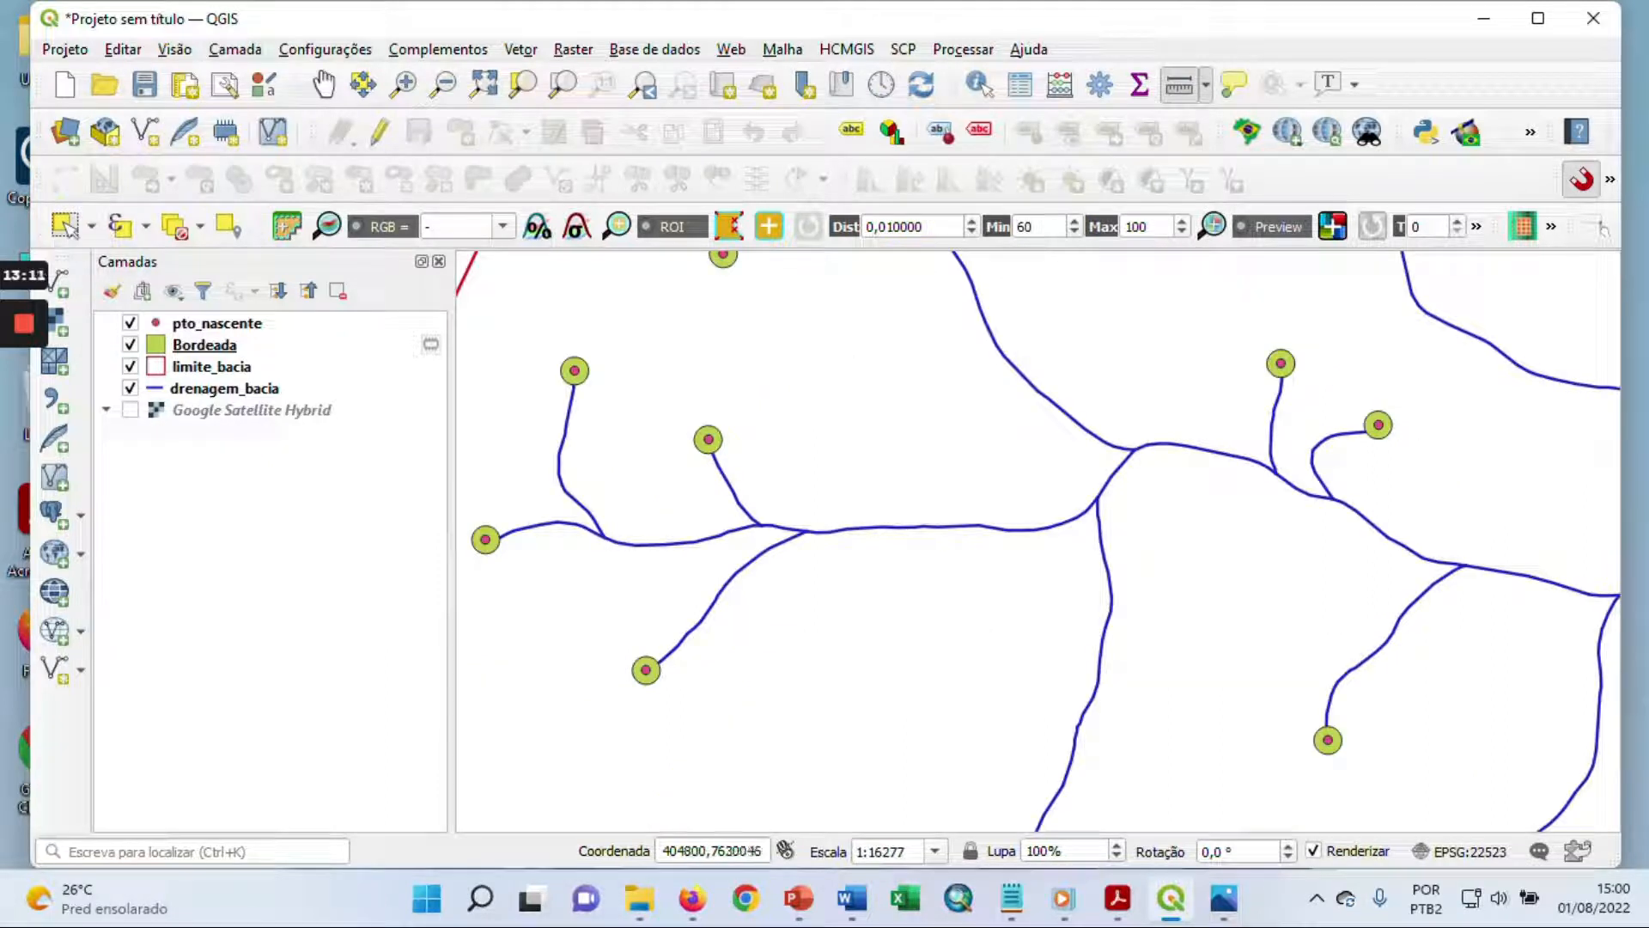
left_click(221, 390)
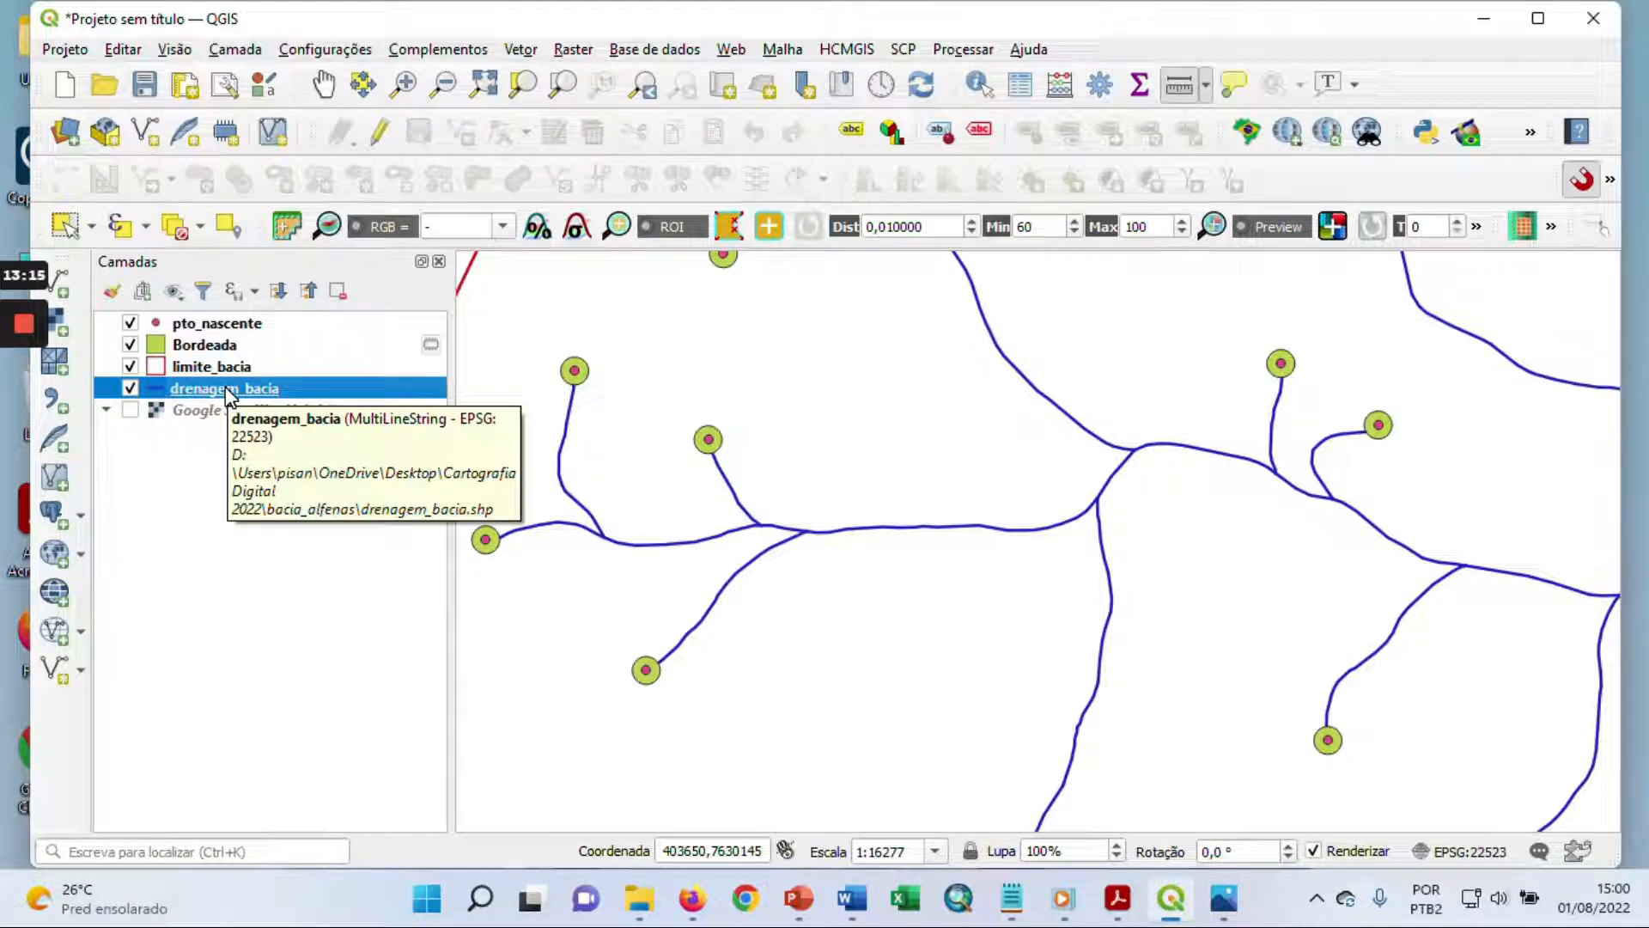
left_click(529, 54)
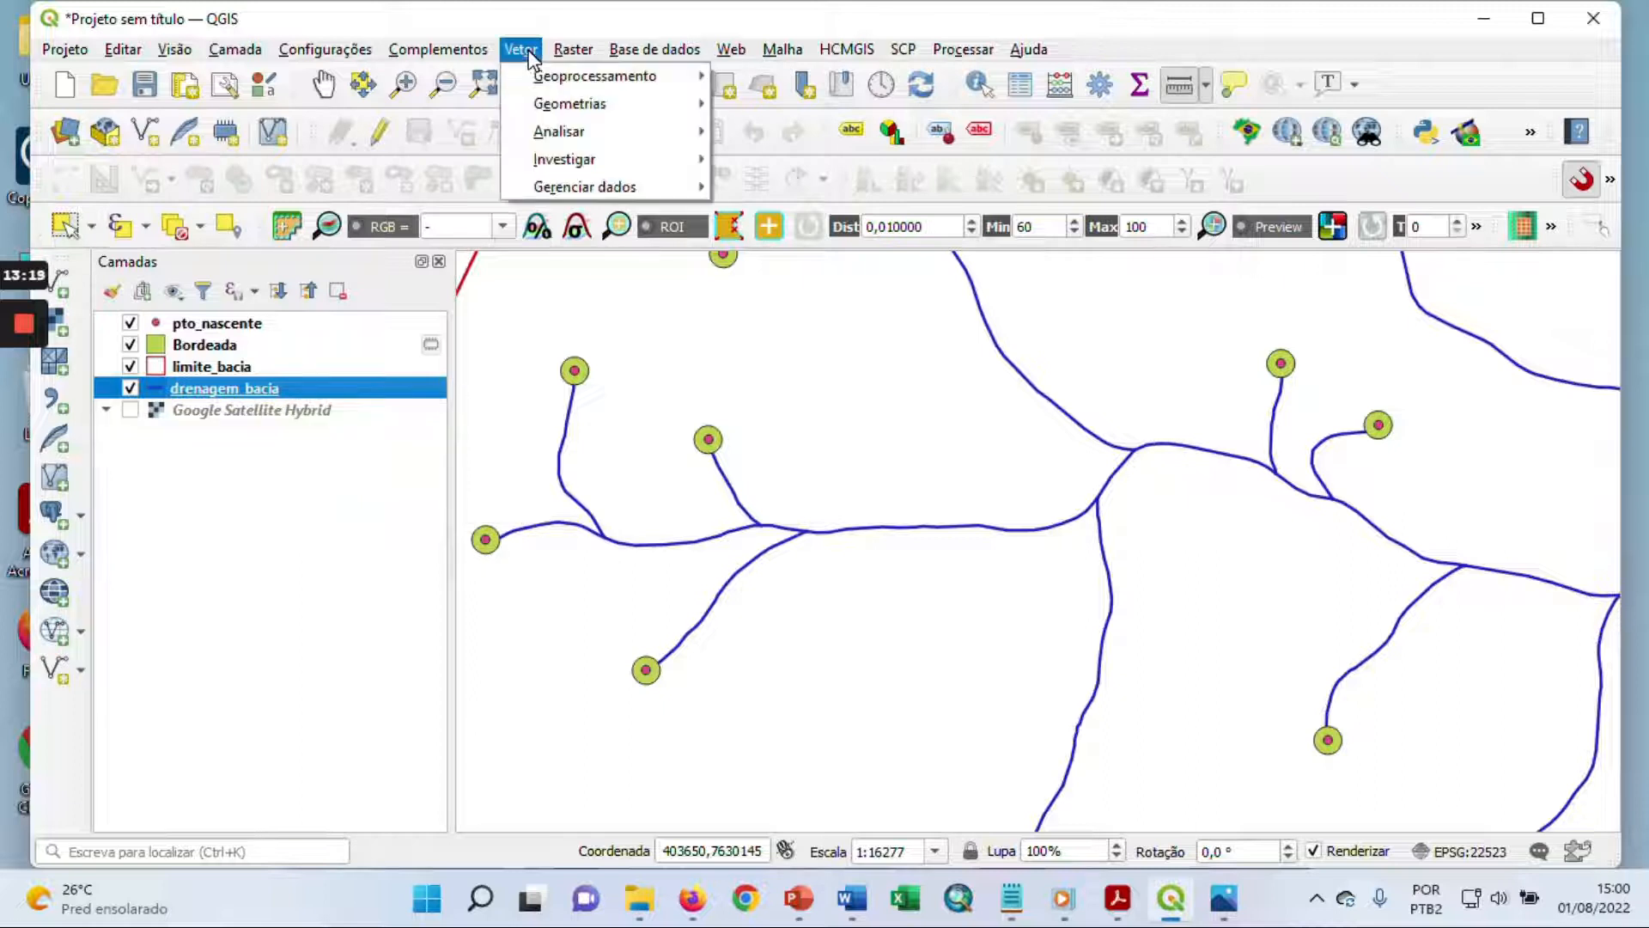
mouse_move(577, 79)
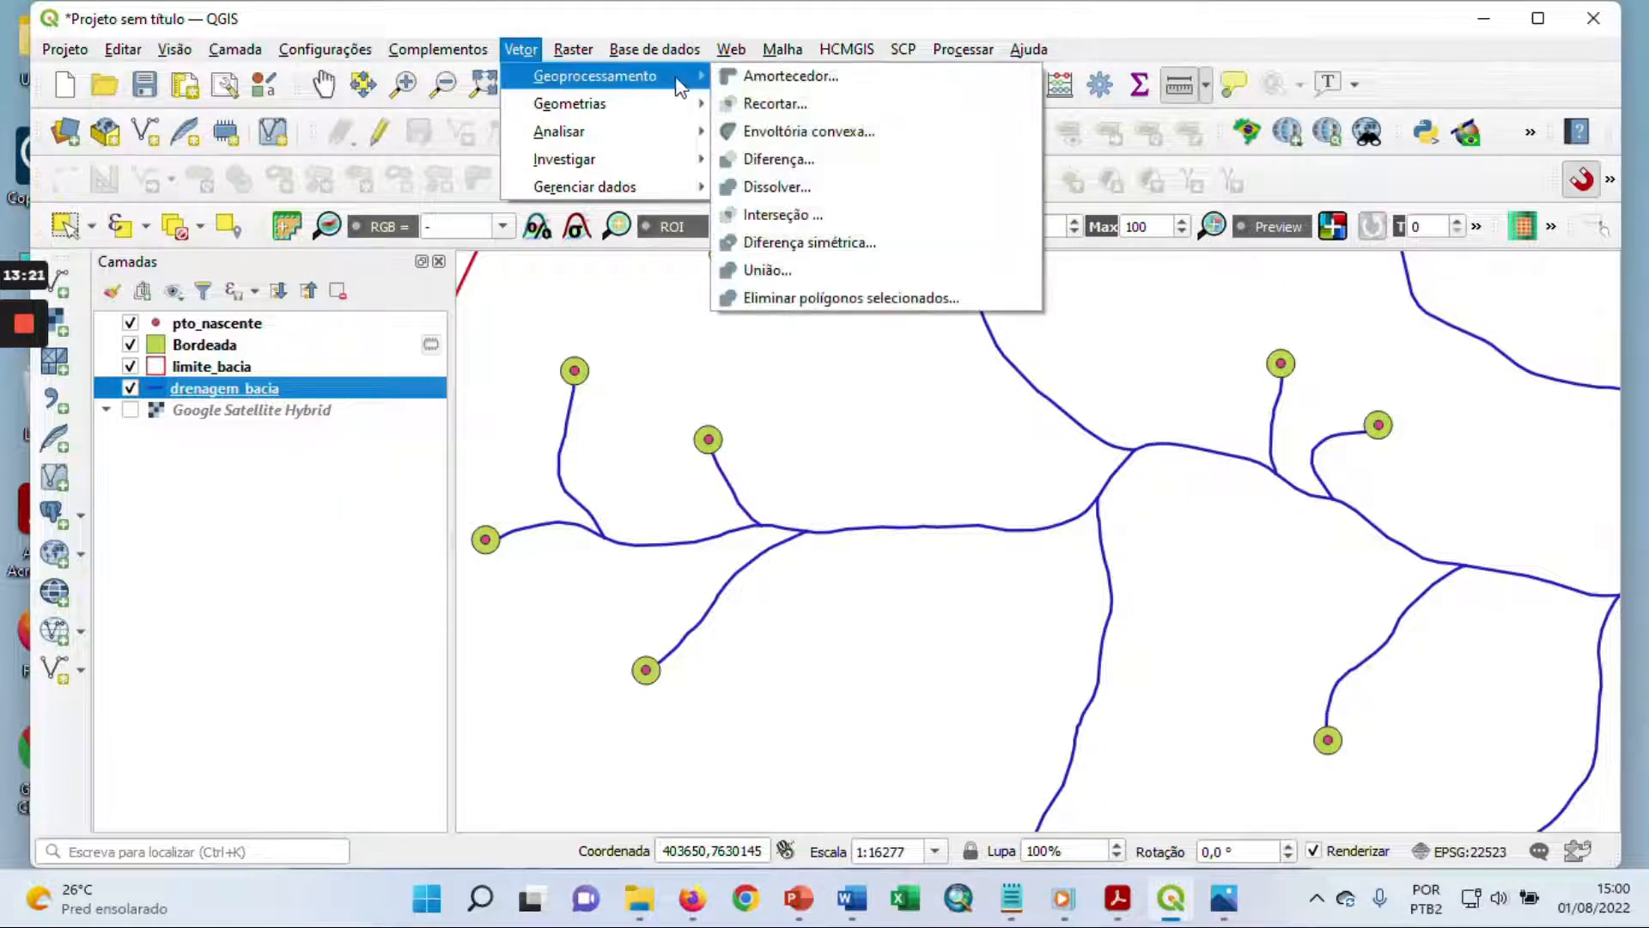
left_click(788, 76)
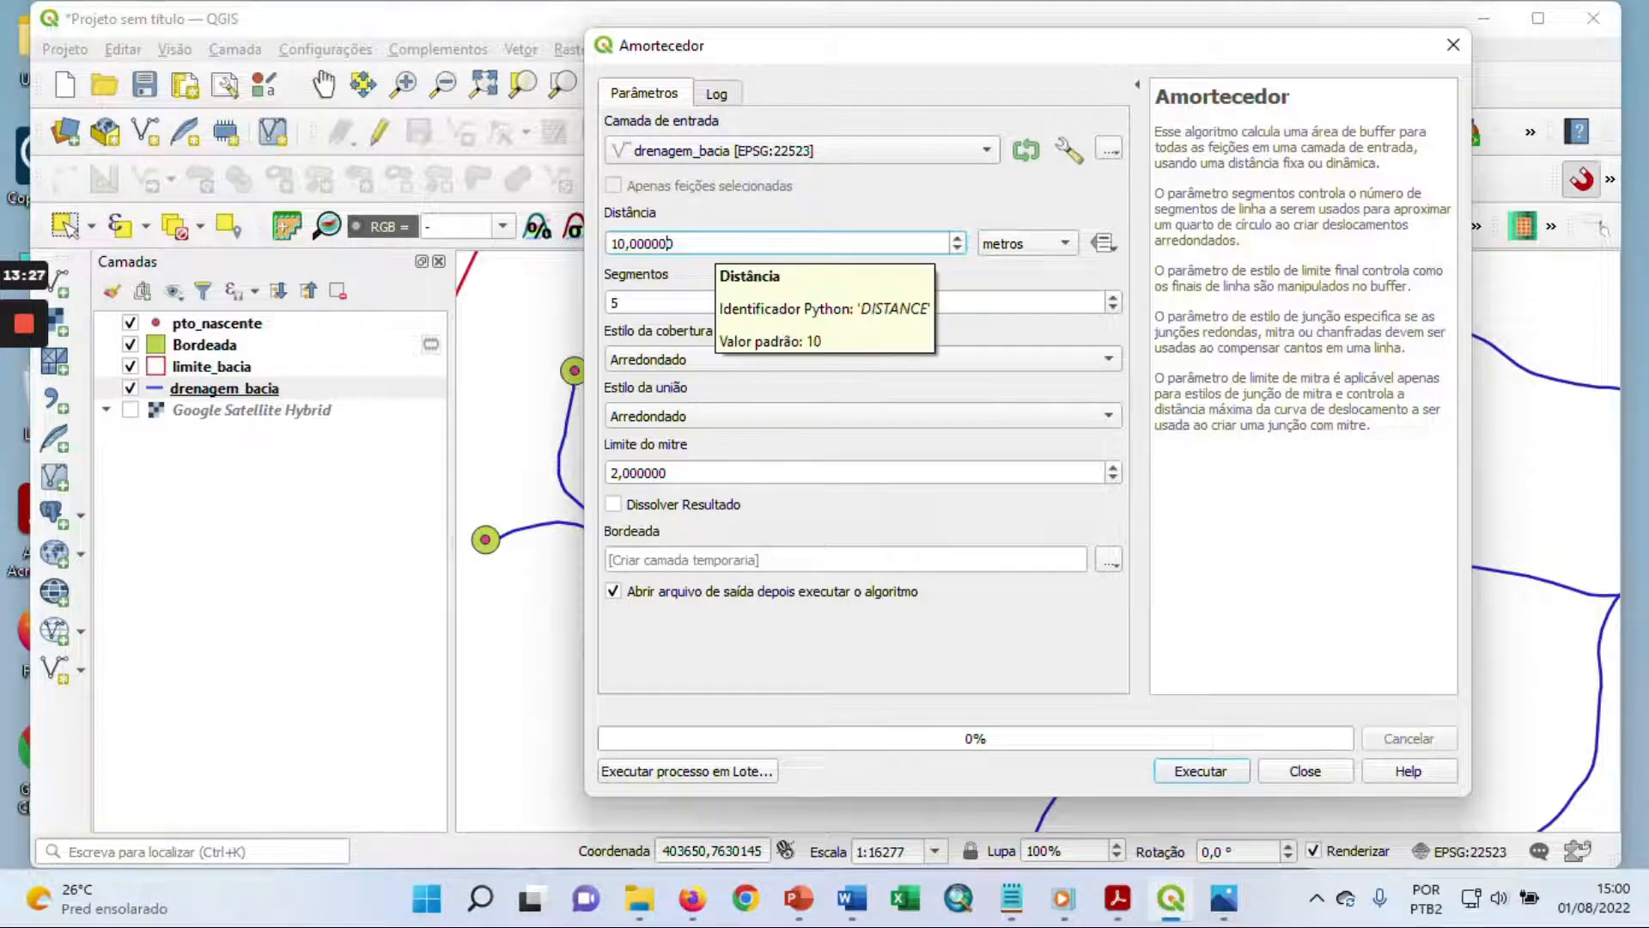
left_click(616, 243)
key("BackSpace")
type("3")
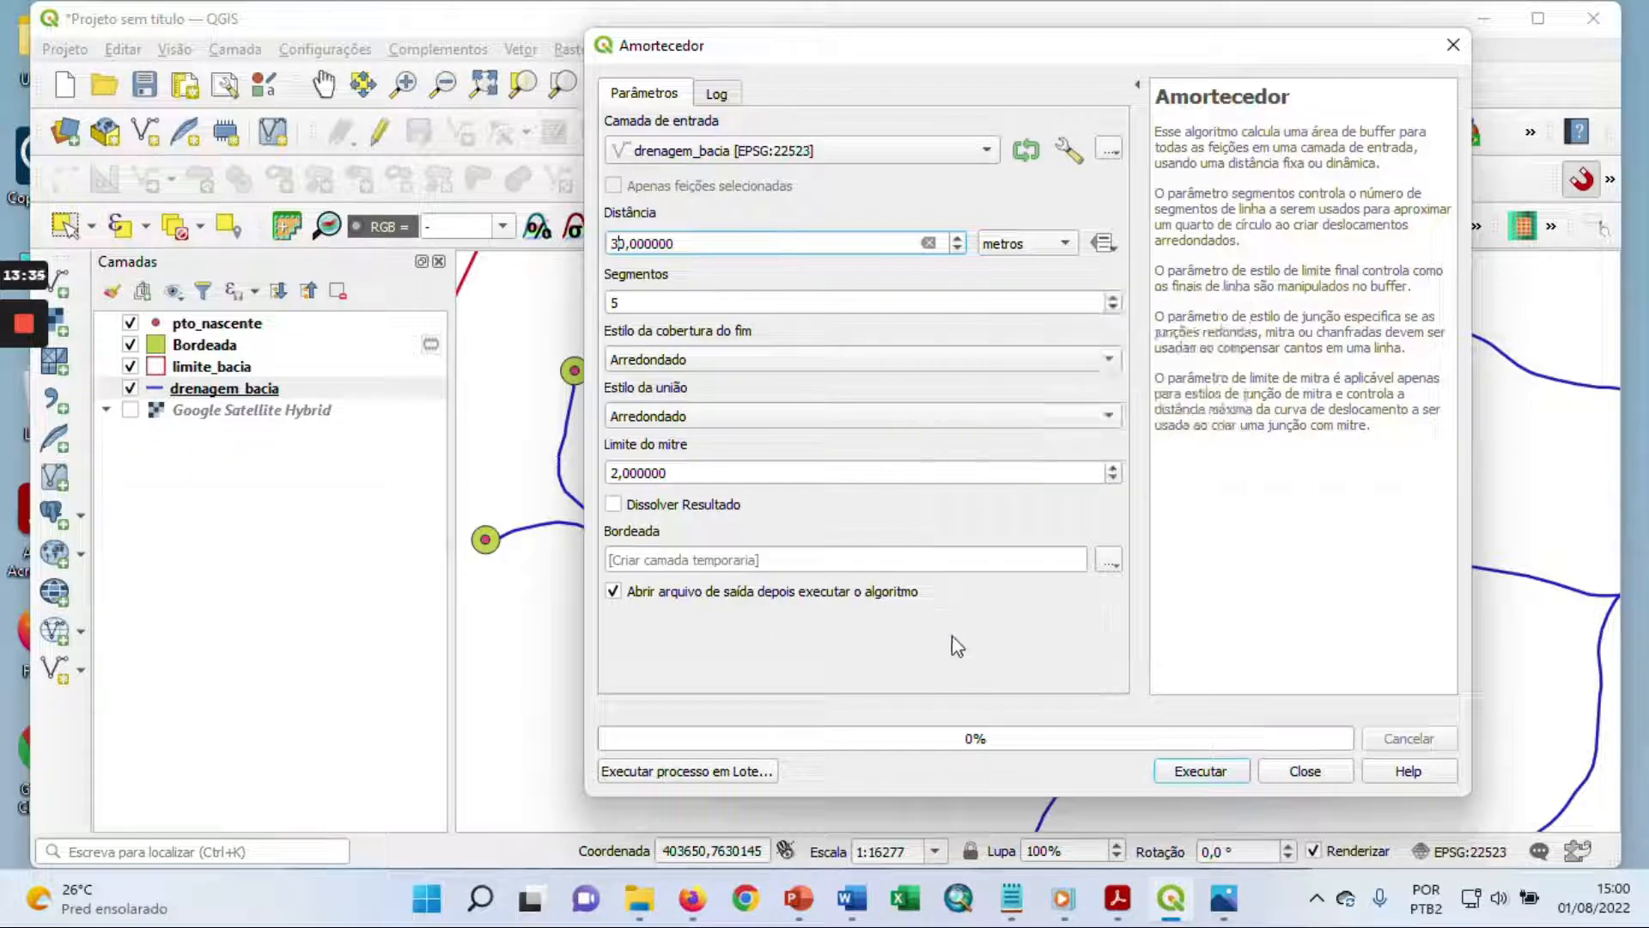
left_click(1200, 770)
left_click(1303, 771)
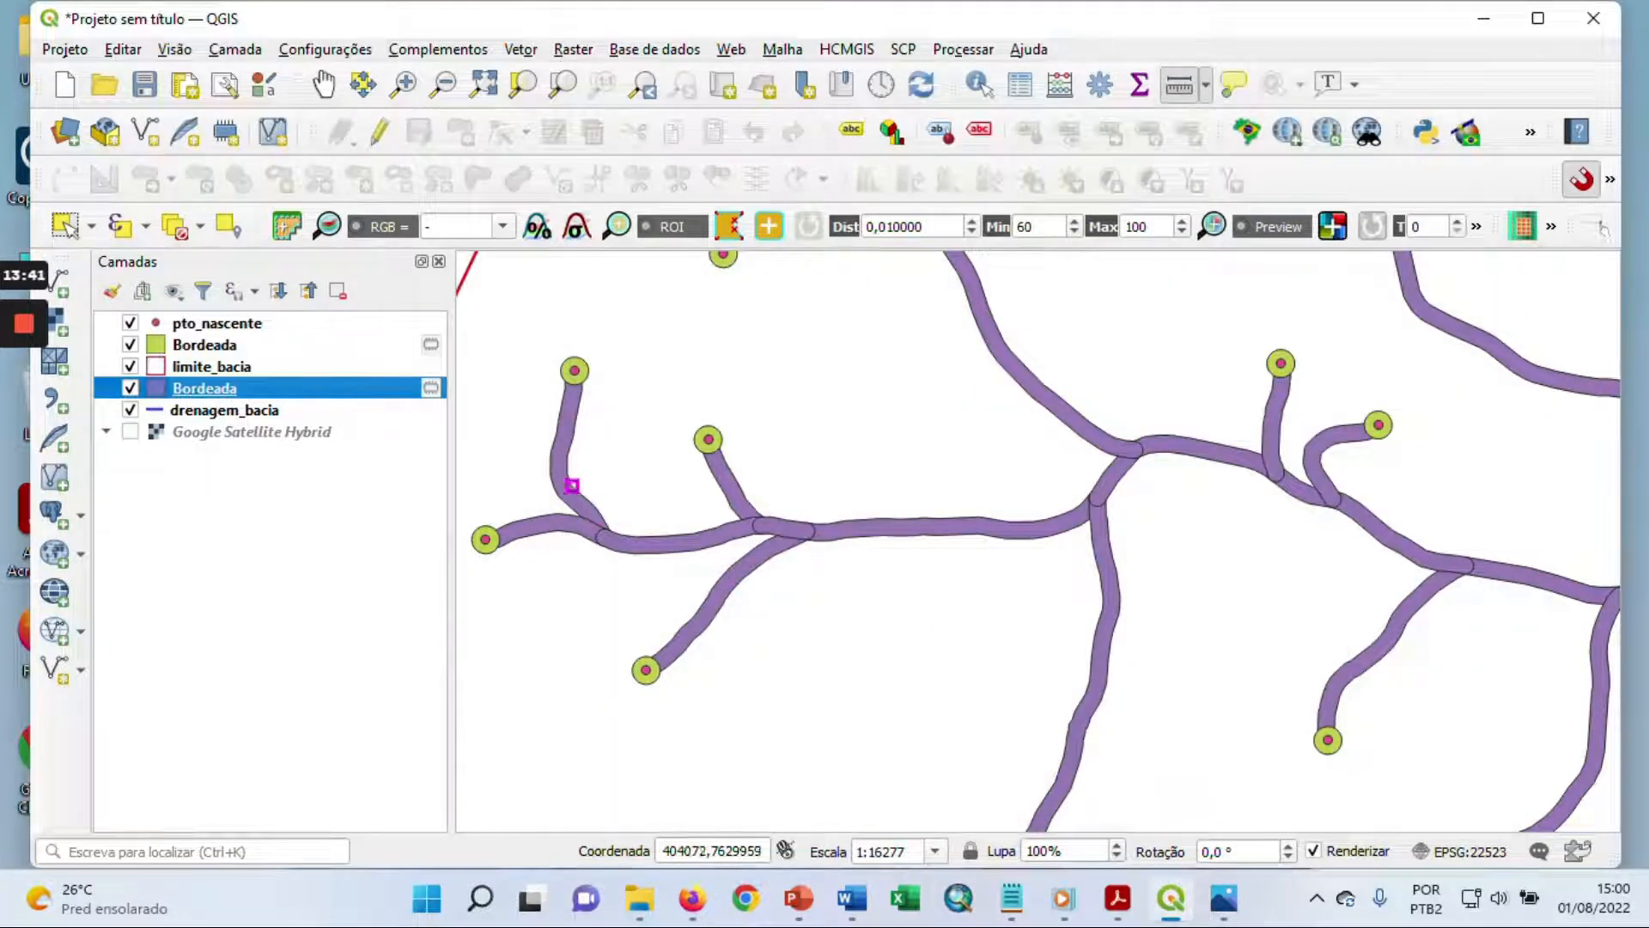
left_click_drag(214, 414, 234, 381)
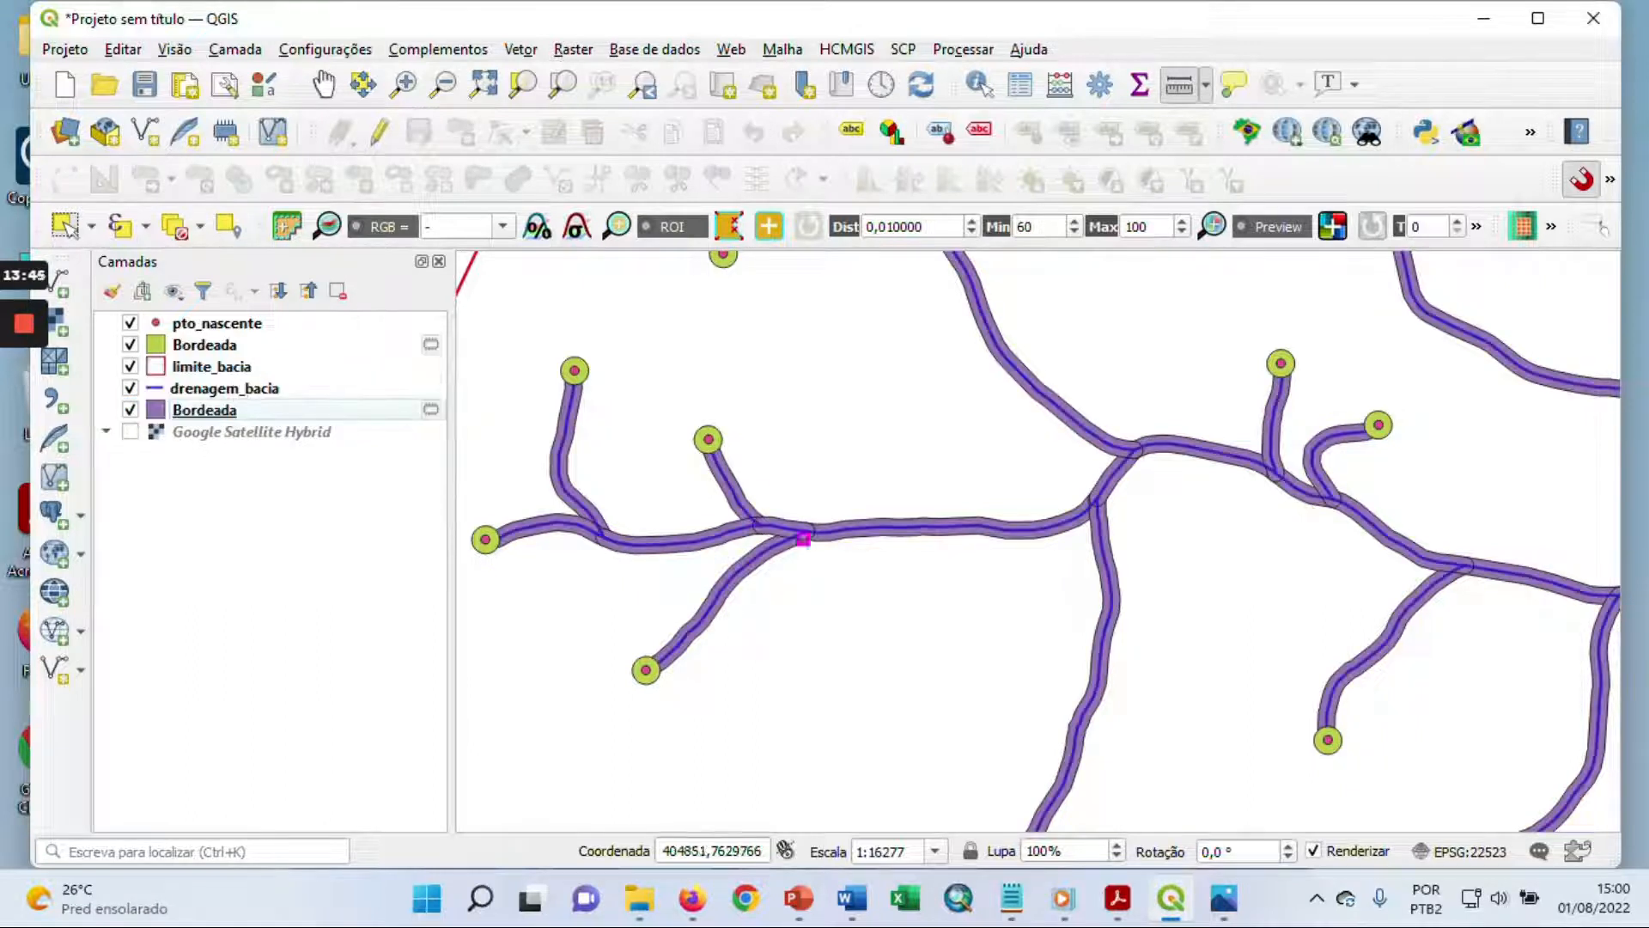
Step: Measure the distance from the drainage line to the edge of its buffer just east of a confluence
scroll(802, 541, "up", 2)
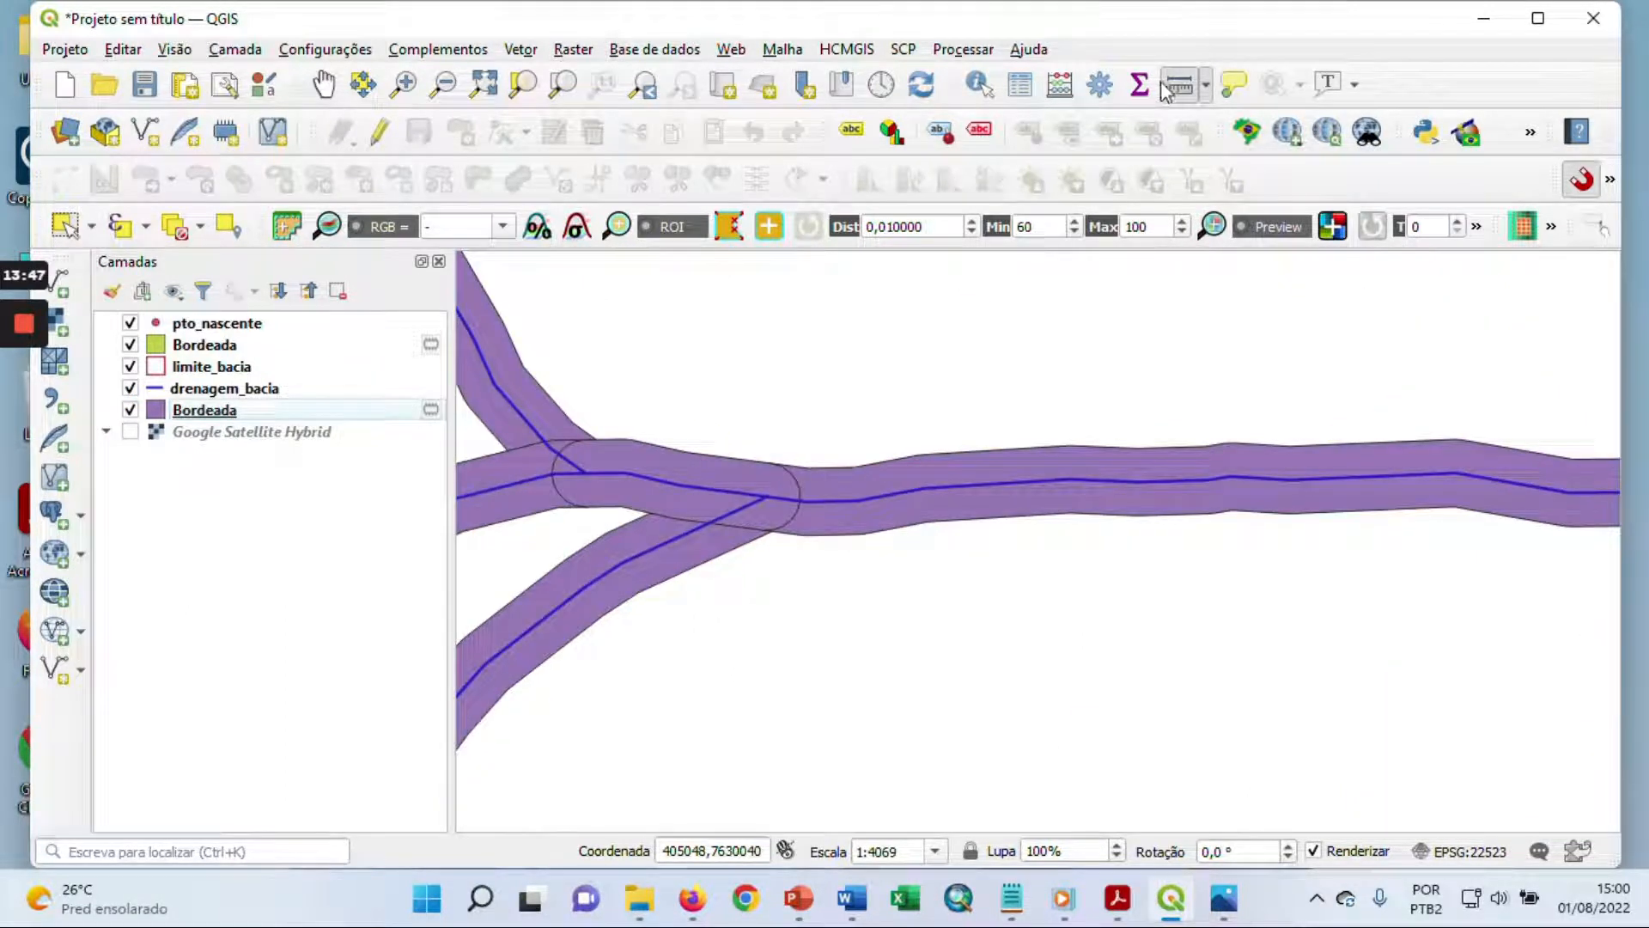
scroll(854, 501, "up", 2)
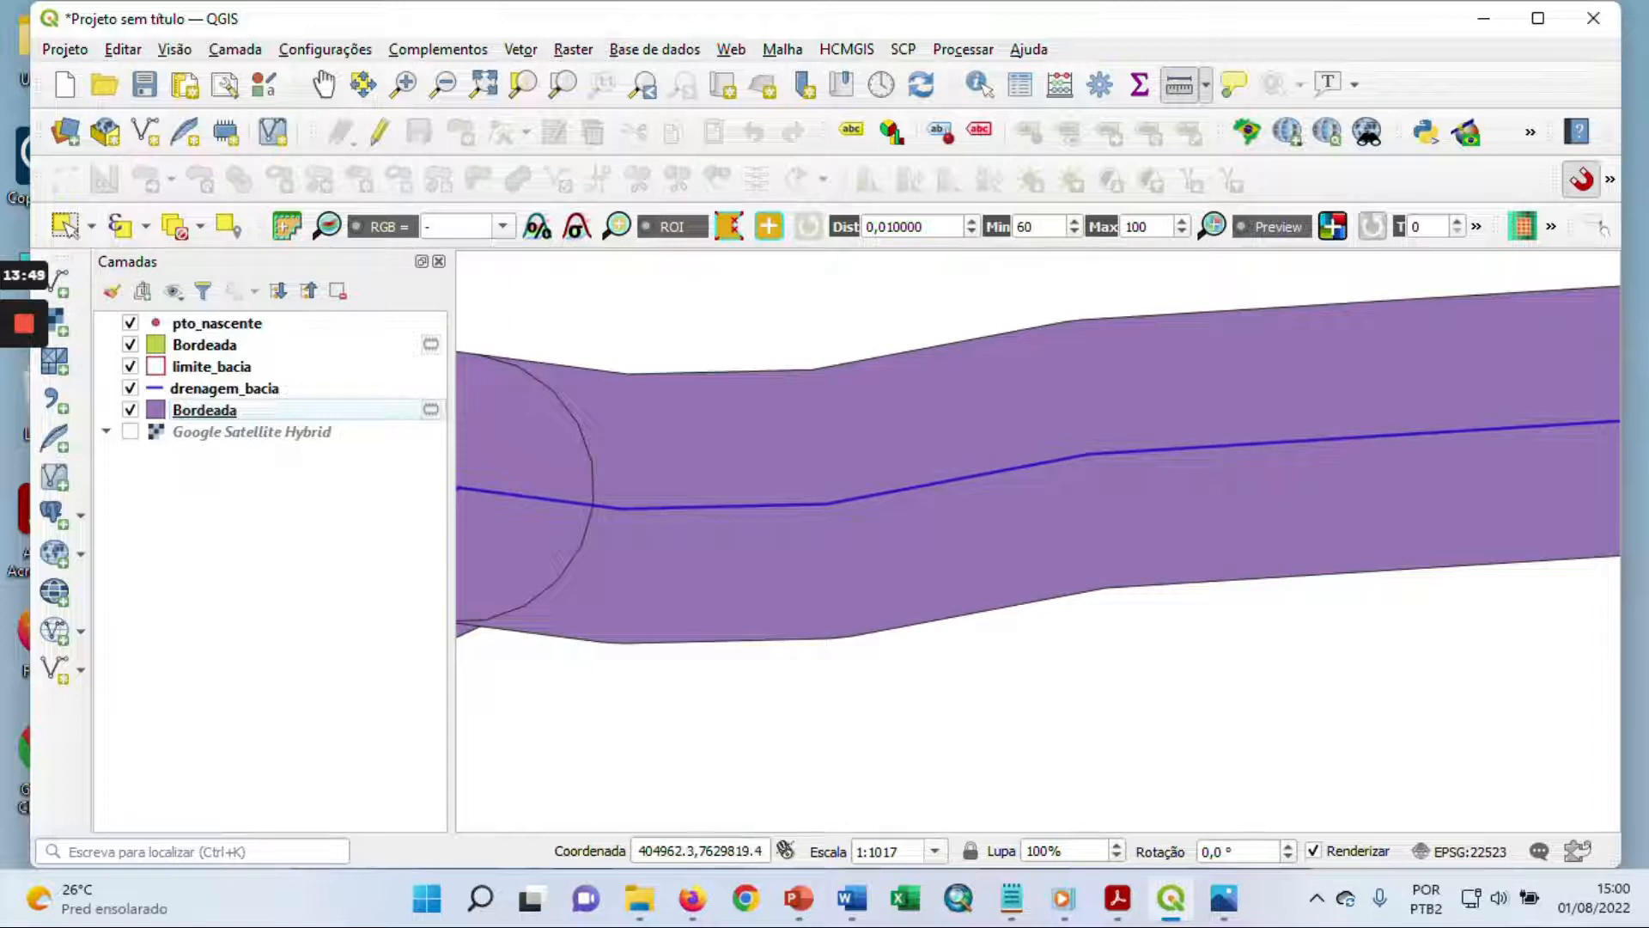
left_click(827, 503)
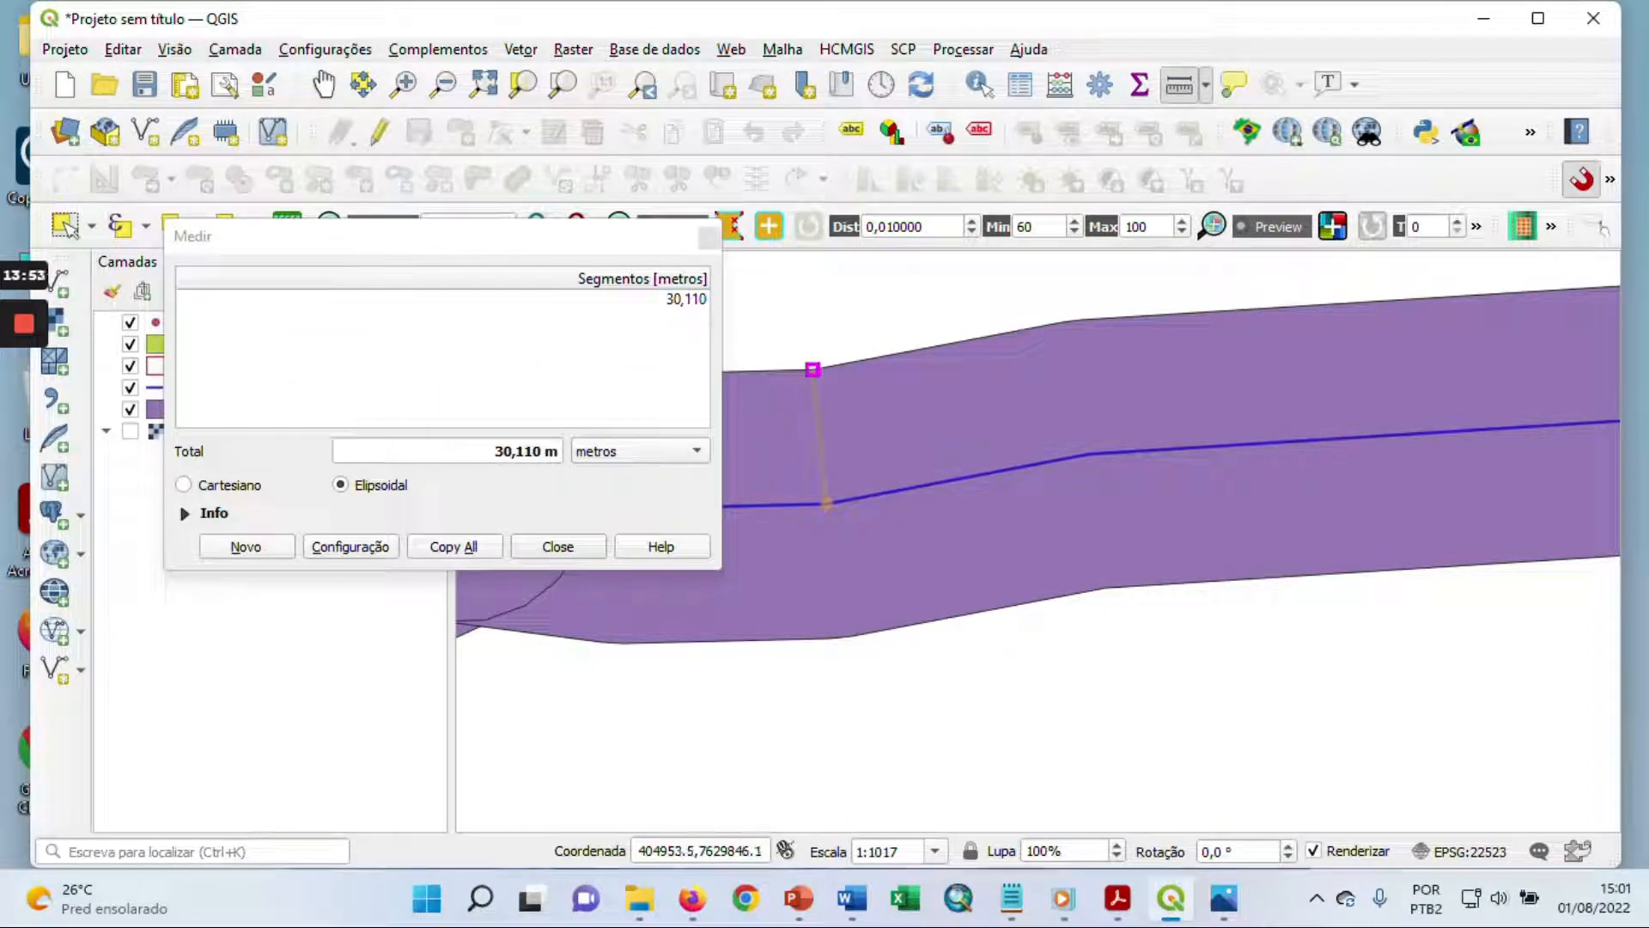
left_click(539, 546)
Step: Examine how the spring buffers and the drainage buffer meet along the western tributaries
scroll(800, 471, "down", 3)
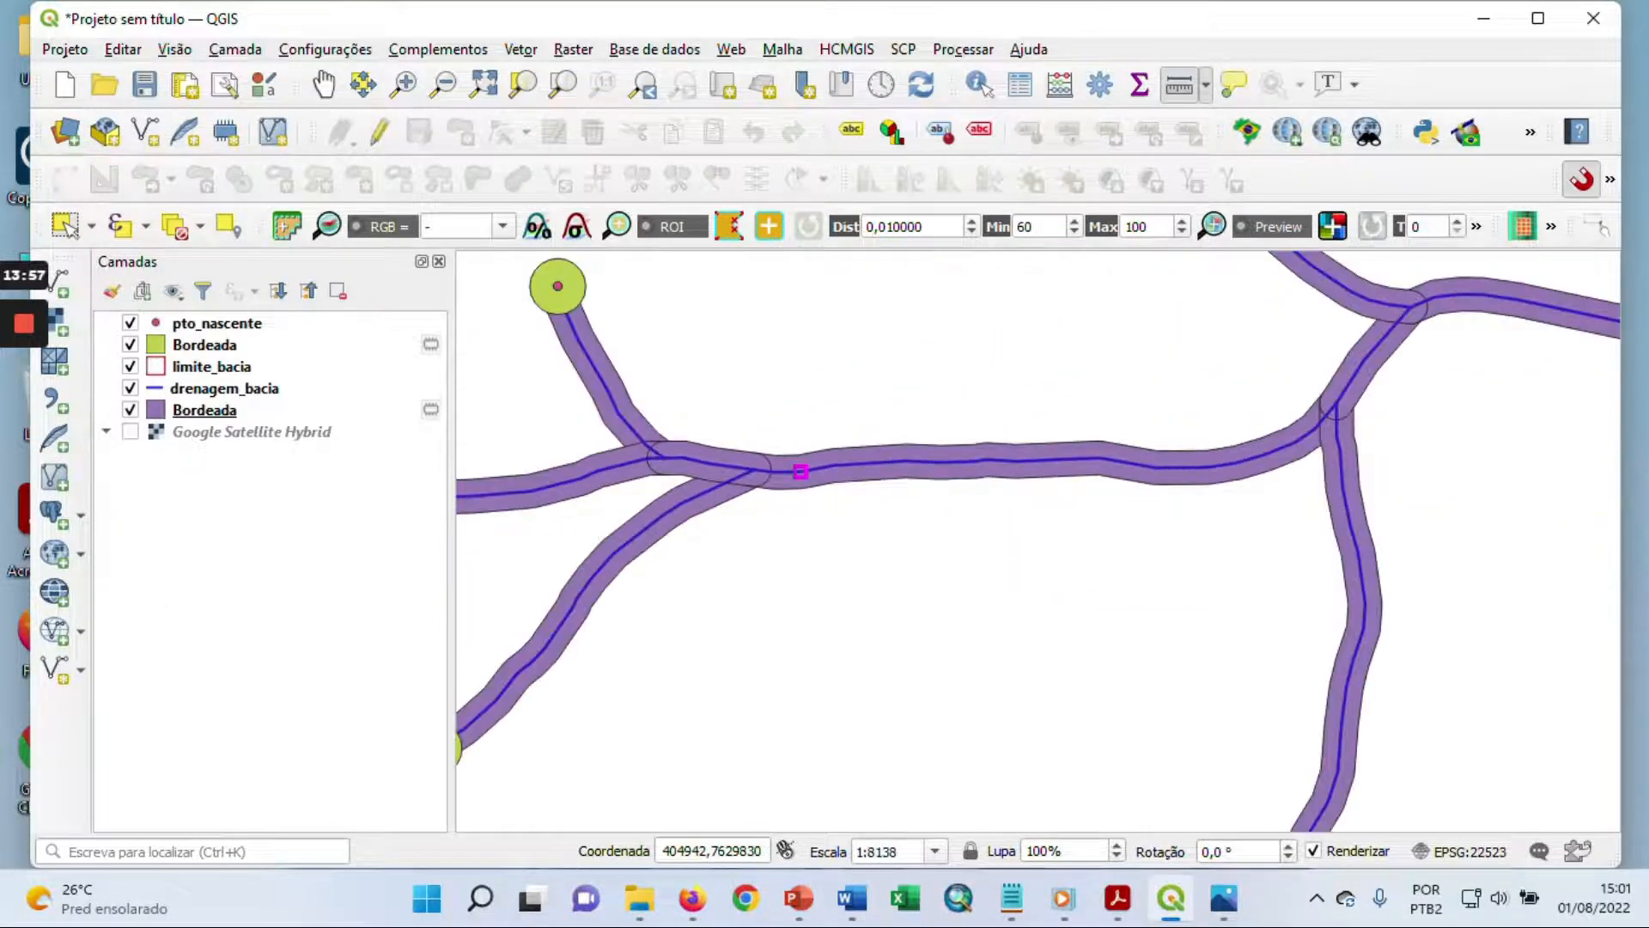
scroll(800, 471, "down", 2)
left_click_drag(865, 458, 755, 563)
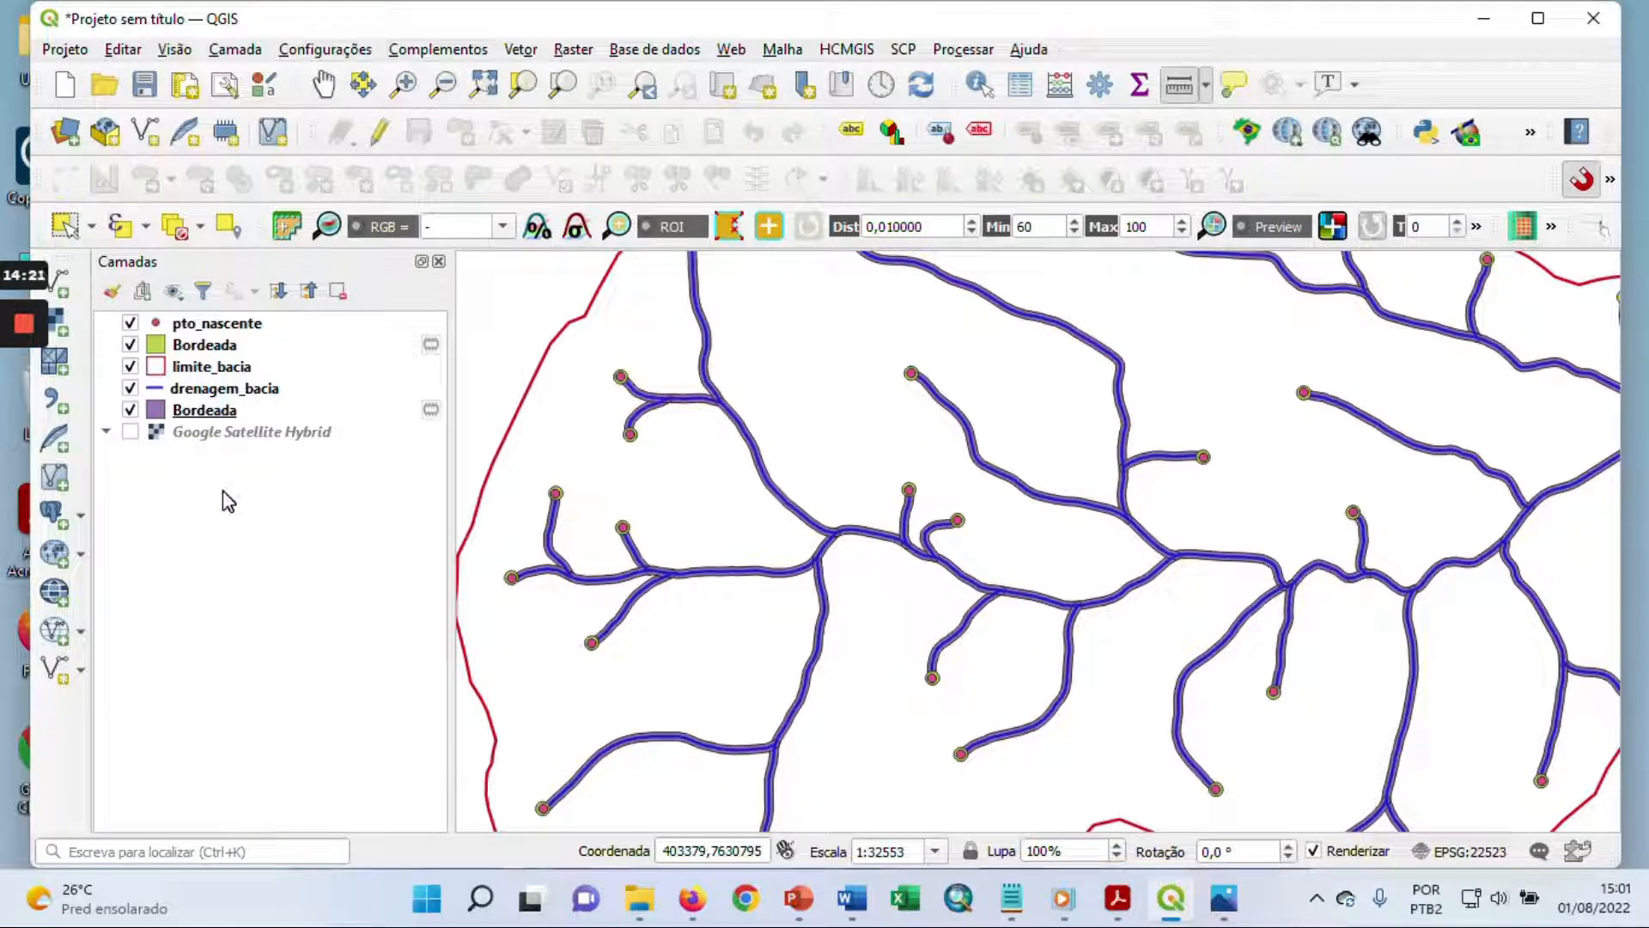
scroll(556, 493, "up", 1)
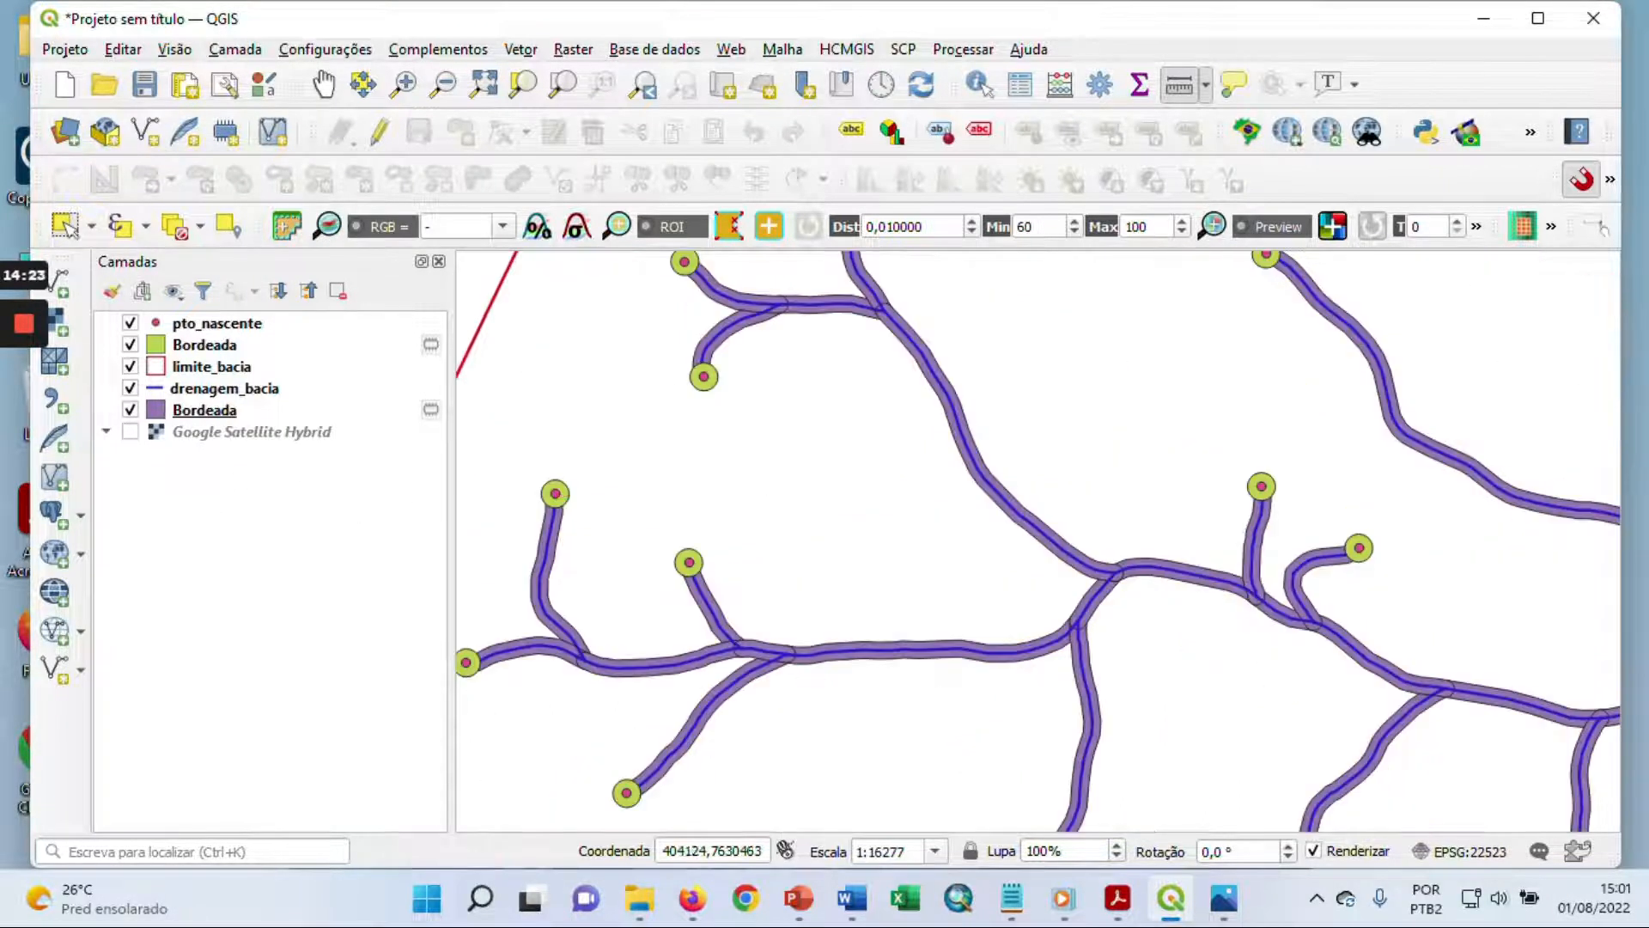
left_click_drag(555, 493, 754, 442)
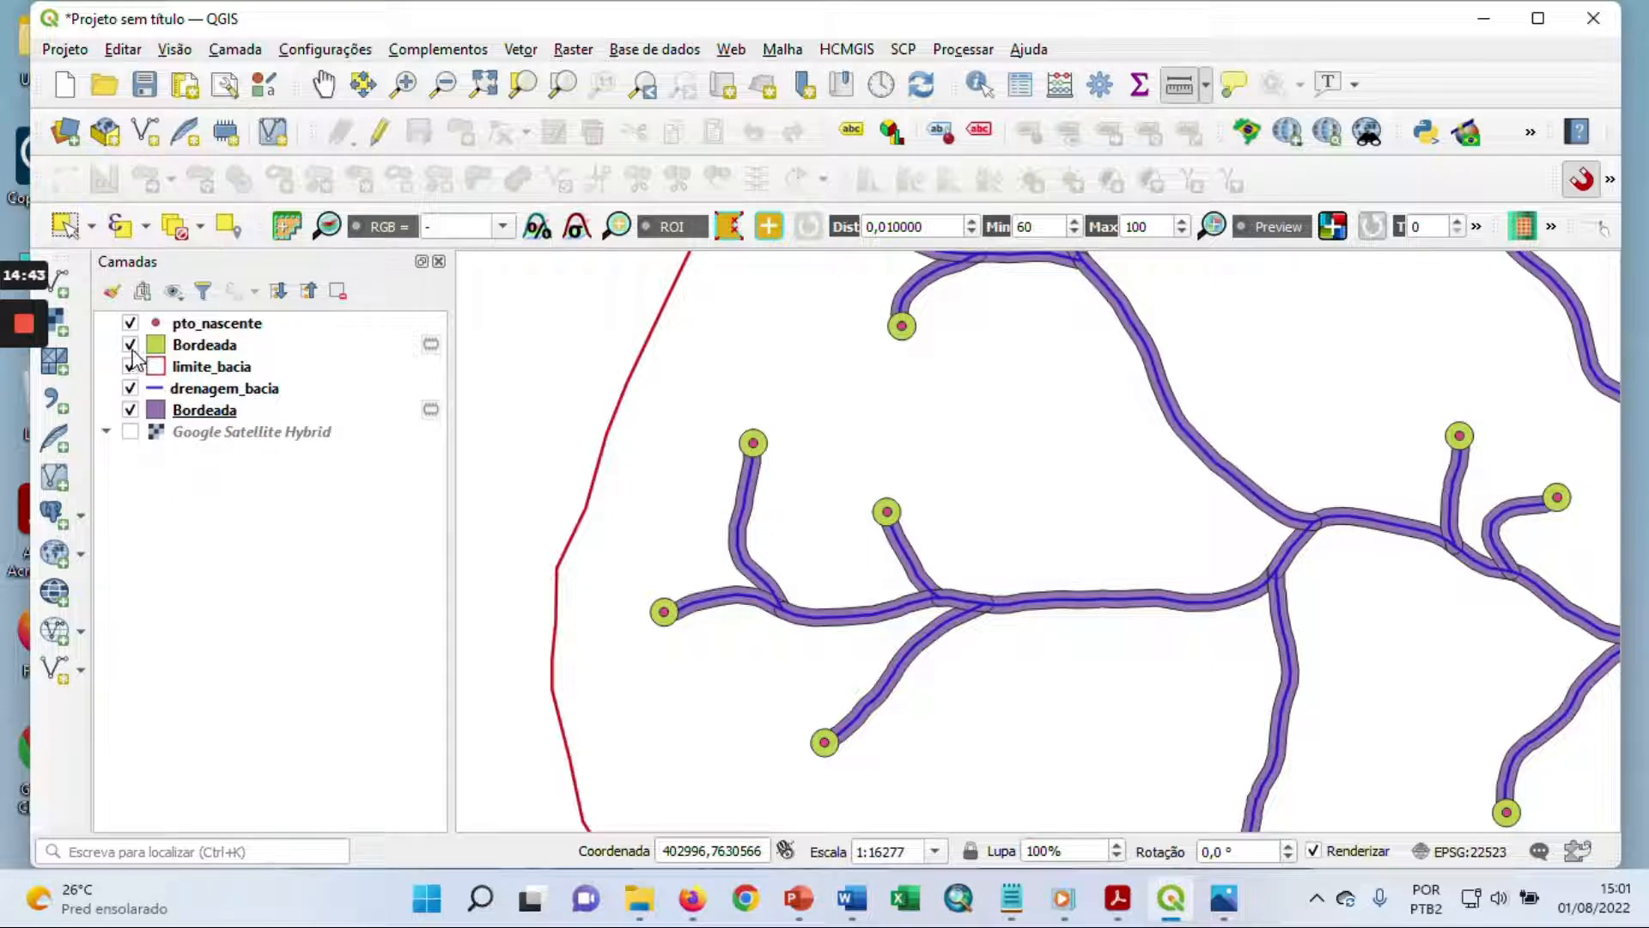
scroll(746, 459, "up", 1)
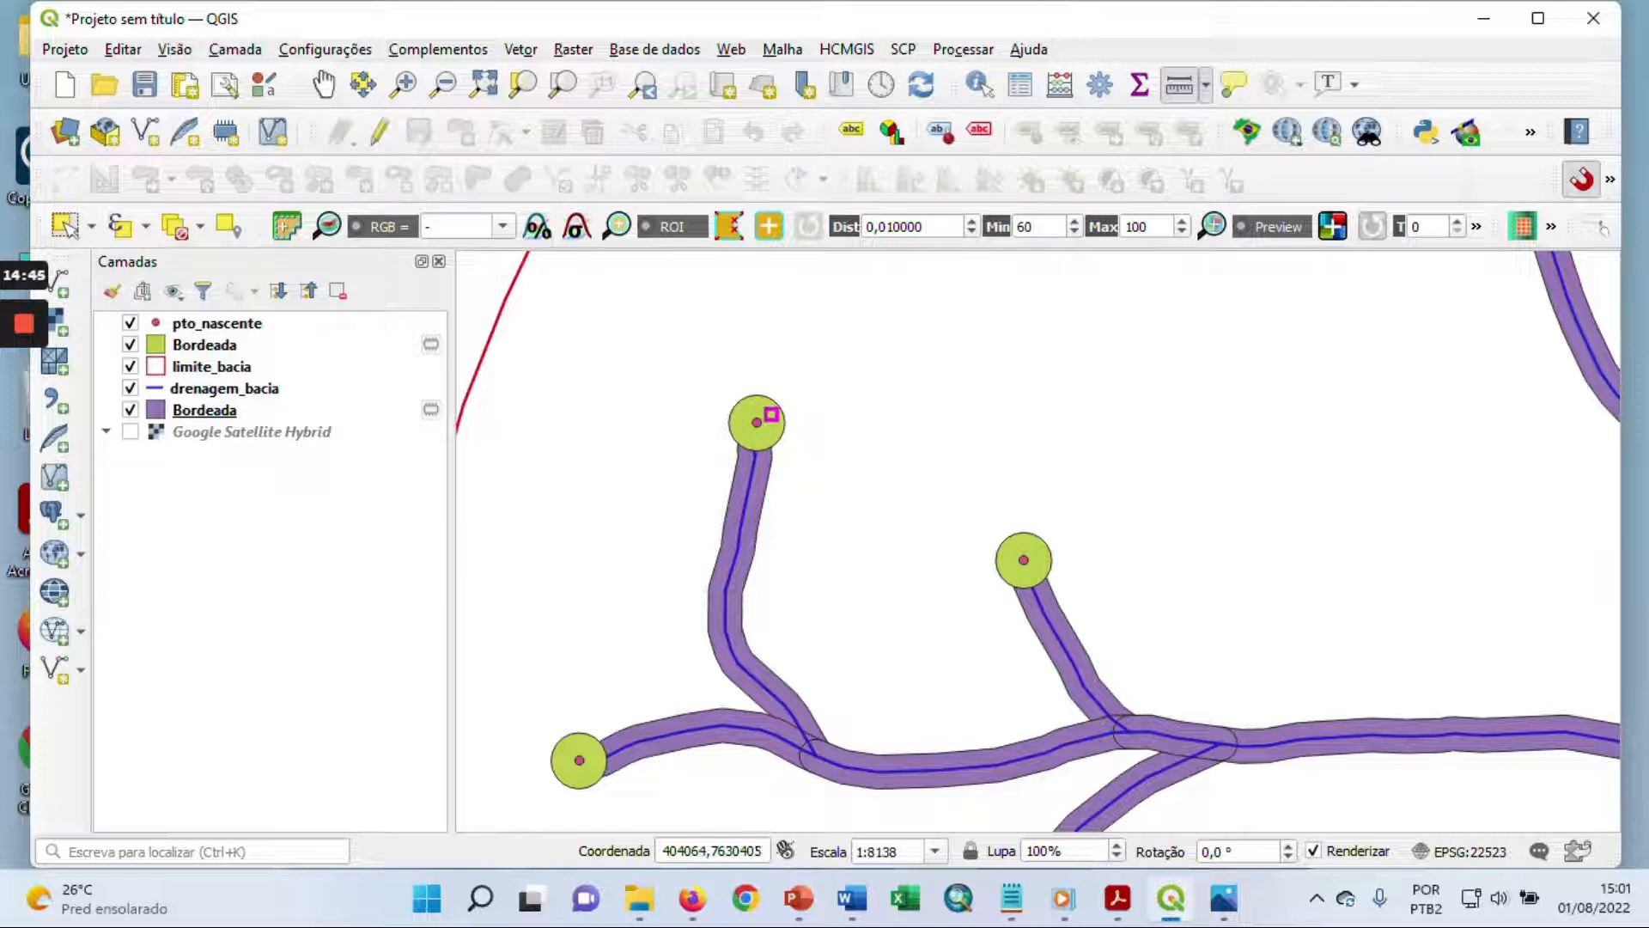
scroll(766, 420, "up", 1)
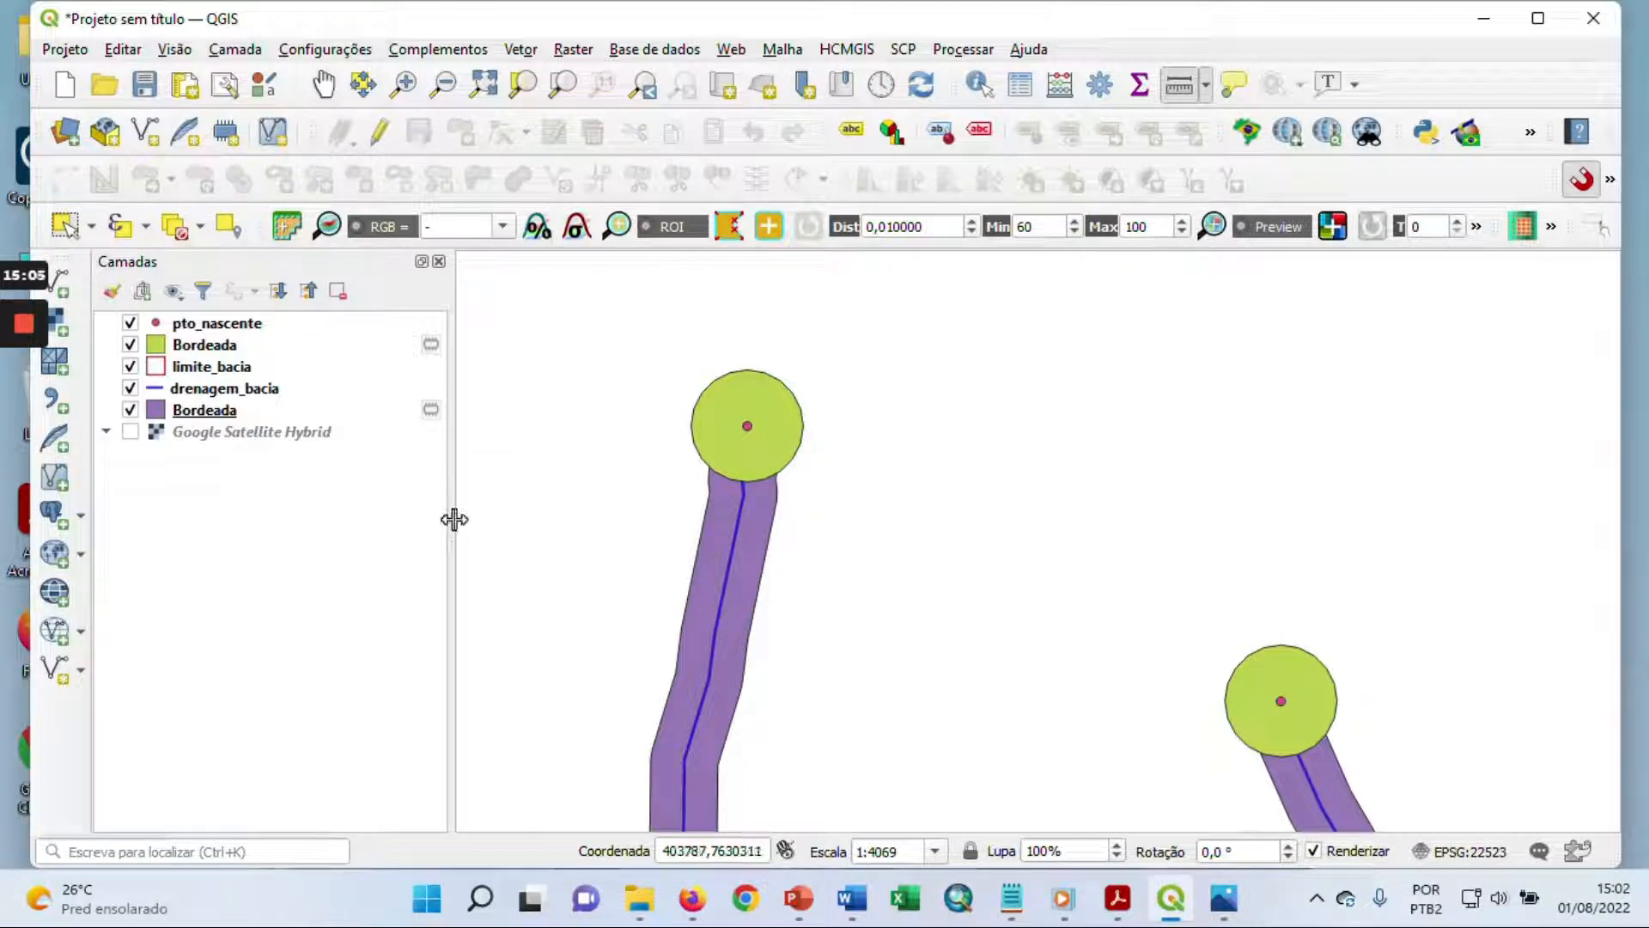
scroll(726, 369, "down", 1)
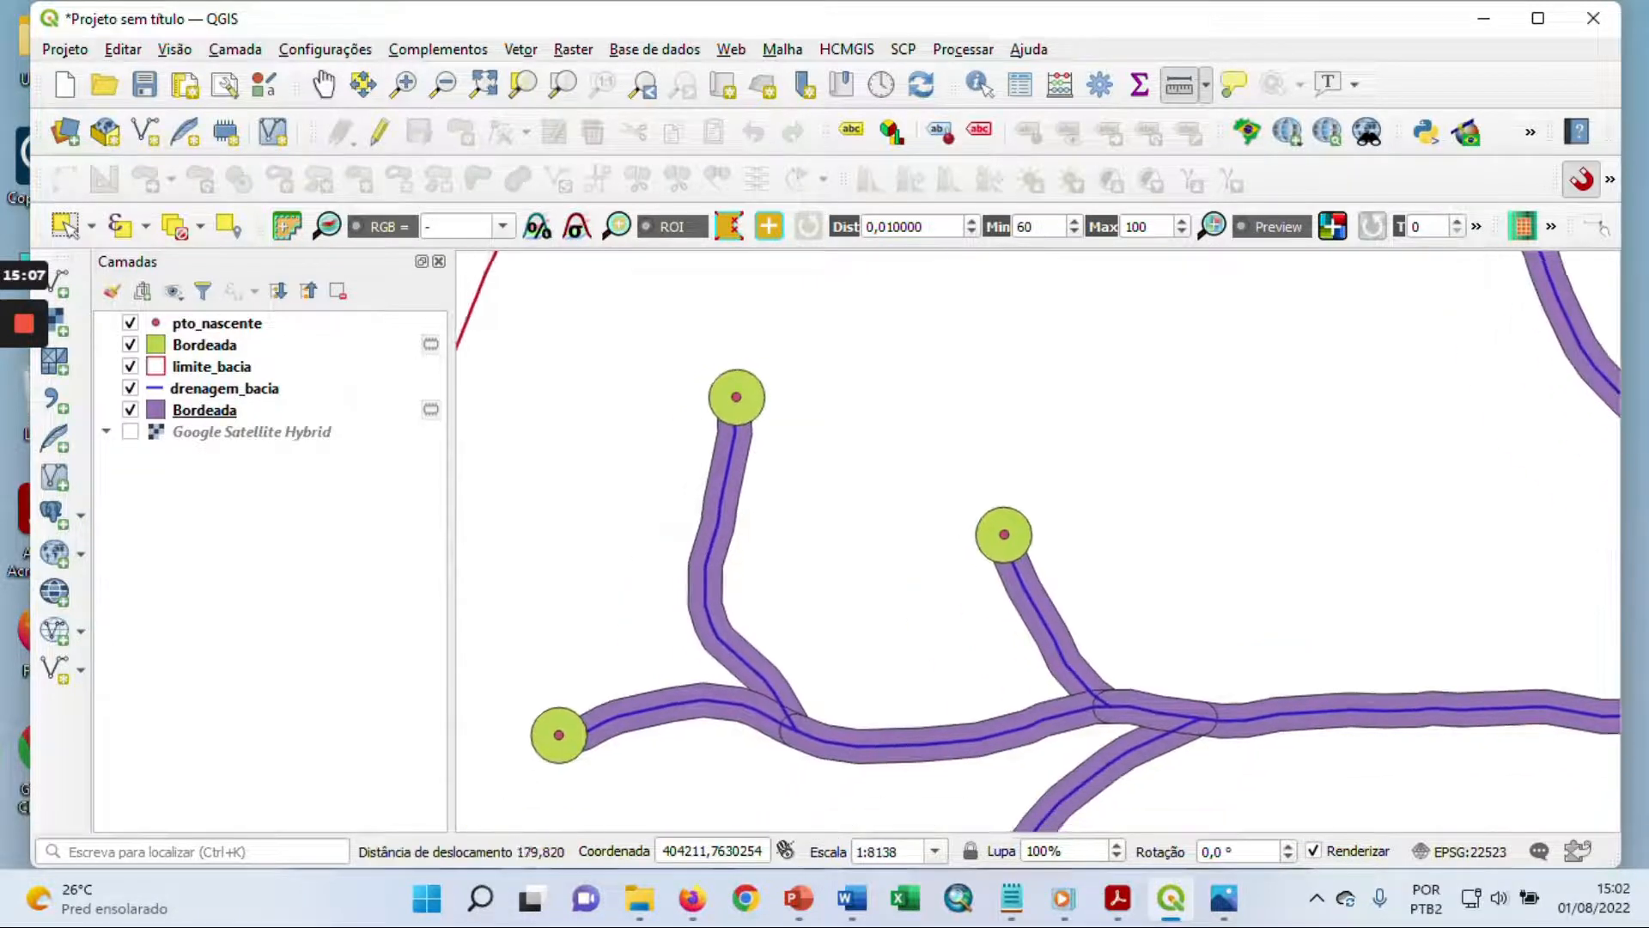
left_click_drag(822, 472, 889, 404)
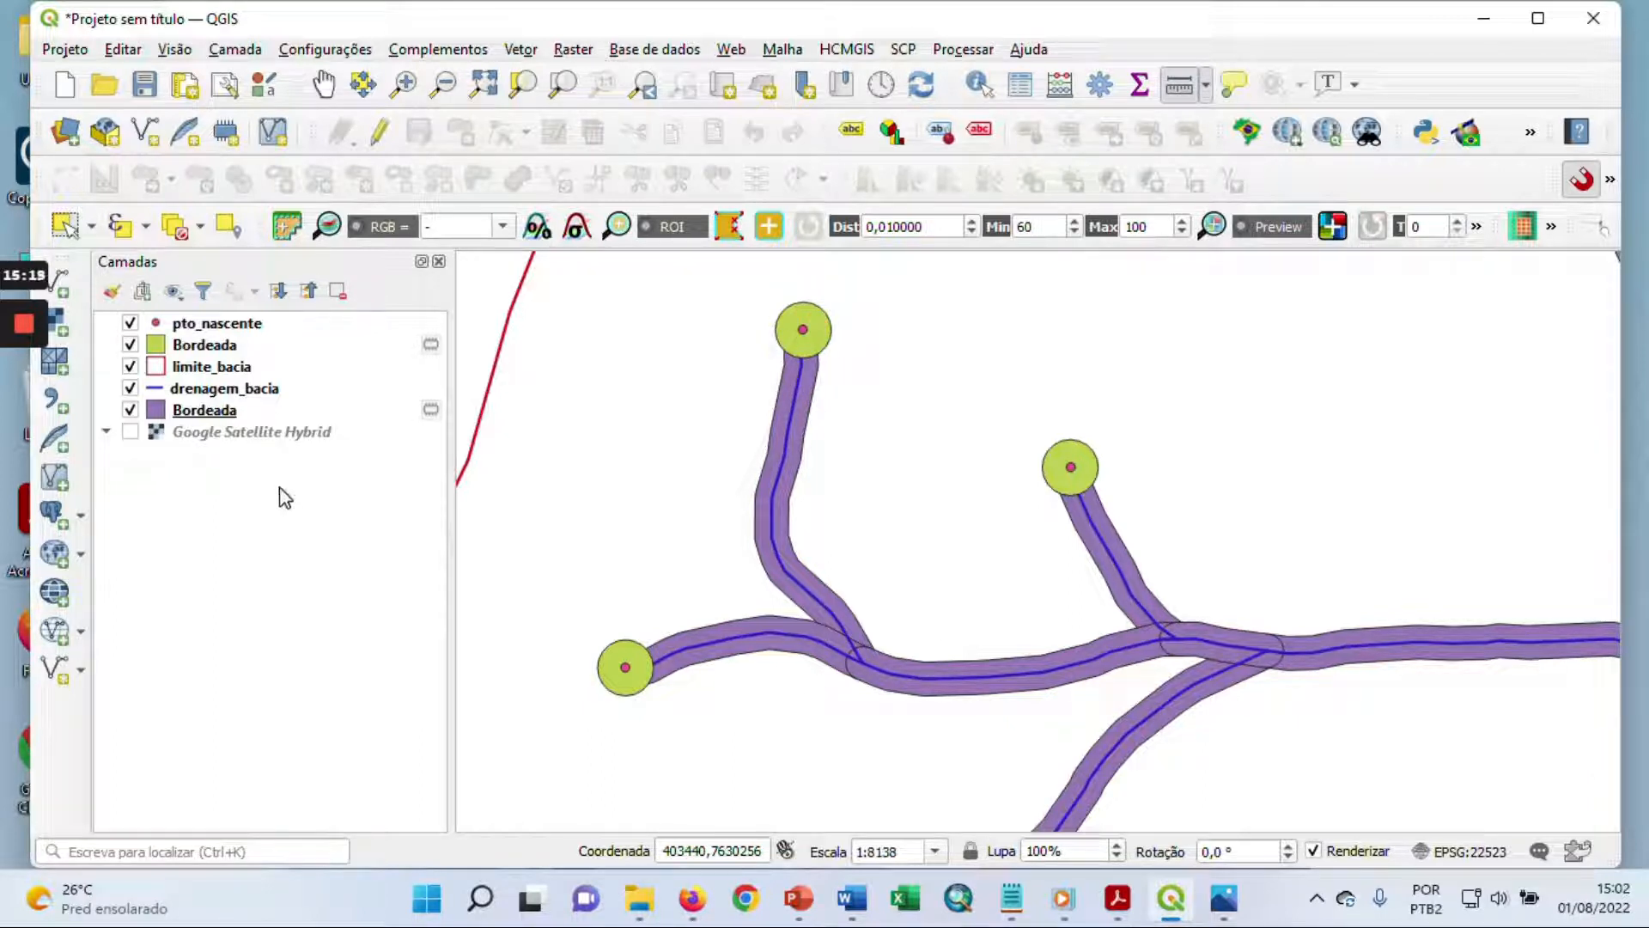
Step: Hide the pto_nascente and drenagem_bacia layers, leaving both buffer layers shown
left_click(129, 324)
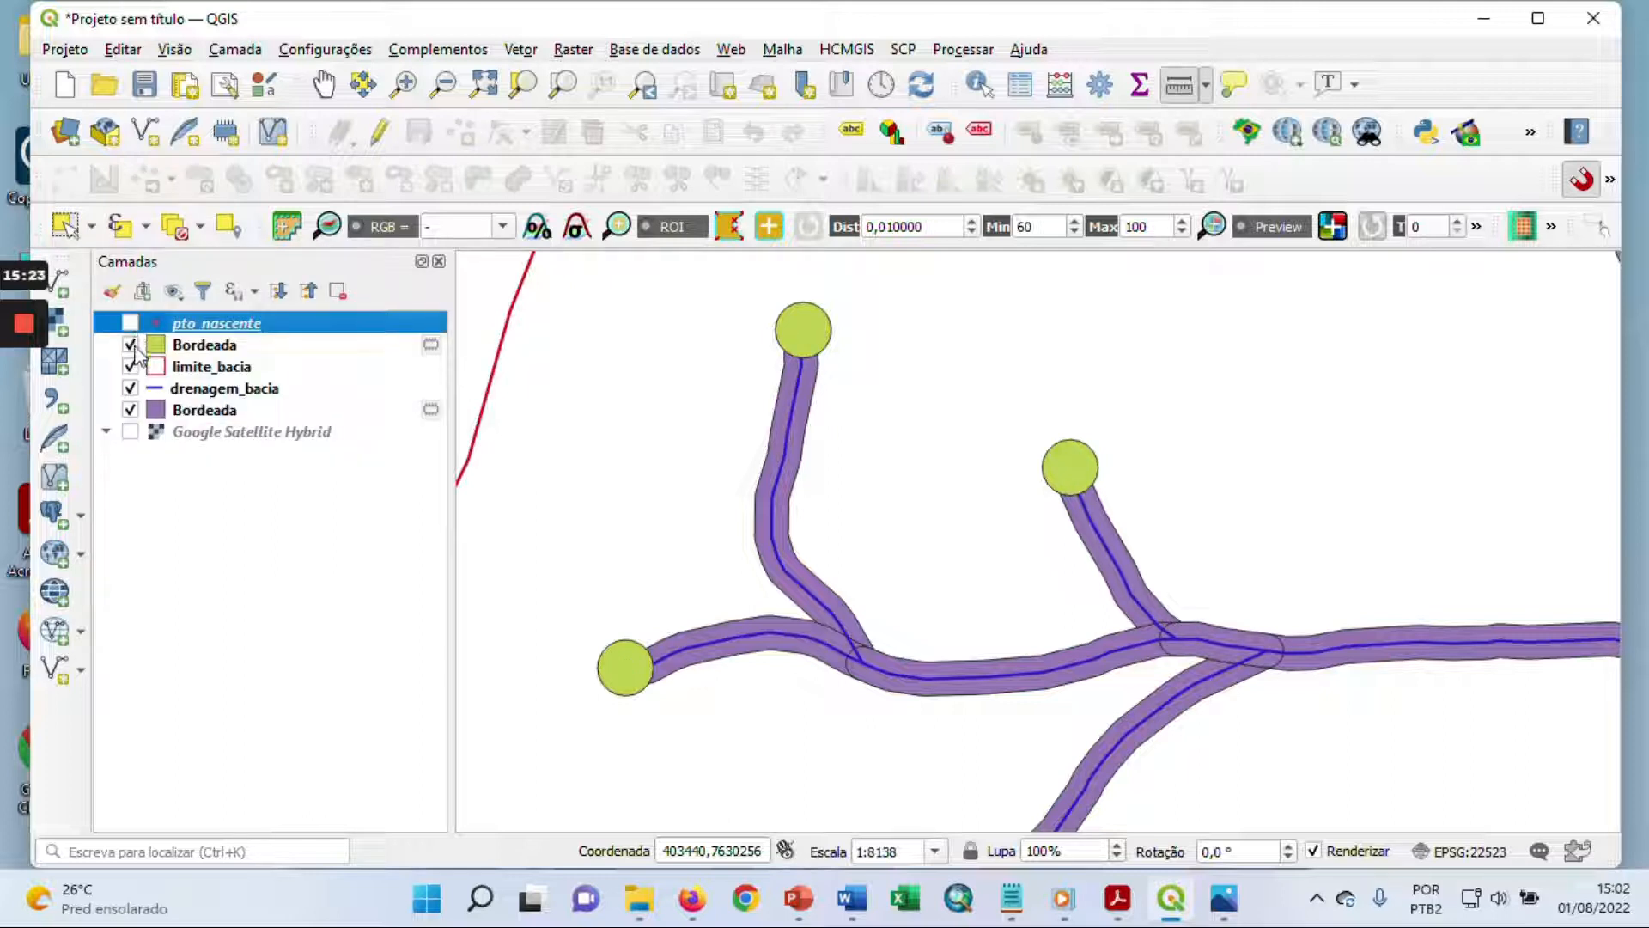
left_click(131, 391)
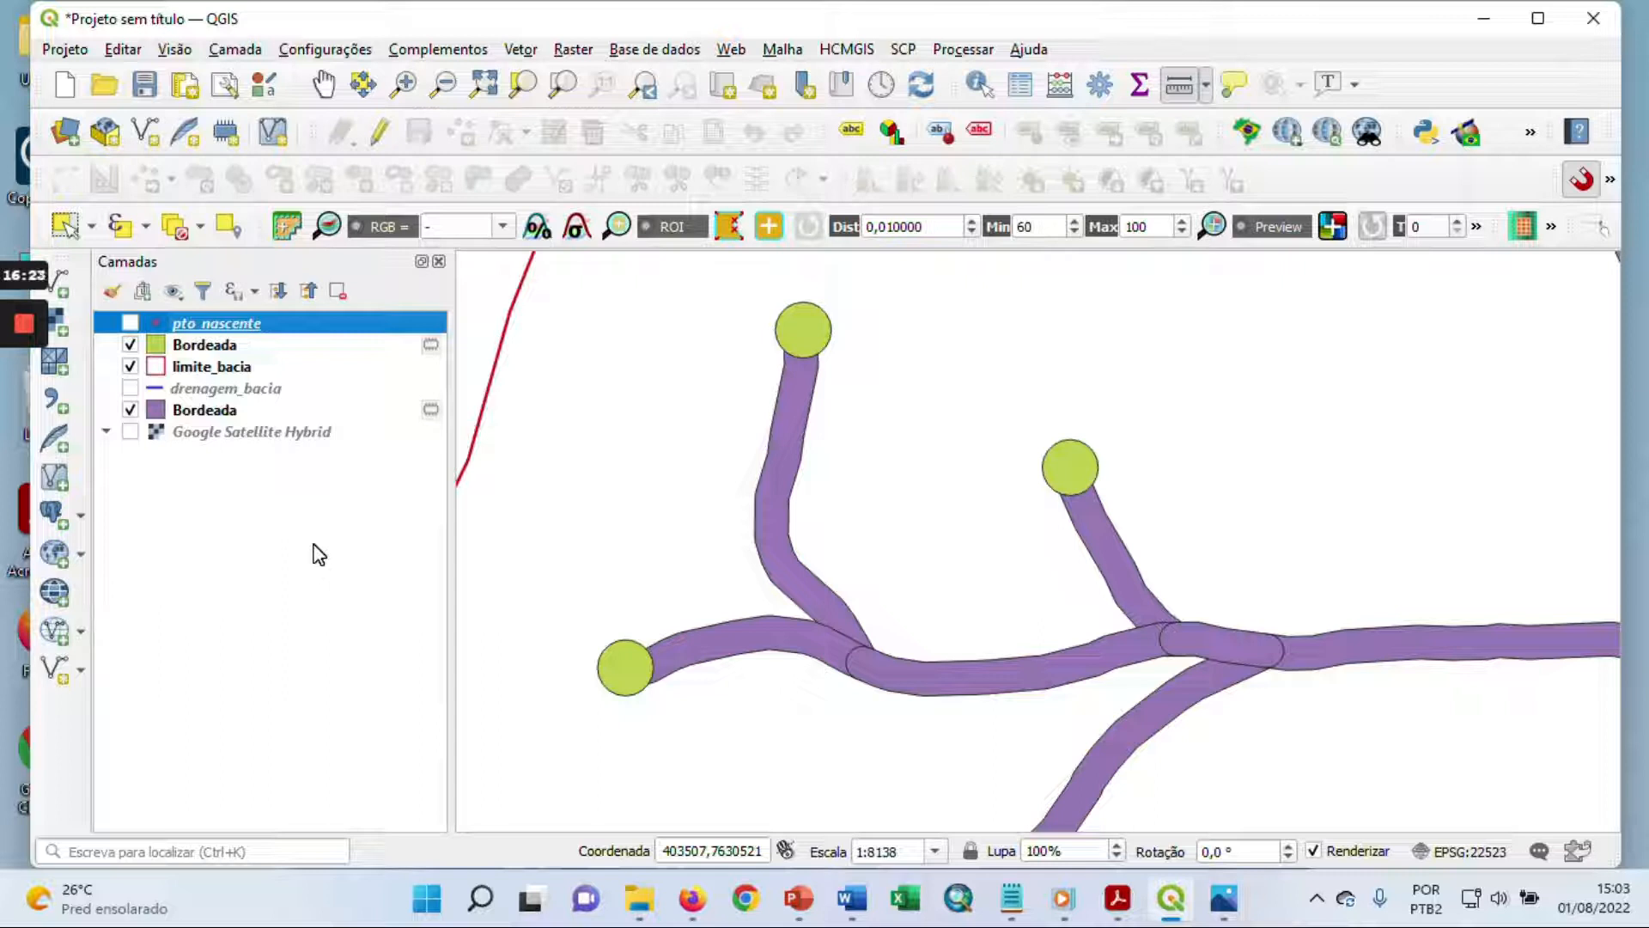
Step: Check the limite_bacia layer's coordinate reference system and provider information in its properties, and hide the layer
left_click(237, 371)
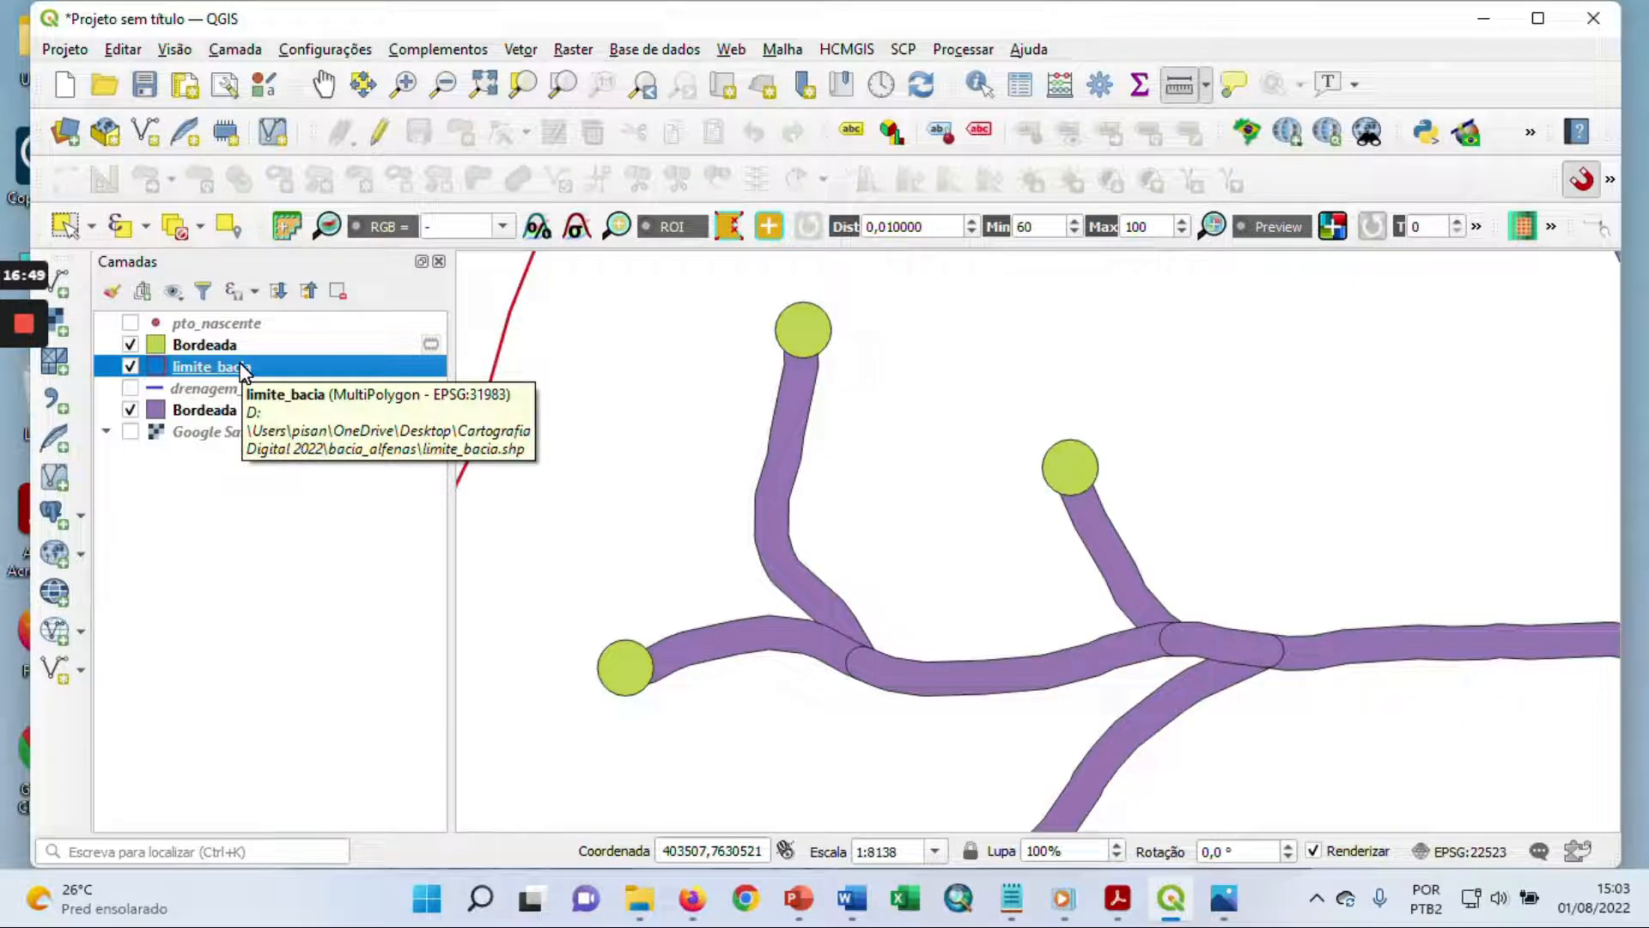
right_click(241, 368)
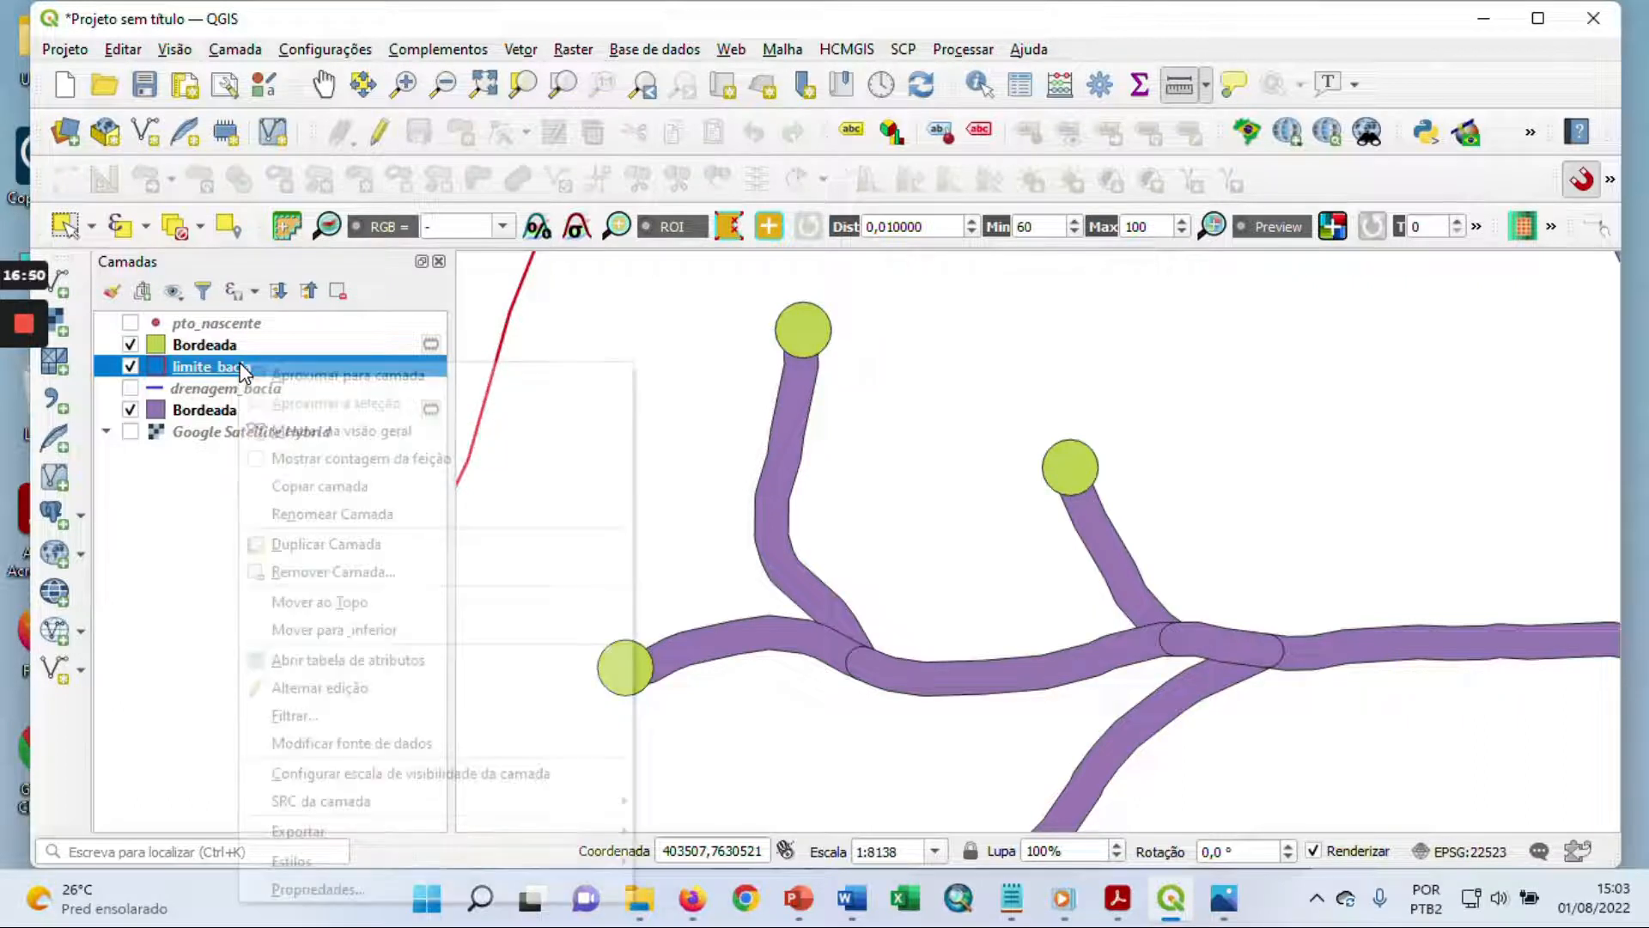
left_click(389, 879)
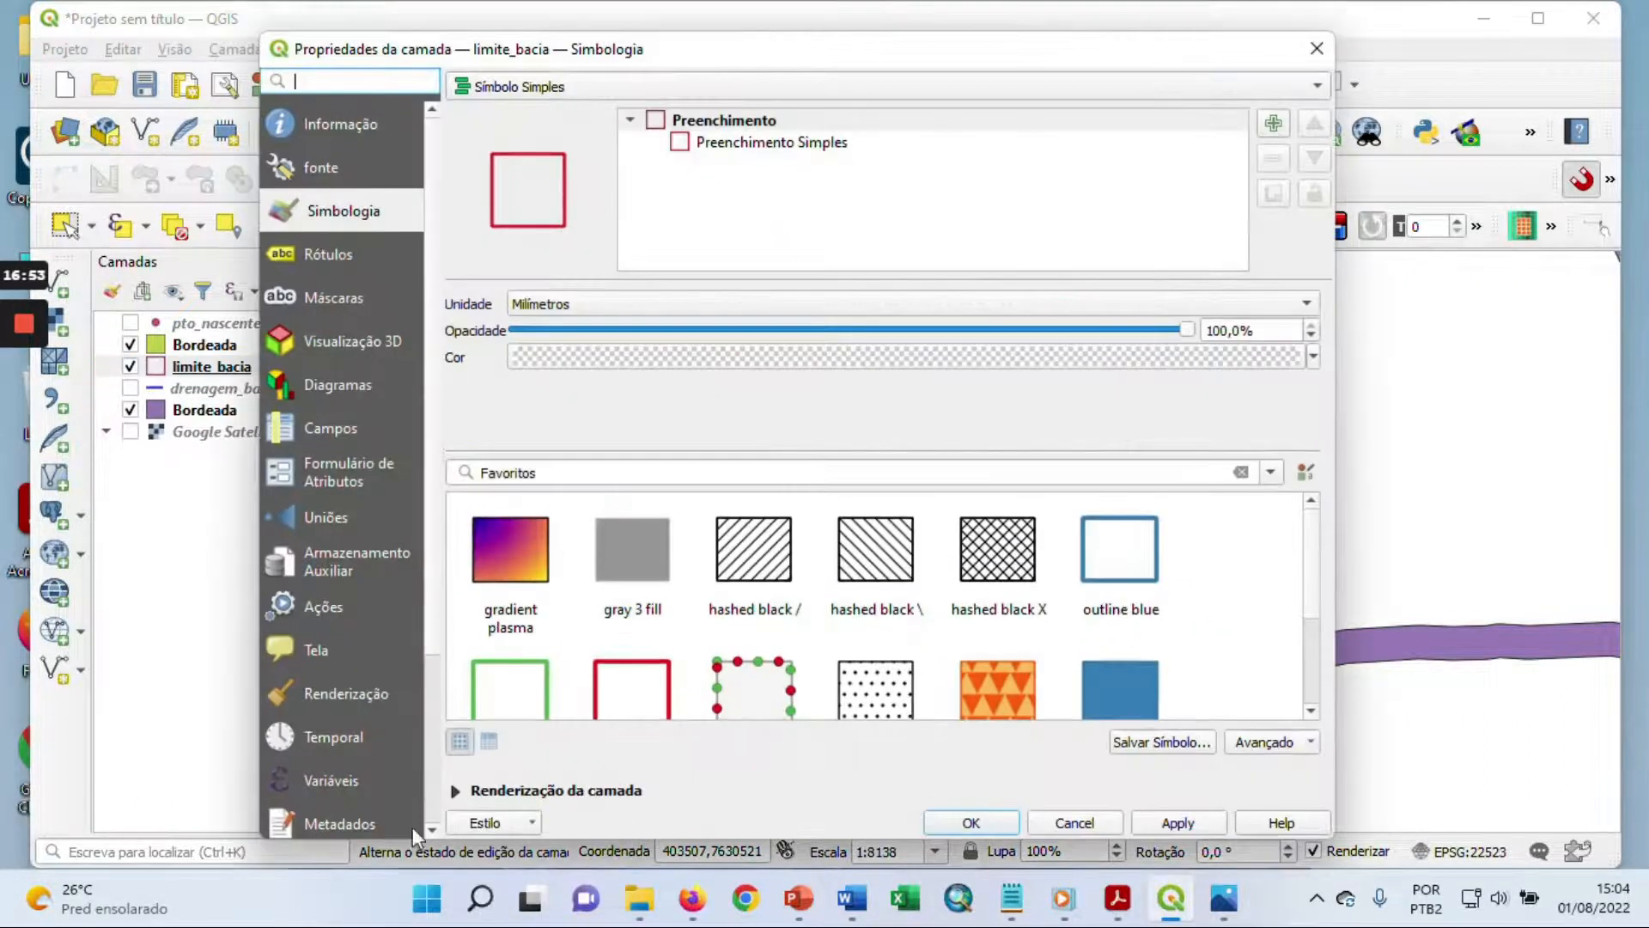
left_click(322, 170)
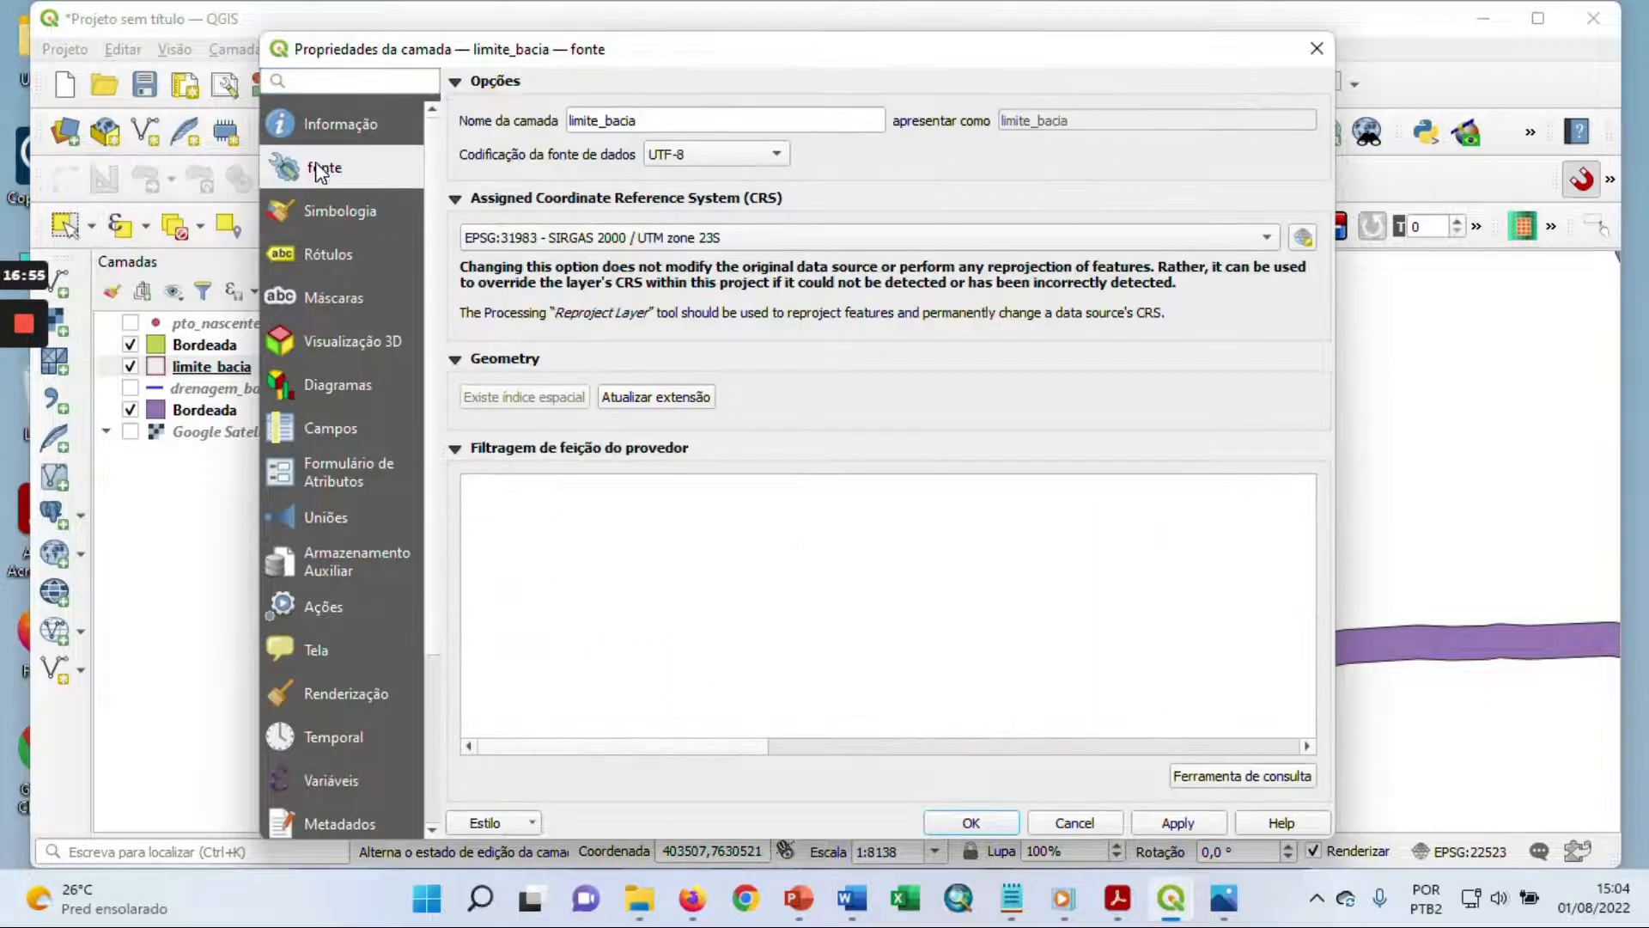
left_click(359, 122)
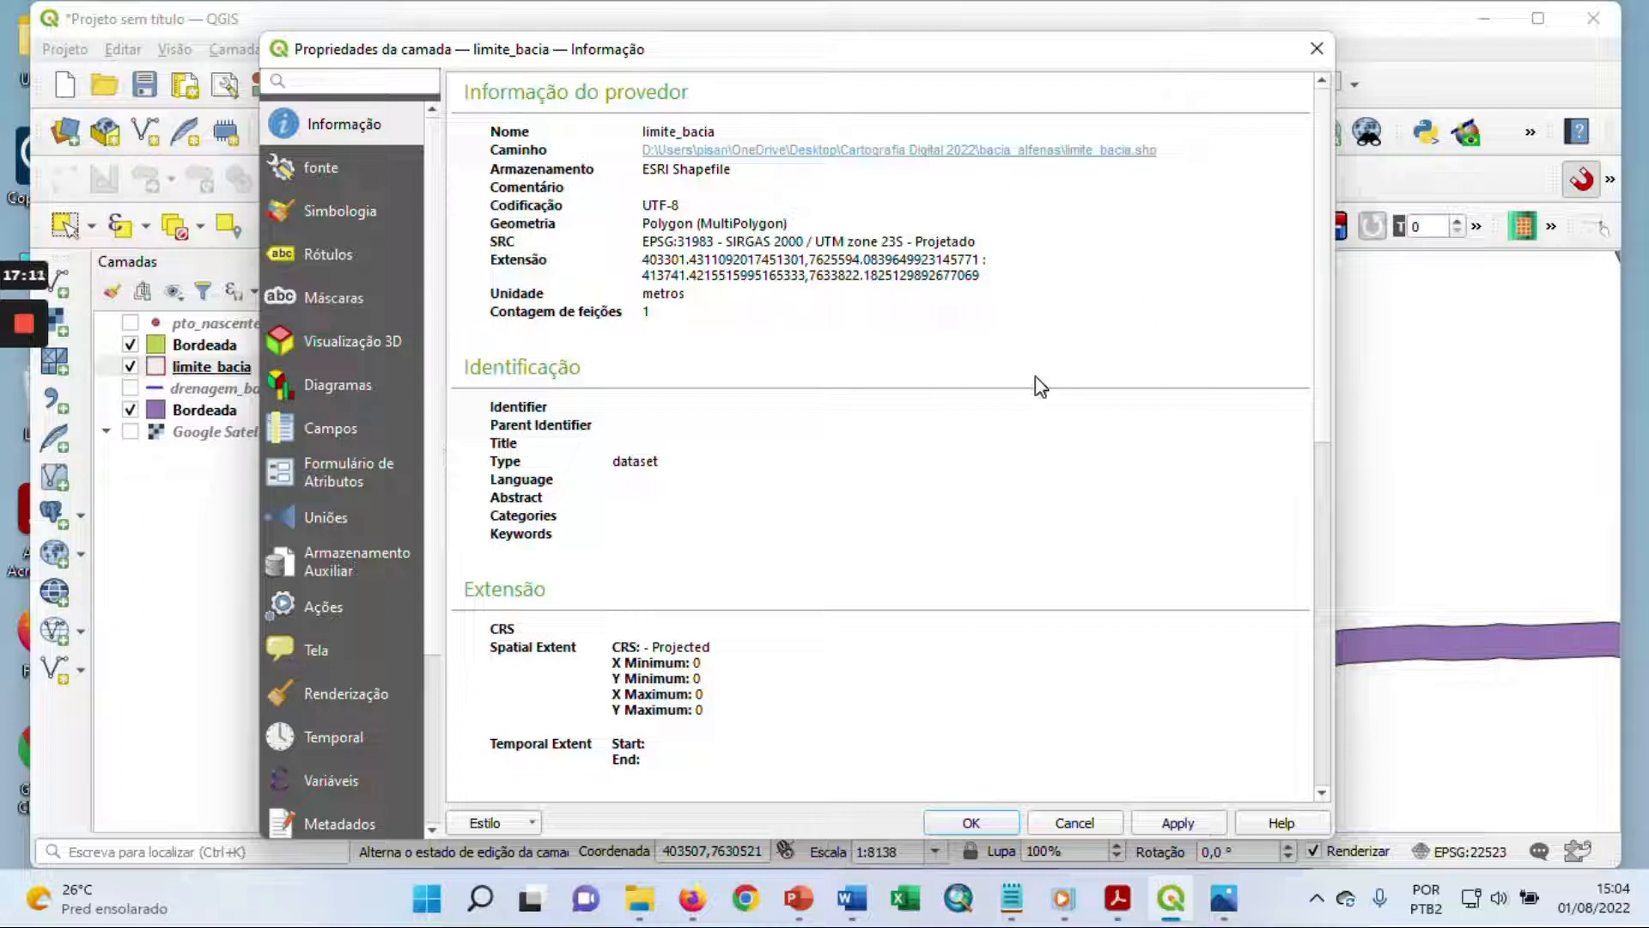
left_click(1089, 817)
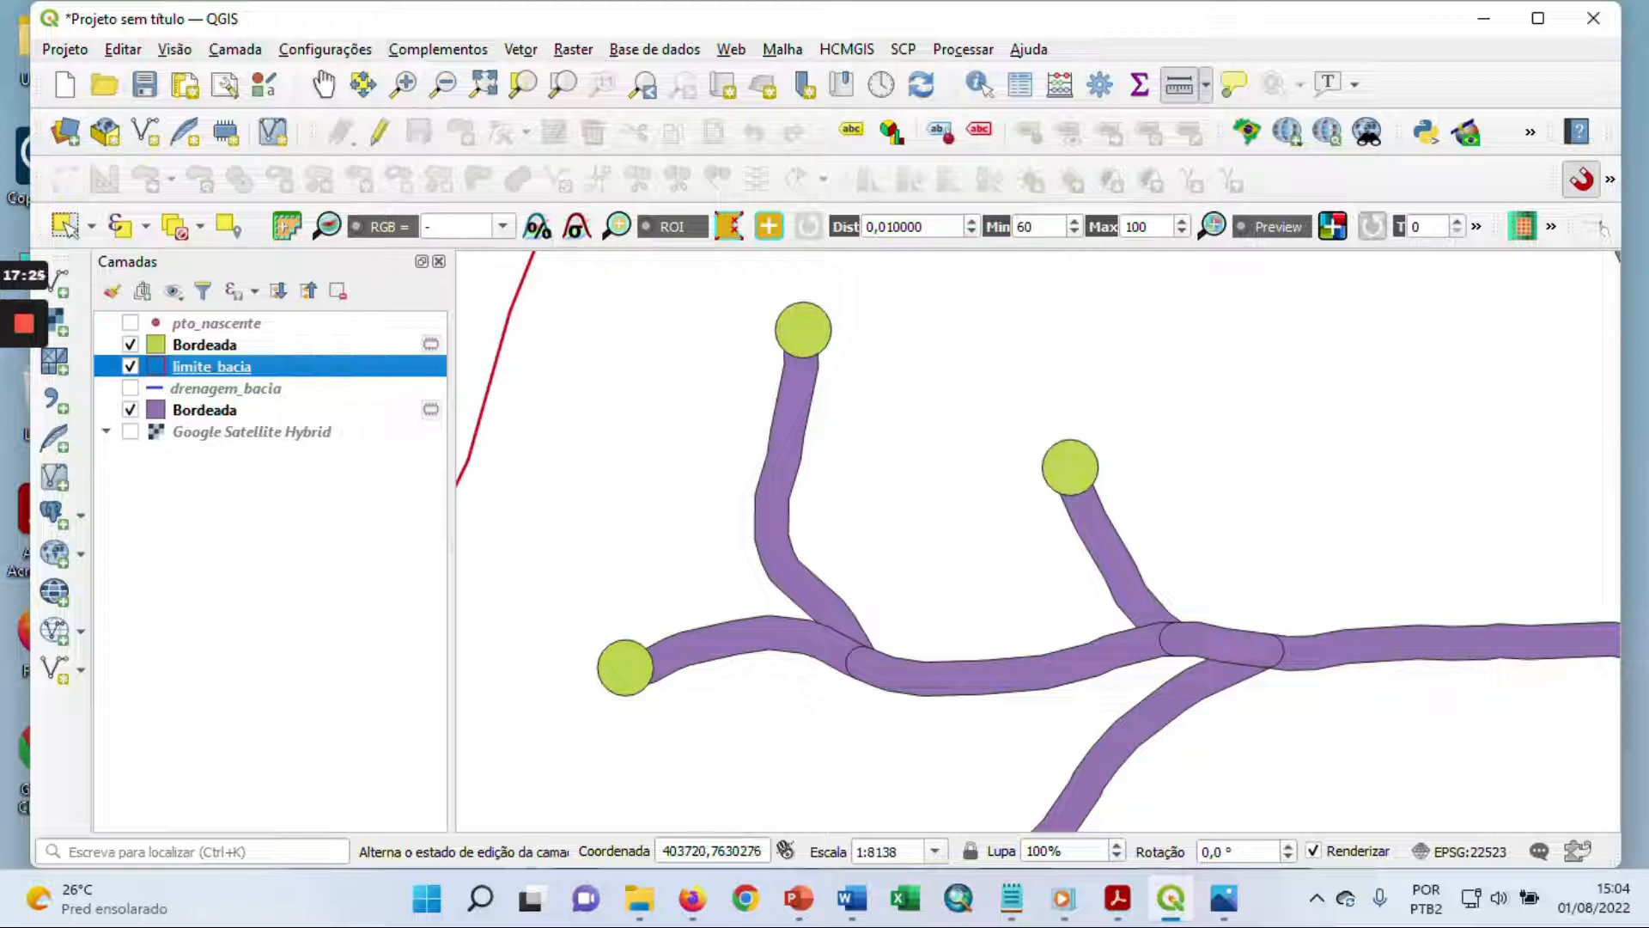
left_click(130, 366)
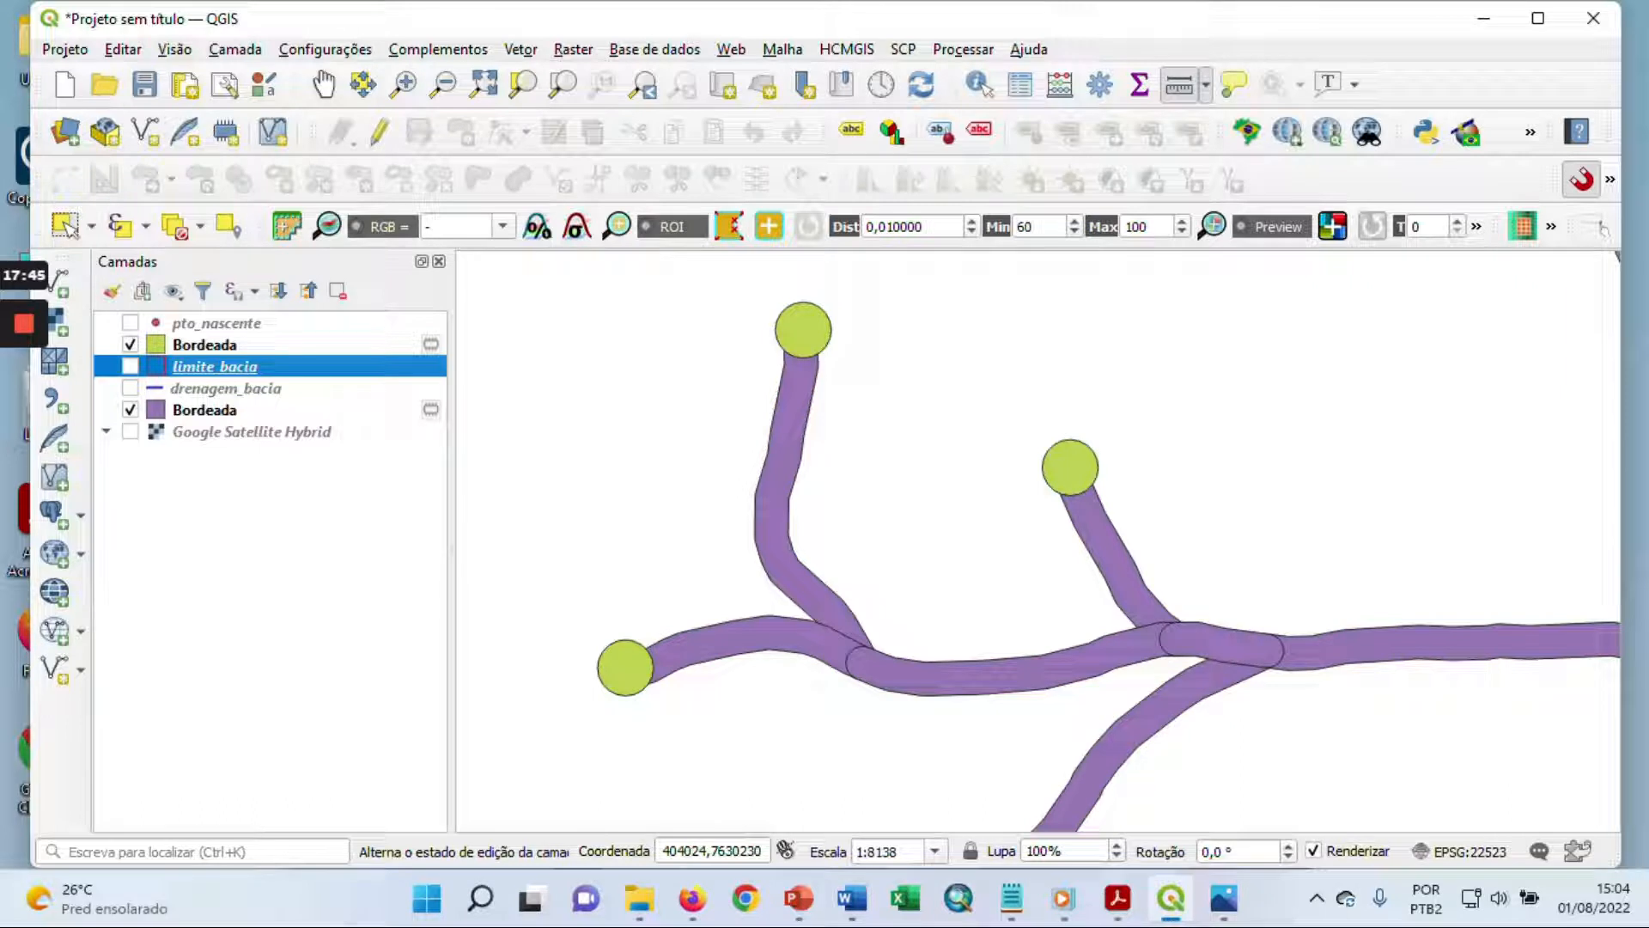
Step: Unite the two Bordeada buffer layers with the Union tool, using Bordeada [EPSG:22523] as input, and compare the result with the original buffers
left_click(521, 50)
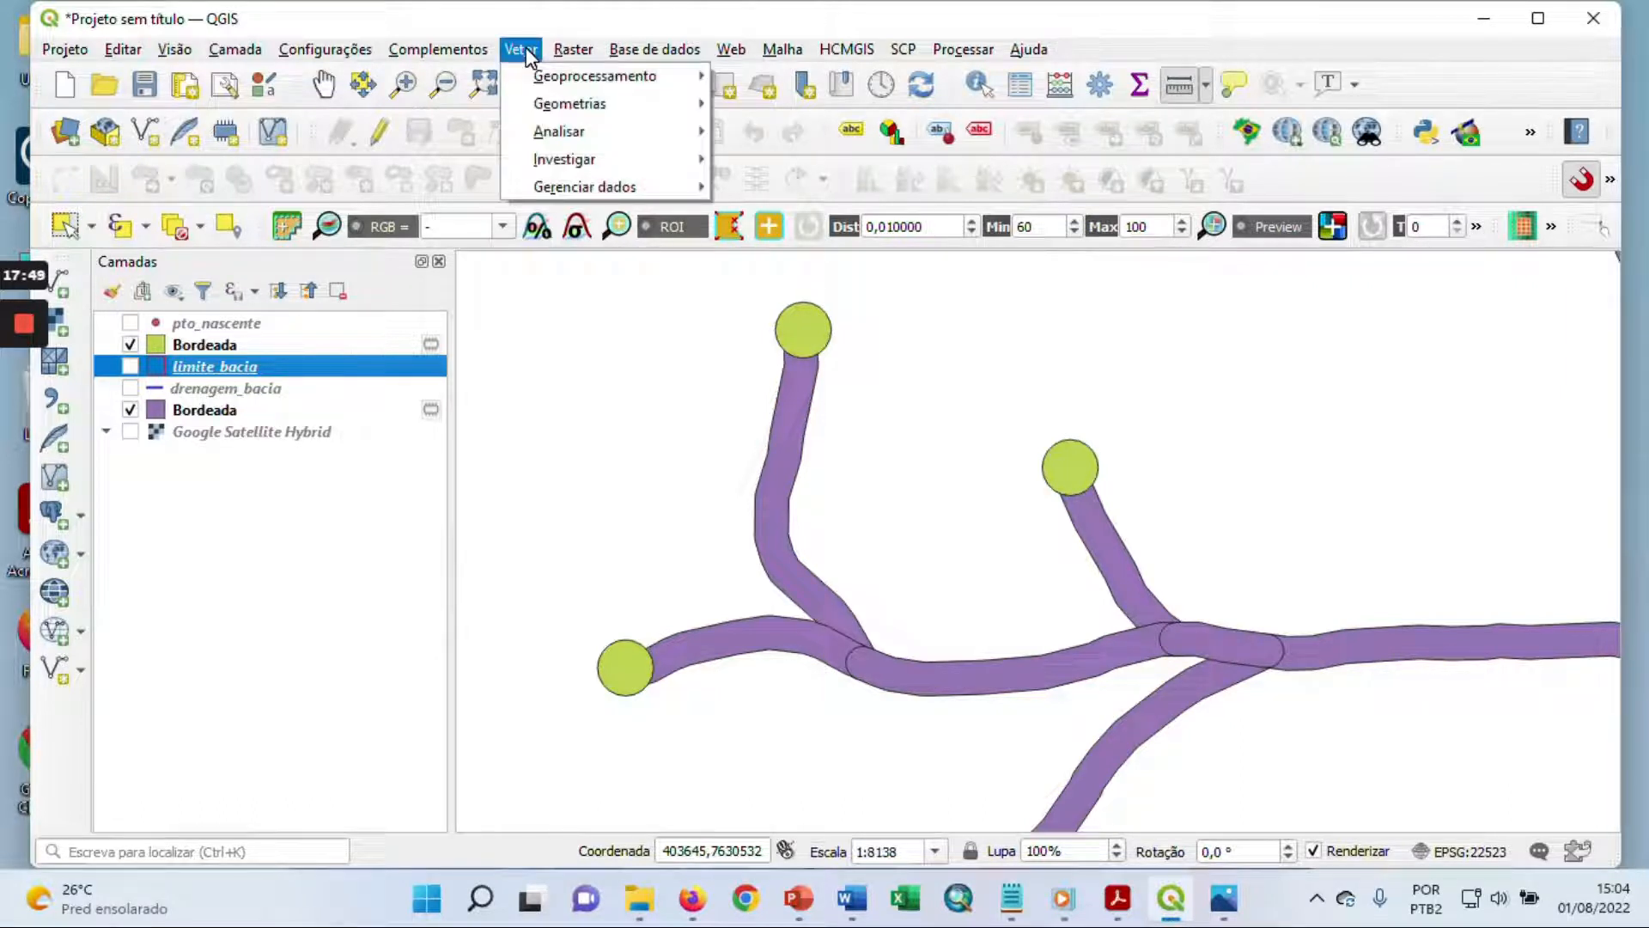
mouse_move(601, 79)
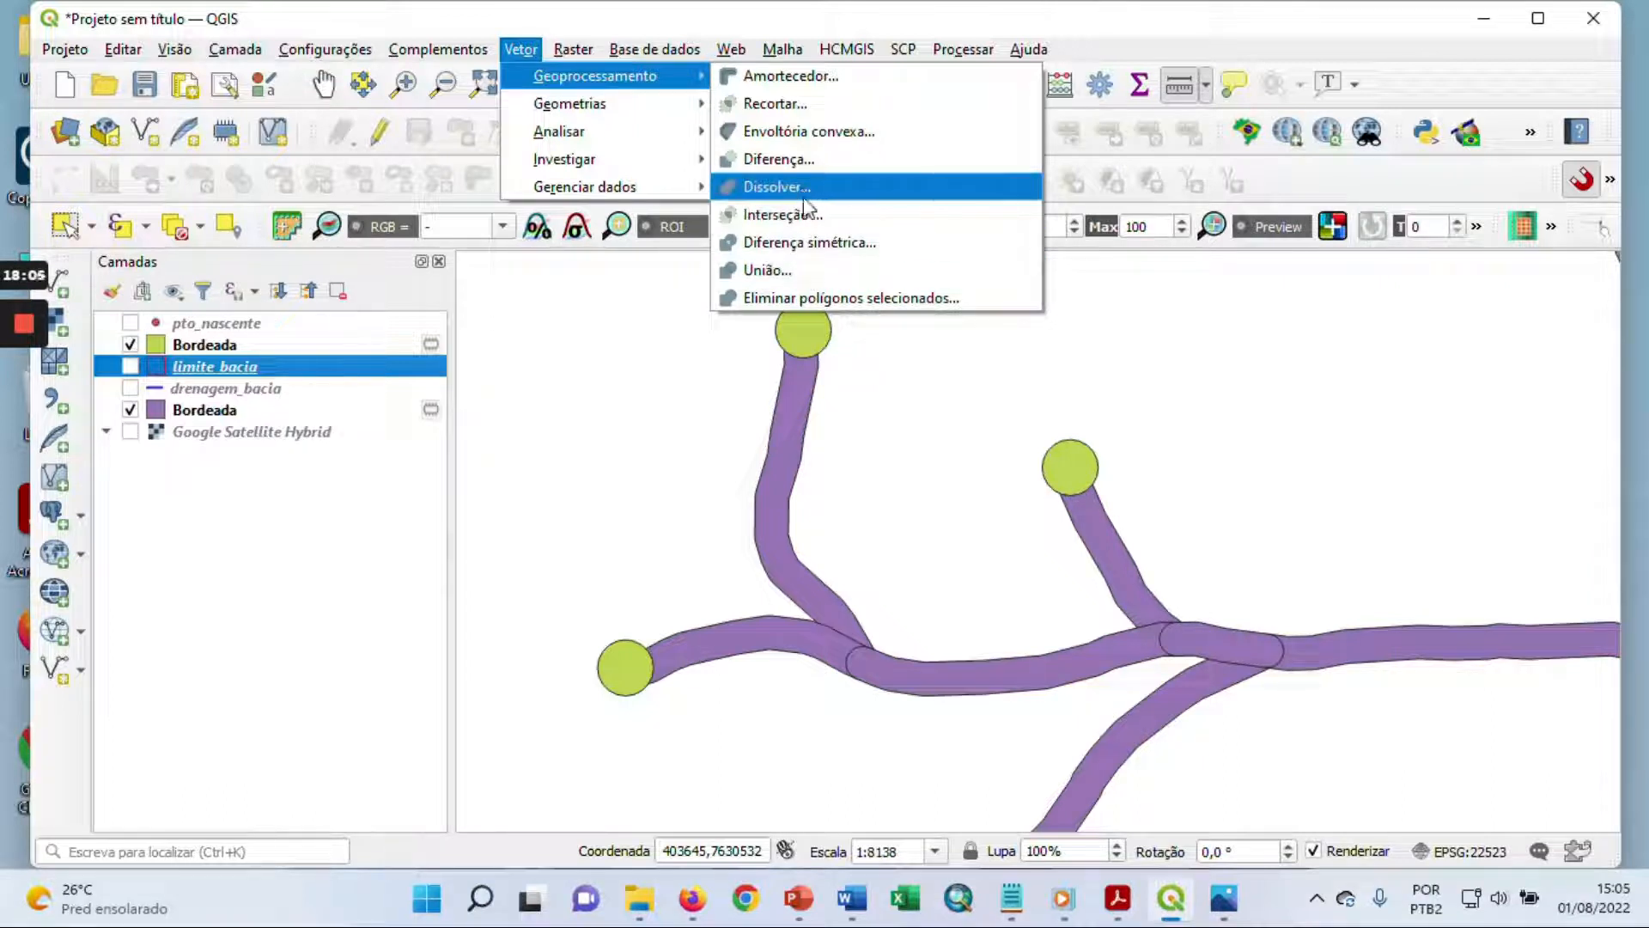
left_click(817, 273)
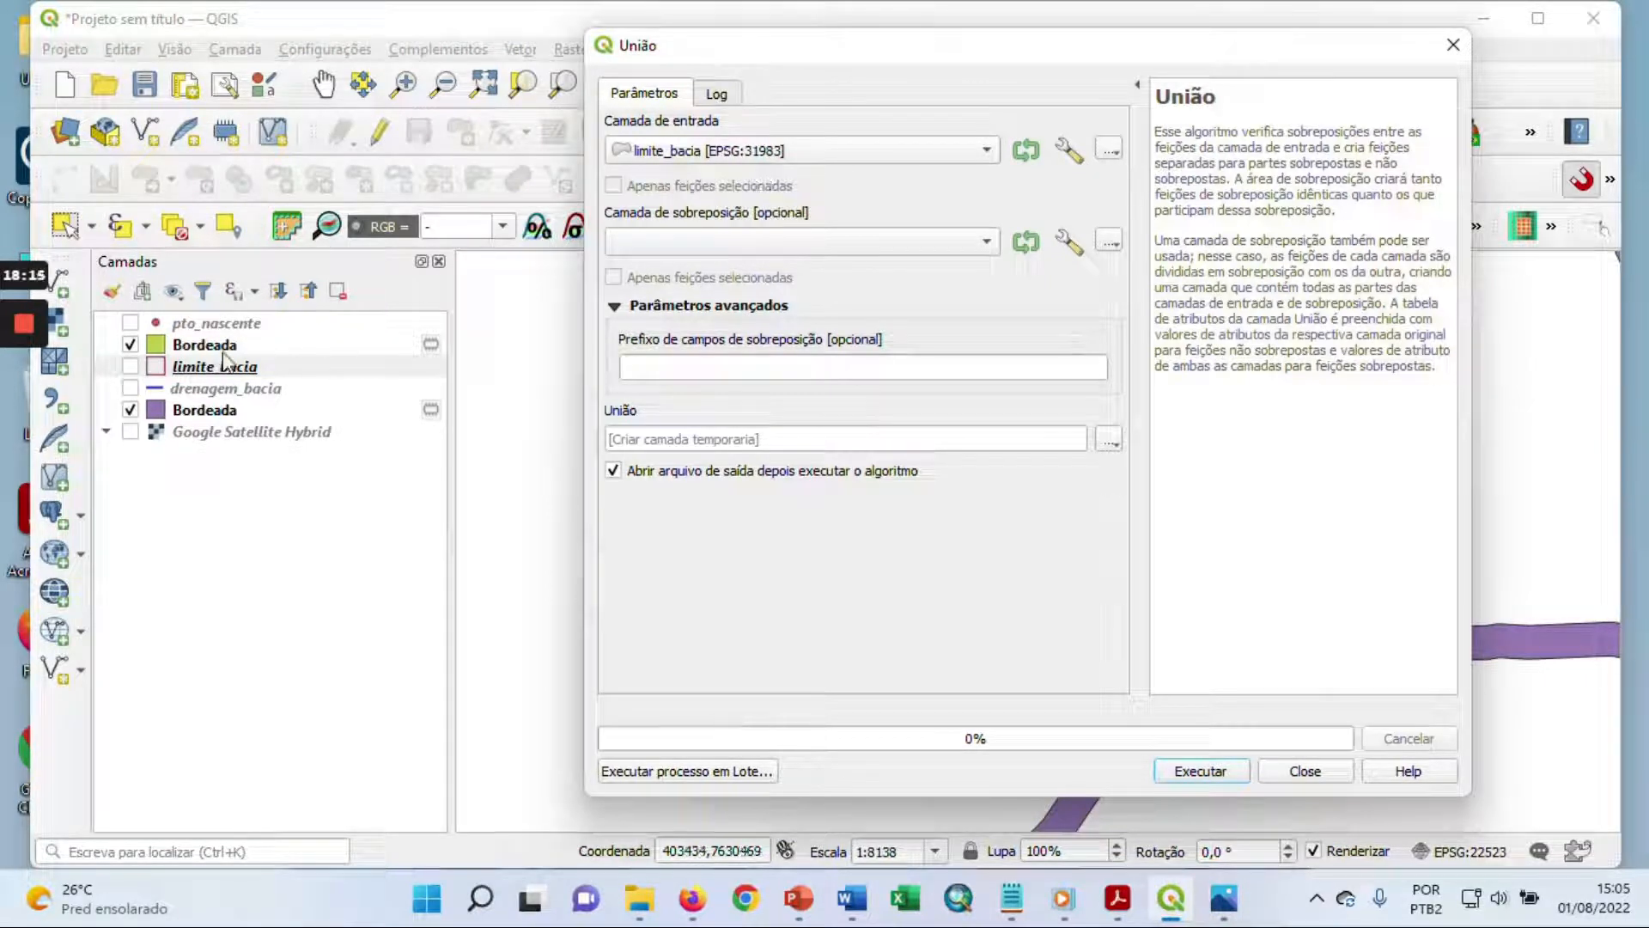
left_click(777, 150)
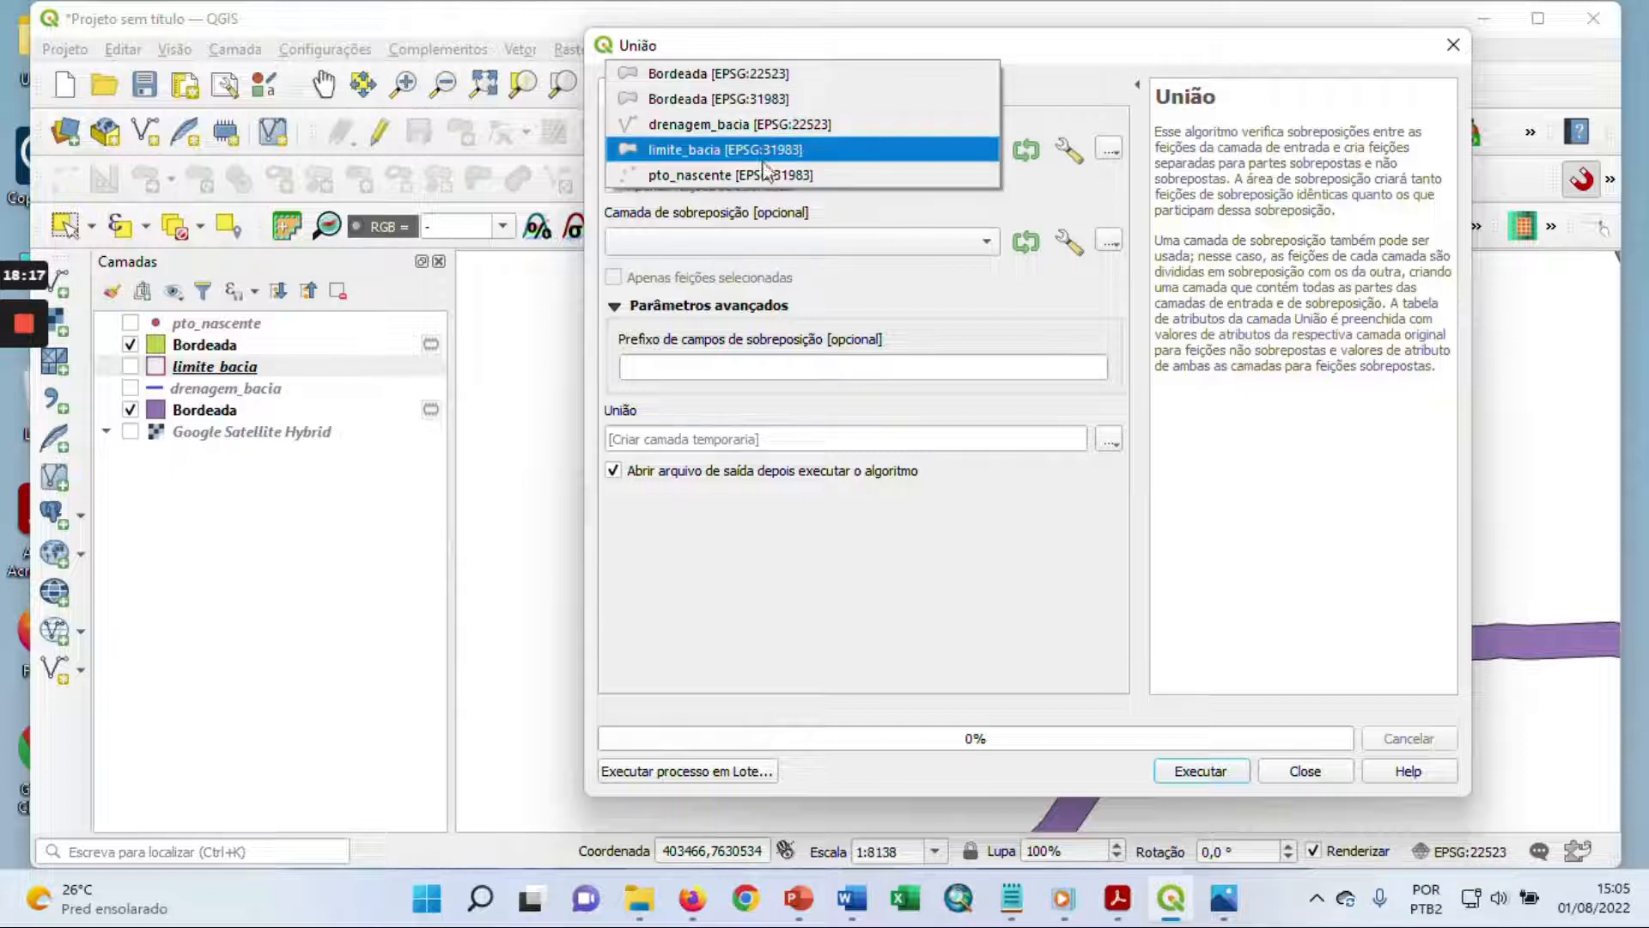
left_click(718, 73)
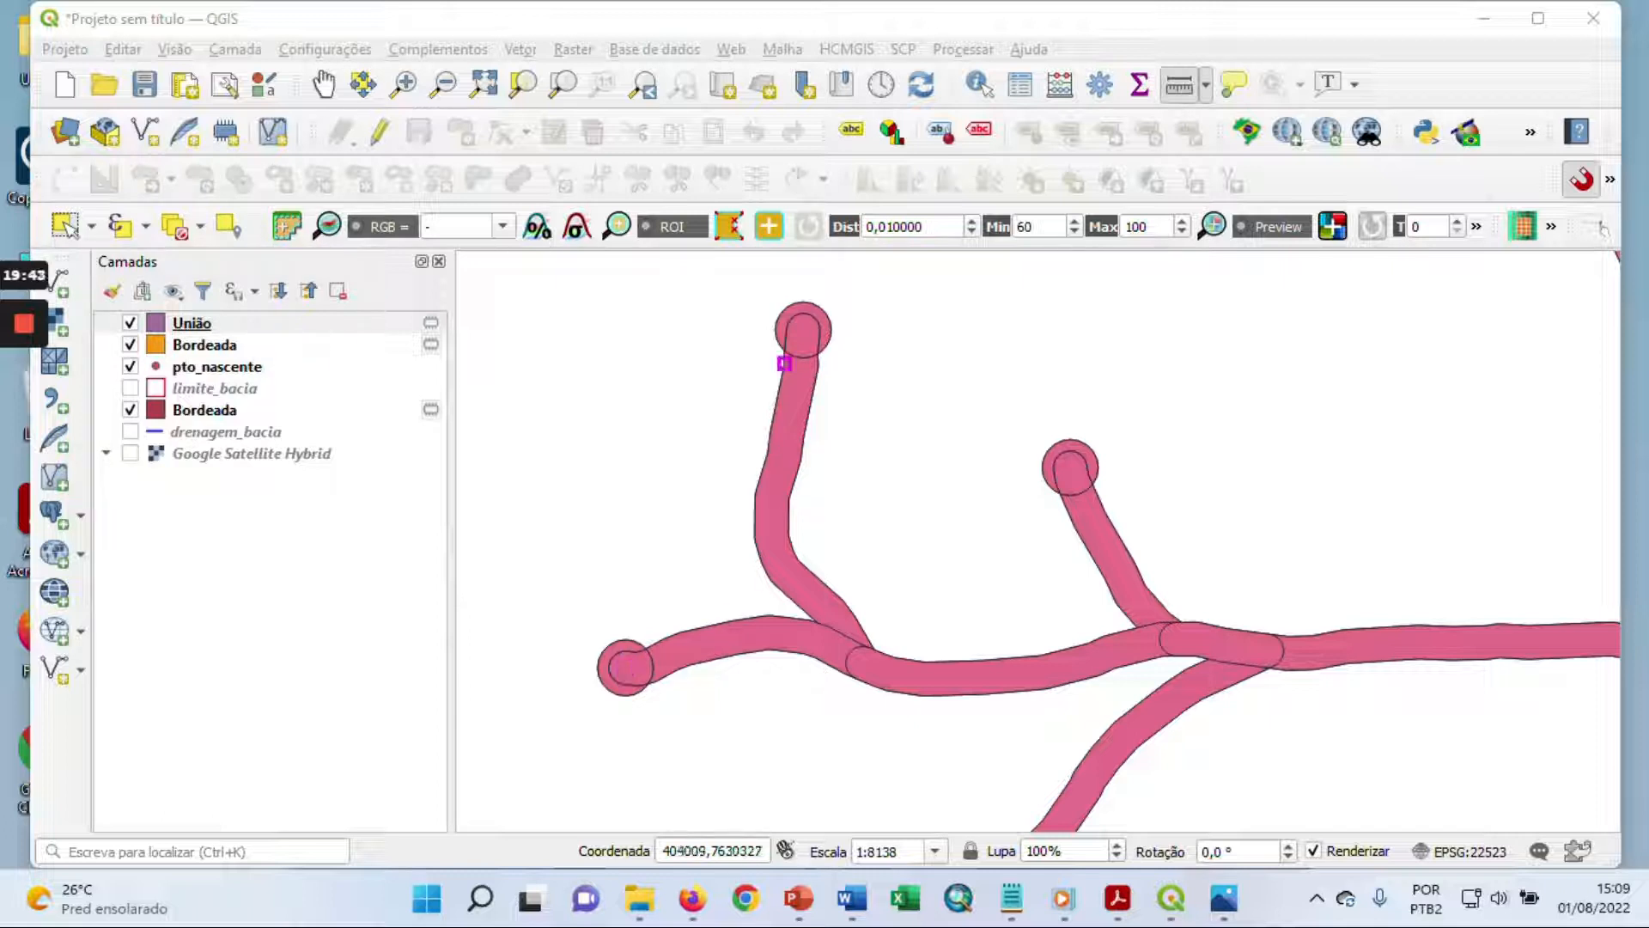
left_click(130, 323)
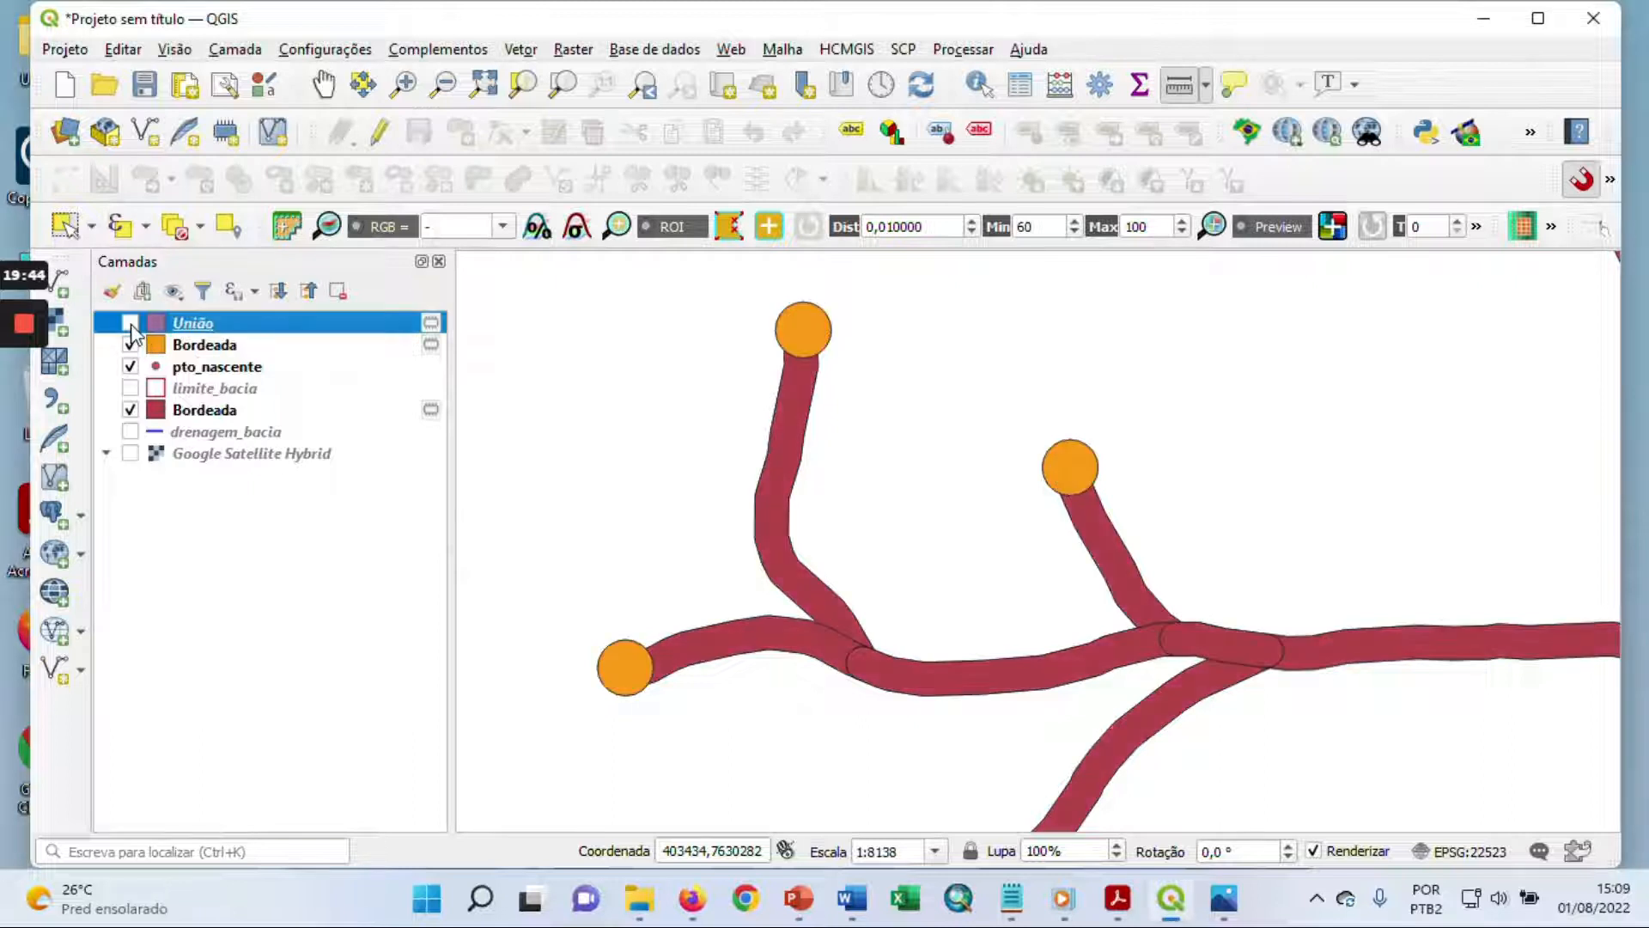
left_click(131, 324)
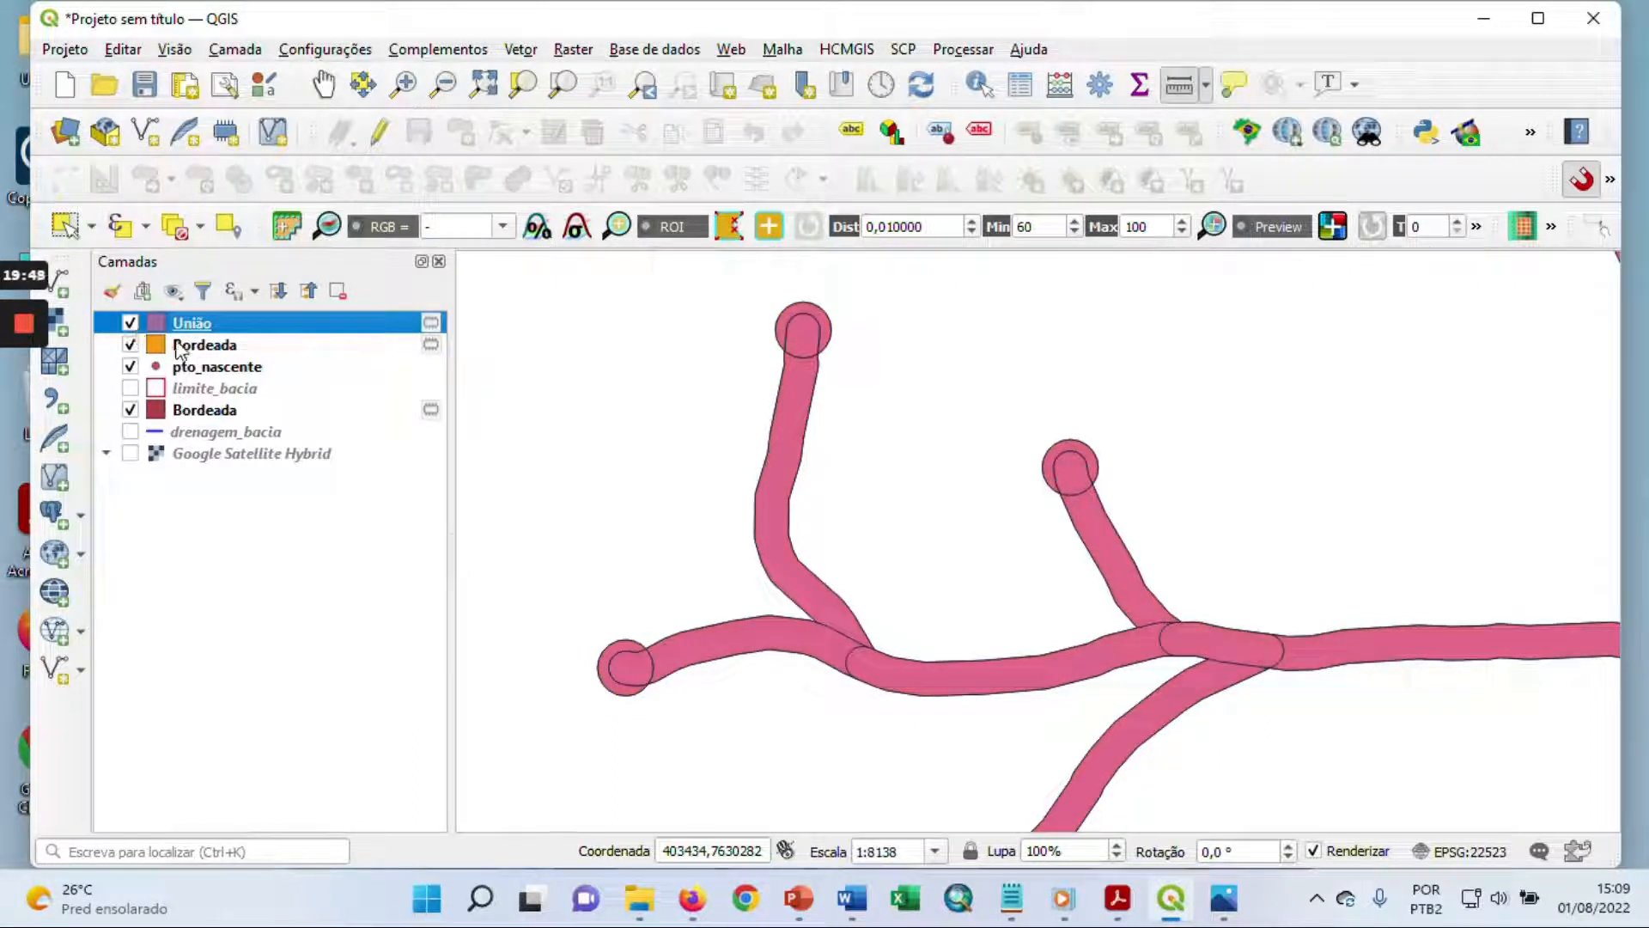
Step: Remove both Bordeada buffer layers from the project, keeping the União layer
left_click(206, 347)
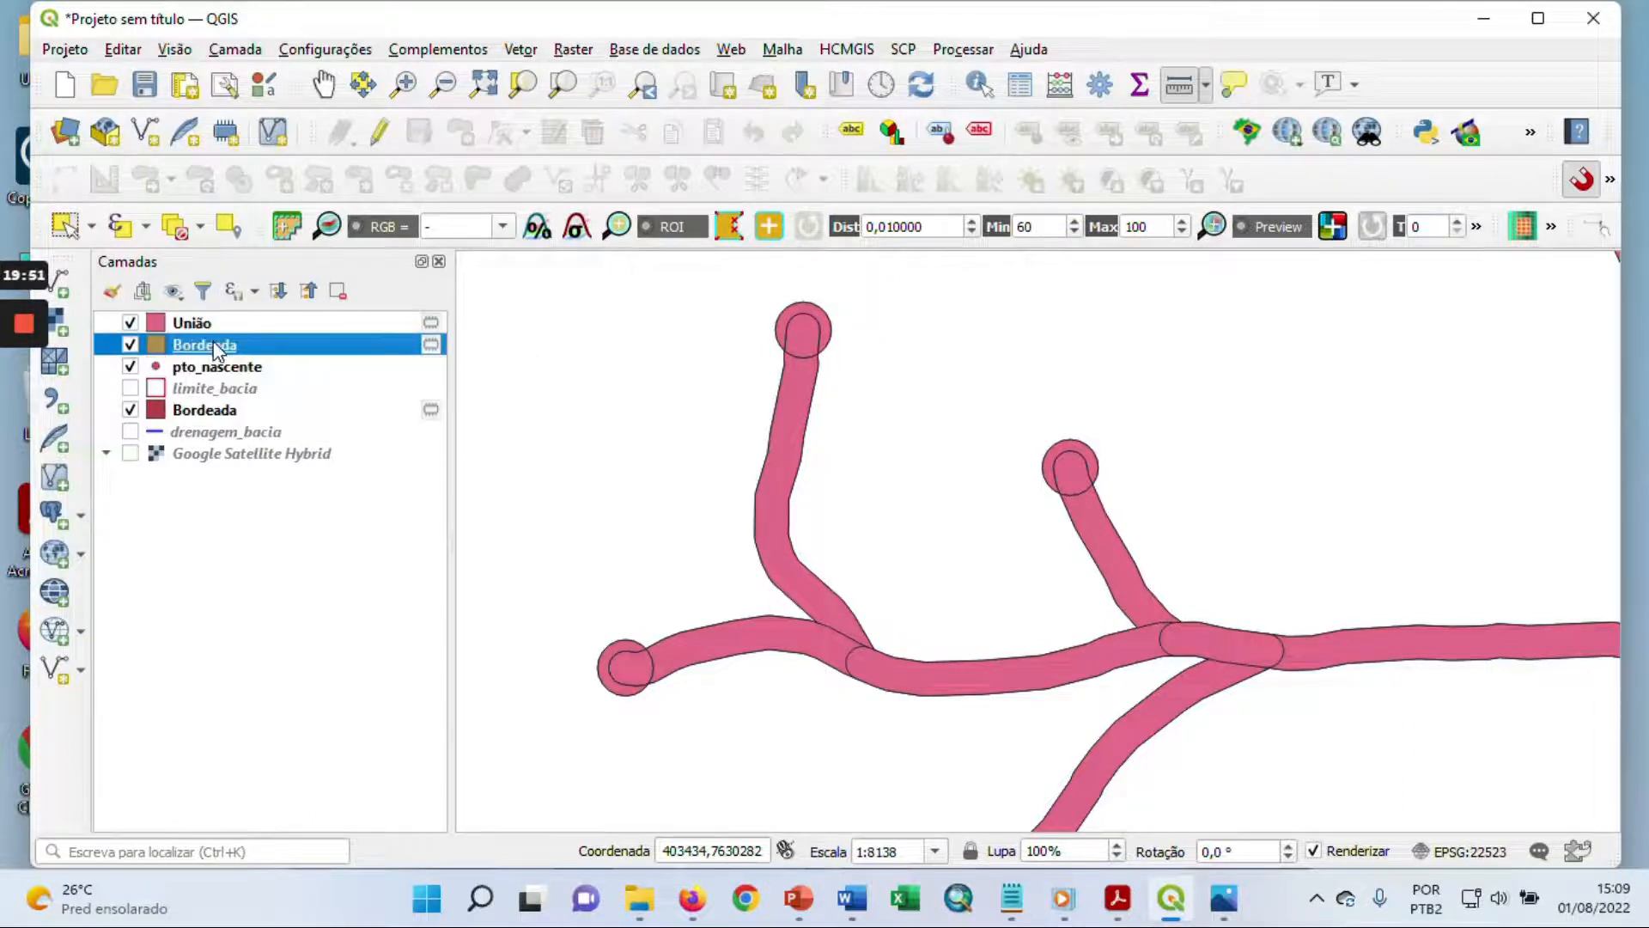
right_click(208, 347)
left_click(316, 554)
left_click(786, 478)
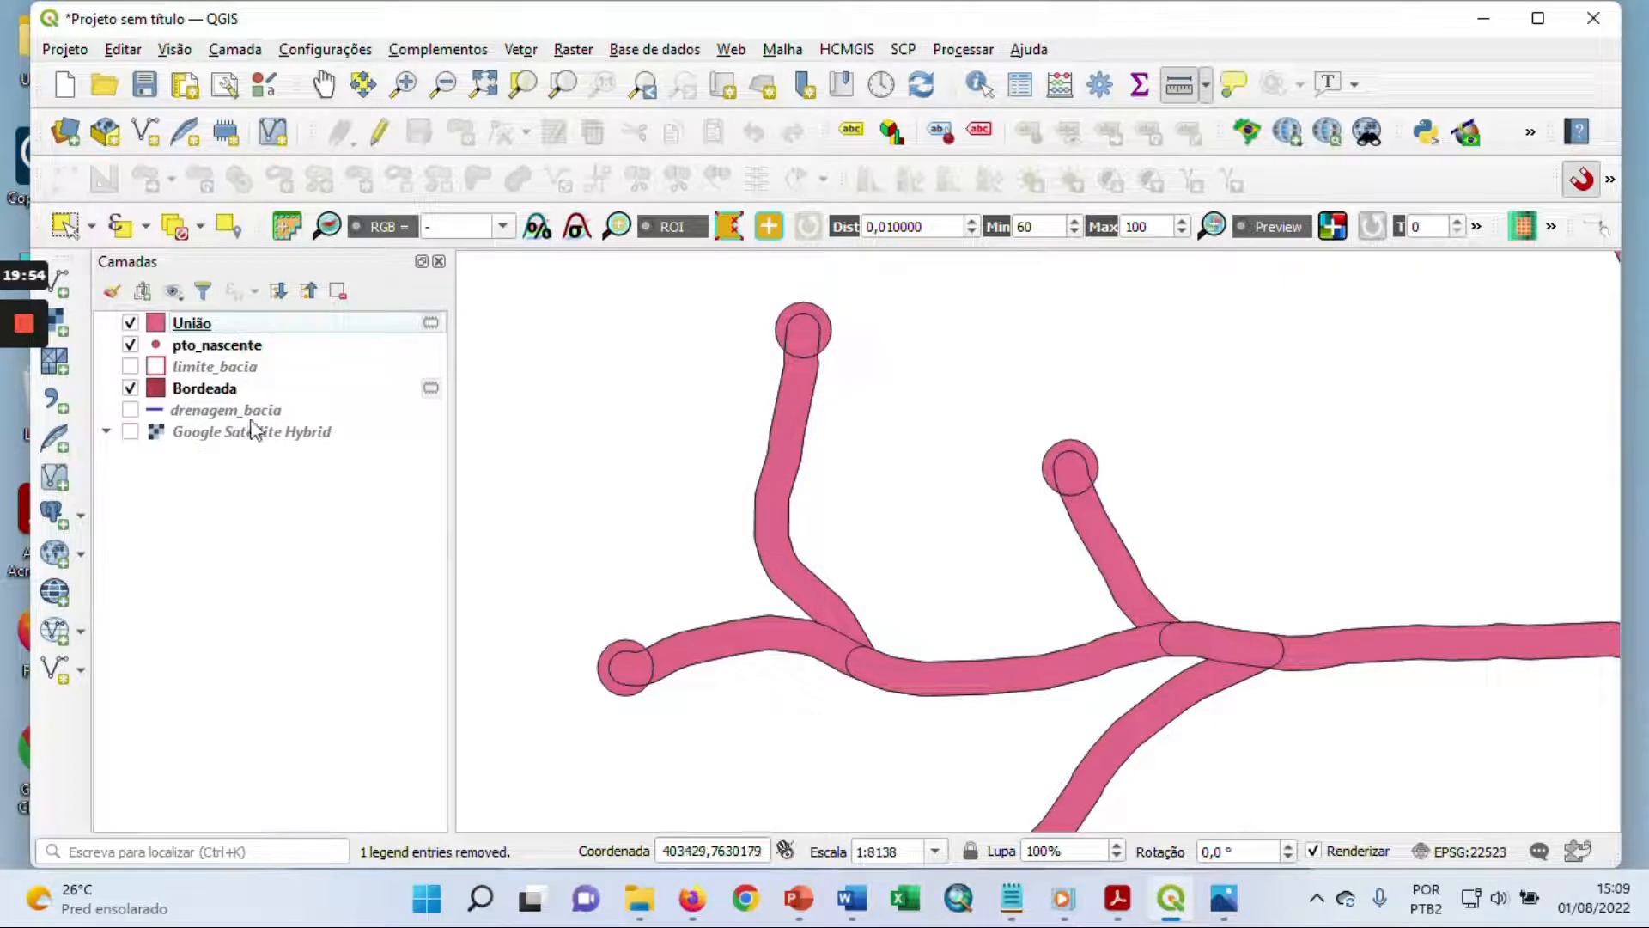
left_click(218, 391)
right_click(217, 393)
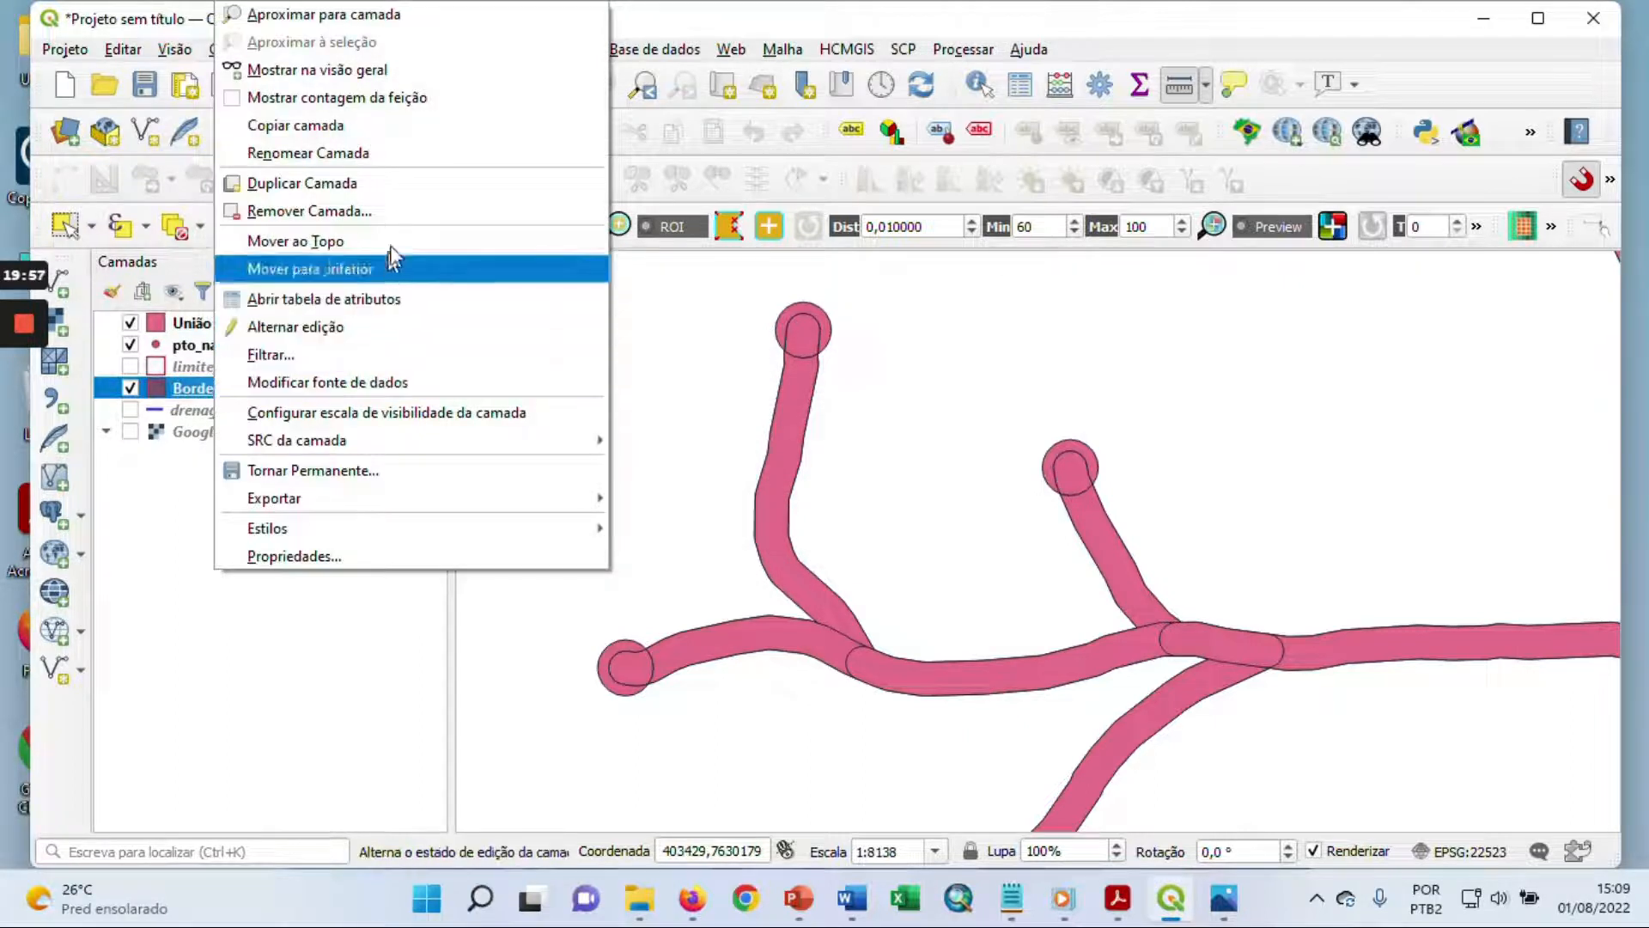
left_click(404, 212)
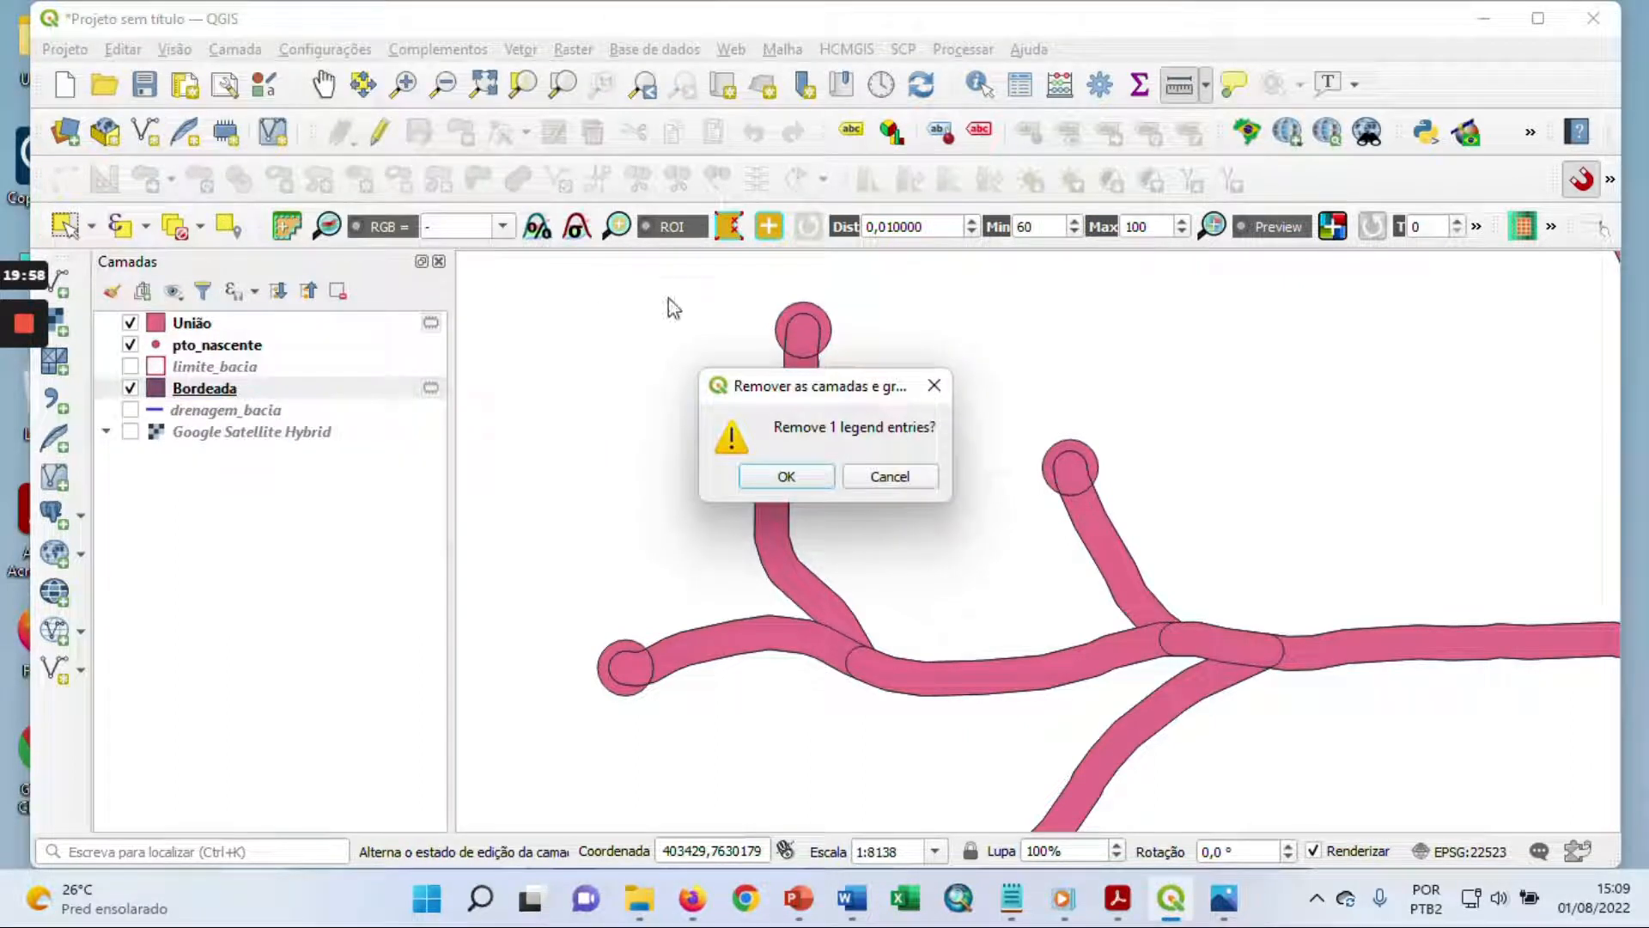
left_click(785, 475)
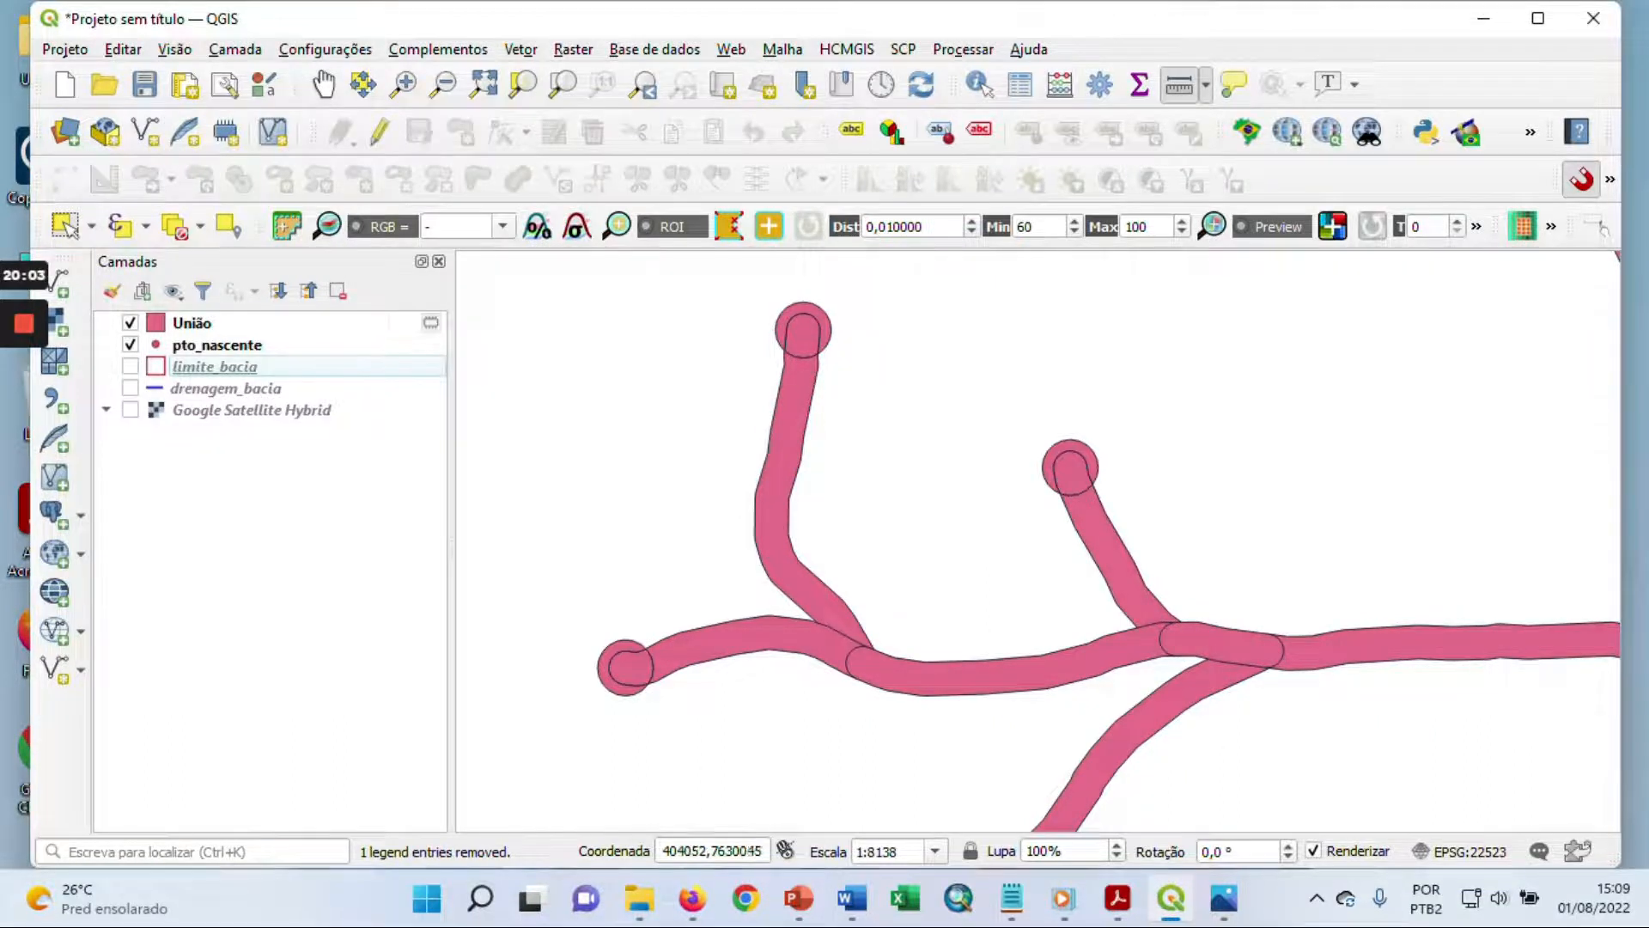
Step: Examine the internal boundaries of the União layer around the springs and confluences
scroll(819, 546, "down", 2)
scroll(1067, 635, "up", 2)
left_click_drag(1185, 369, 1343, 615)
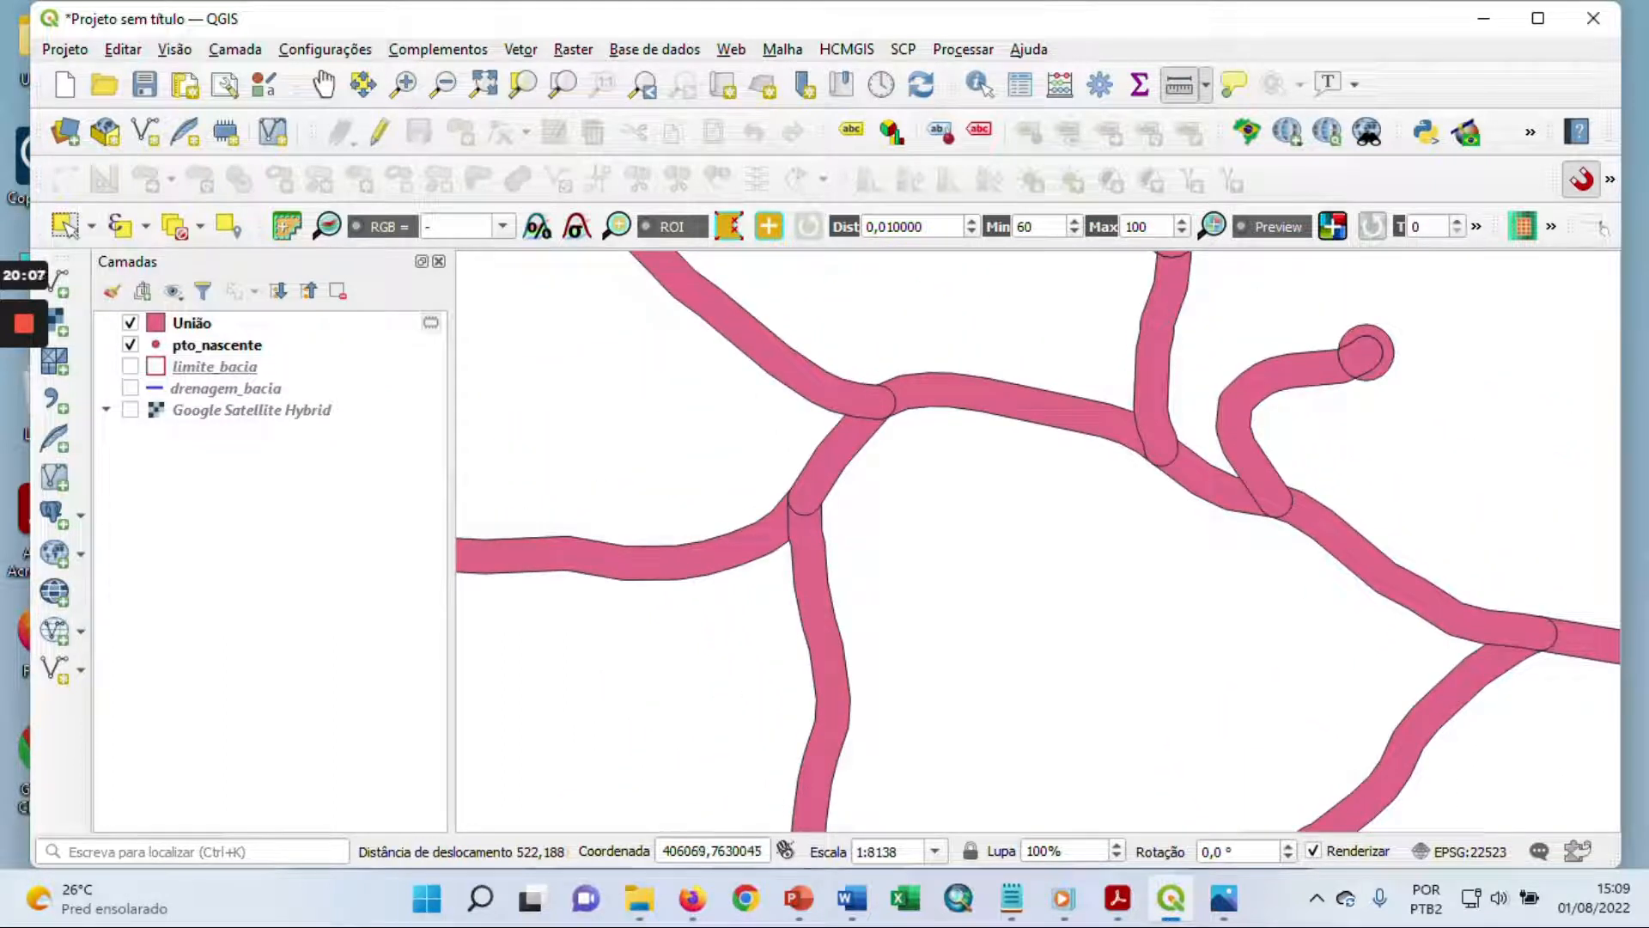
scroll(822, 499, "down", 2)
left_click_drag(691, 472, 949, 548)
scroll(872, 565, "up", 2)
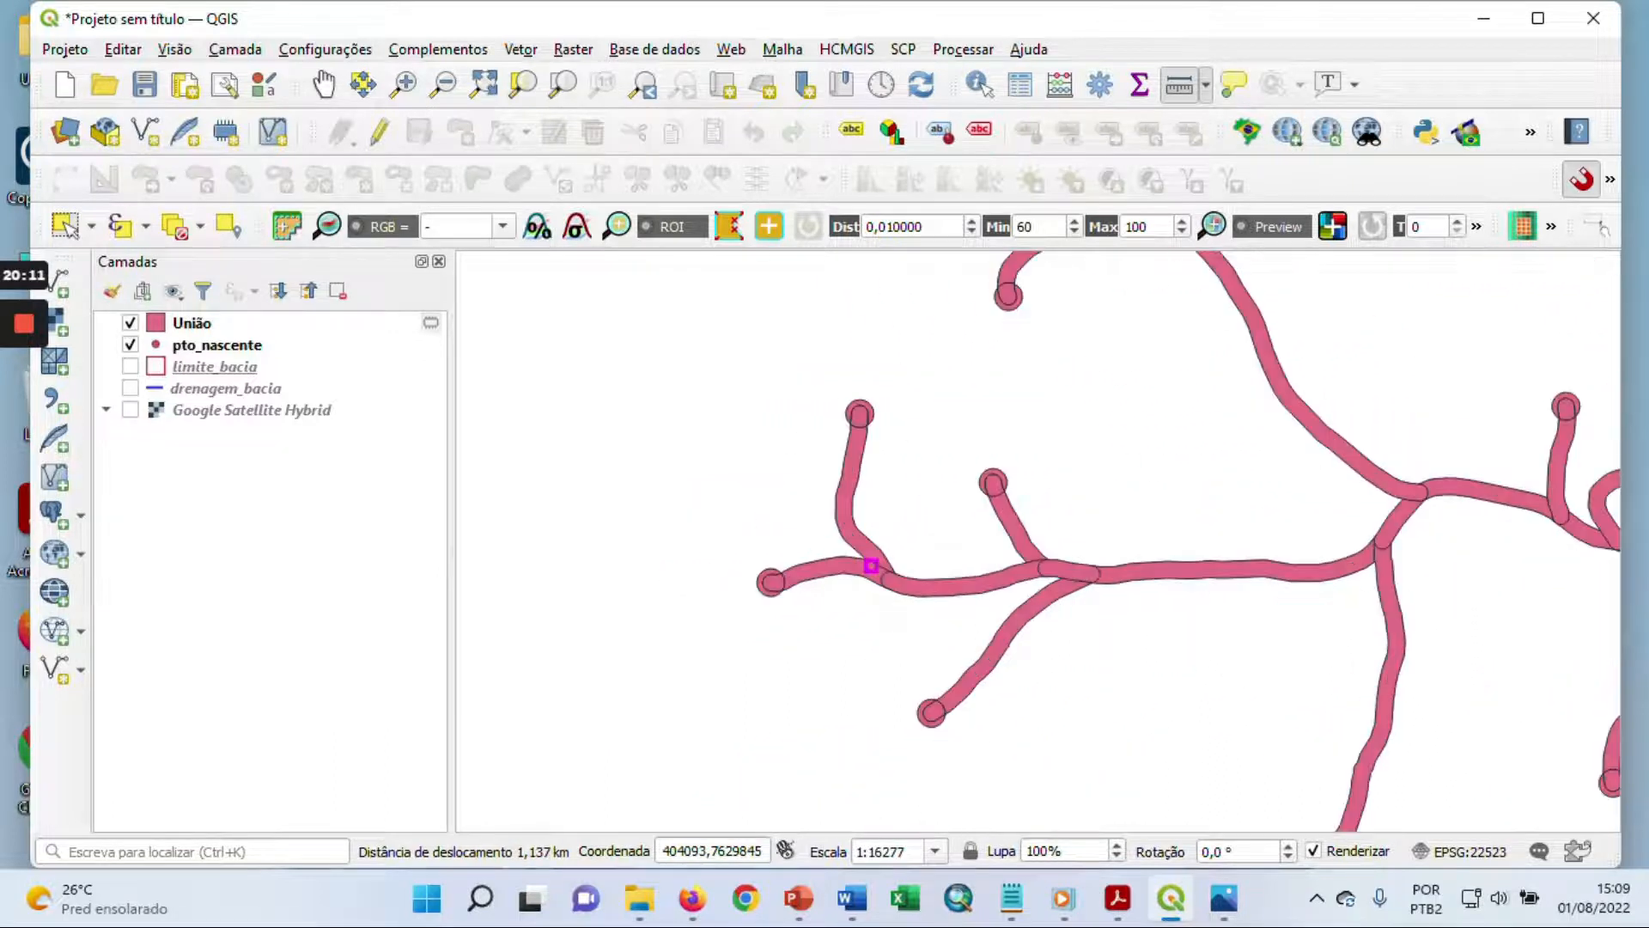
left_click_drag(804, 492, 961, 575)
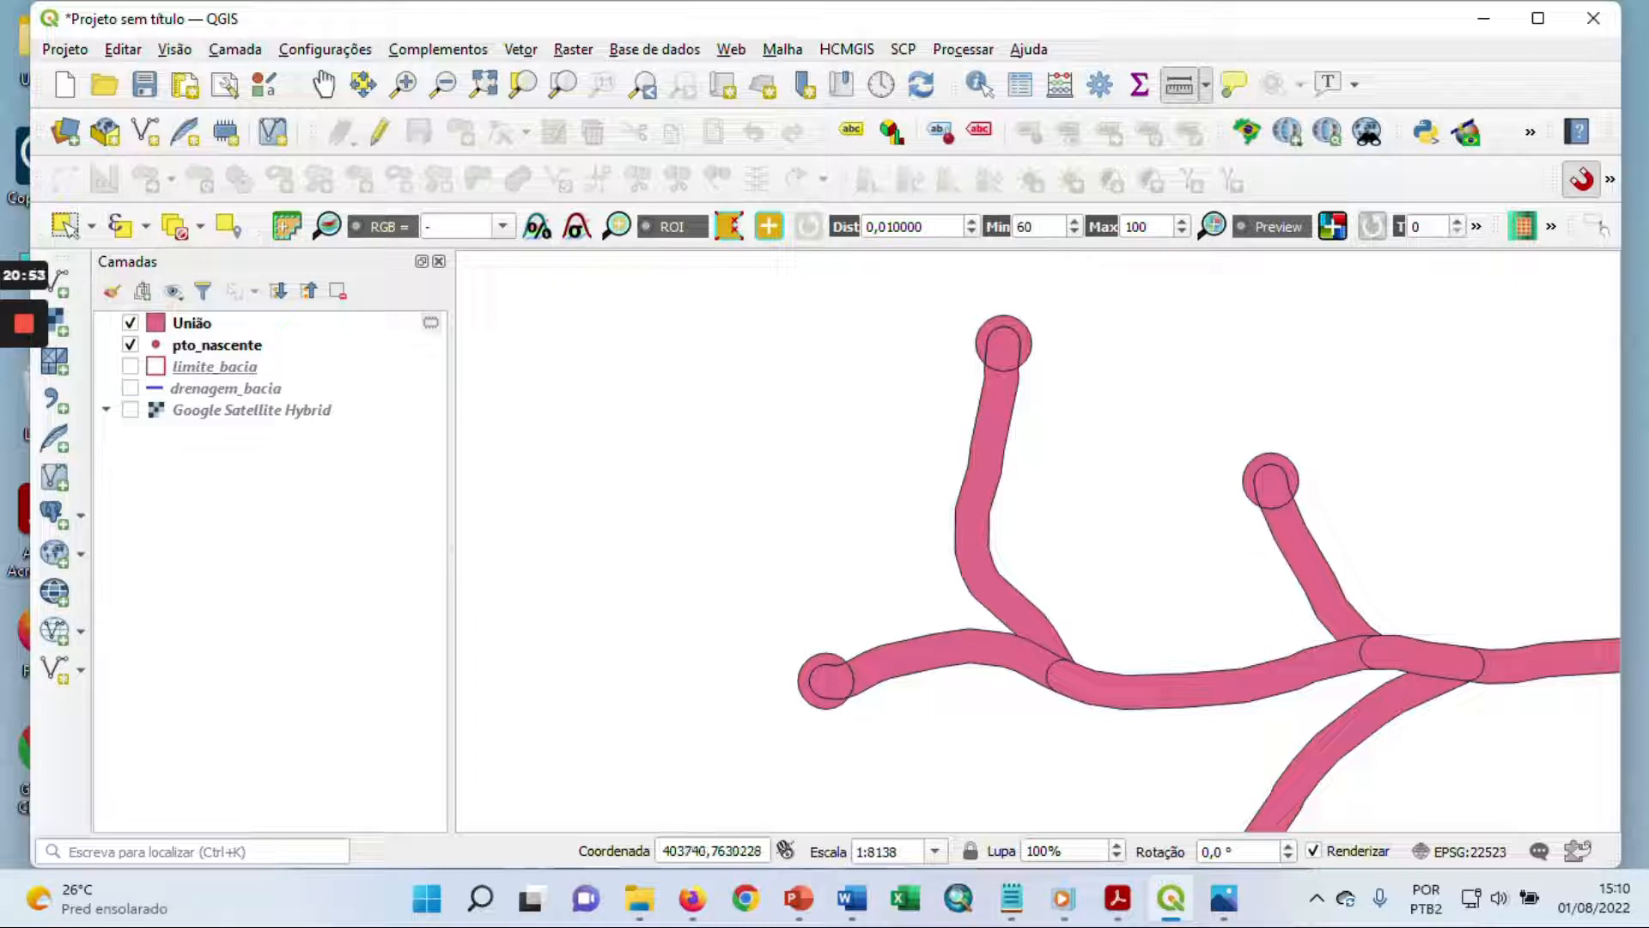
left_click_drag(988, 444, 858, 447)
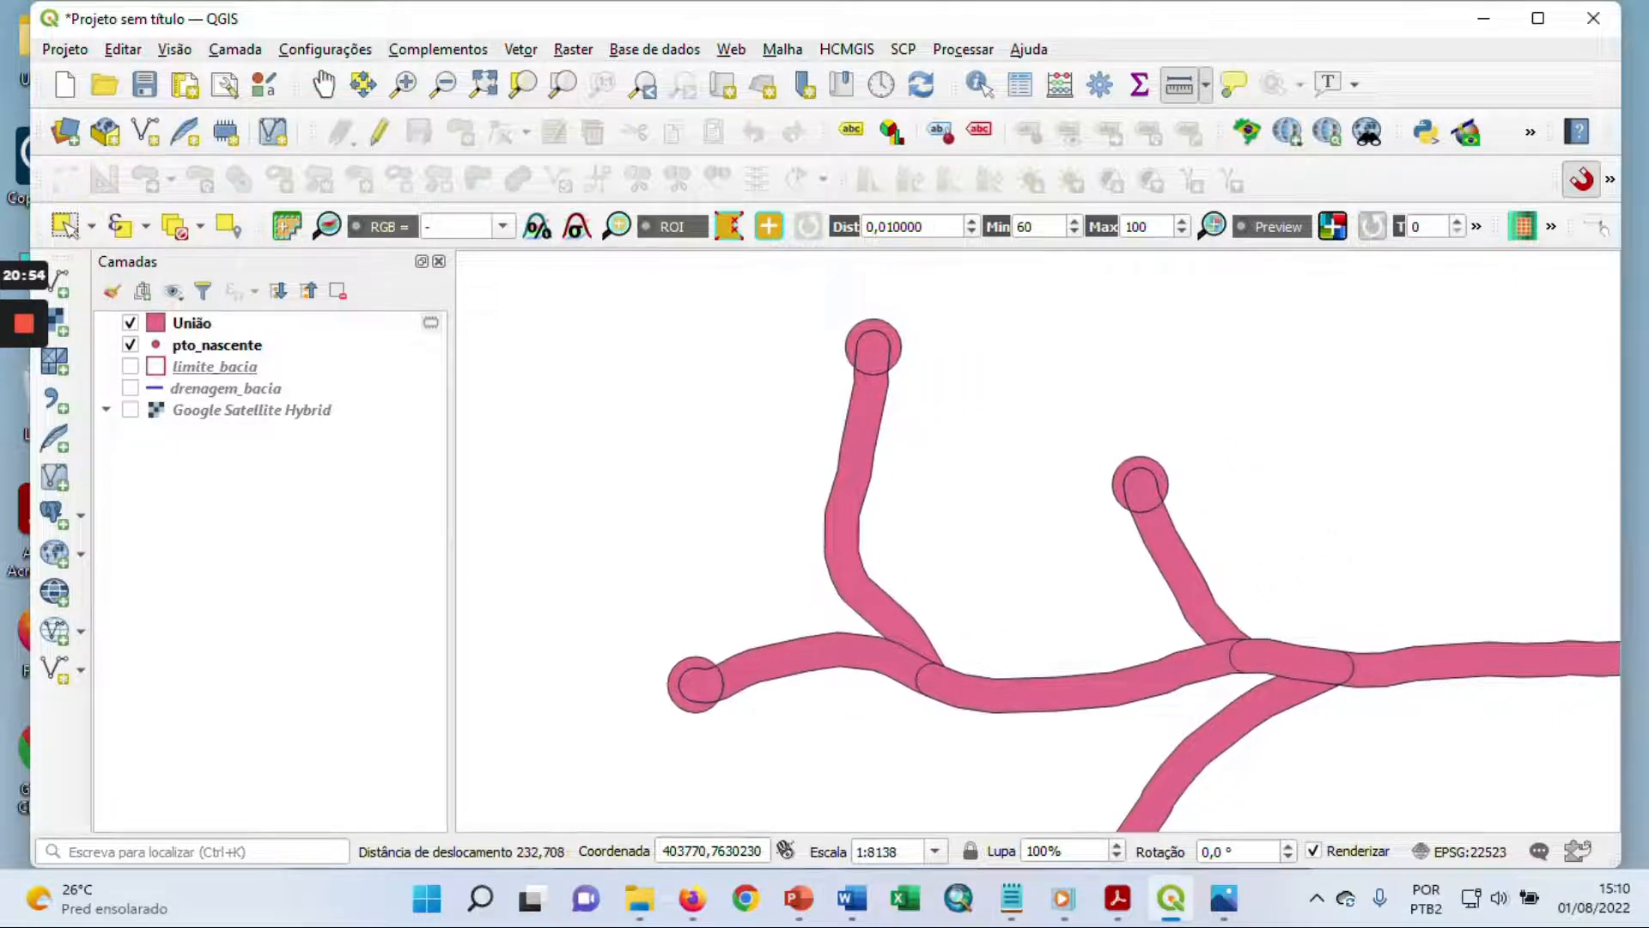
Step: Set up a Dissolve operation with União [EPSG:22523] as the input layer
left_click(522, 54)
mouse_move(541, 75)
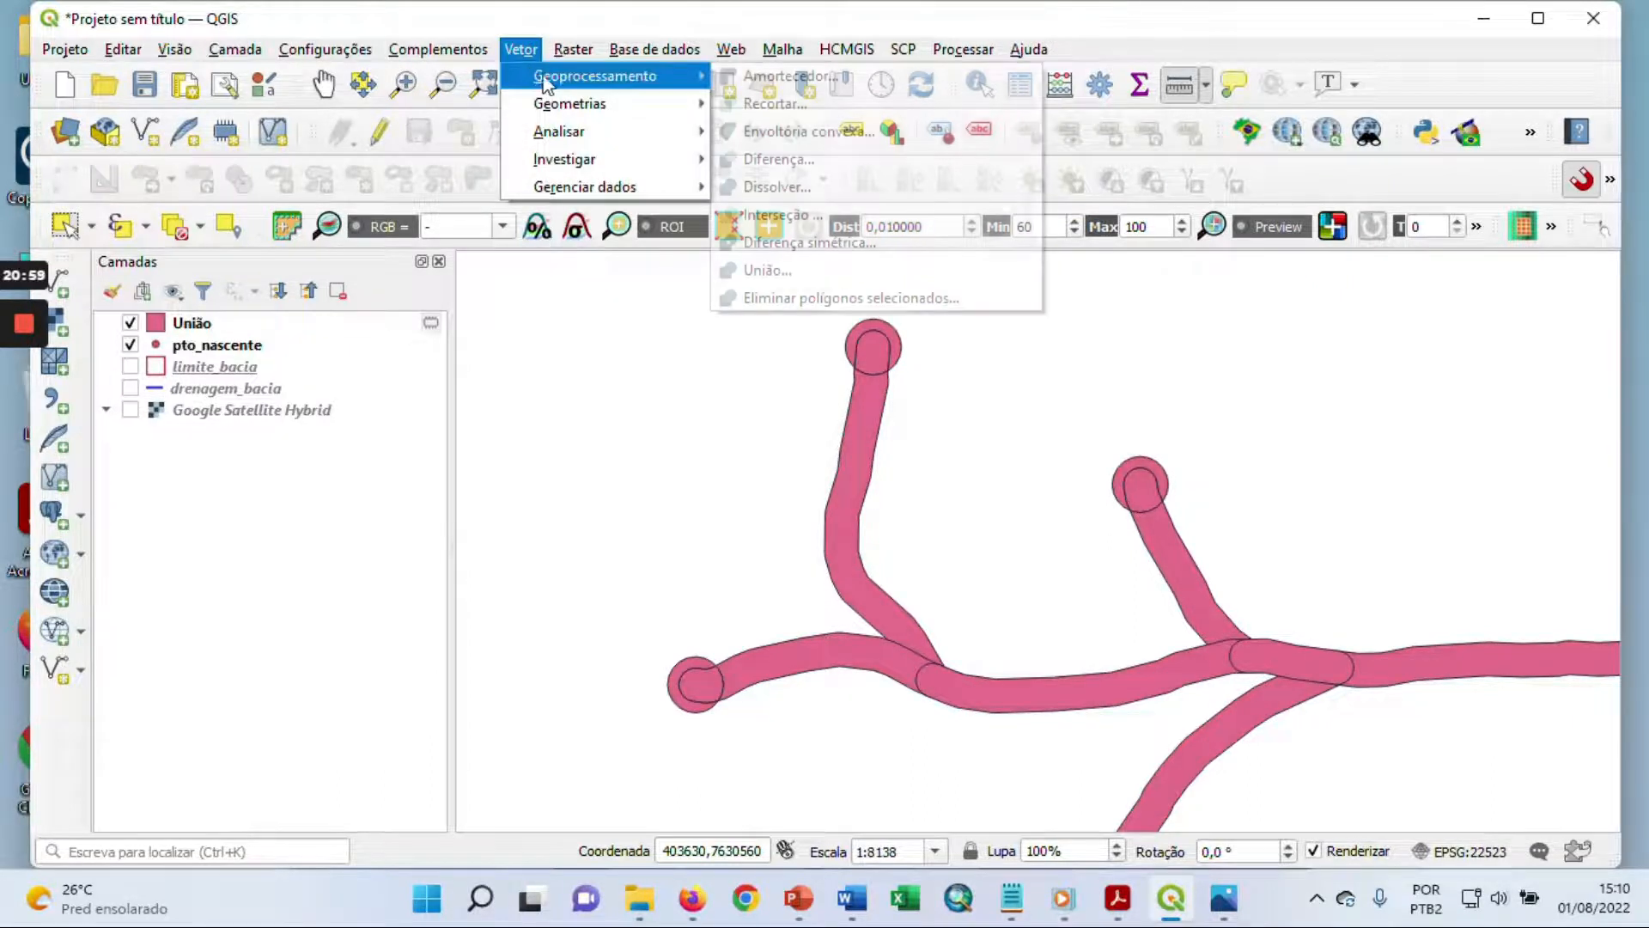
left_click(785, 182)
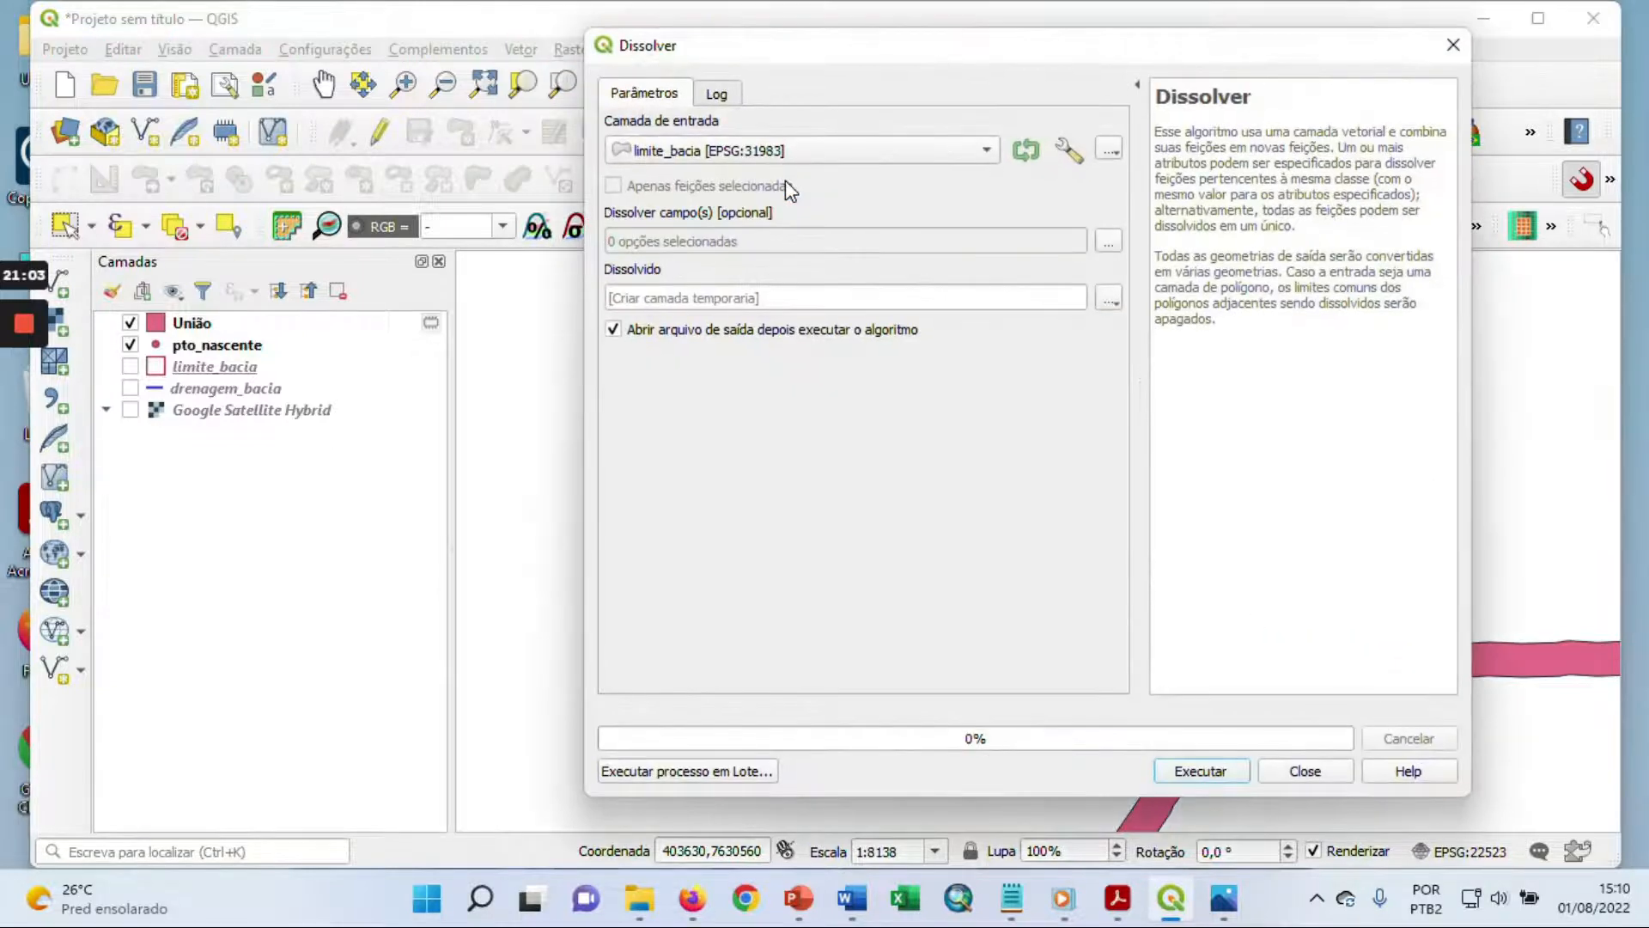
left_click(794, 146)
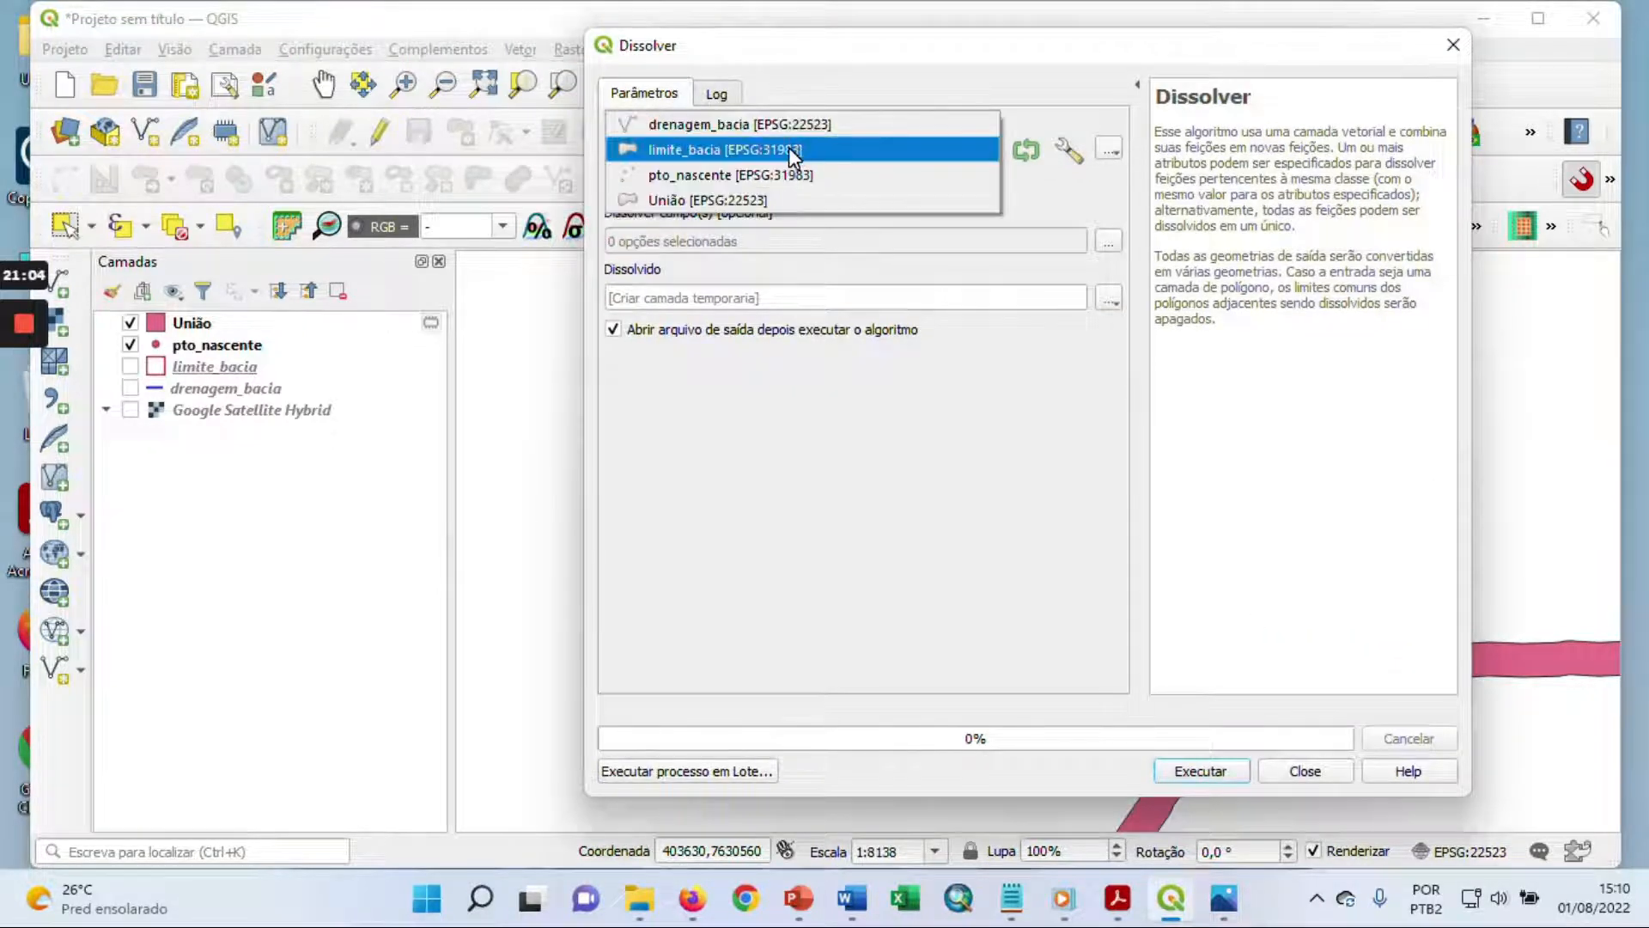
left_click(756, 202)
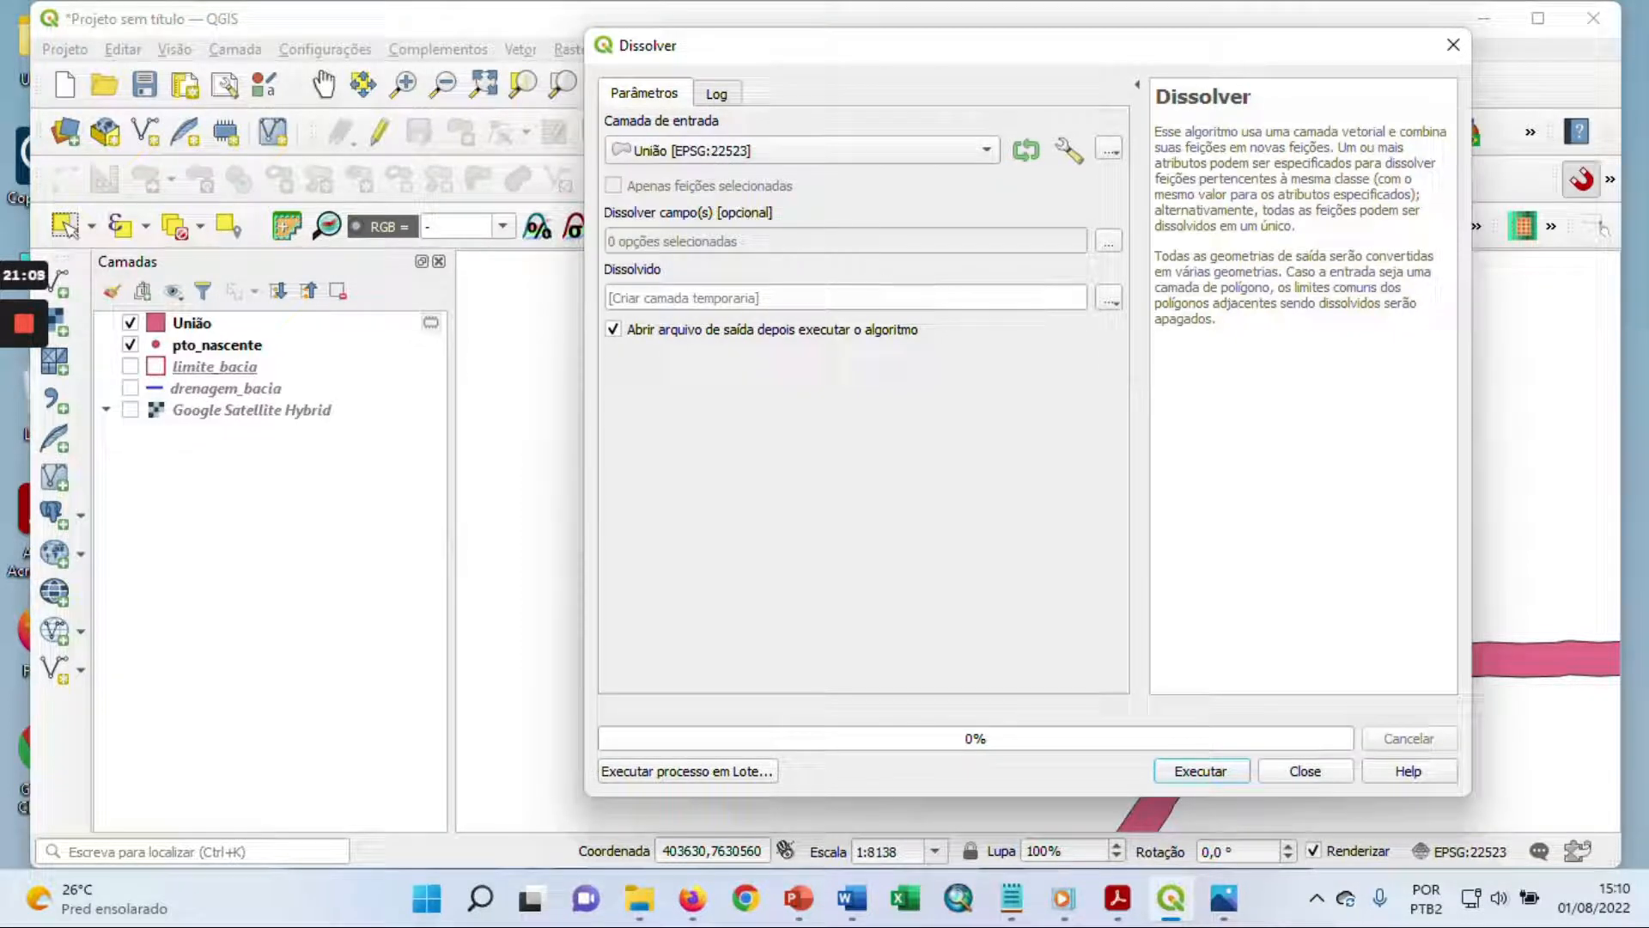
Step: Save the dissolve output as APP_bacia.shp in the desktop folder Cartografia Digital 2022/APP_cachoeira and run the algorithm
left_click(1109, 299)
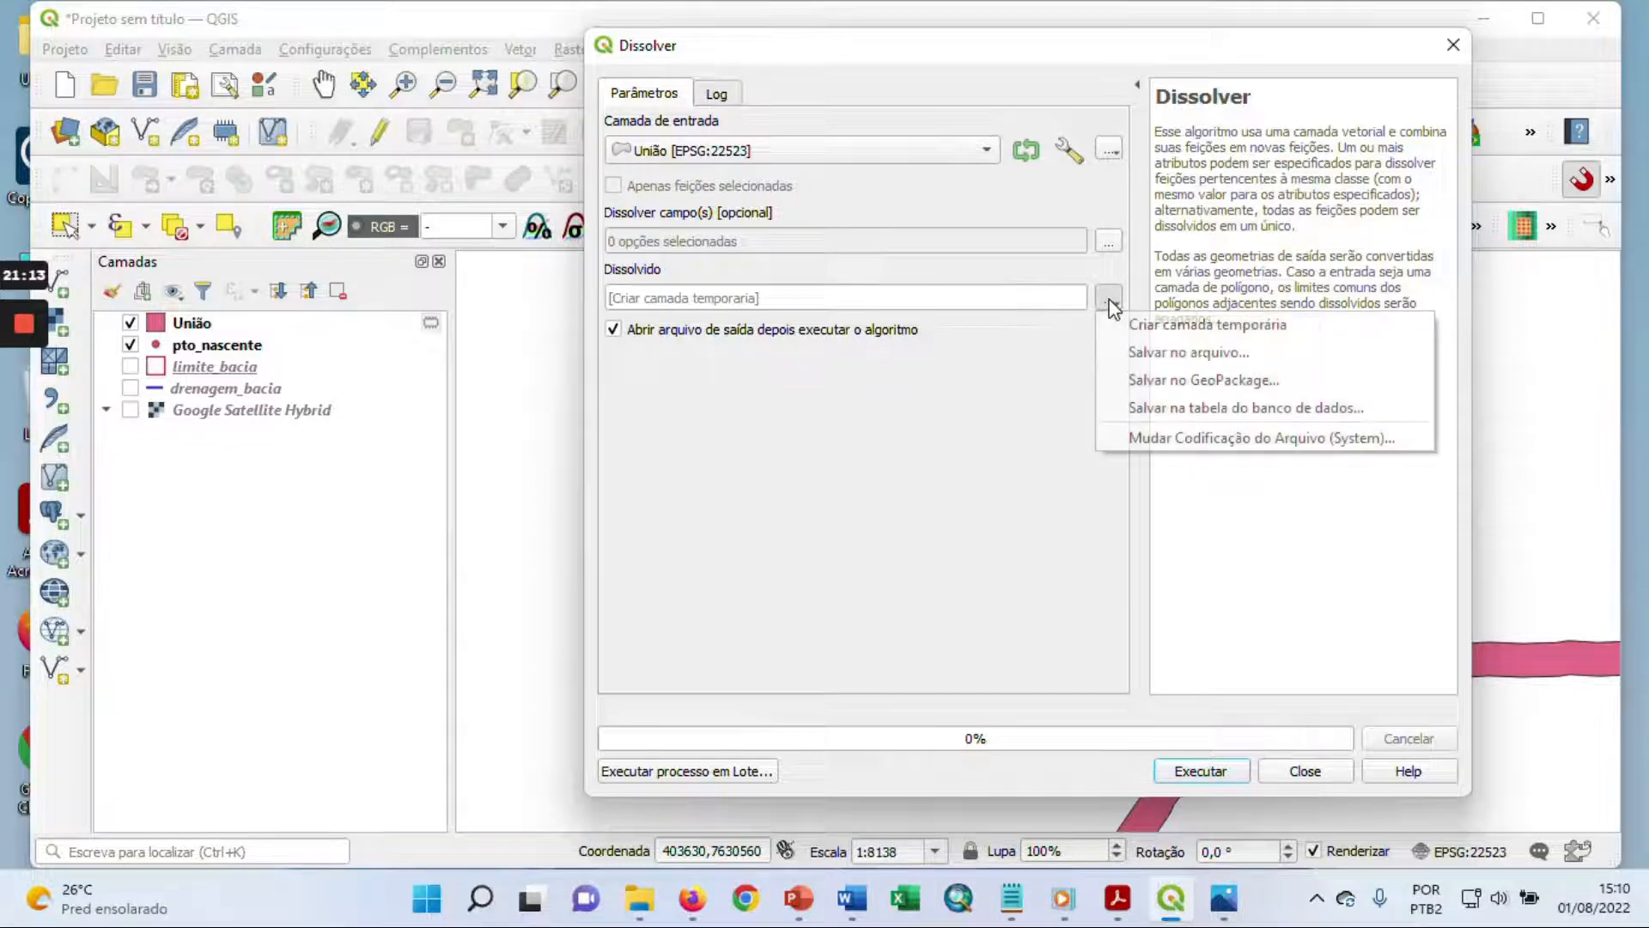
left_click(1151, 354)
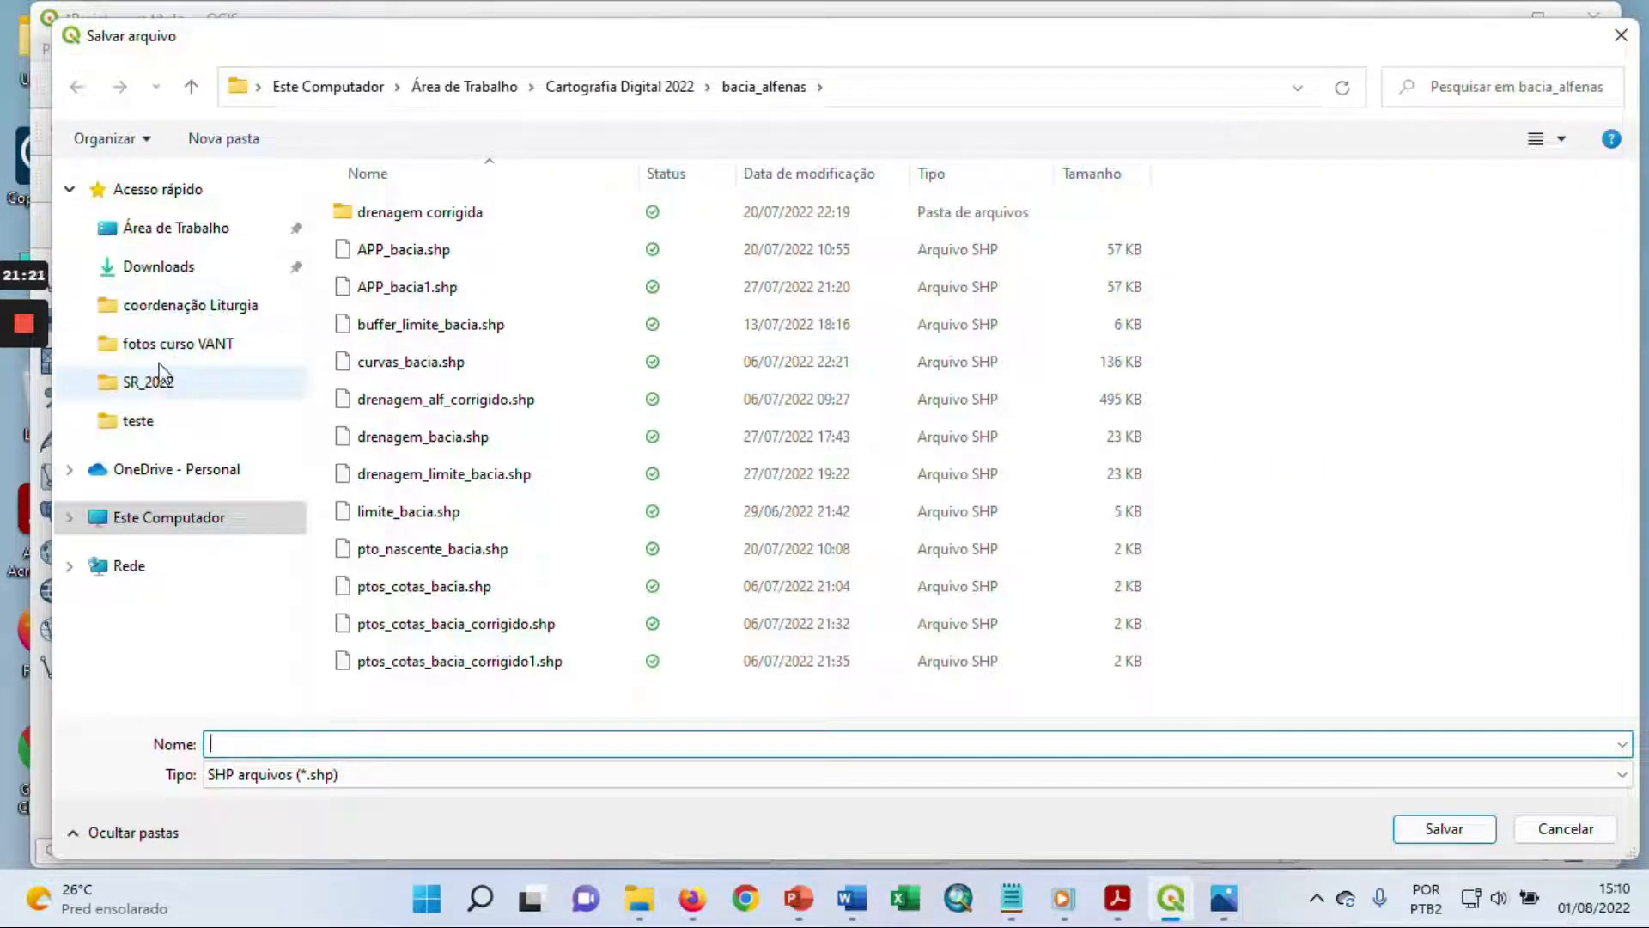
left_click(206, 229)
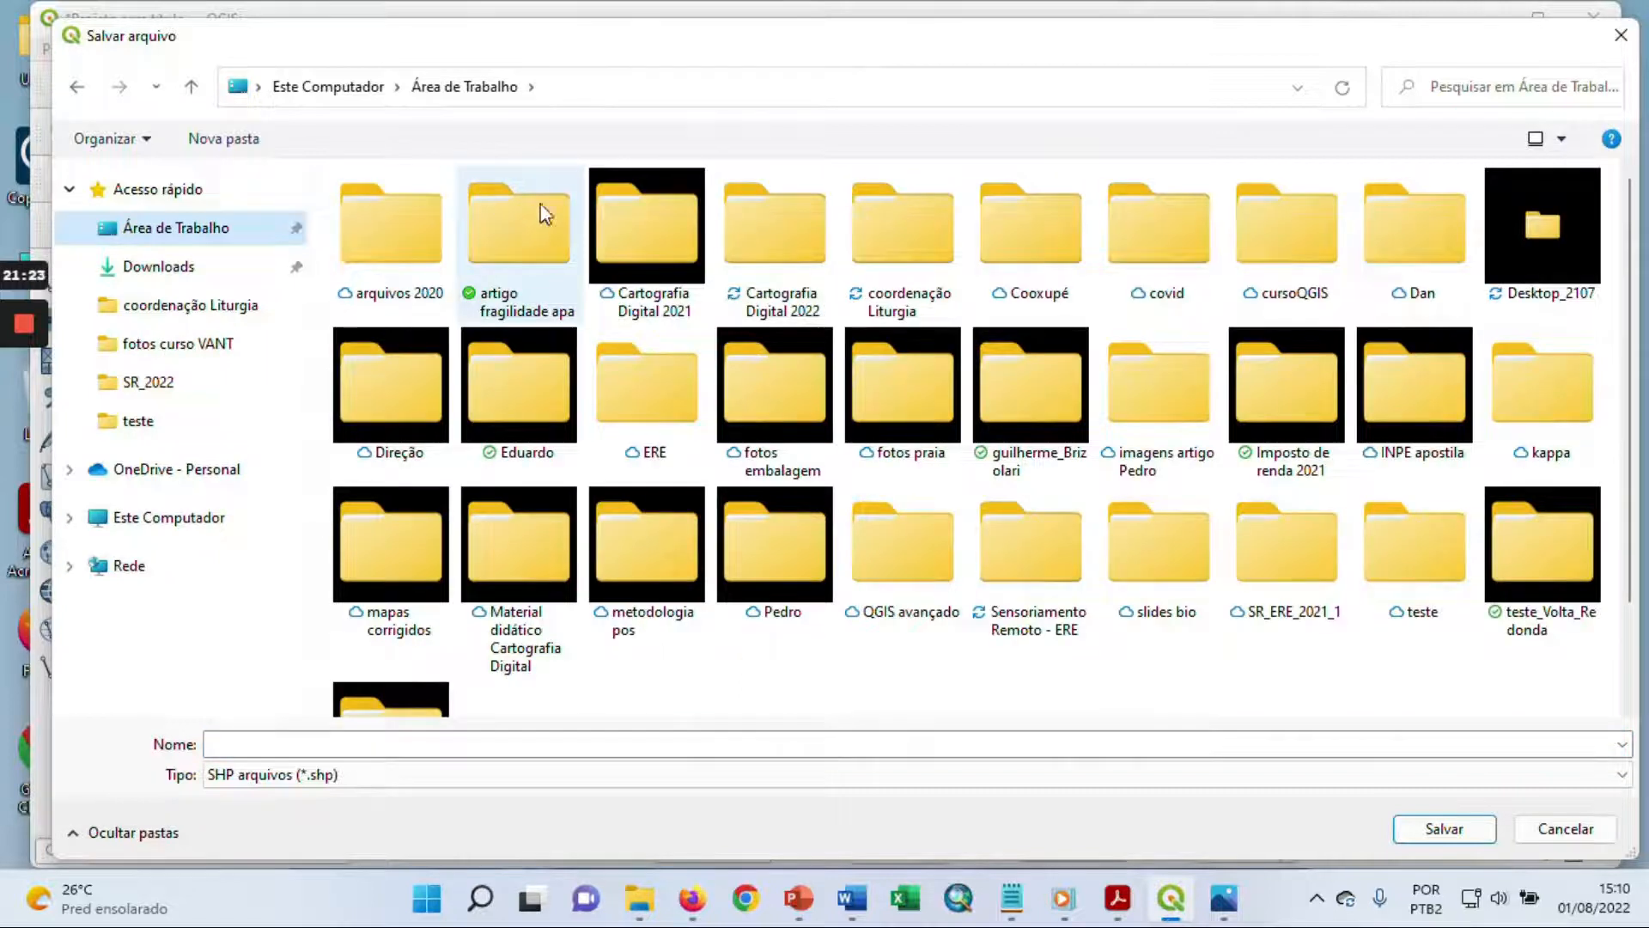
double_click(775, 246)
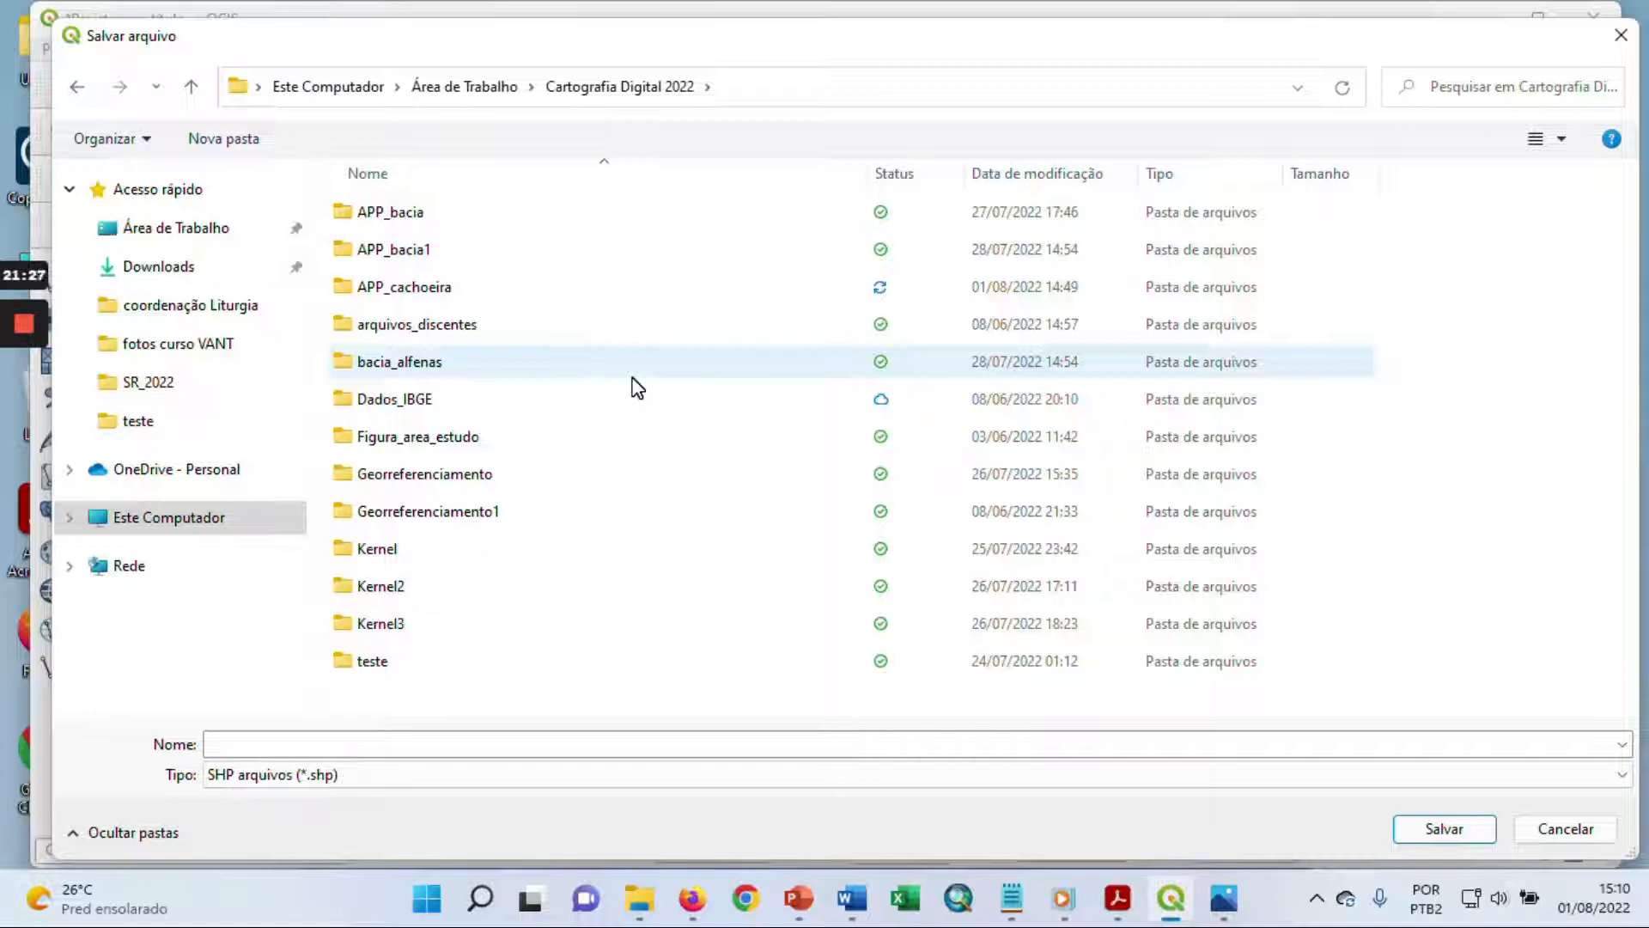
double_click(443, 284)
left_click(211, 744)
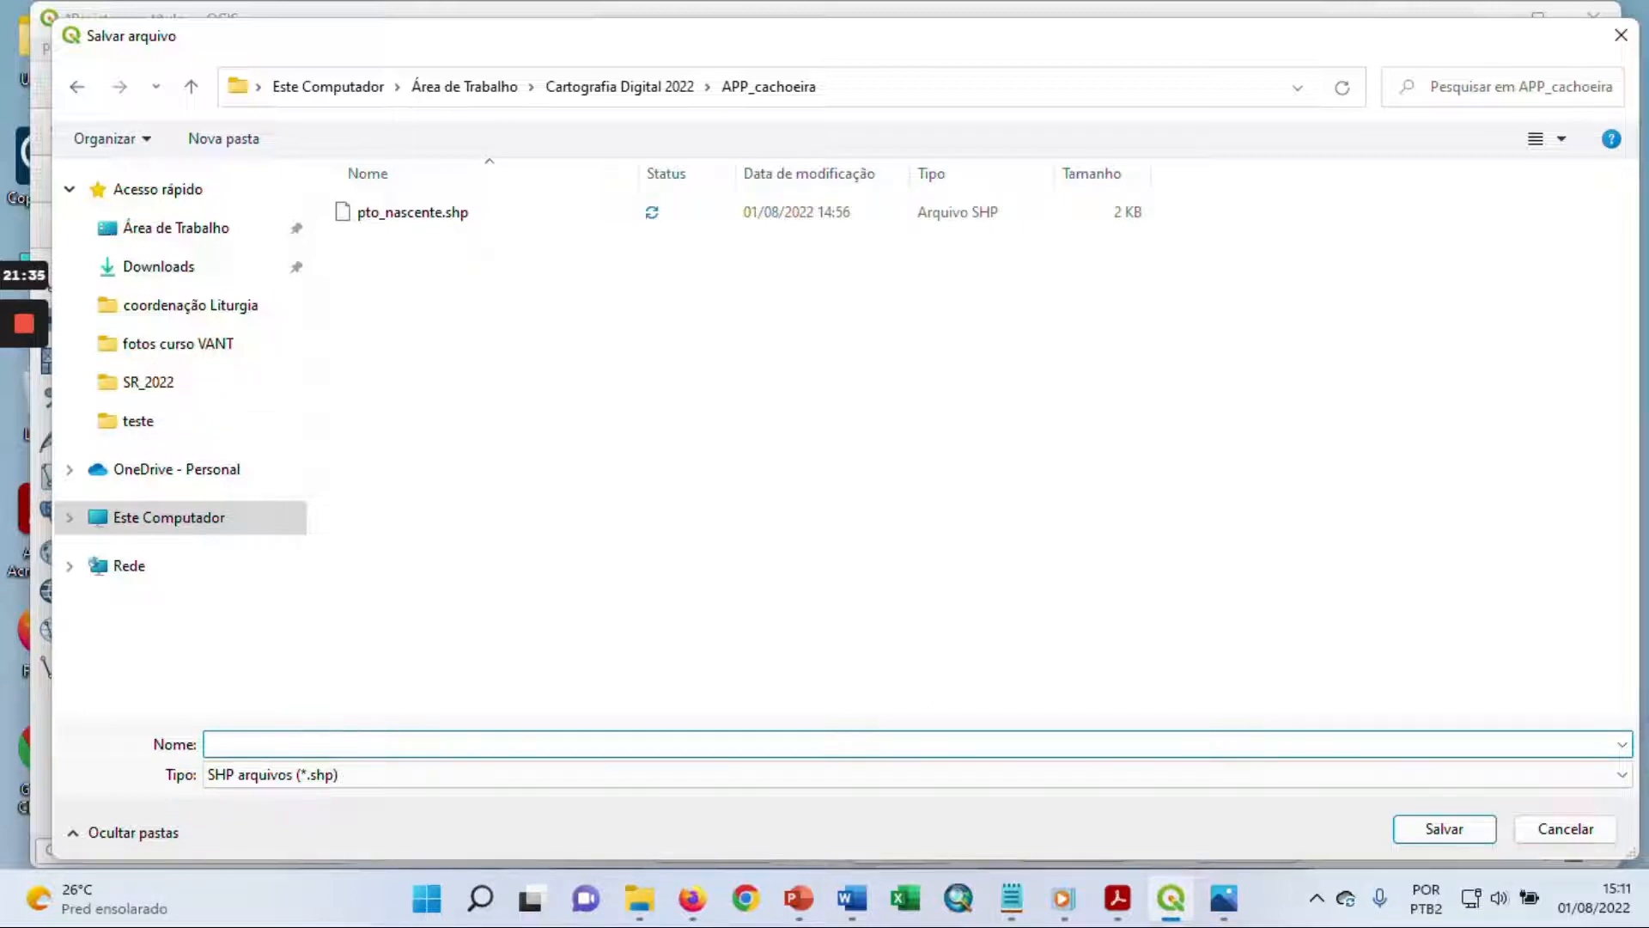
type("APP_bacia")
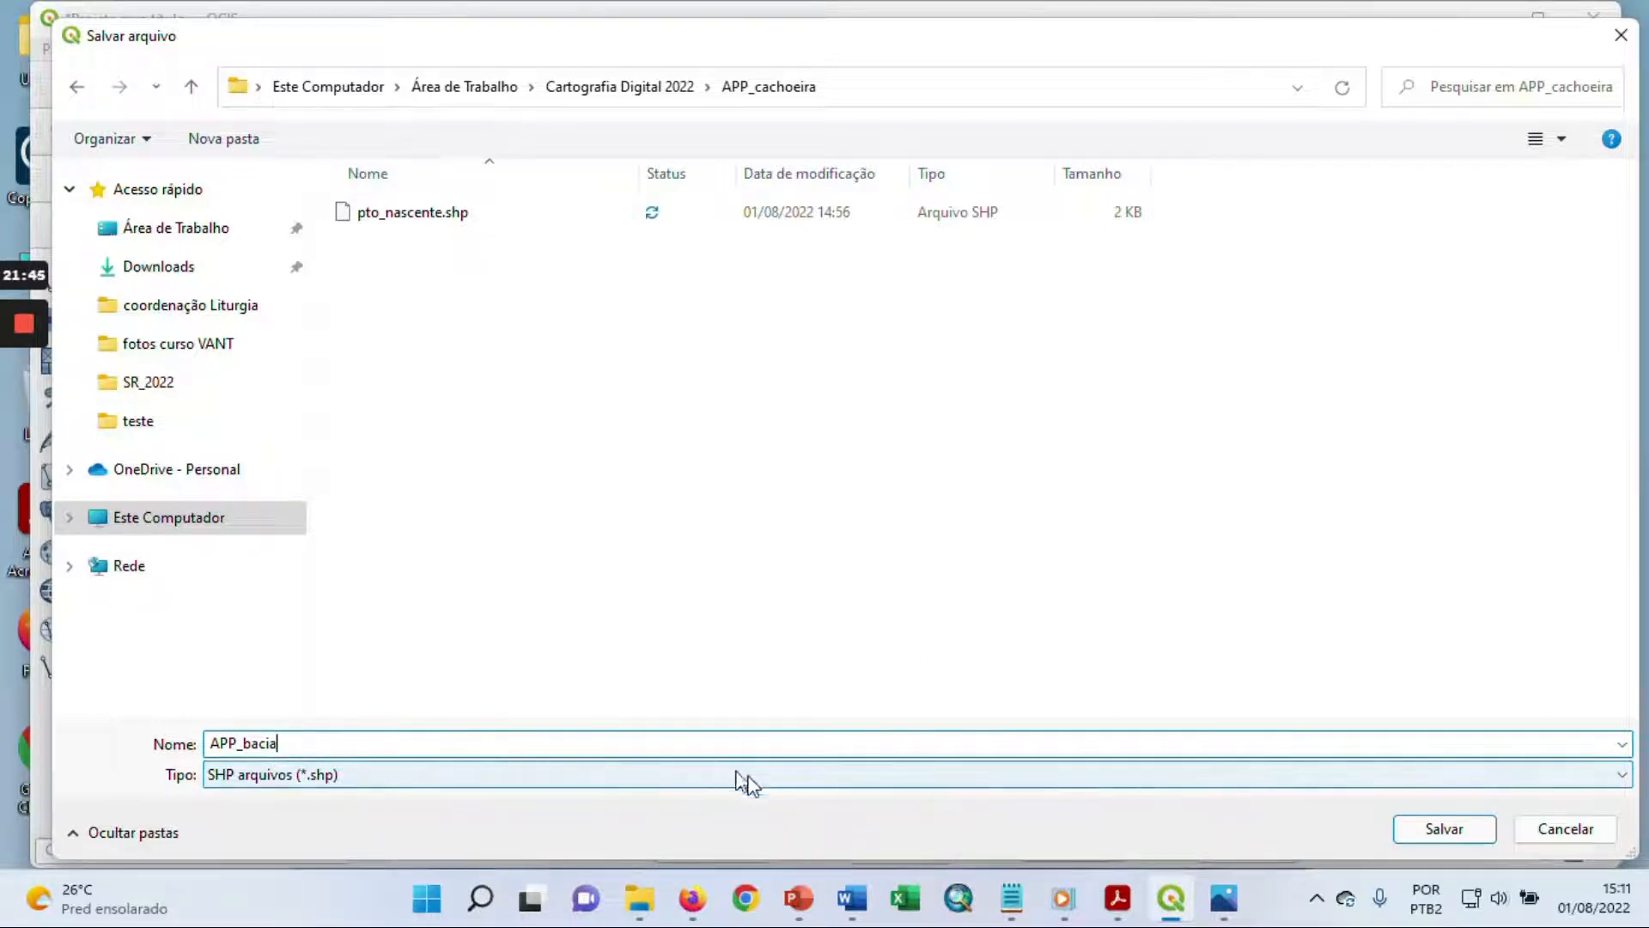
left_click(1433, 832)
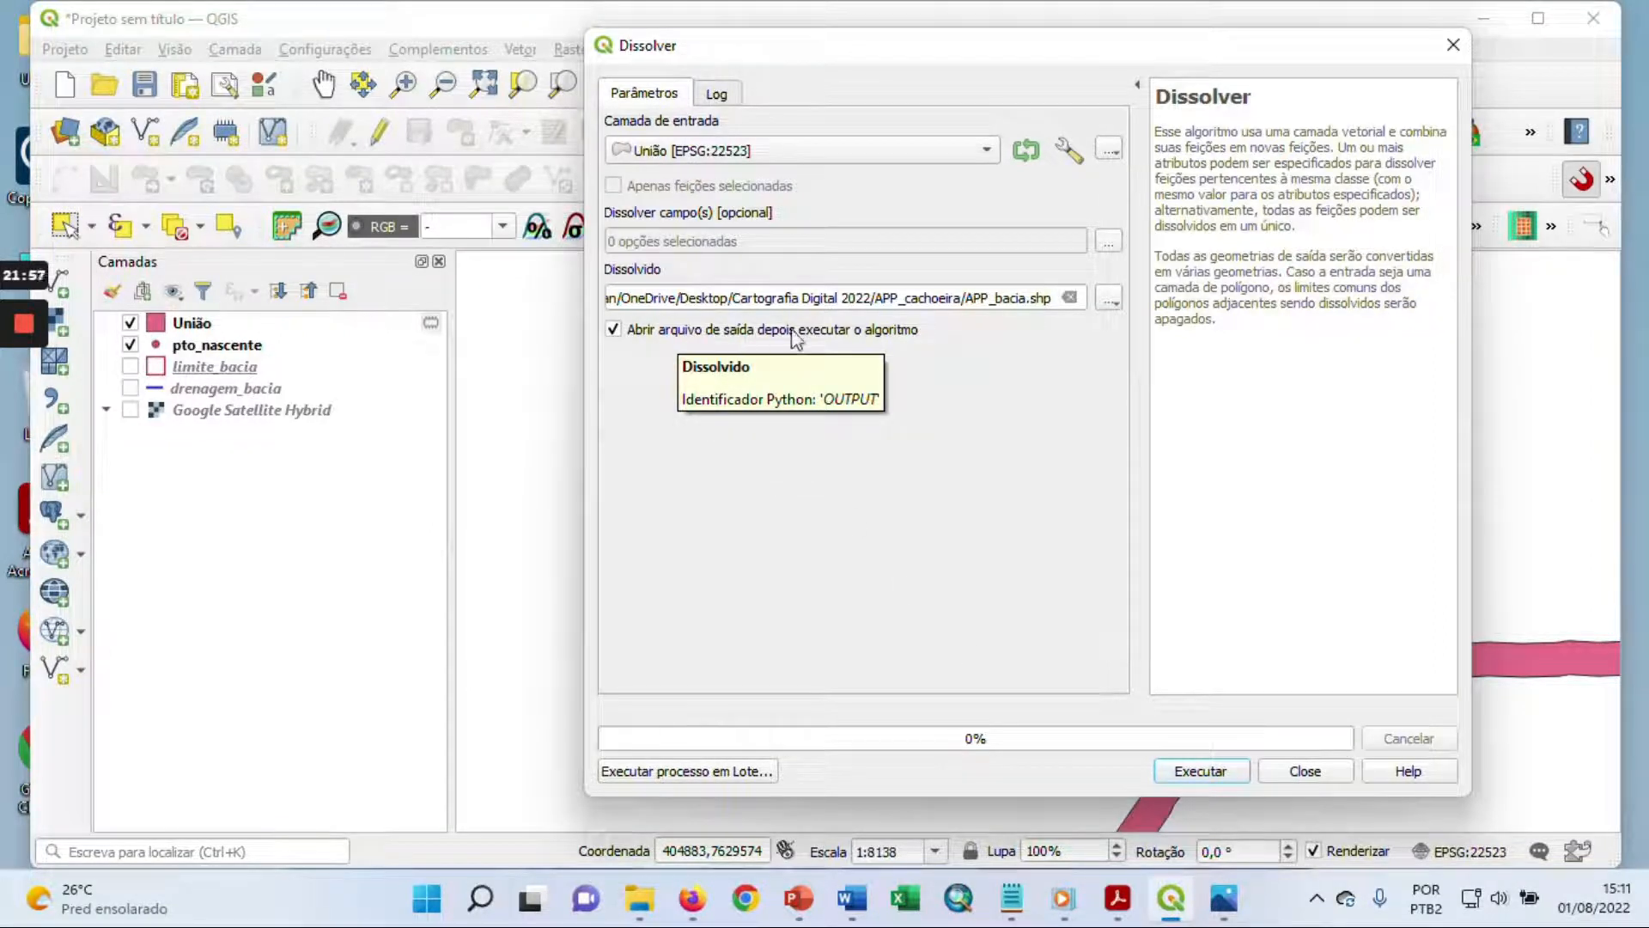
left_click(1213, 778)
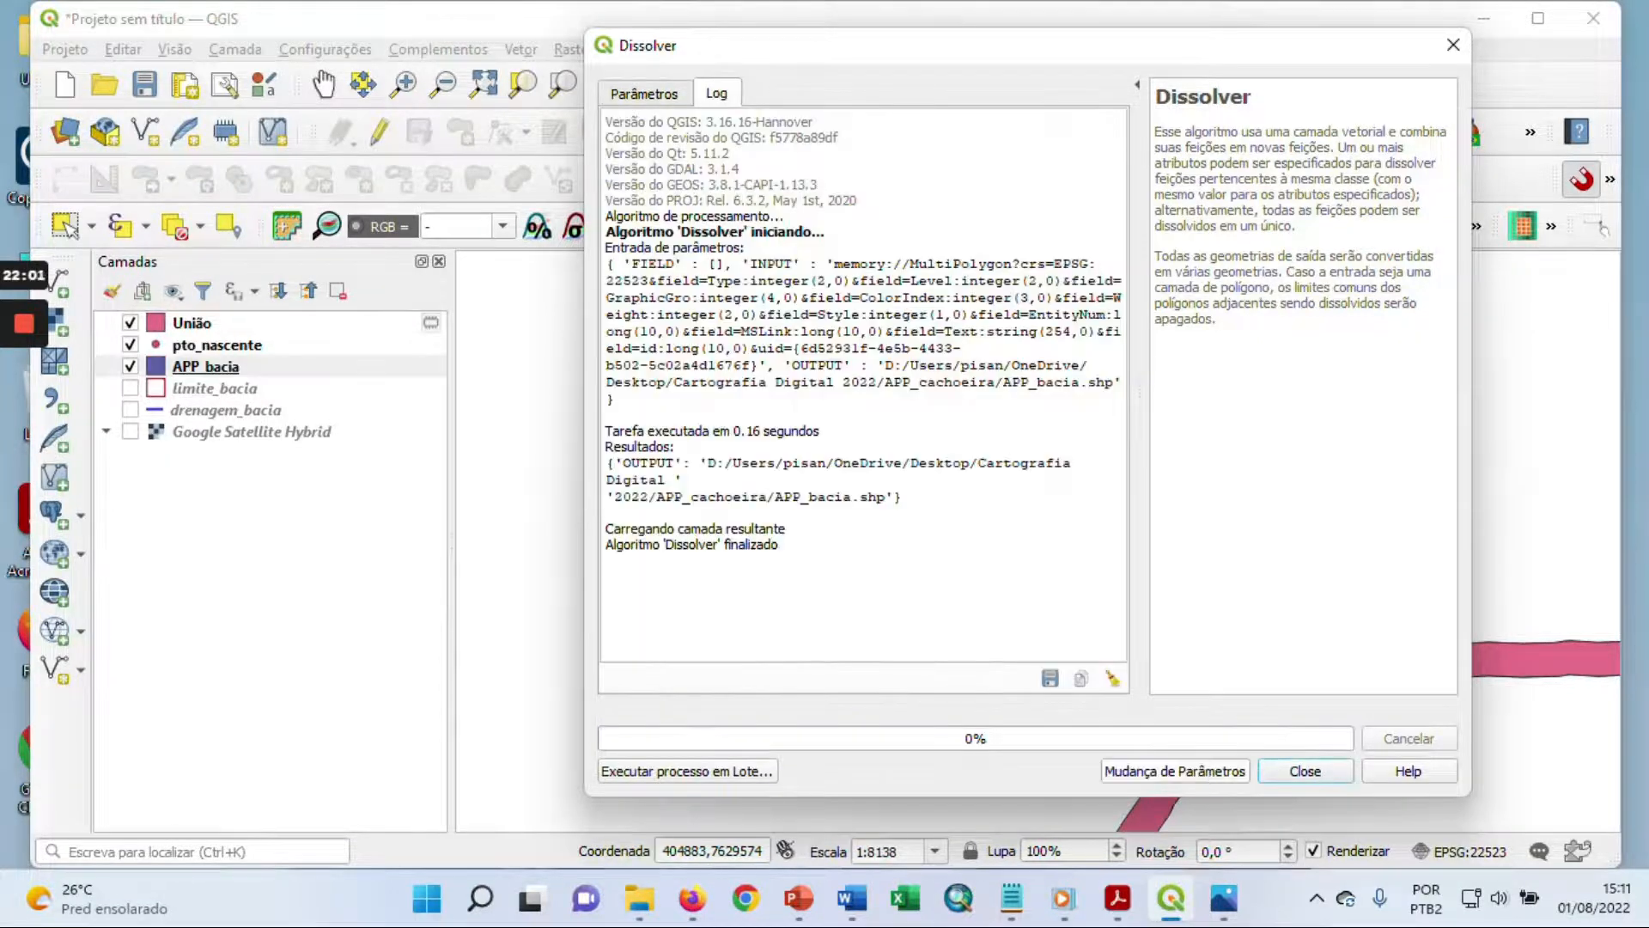
left_click(1291, 767)
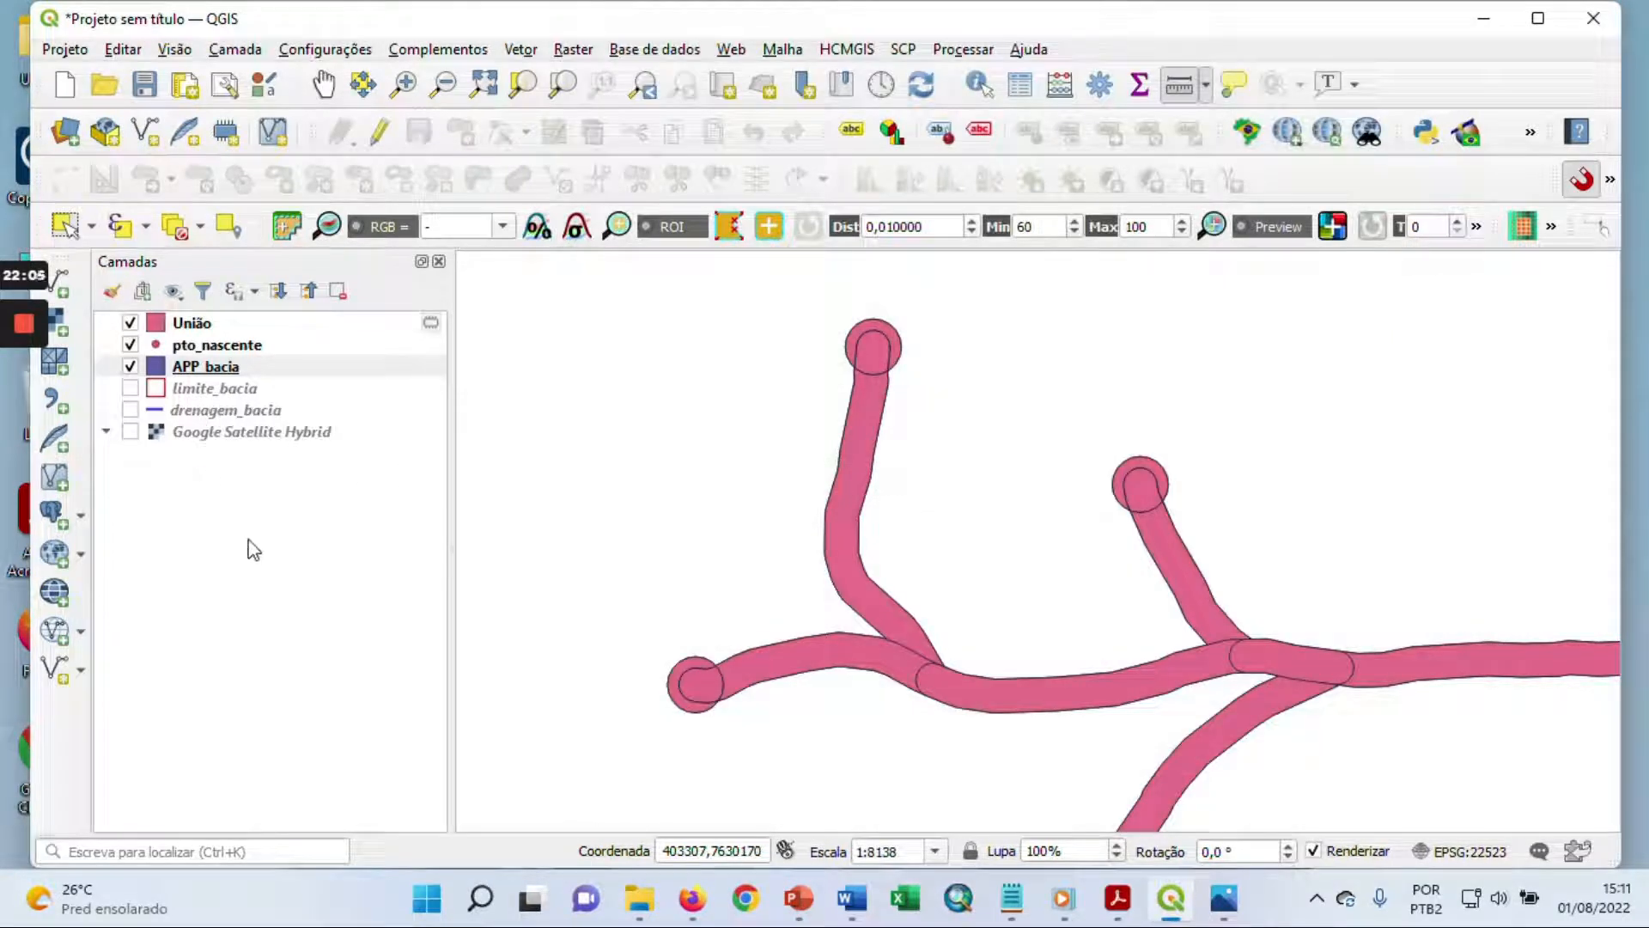
Step: Hide the União and pto_nascente layers so only APP_bacia is shown, comparing the dissolved areas with the union
left_click(131, 325)
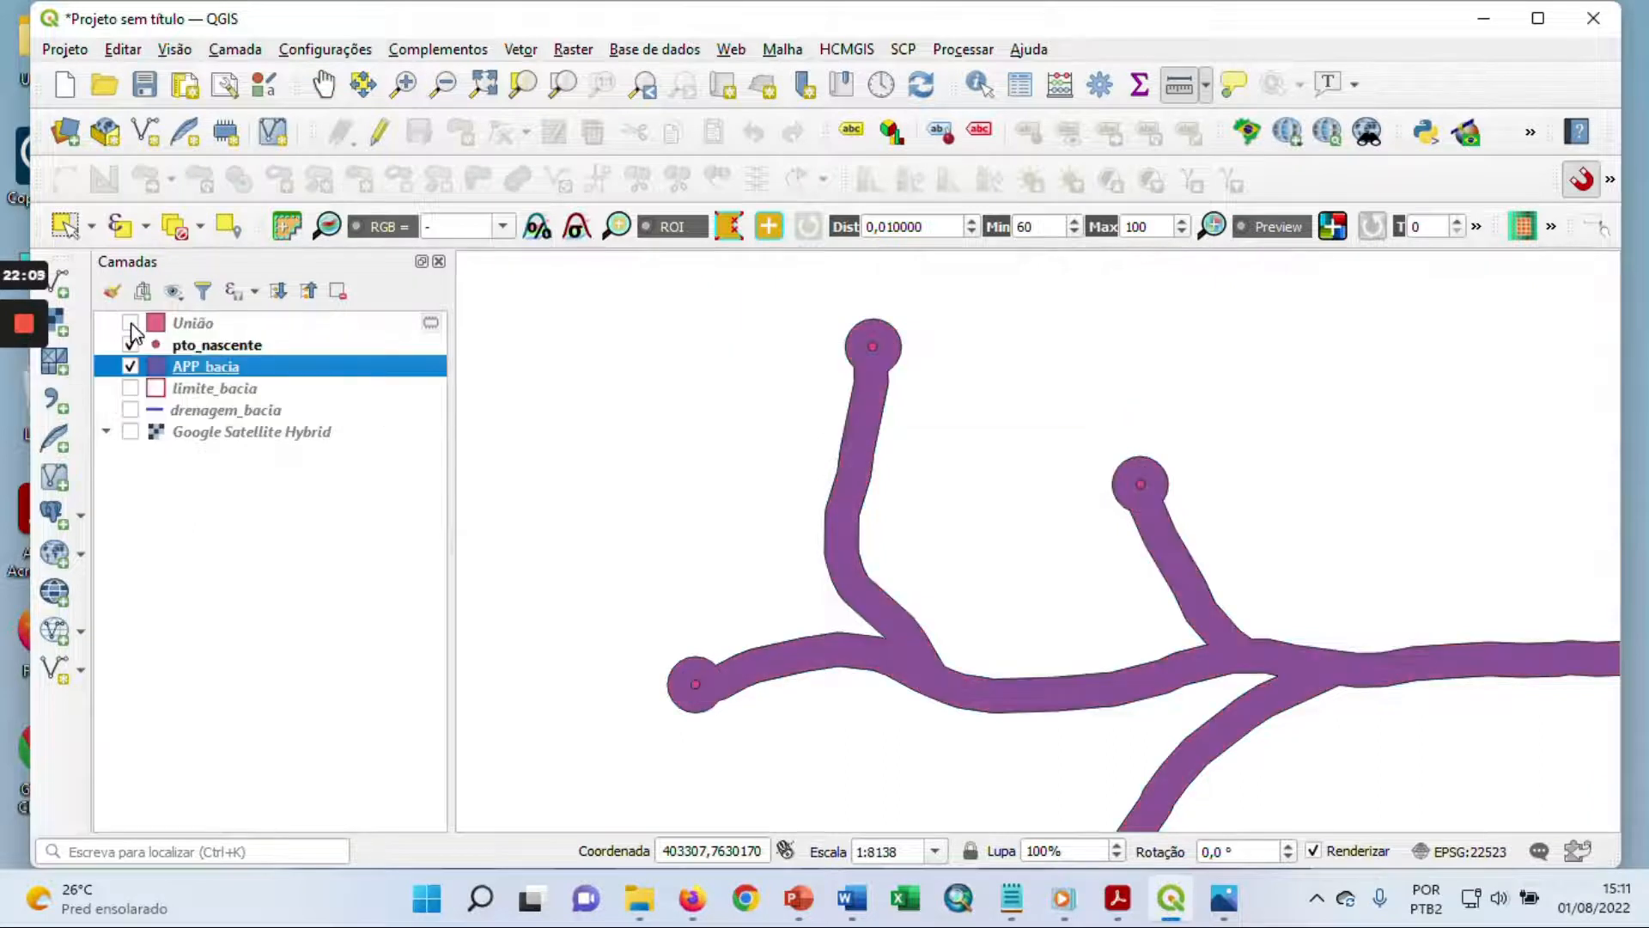
left_click(131, 346)
left_click(132, 325)
left_click(130, 323)
left_click(131, 324)
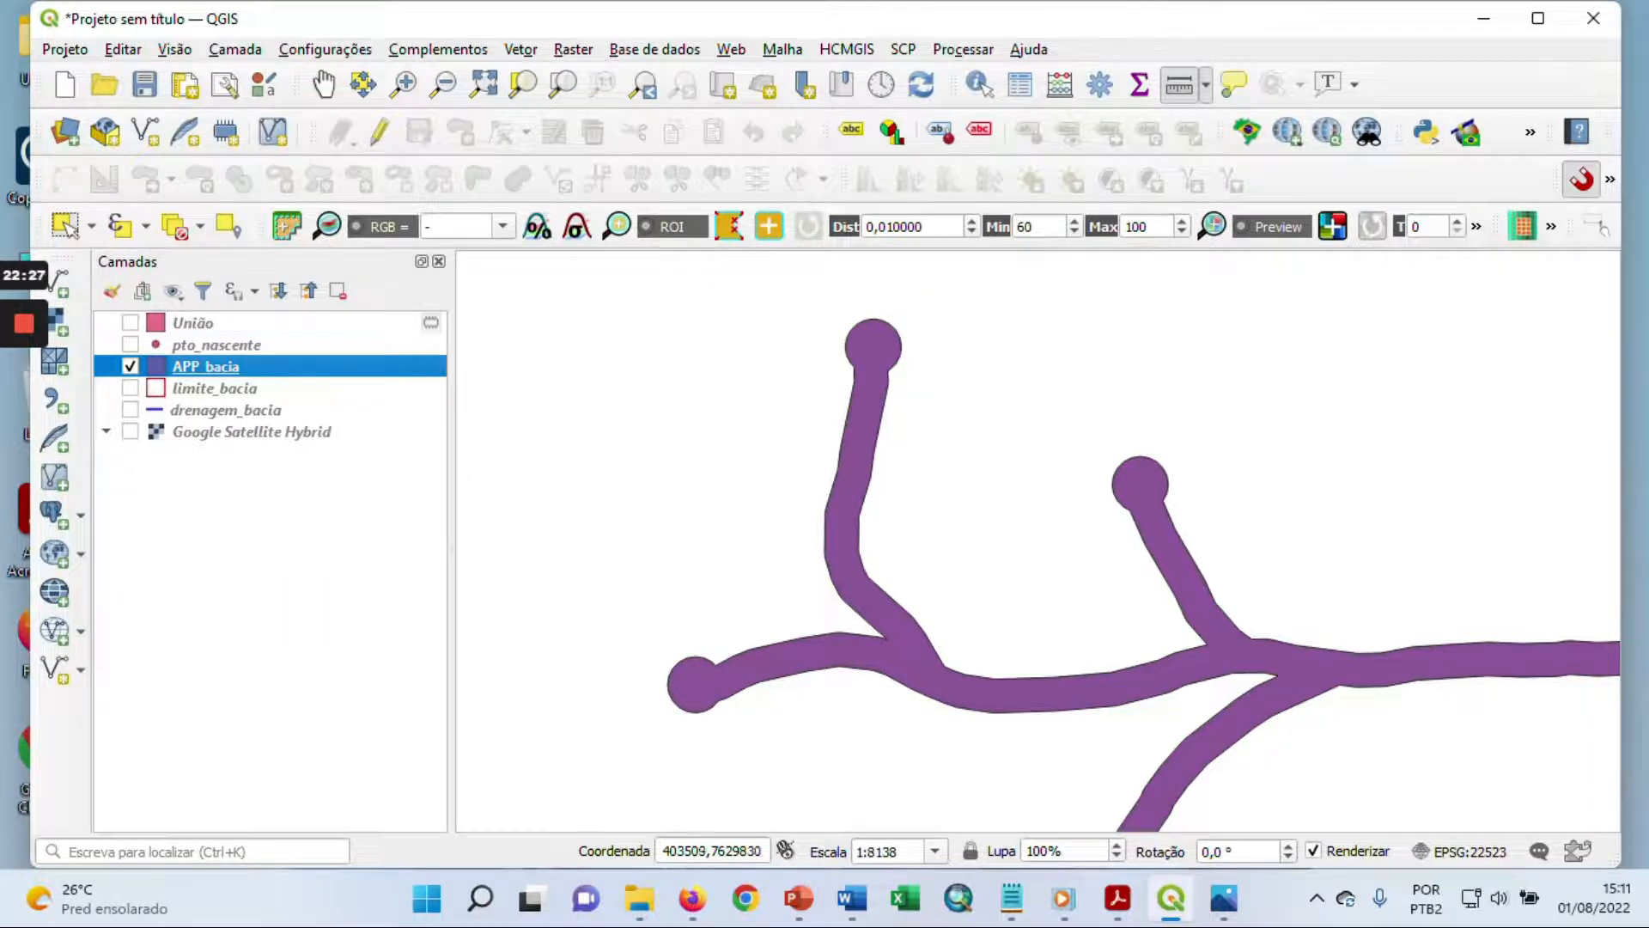
Step: Examine the dissolved APP_bacia layer across the whole drainage network of the basin
scroll(601, 657, "down", 2)
scroll(640, 643, "down", 1)
left_click_drag(773, 637, 850, 541)
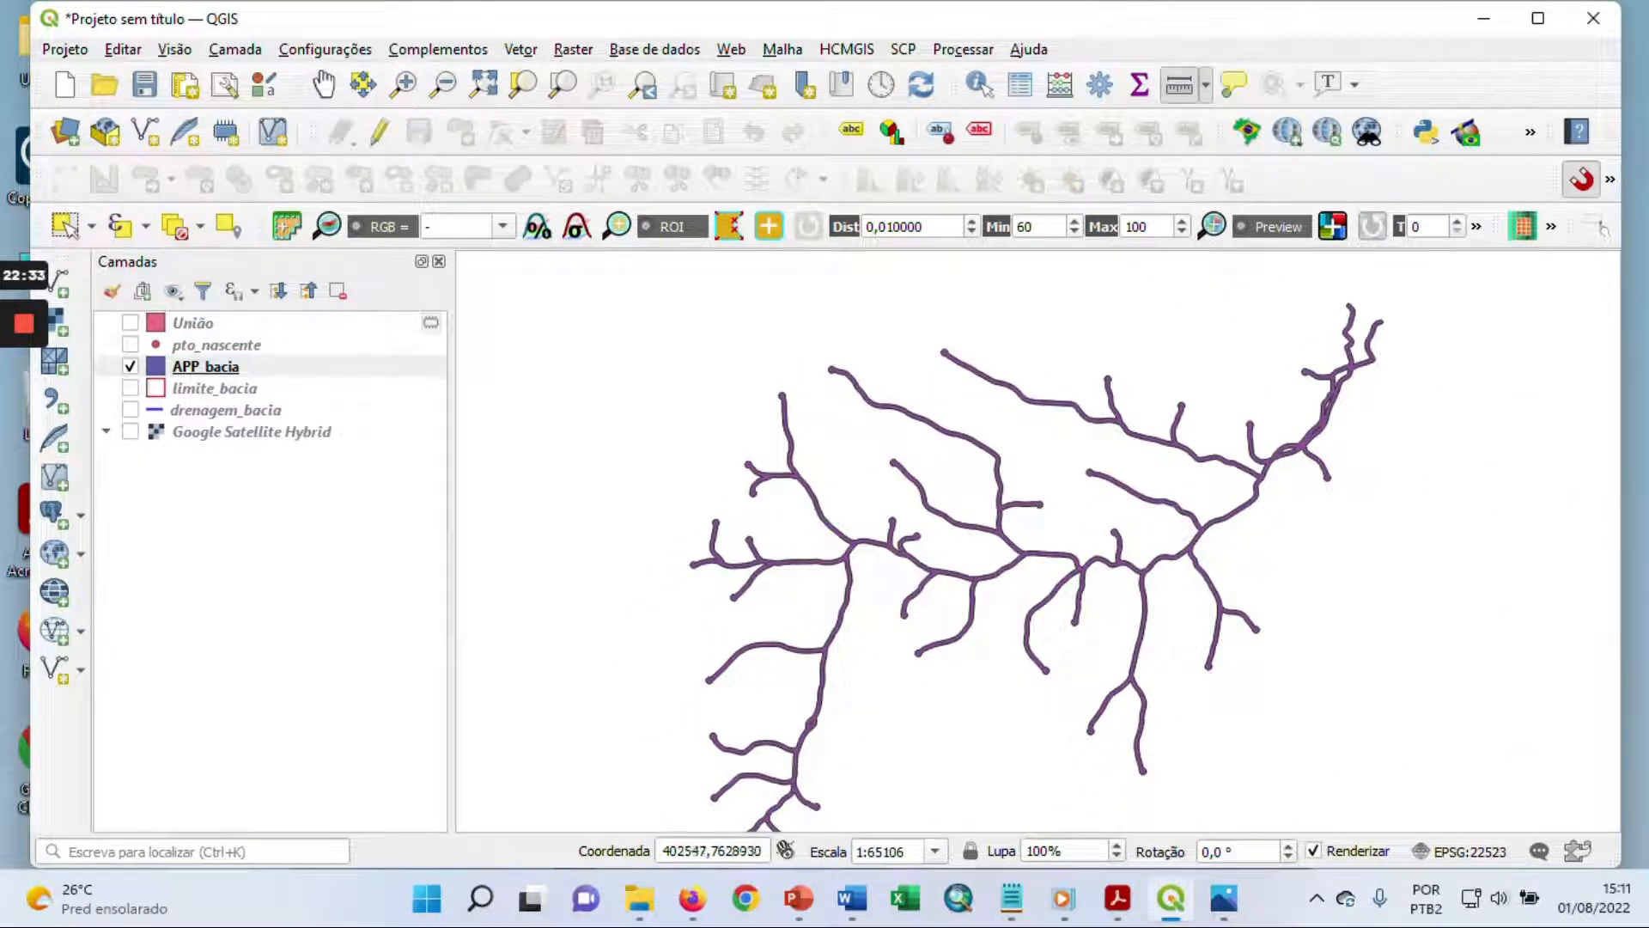
left_click_drag(1034, 571, 989, 560)
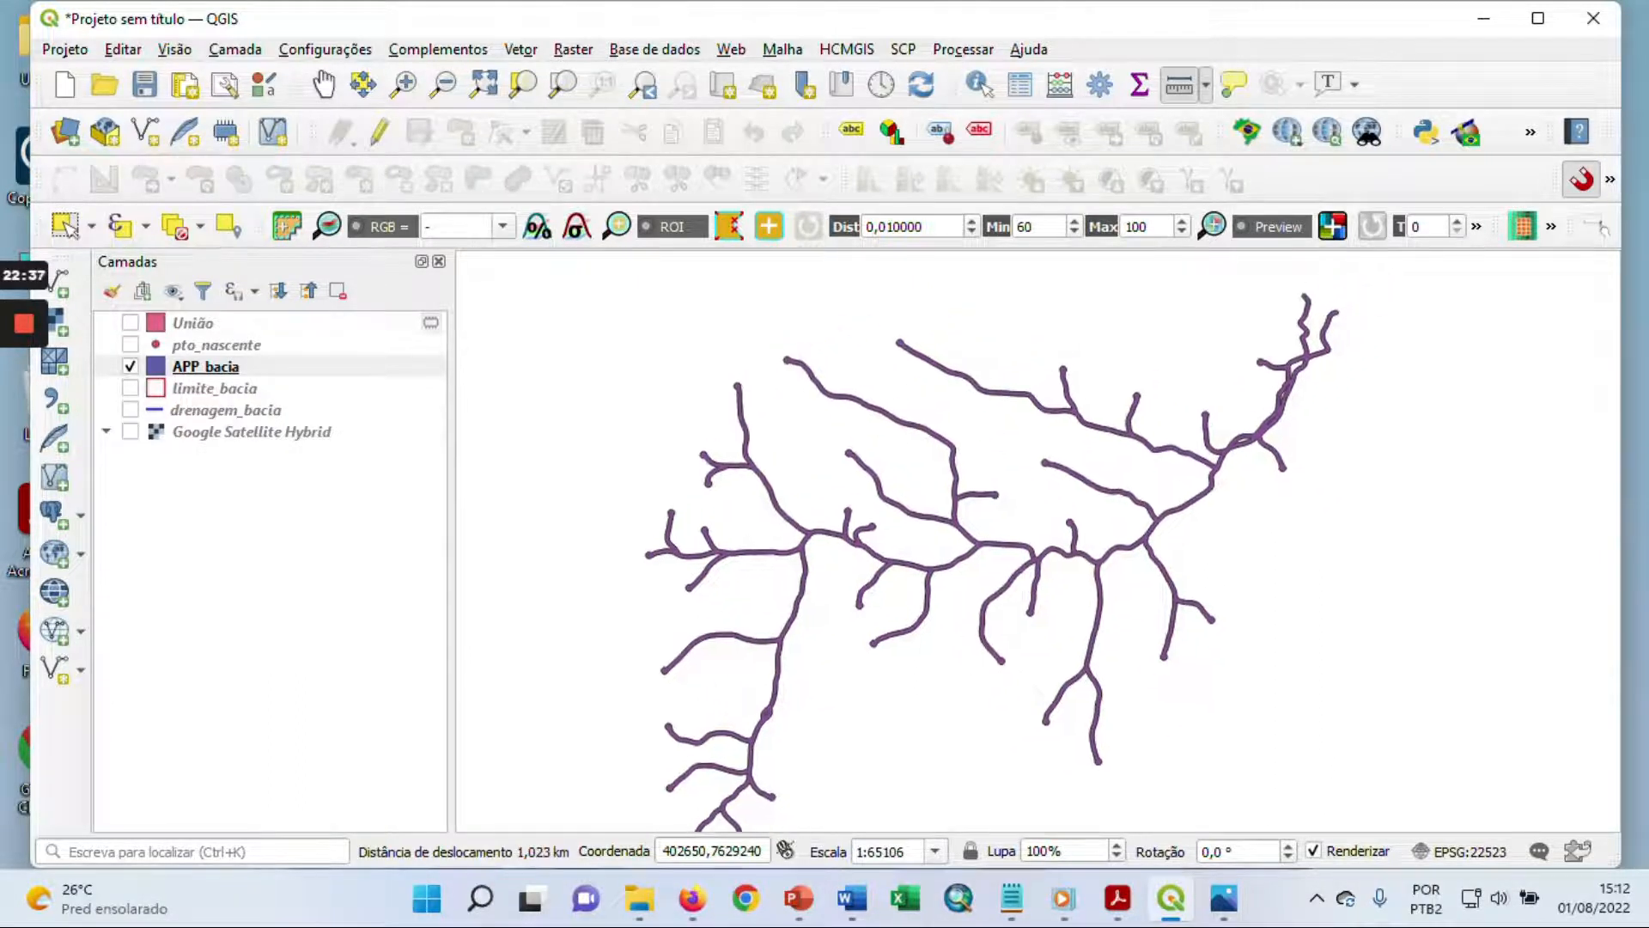
scroll(652, 617, "up", 1)
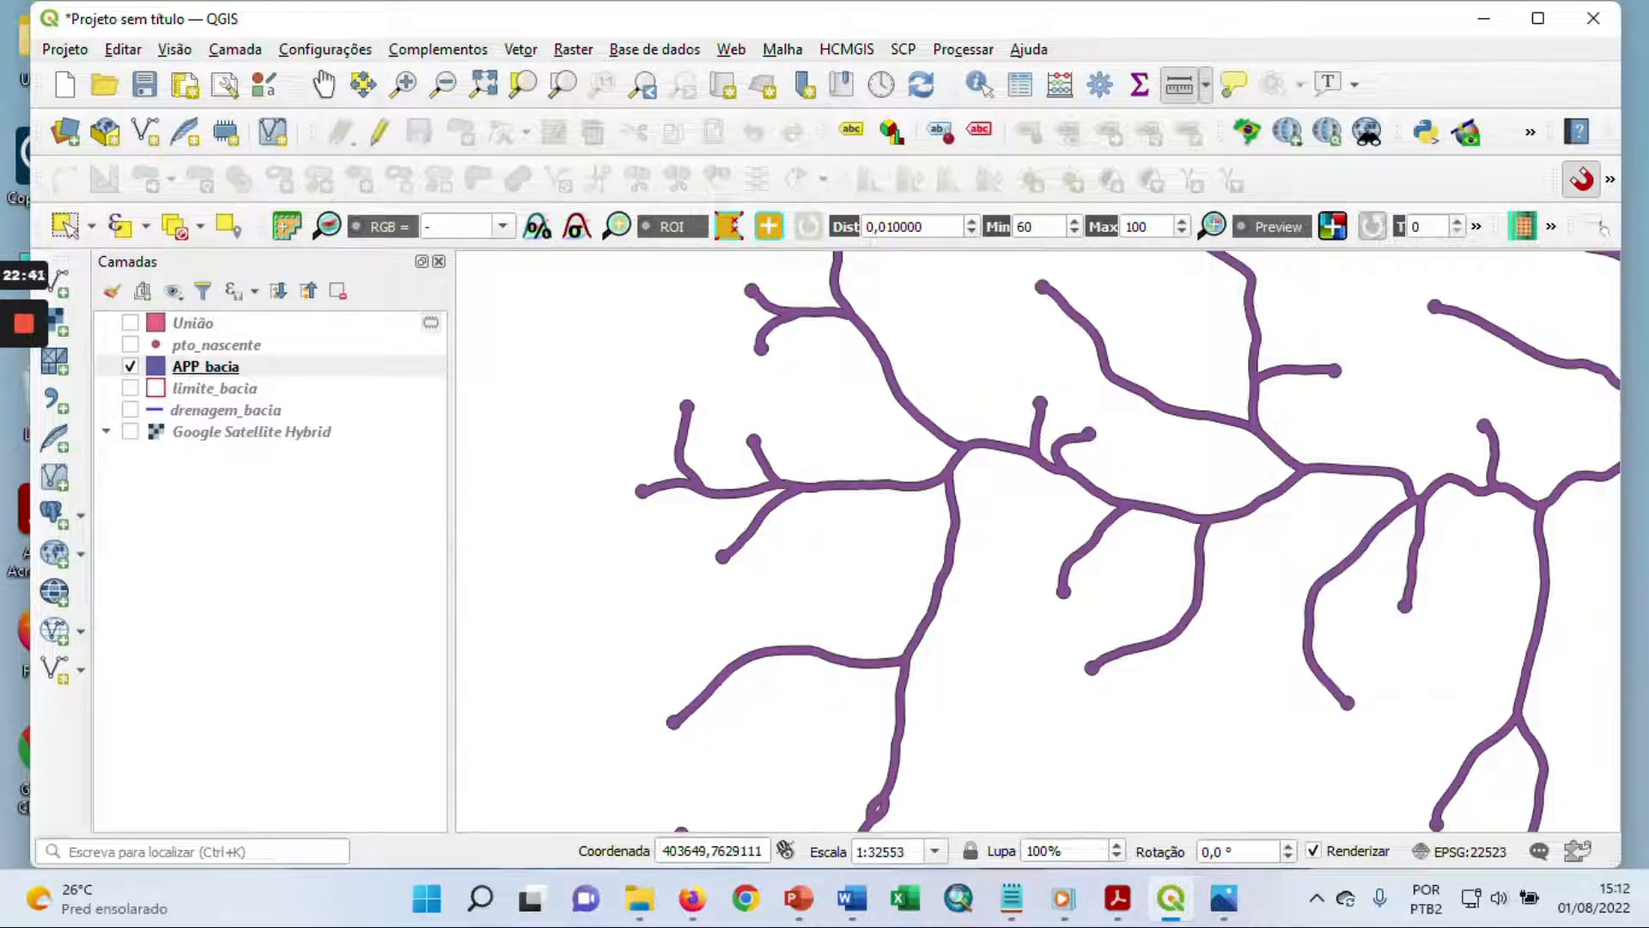
left_click_drag(652, 618, 638, 757)
left_click_drag(626, 582, 694, 713)
scroll(615, 616, "down", 1)
left_click_drag(633, 643, 623, 538)
left_click_drag(621, 622, 617, 566)
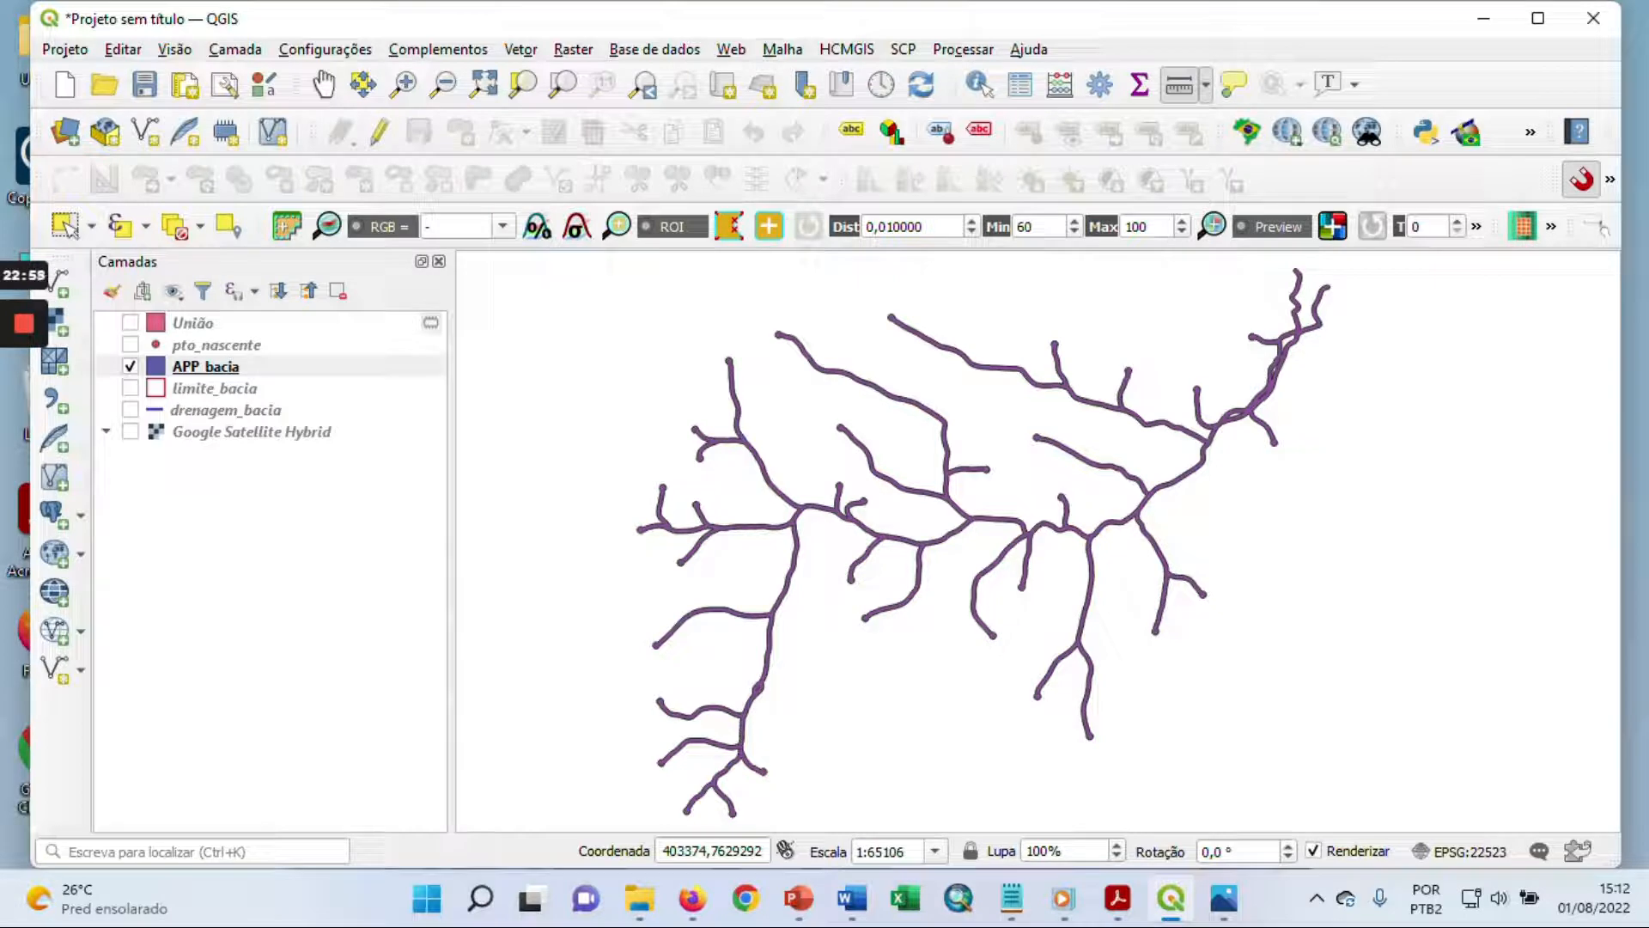
Step: Start a new field calculation on the APP_bacia layer and insert the geometry function $area into the expression
scroll(622, 567, "up", 1)
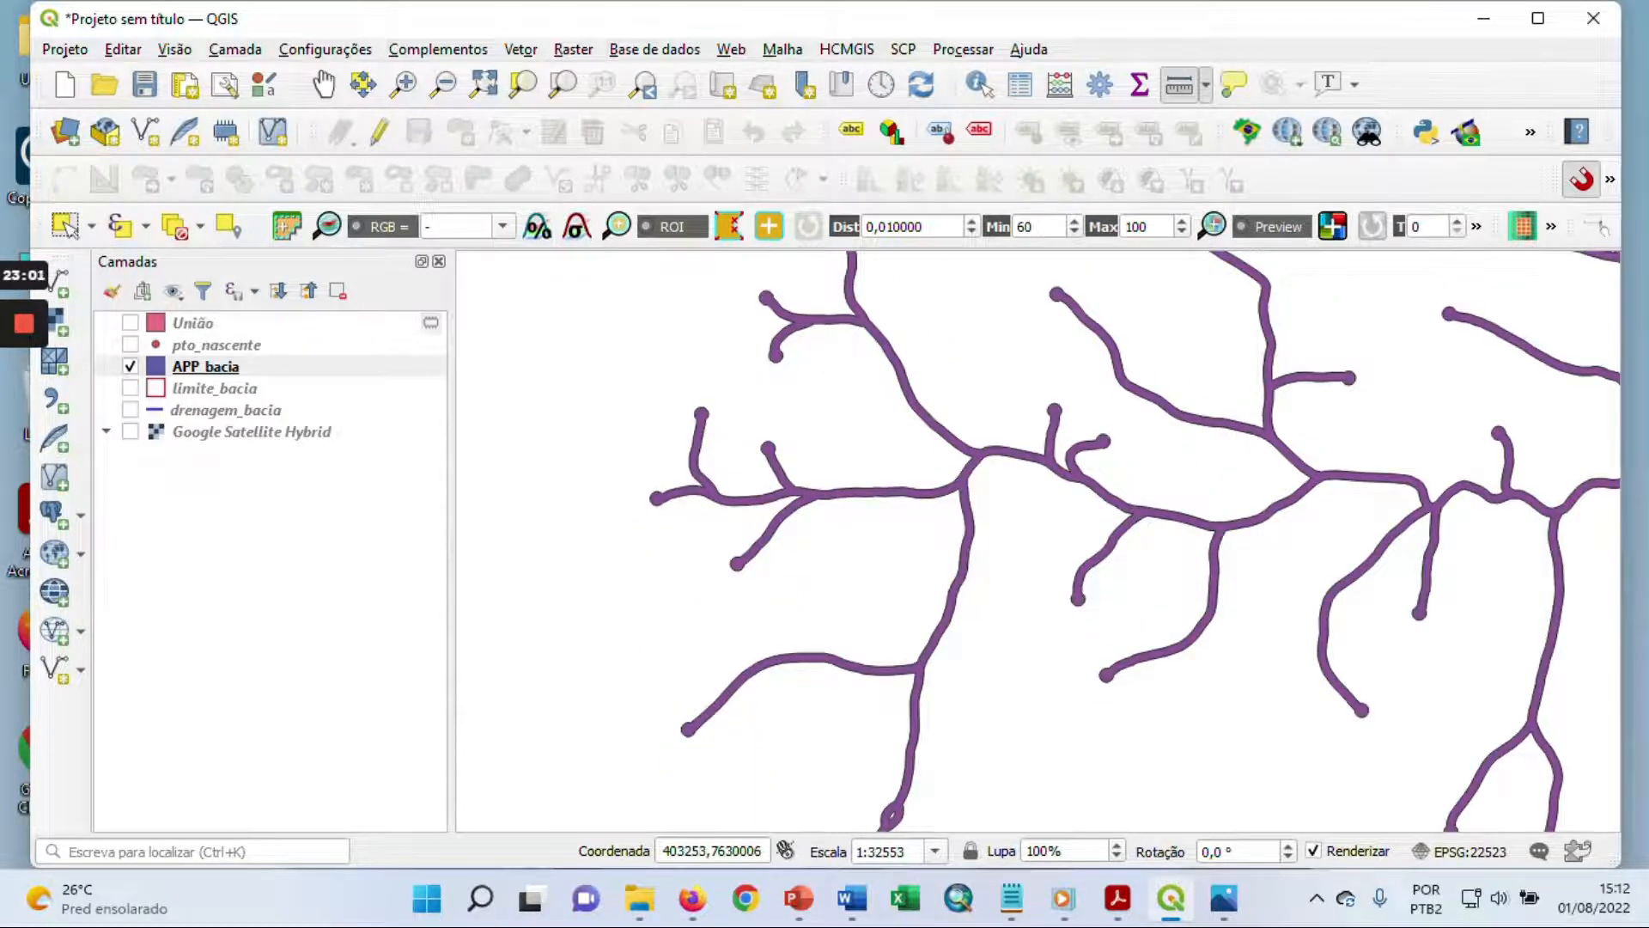
left_click_drag(793, 485, 774, 613)
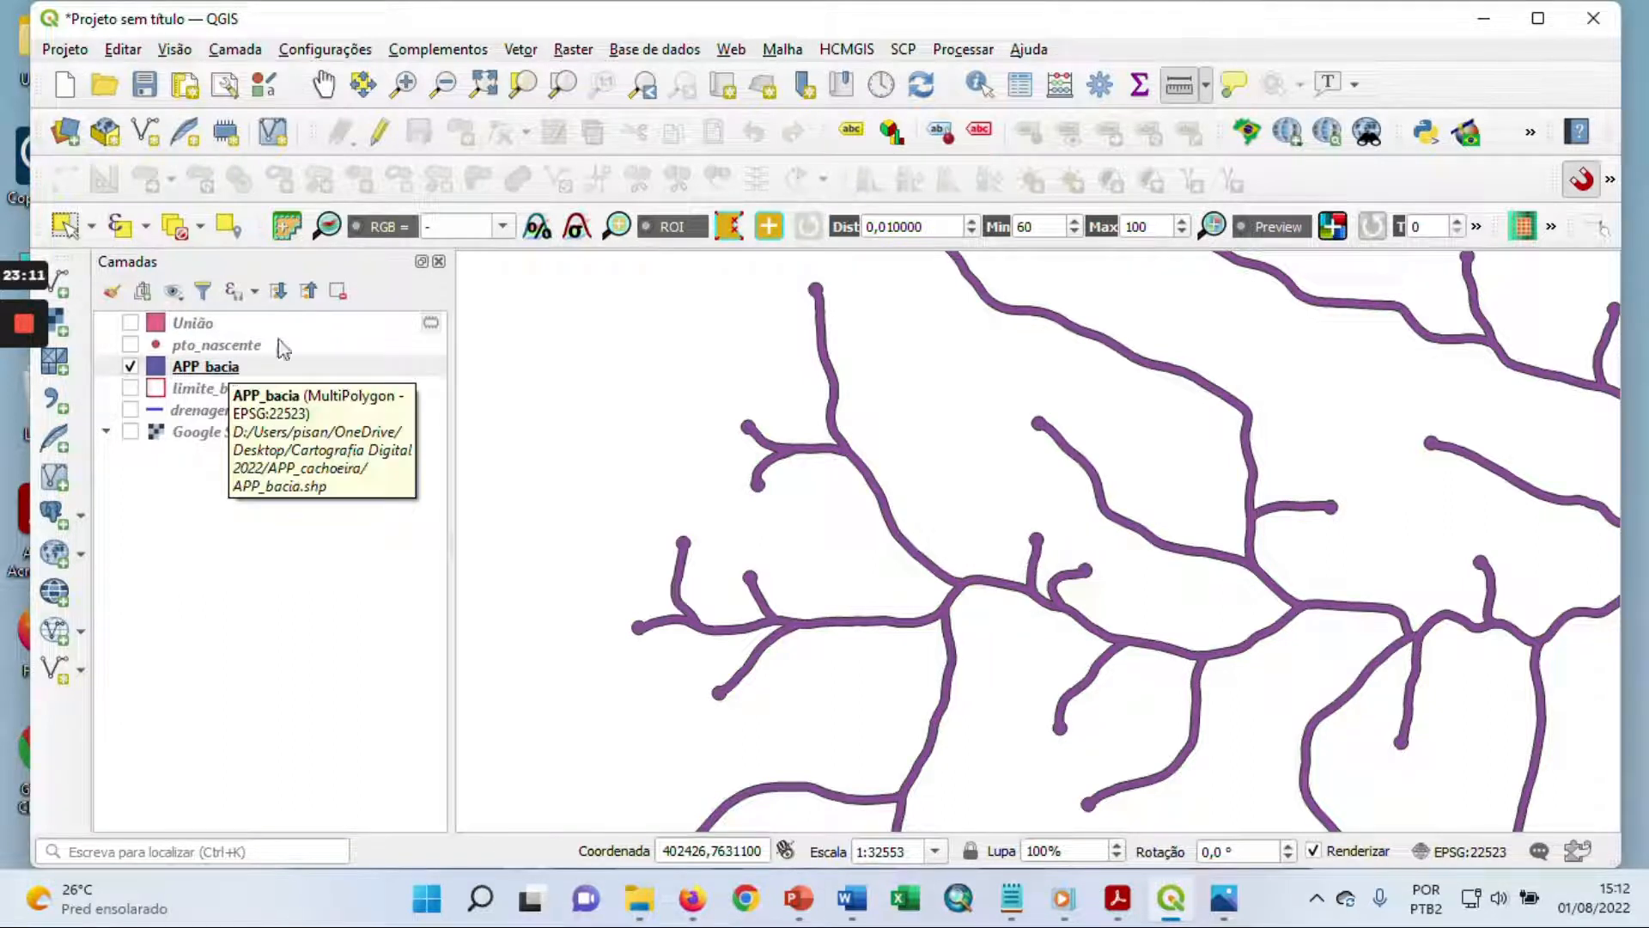
left_click(1061, 86)
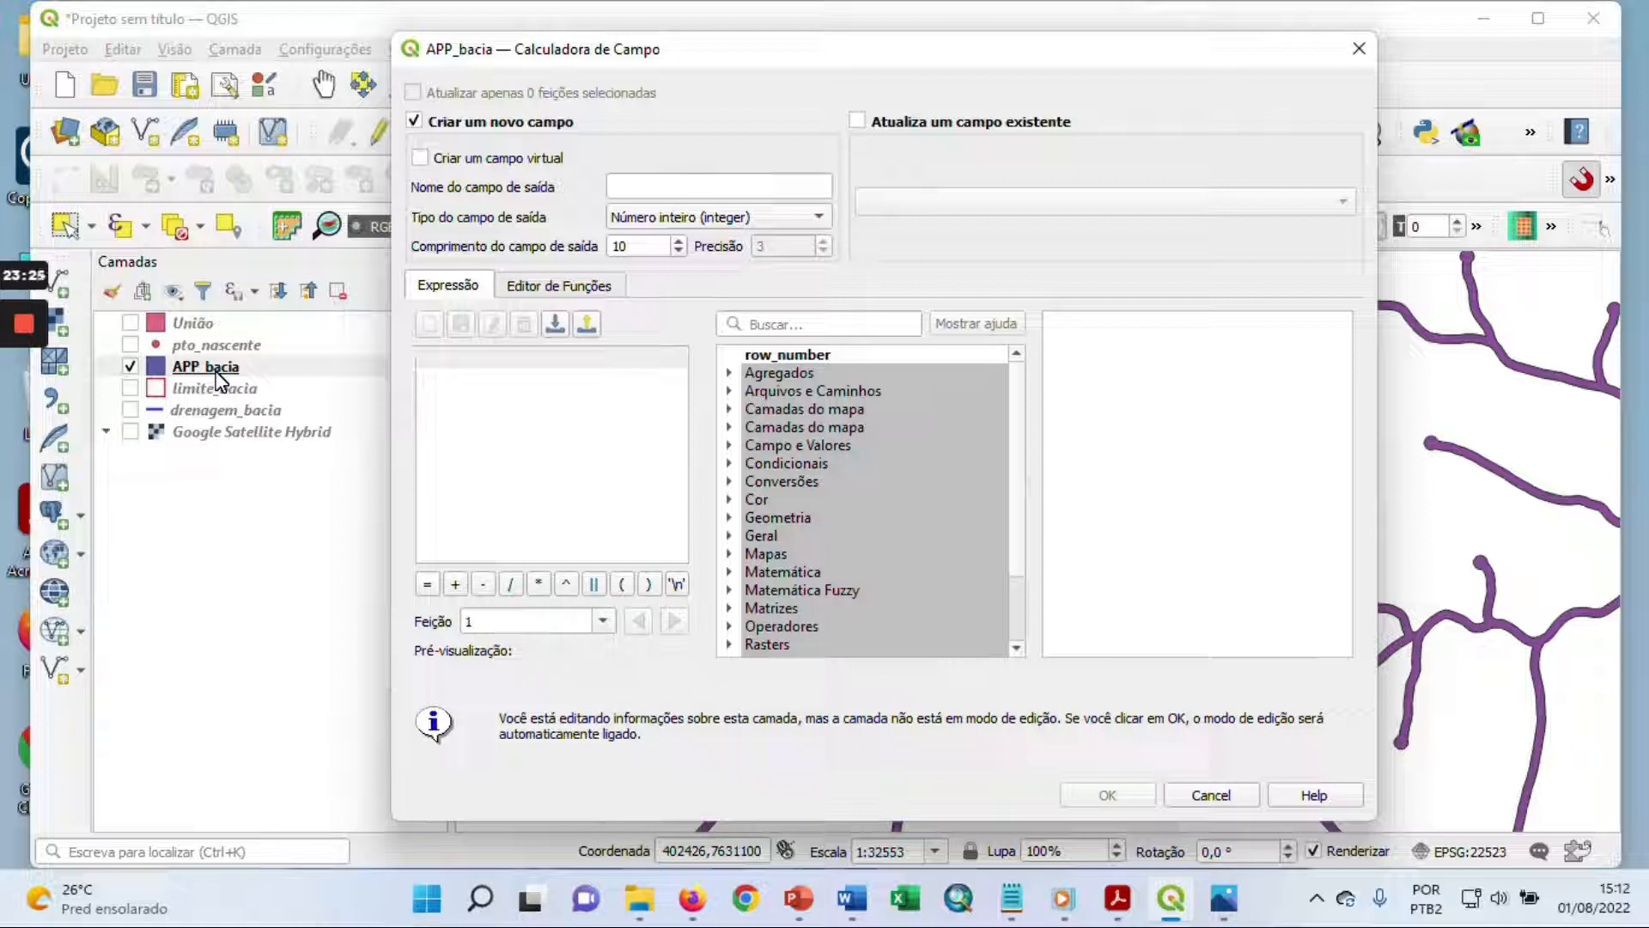
left_click(729, 517)
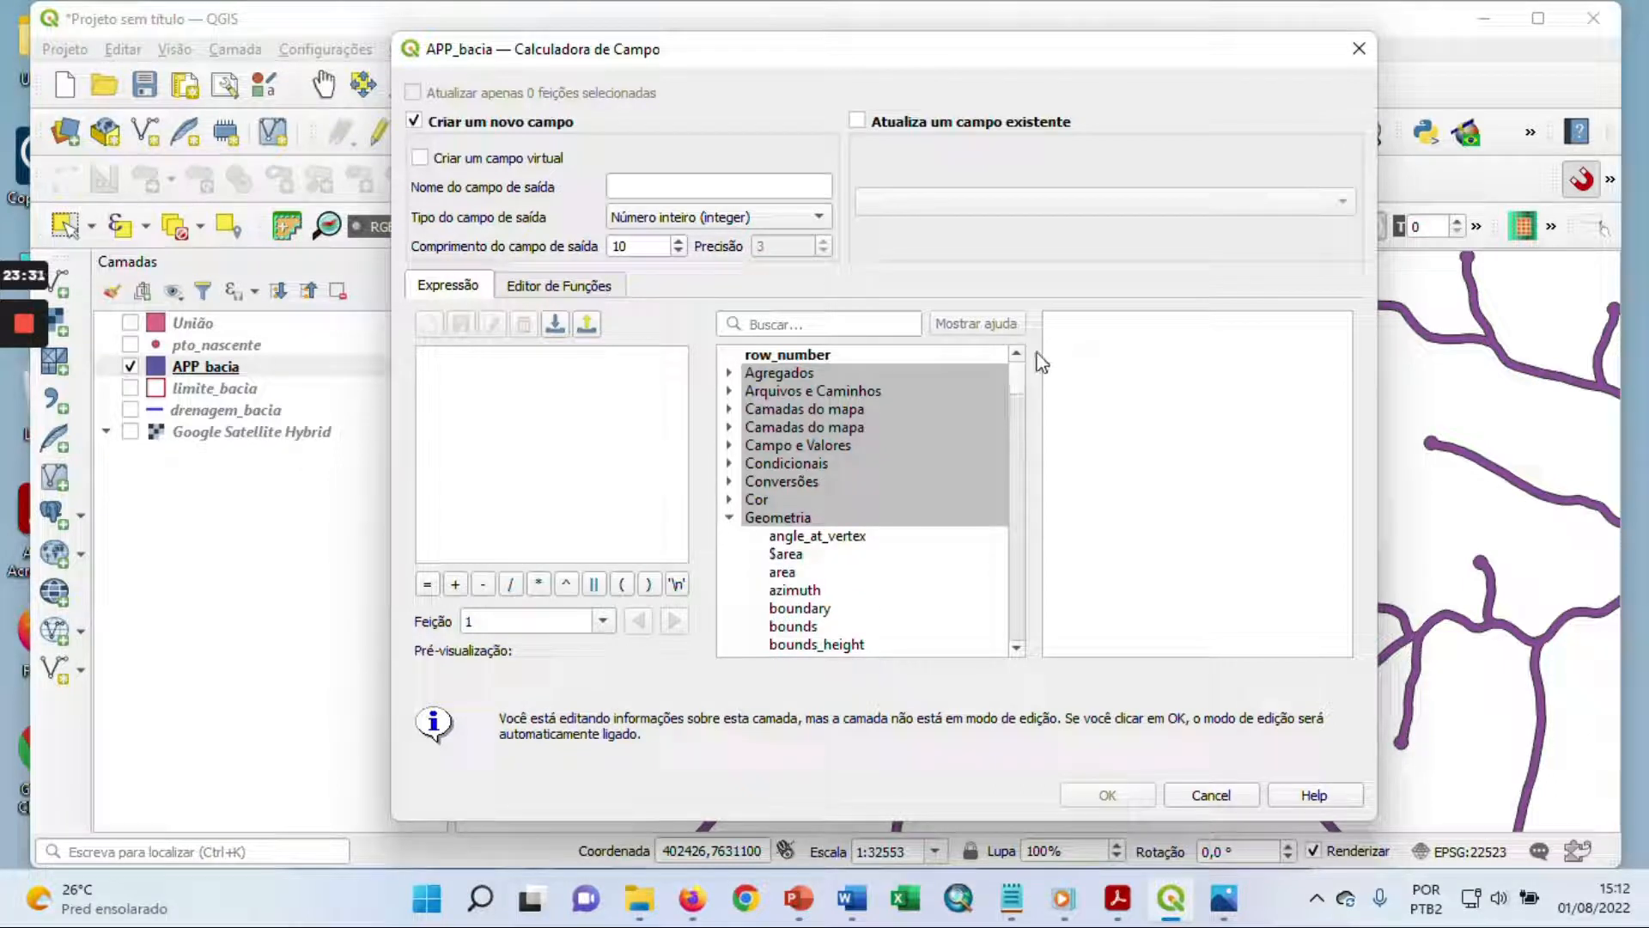
scroll(1019, 383, "down", 1)
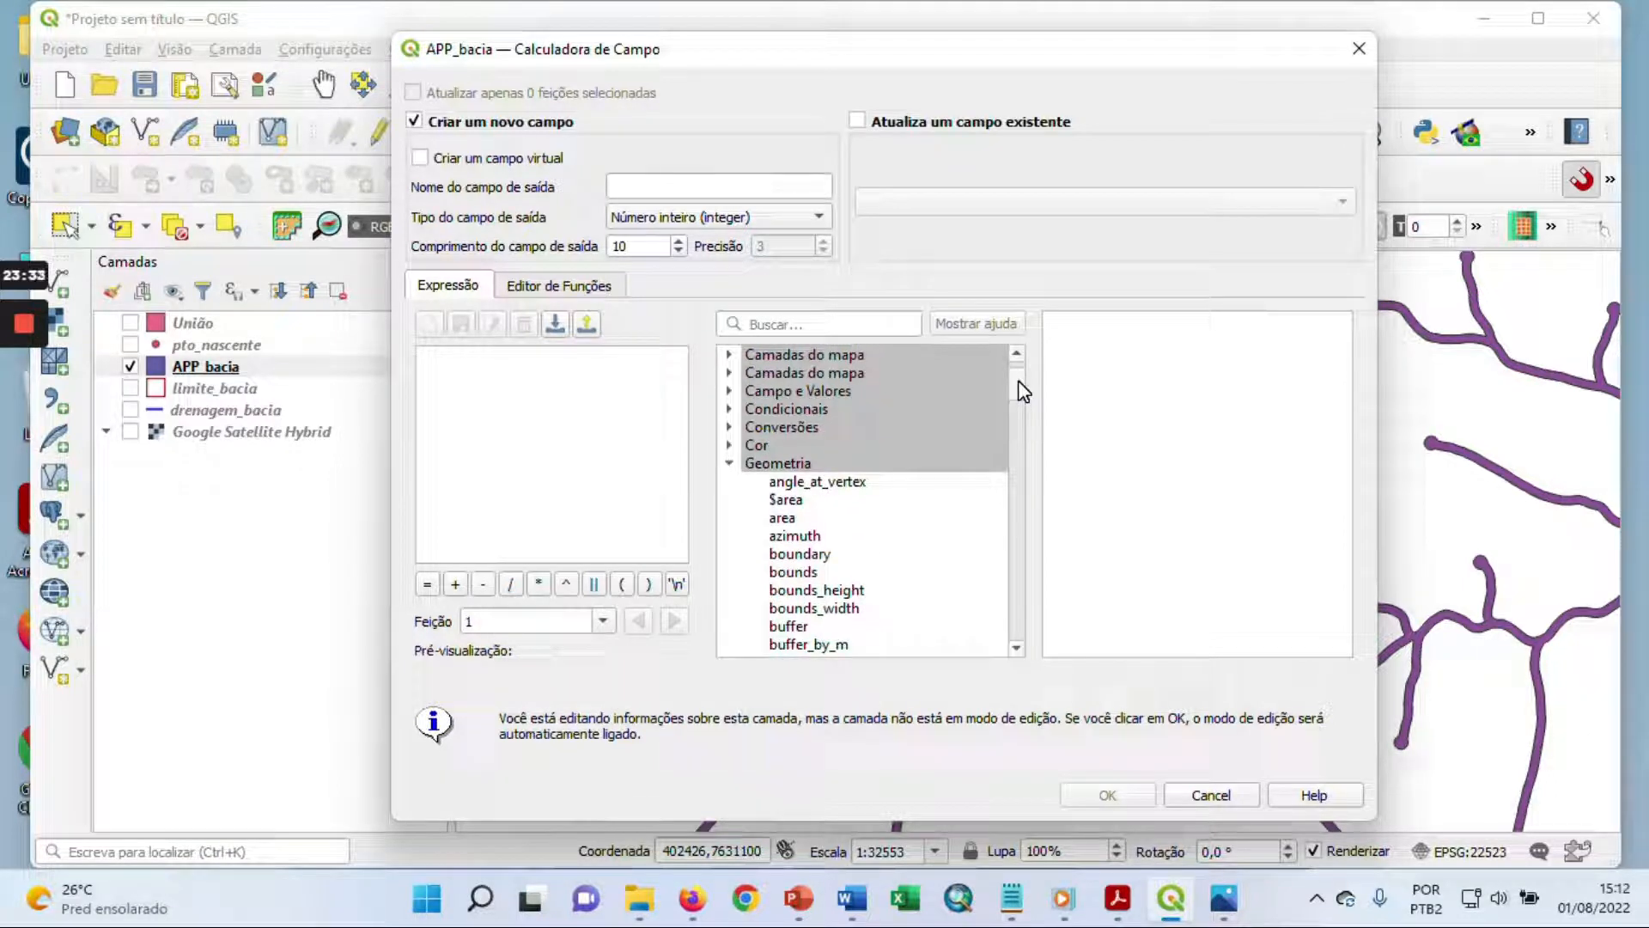
scroll(1022, 396, "down", 5)
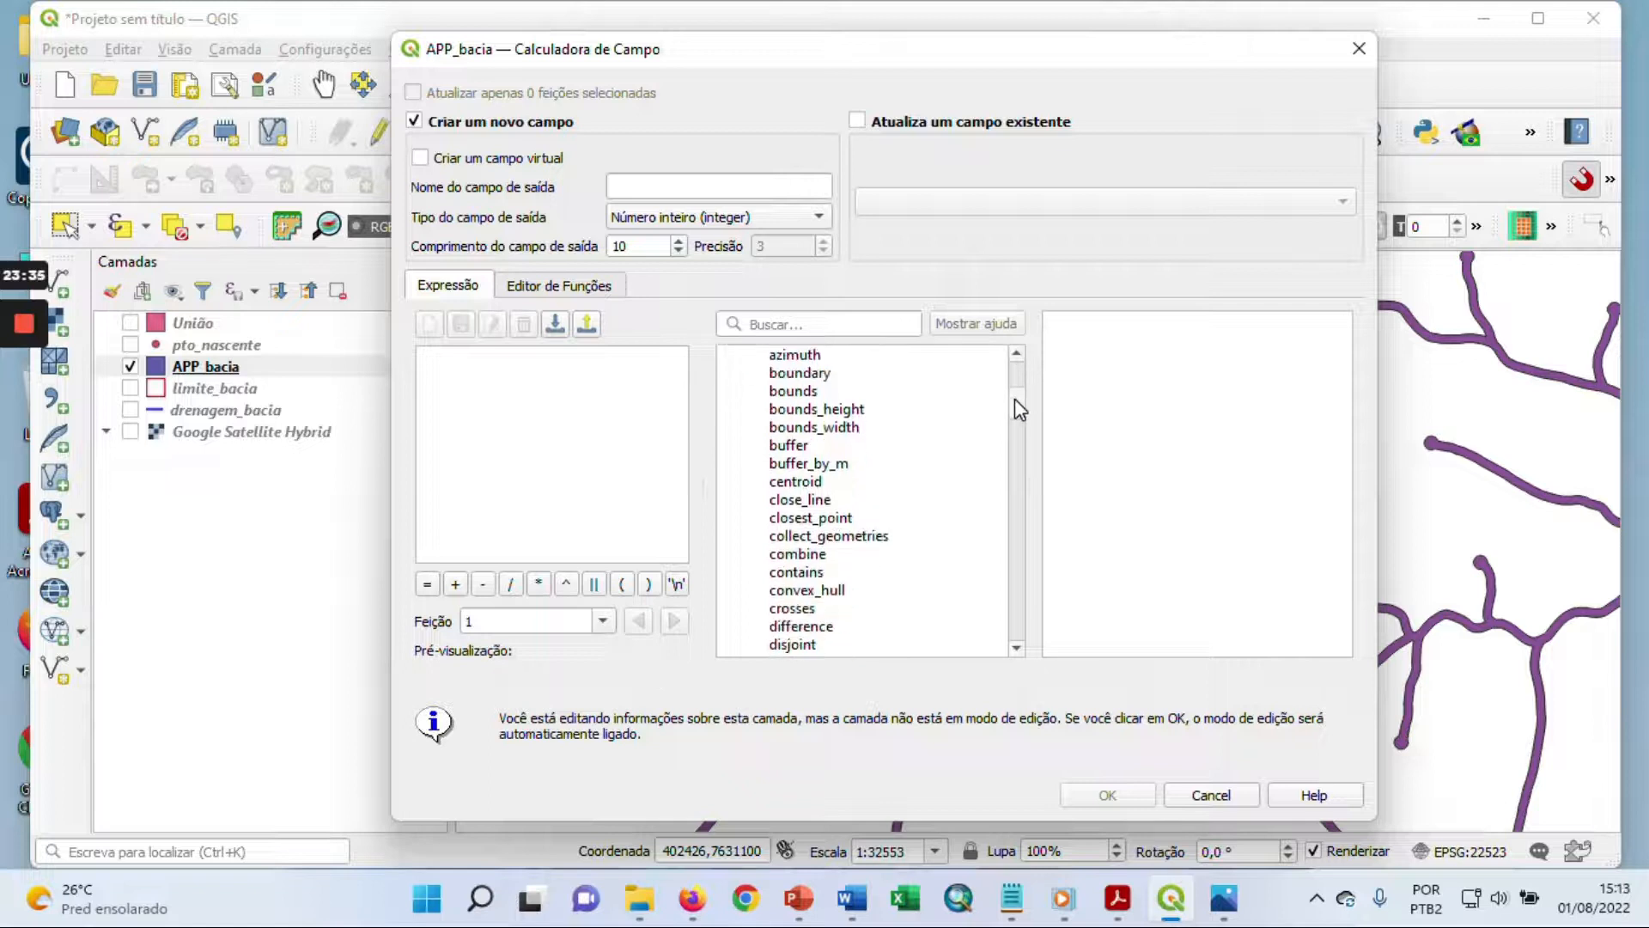
scroll(1015, 402, "down", 2)
scroll(1013, 400, "up", 2)
scroll(1012, 386, "up", 4)
scroll(975, 400, "down", 1)
left_click(789, 464)
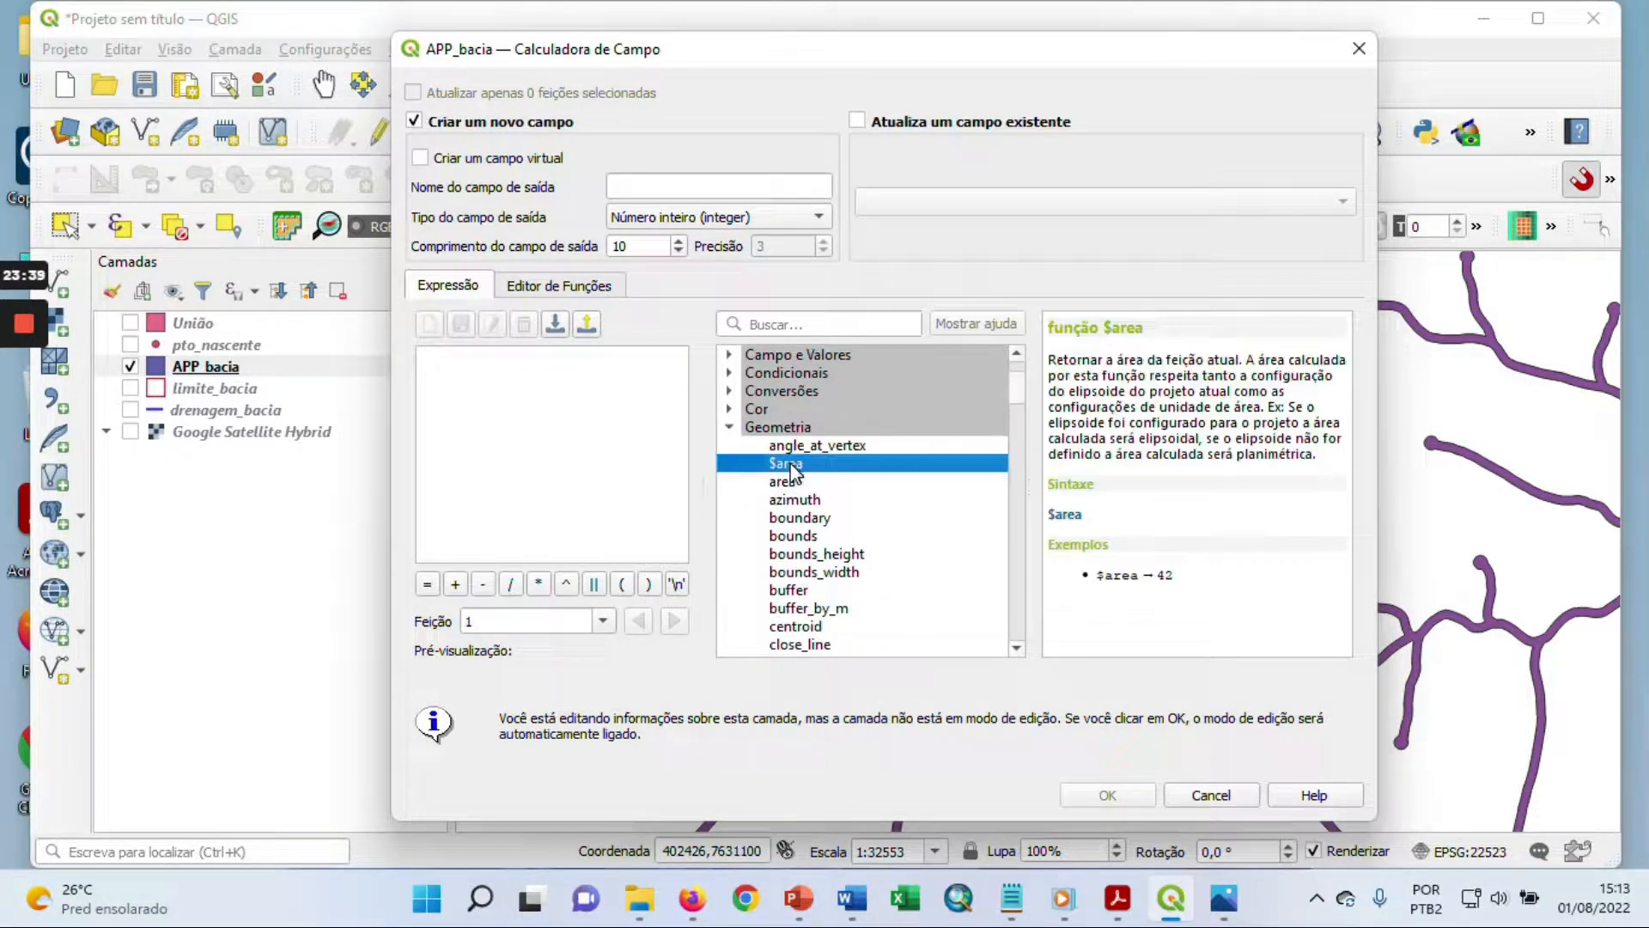
double_click(792, 466)
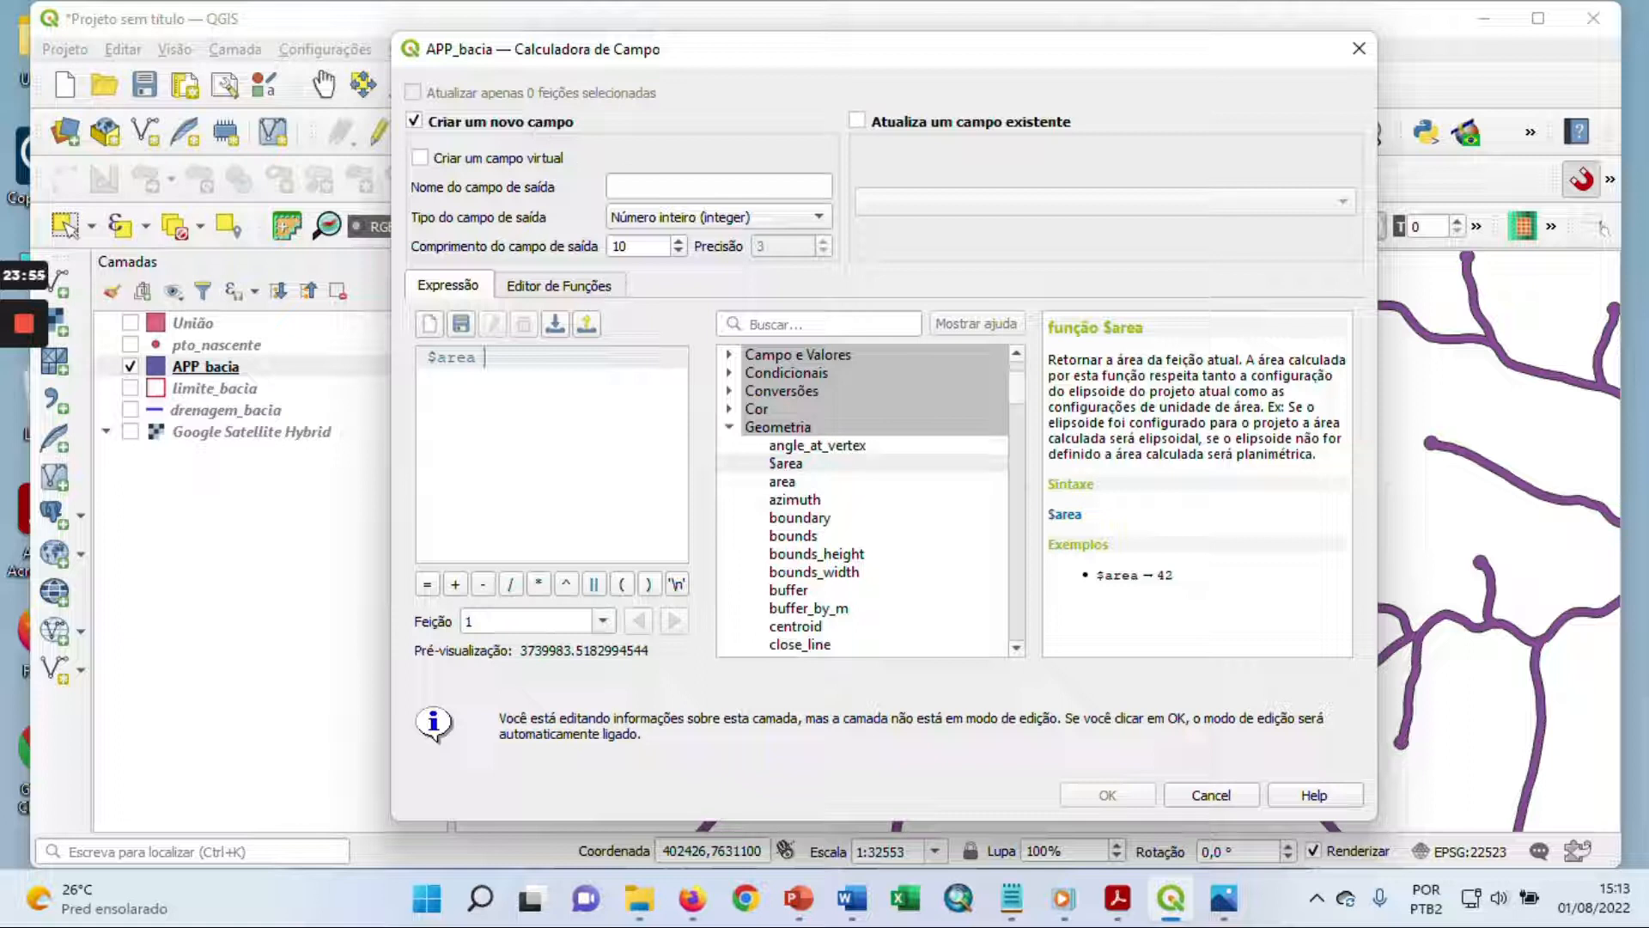
Step: Name the output field area_ha and make it a decimal number (real) with a length of 15
left_click(718, 186)
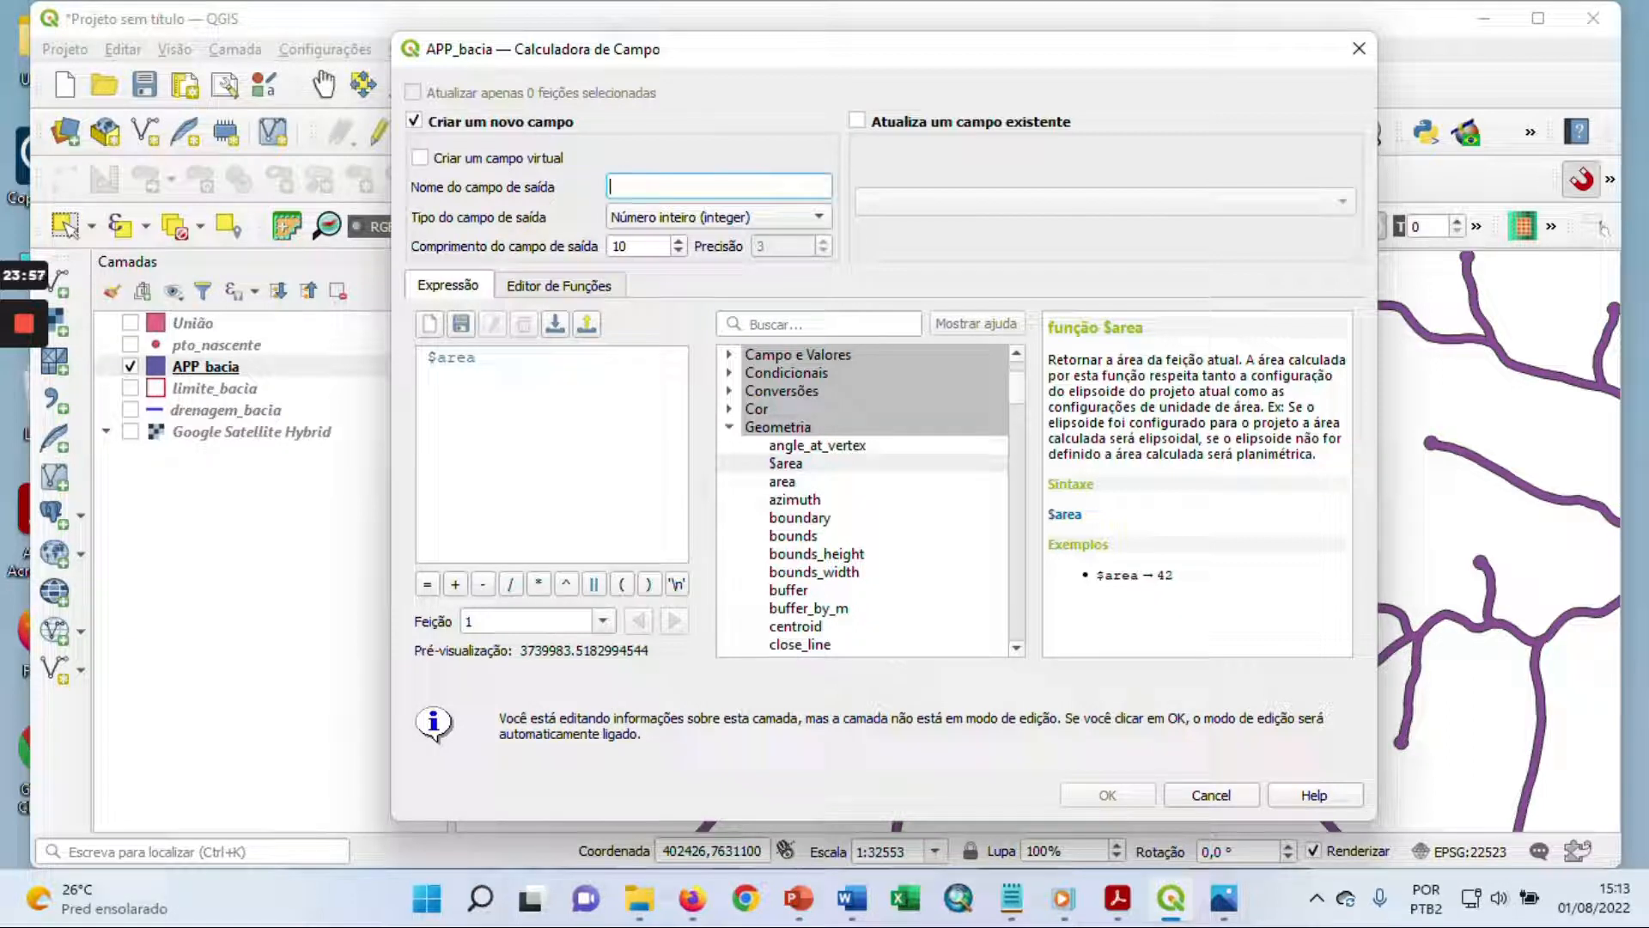
type("area_ha")
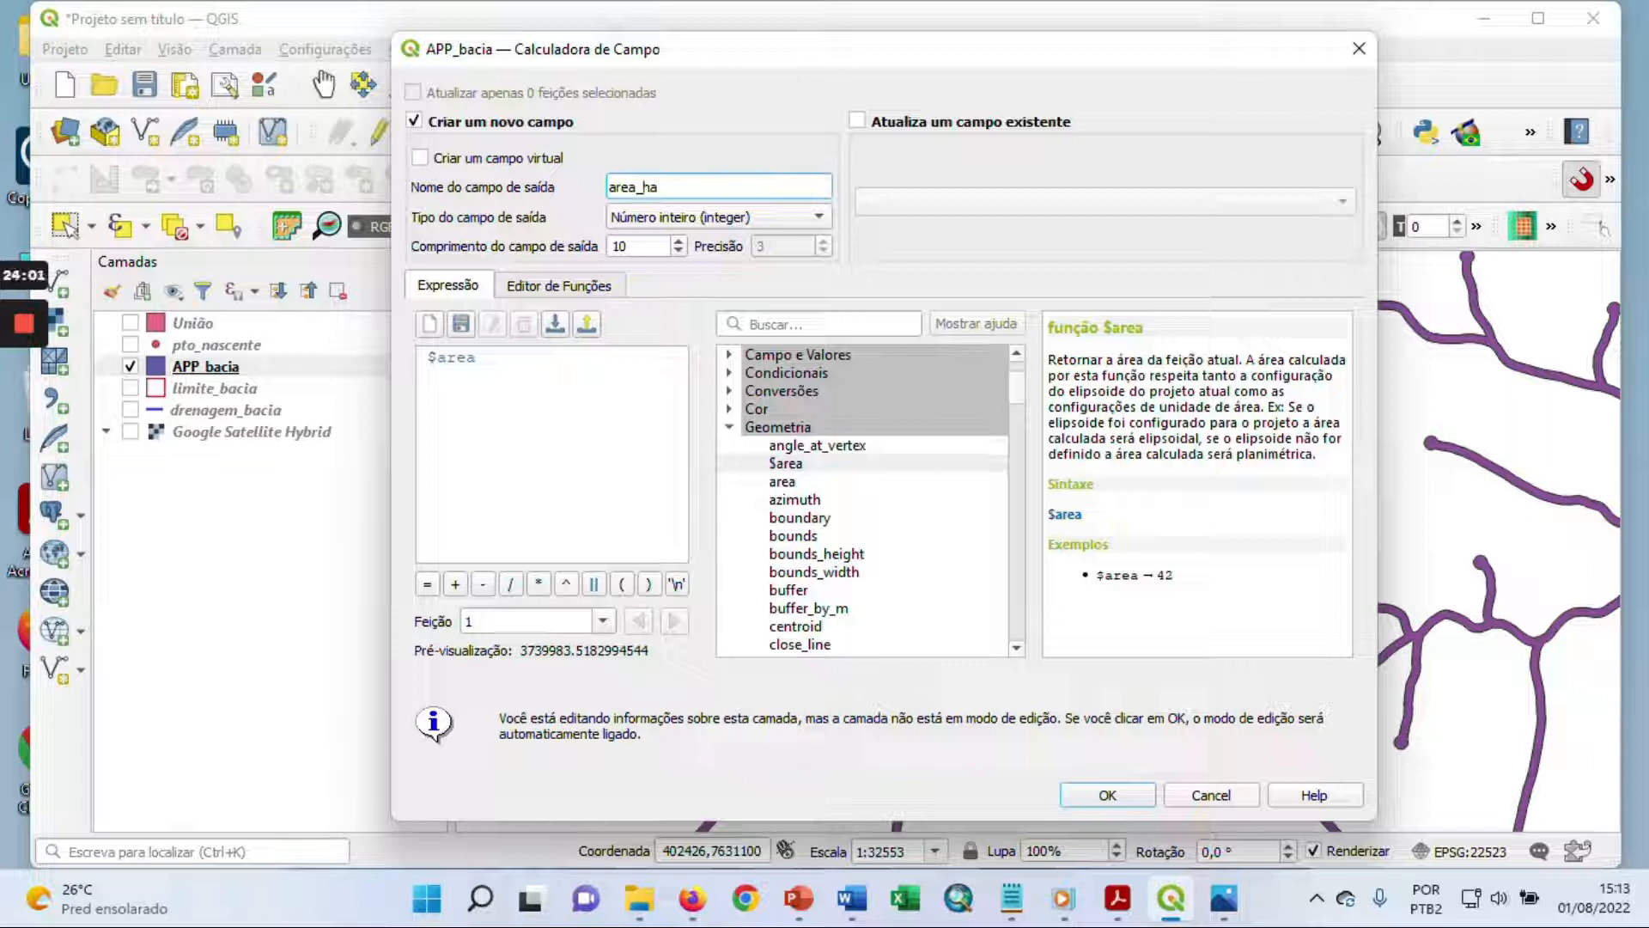
left_click(689, 215)
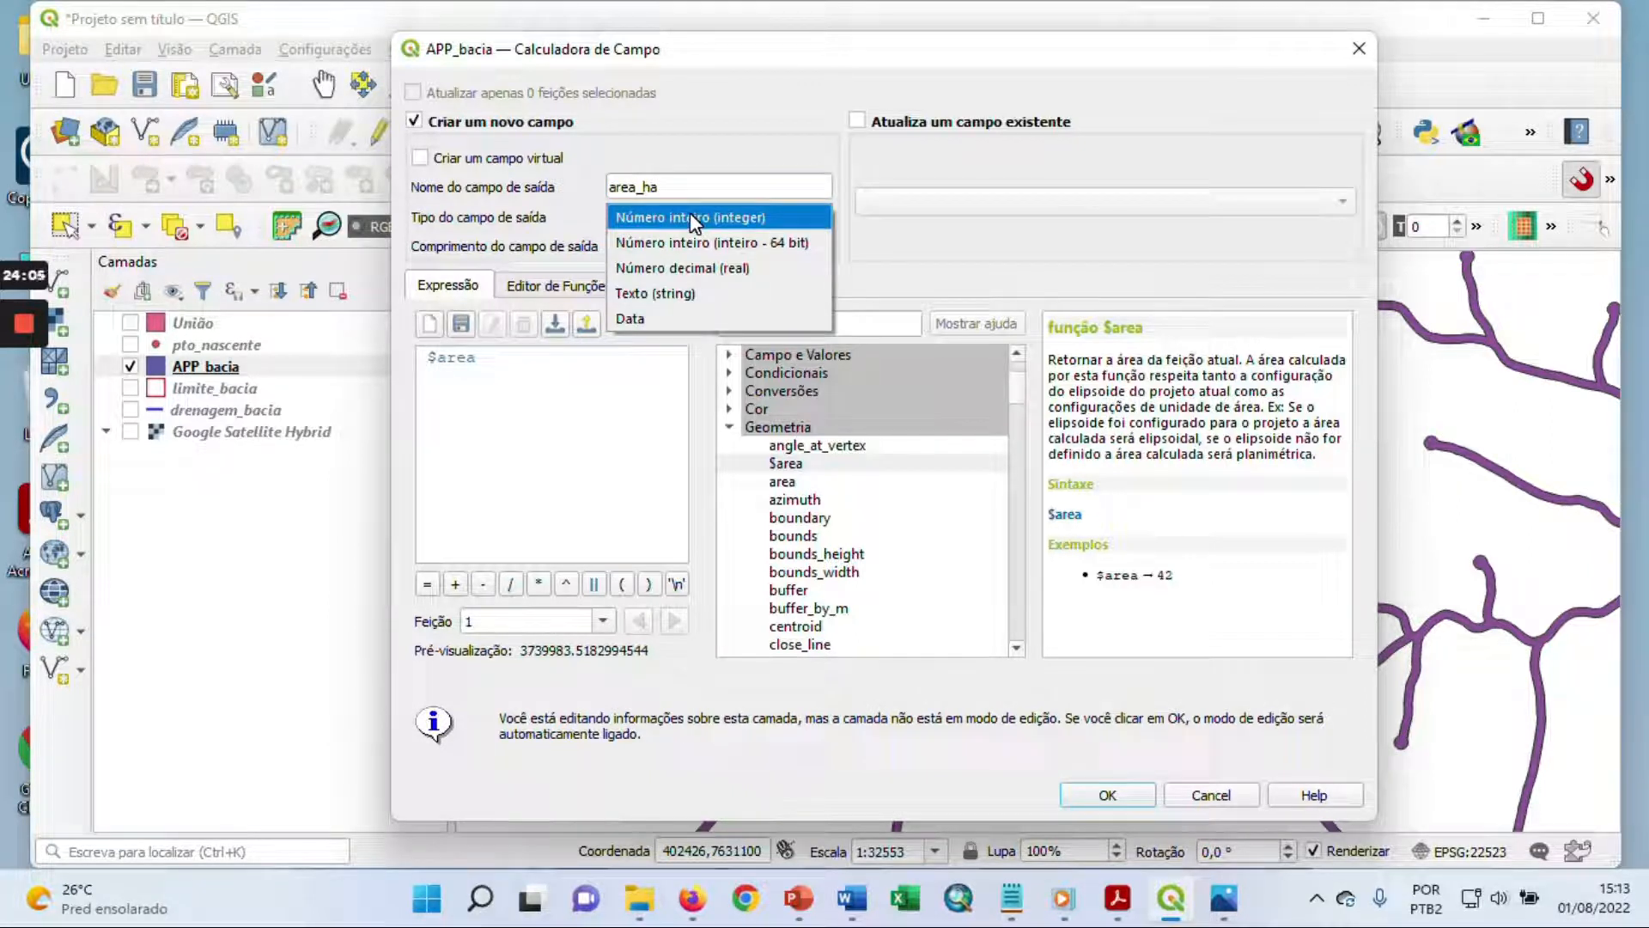
left_click(708, 262)
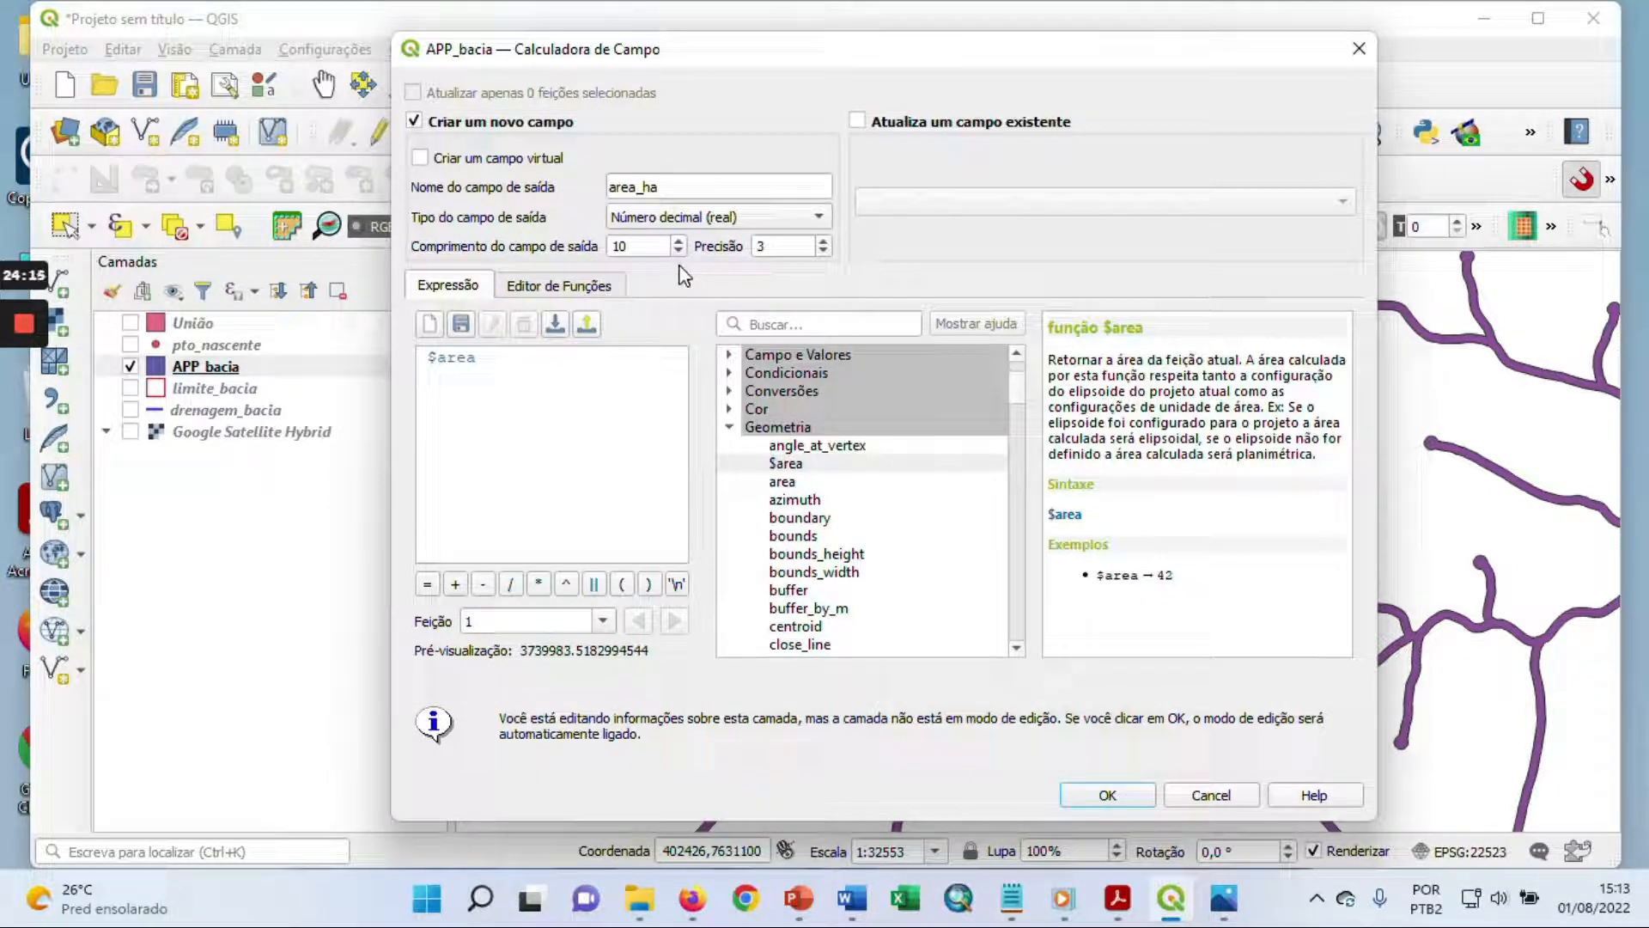
left_click(678, 241)
left_click(678, 242)
left_click(679, 241)
left_click(679, 241)
left_click(679, 242)
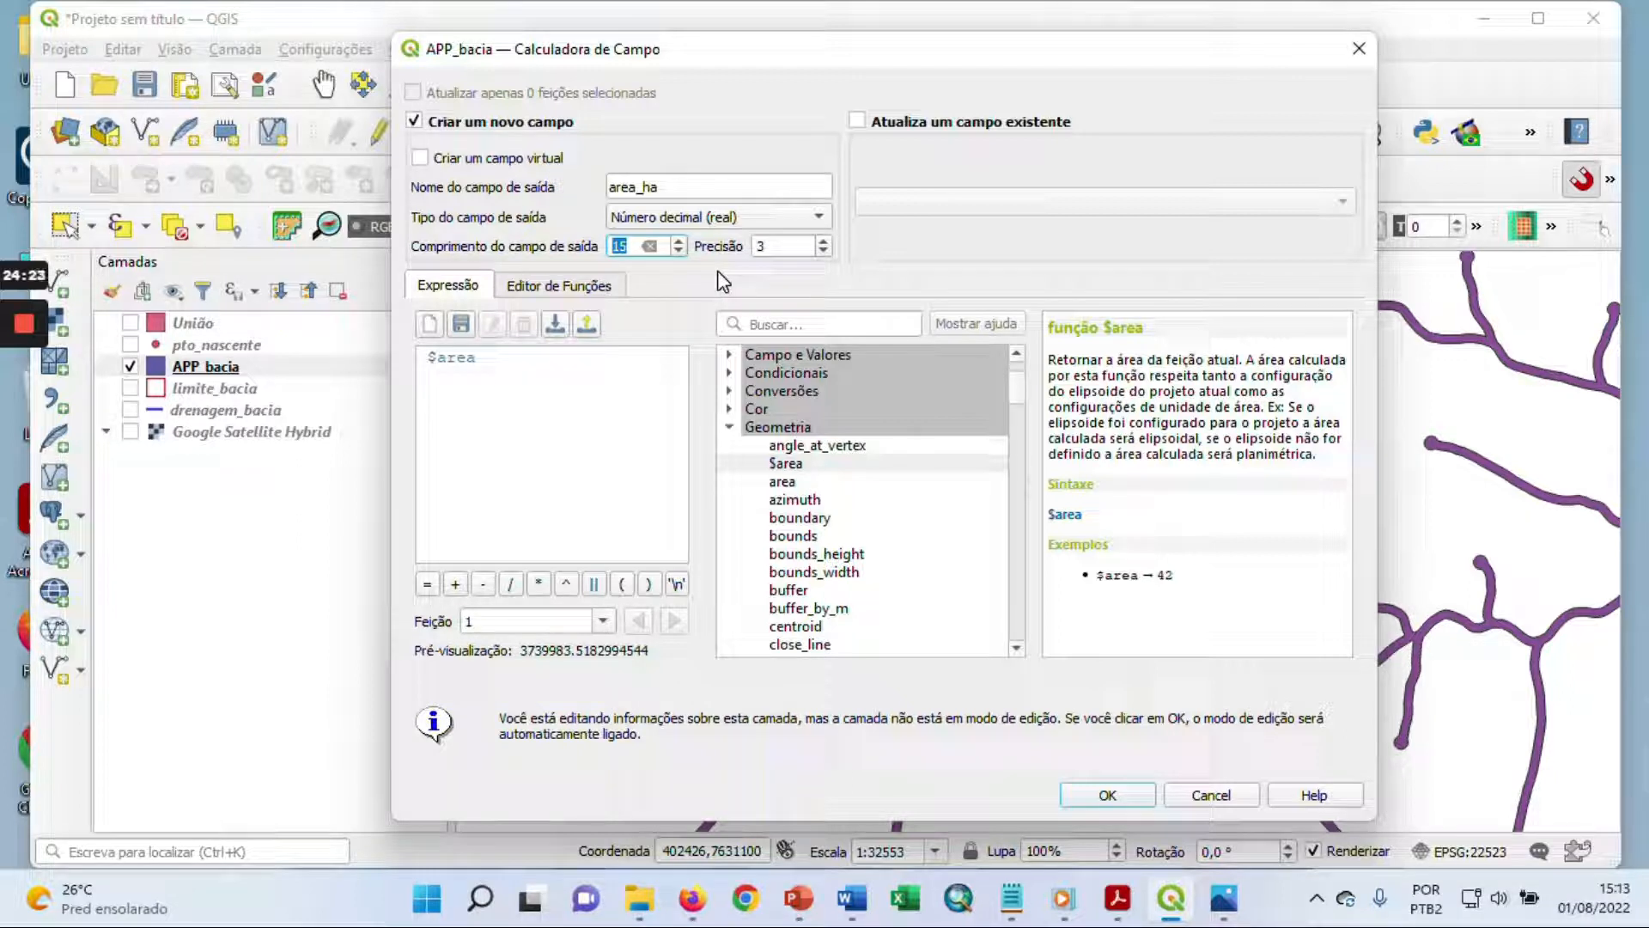
Step: Divide $area by 10000 in the expression to convert the area to hectares
left_click(485, 358)
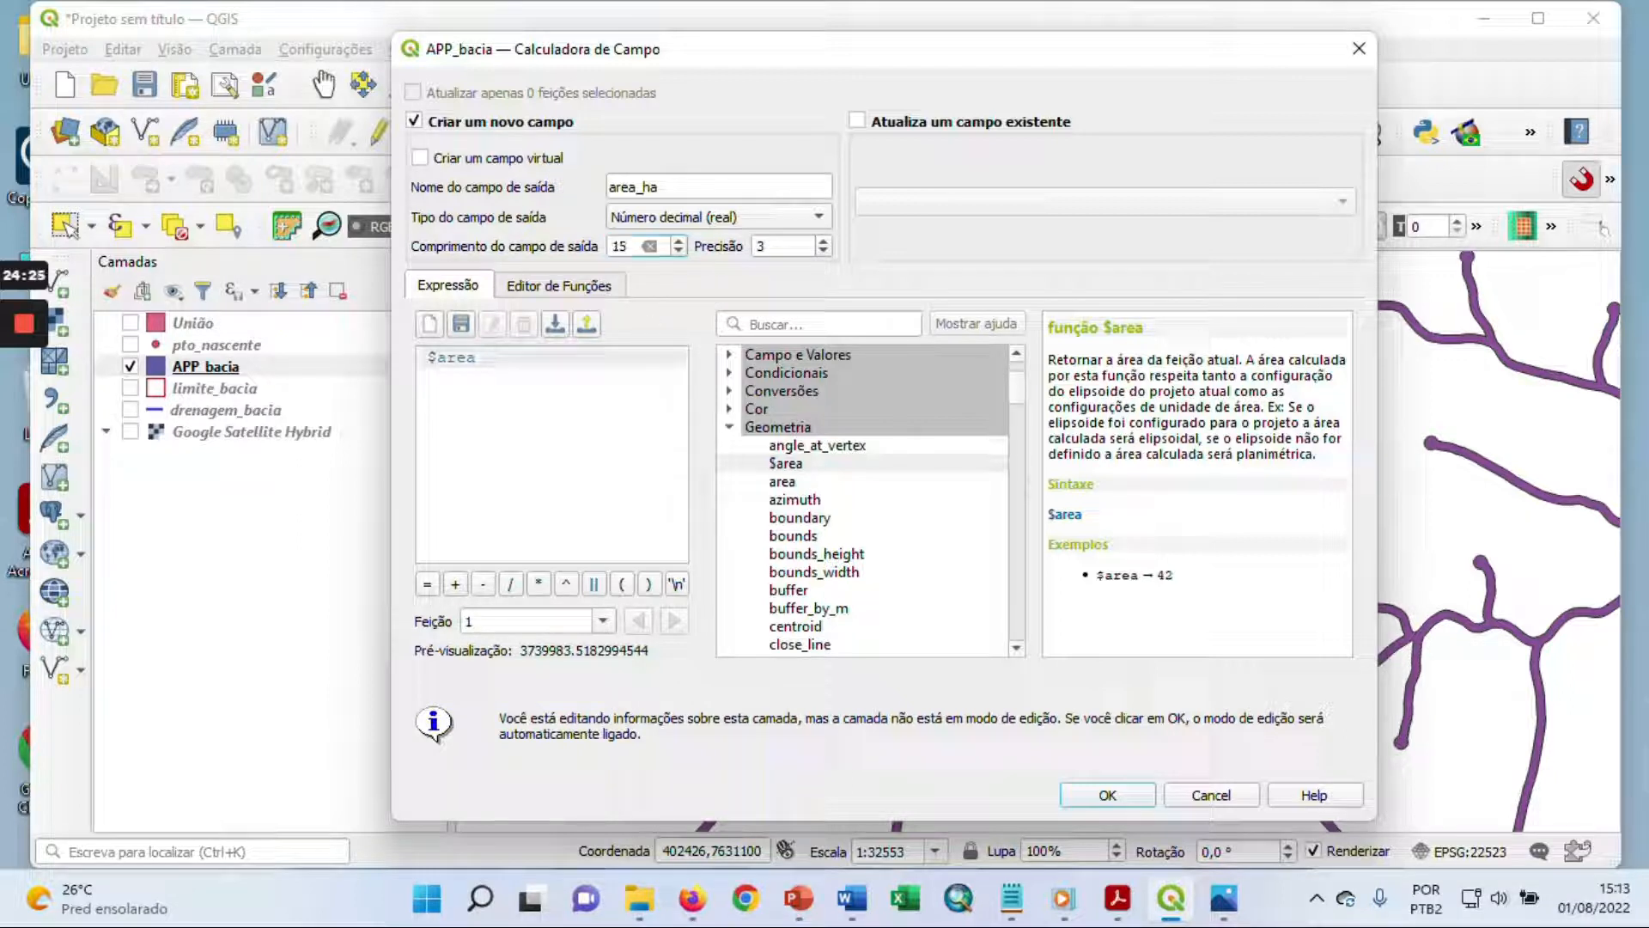
left_click(511, 588)
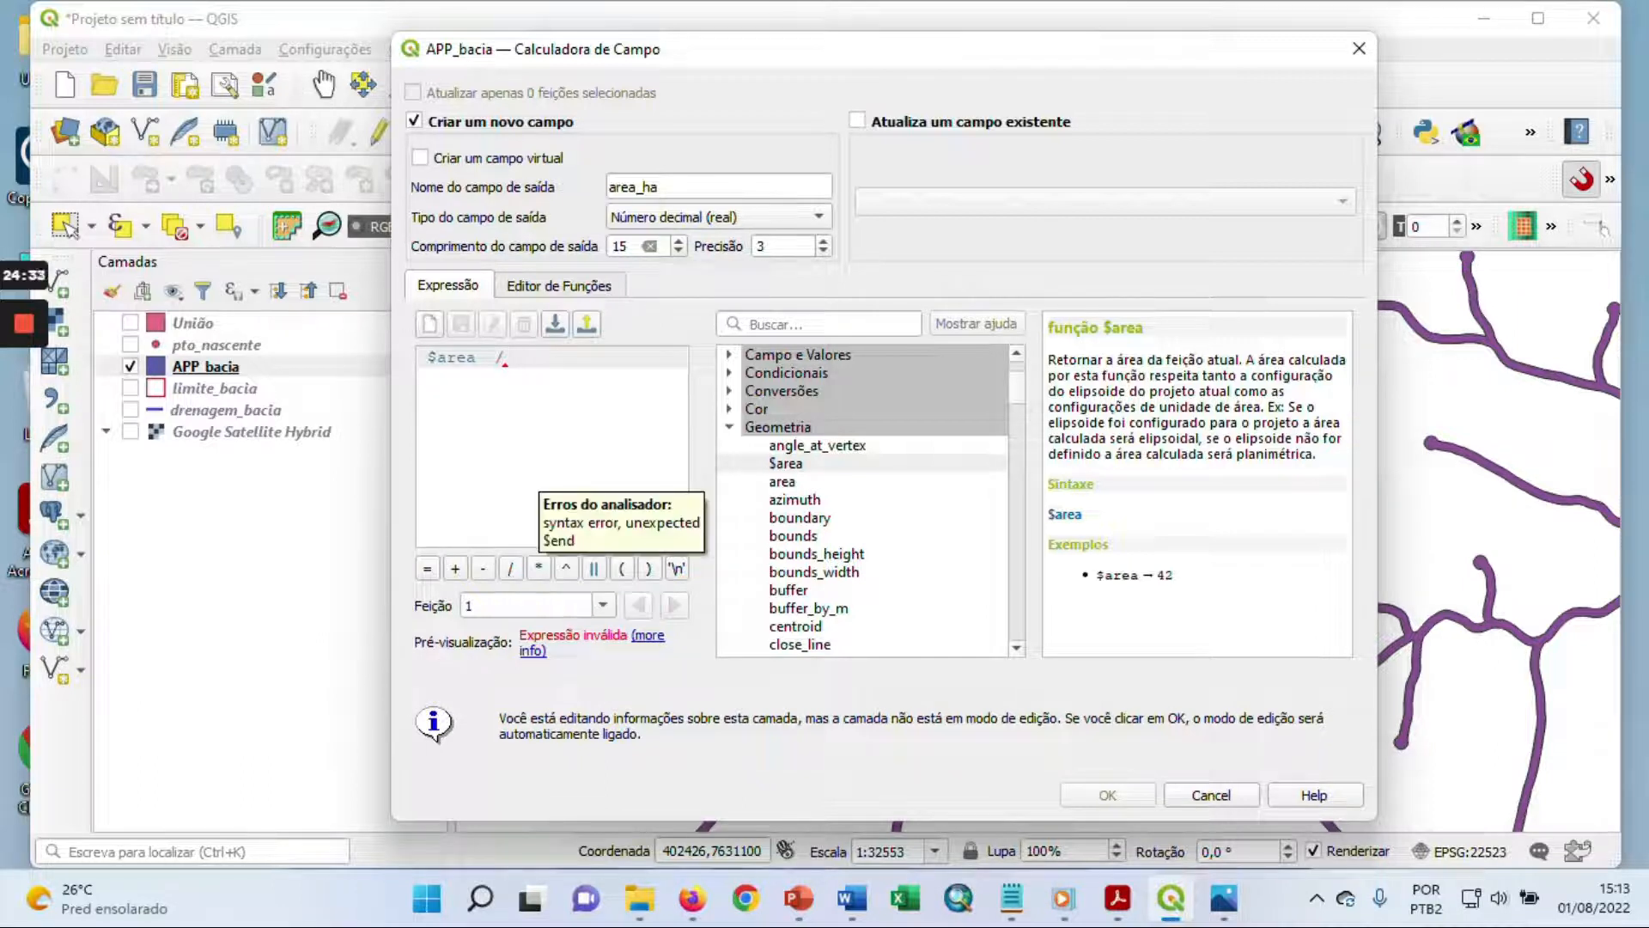
type("10000")
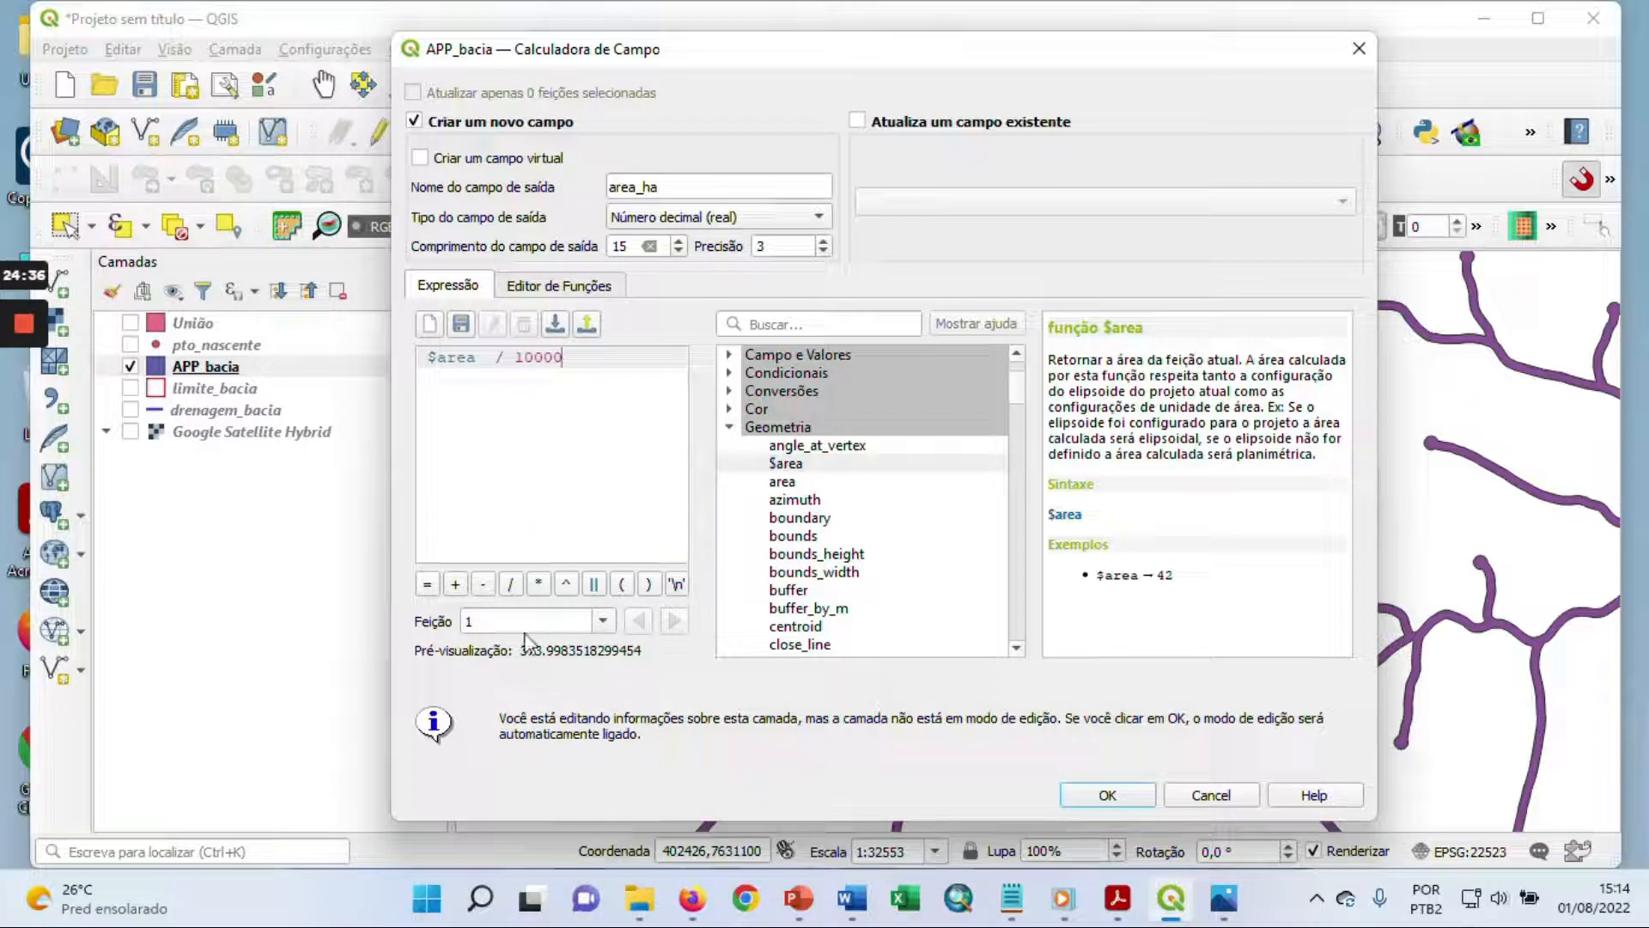
left_click_drag(522, 652, 565, 660)
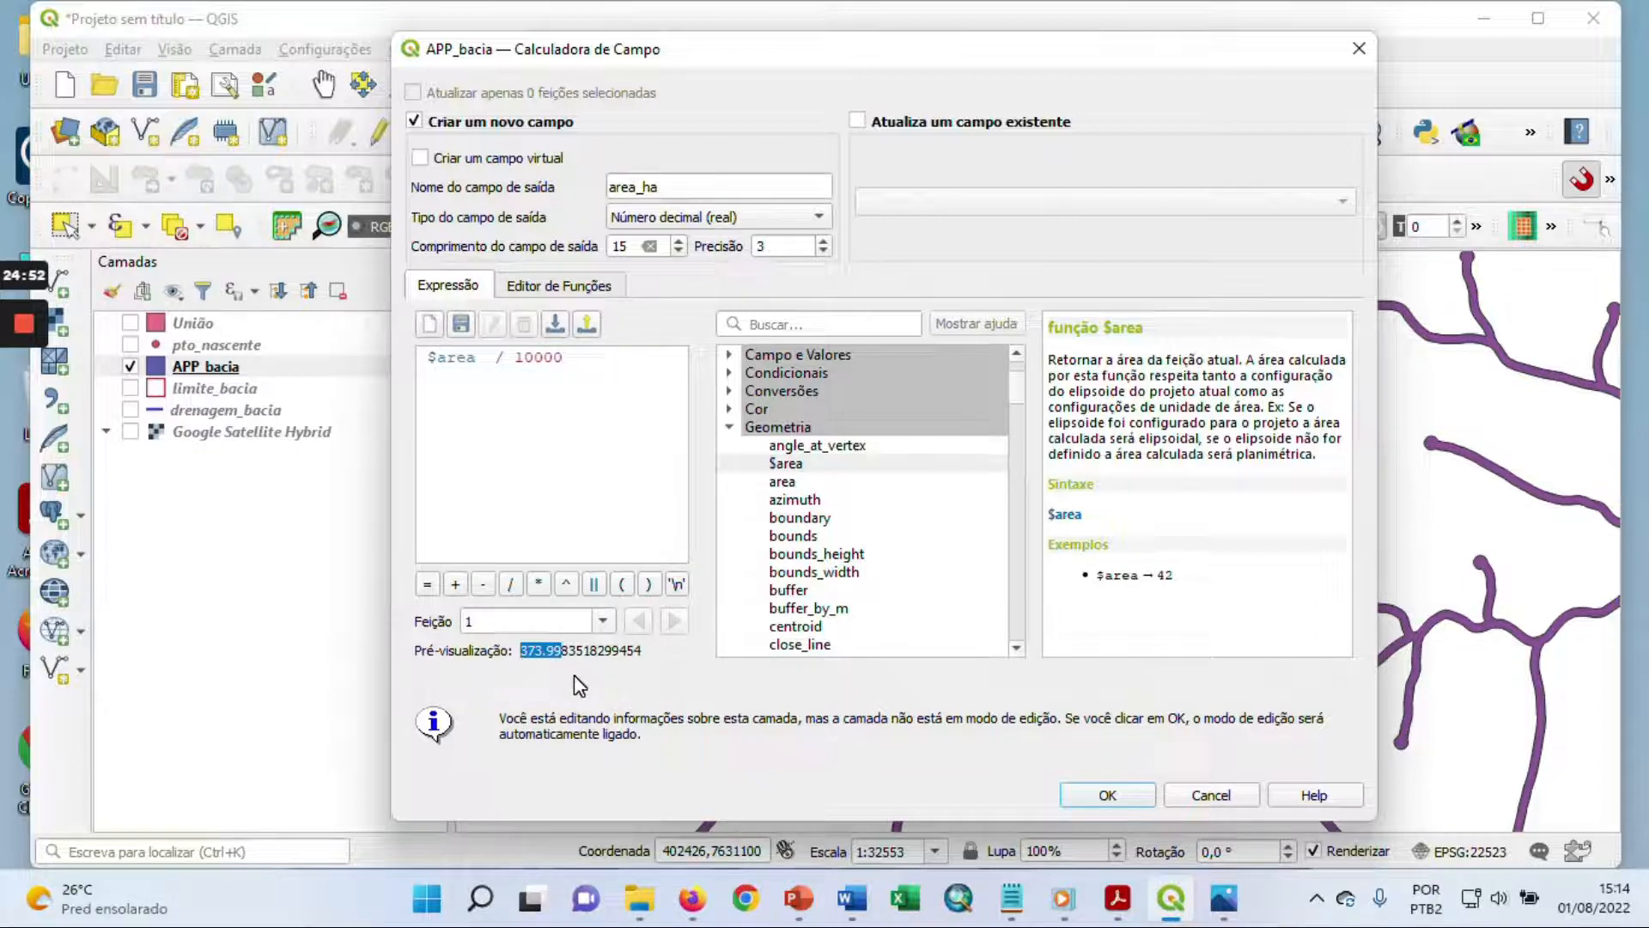
left_click(554, 668)
left_click(564, 357)
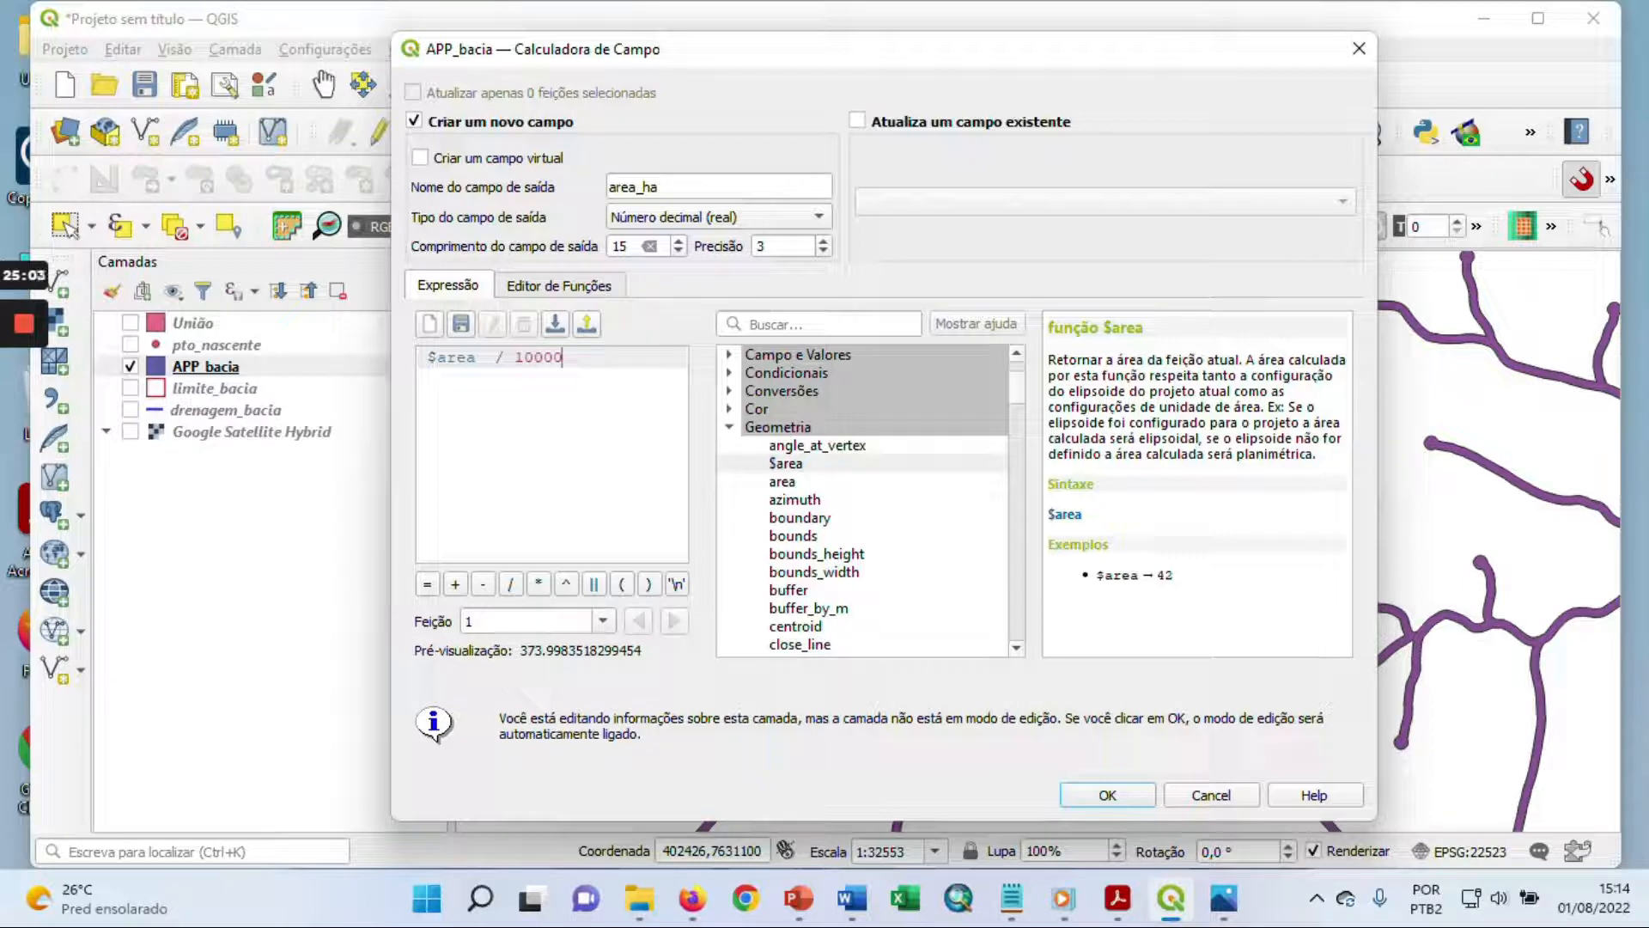
type("00")
key("BackSpace")
key("BackSpace")
Step: Create the area_ha field, save the APP_bacia layer edits and turn off editing
left_click(1134, 796)
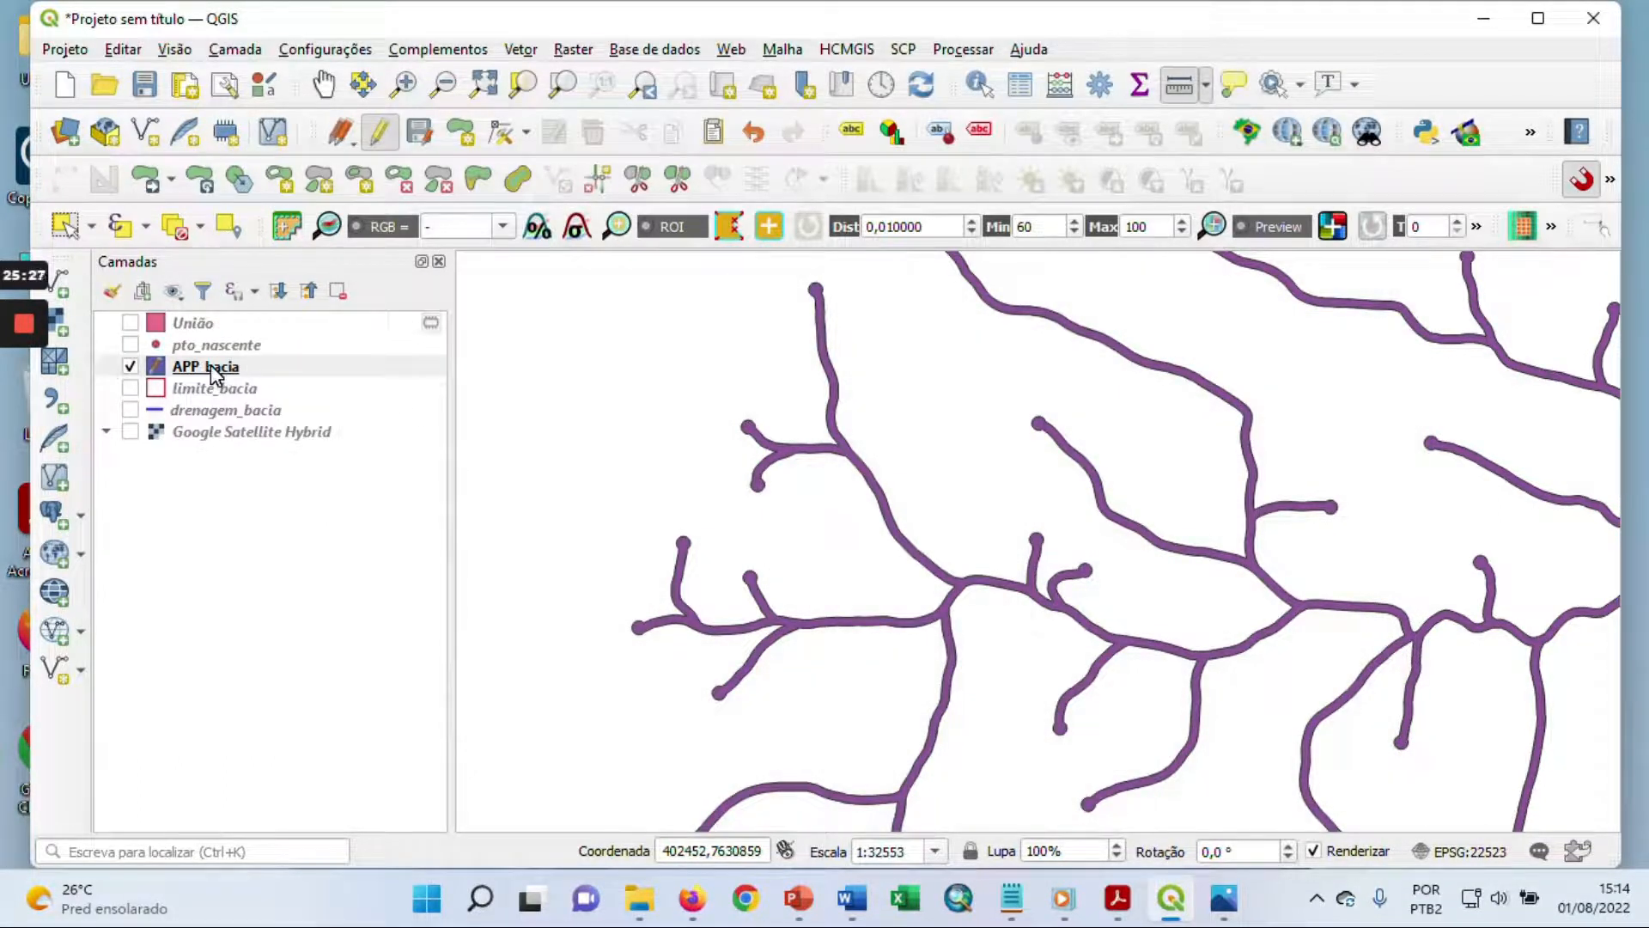
left_click(425, 135)
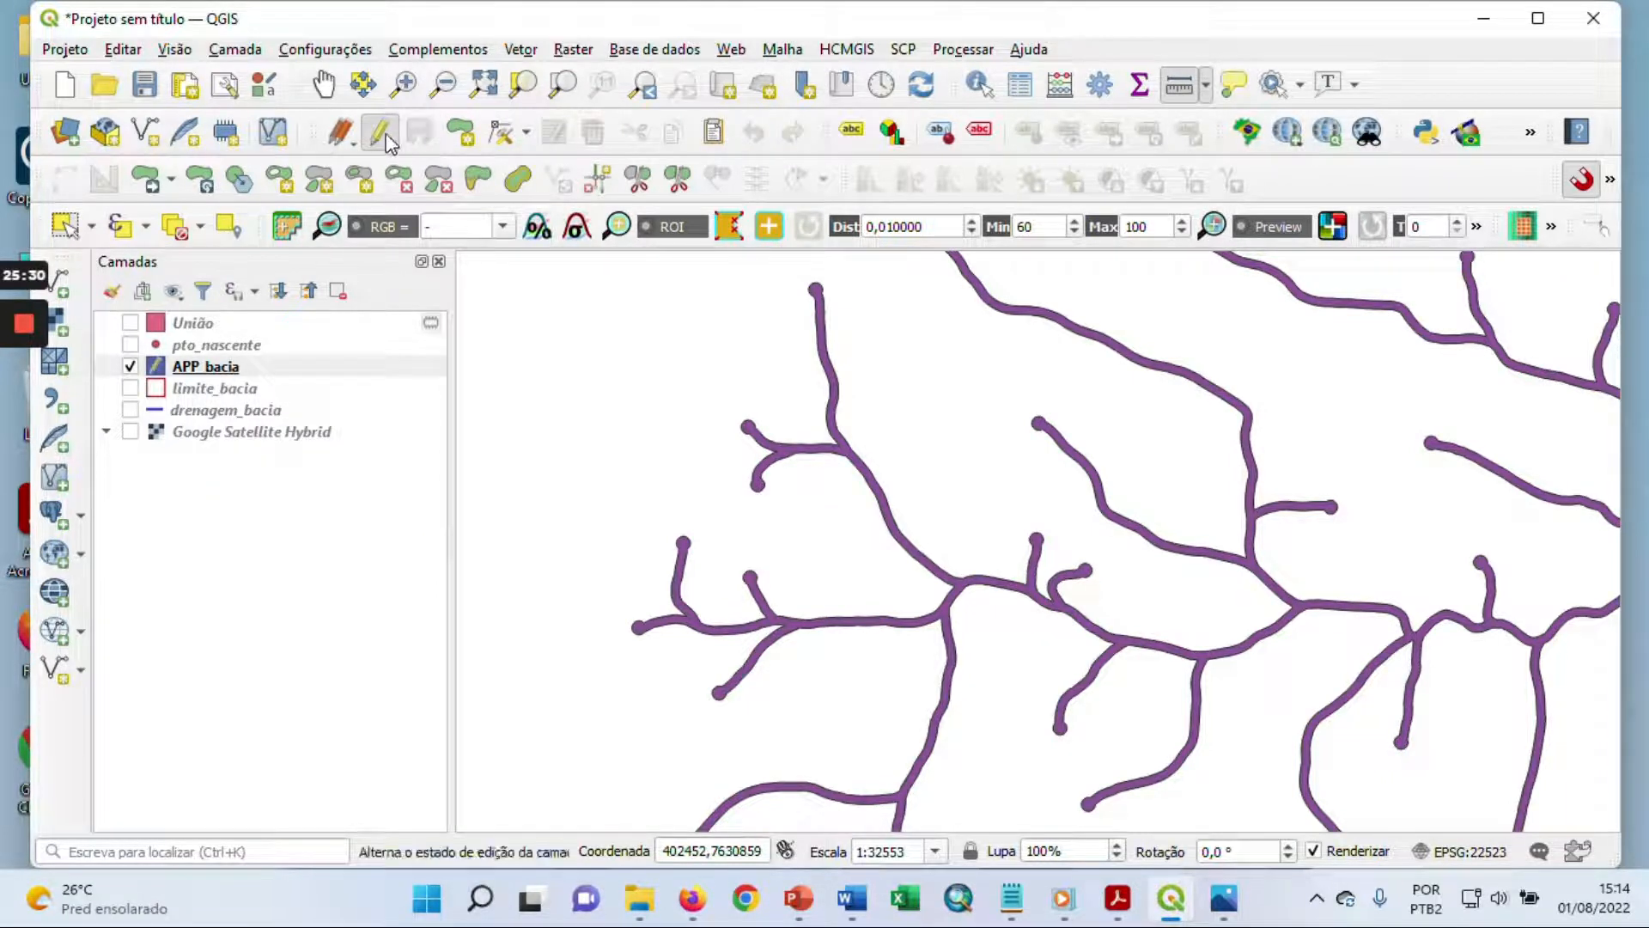
left_click(382, 134)
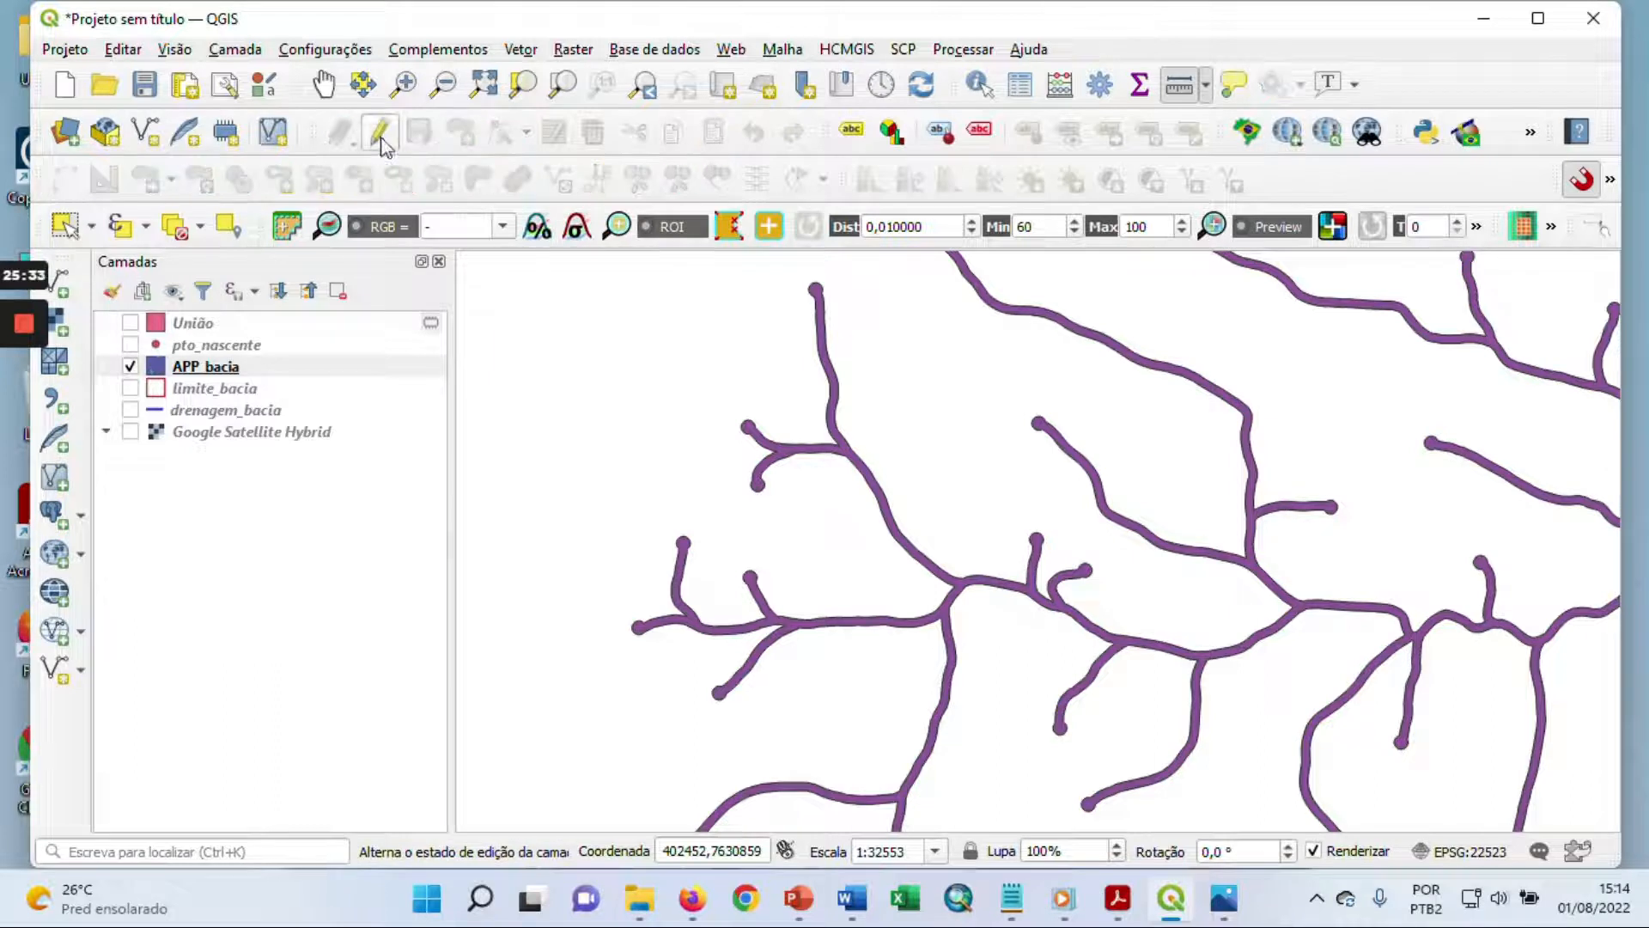
Step: Remove the União layer from the project
left_click(200, 323)
right_click(199, 321)
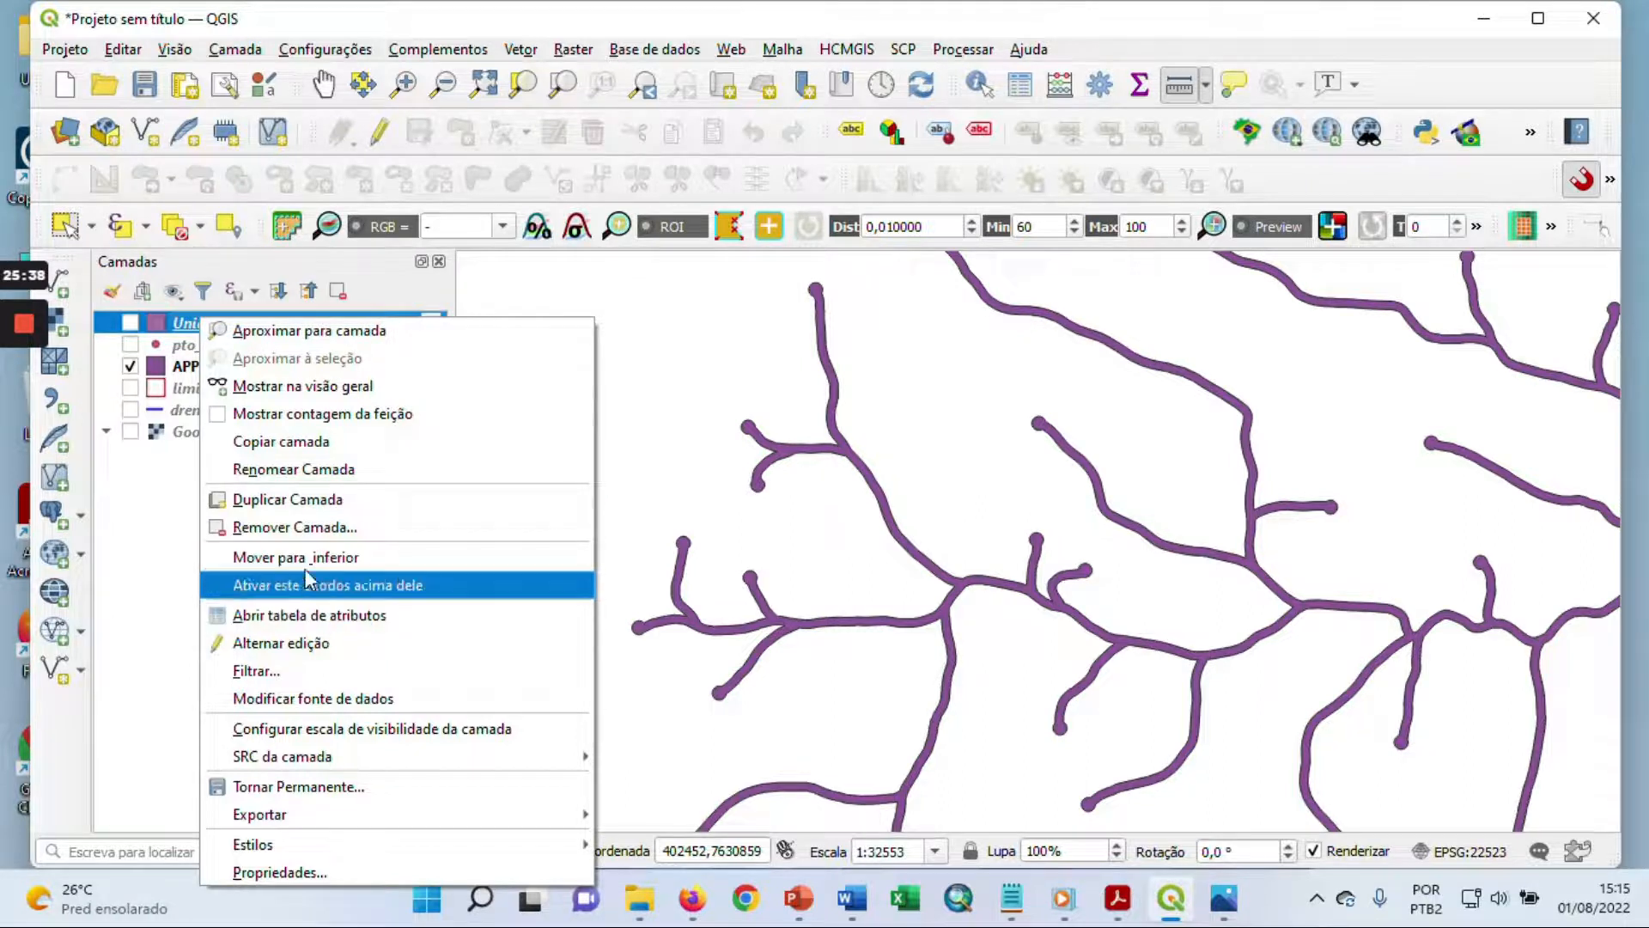
left_click(505, 527)
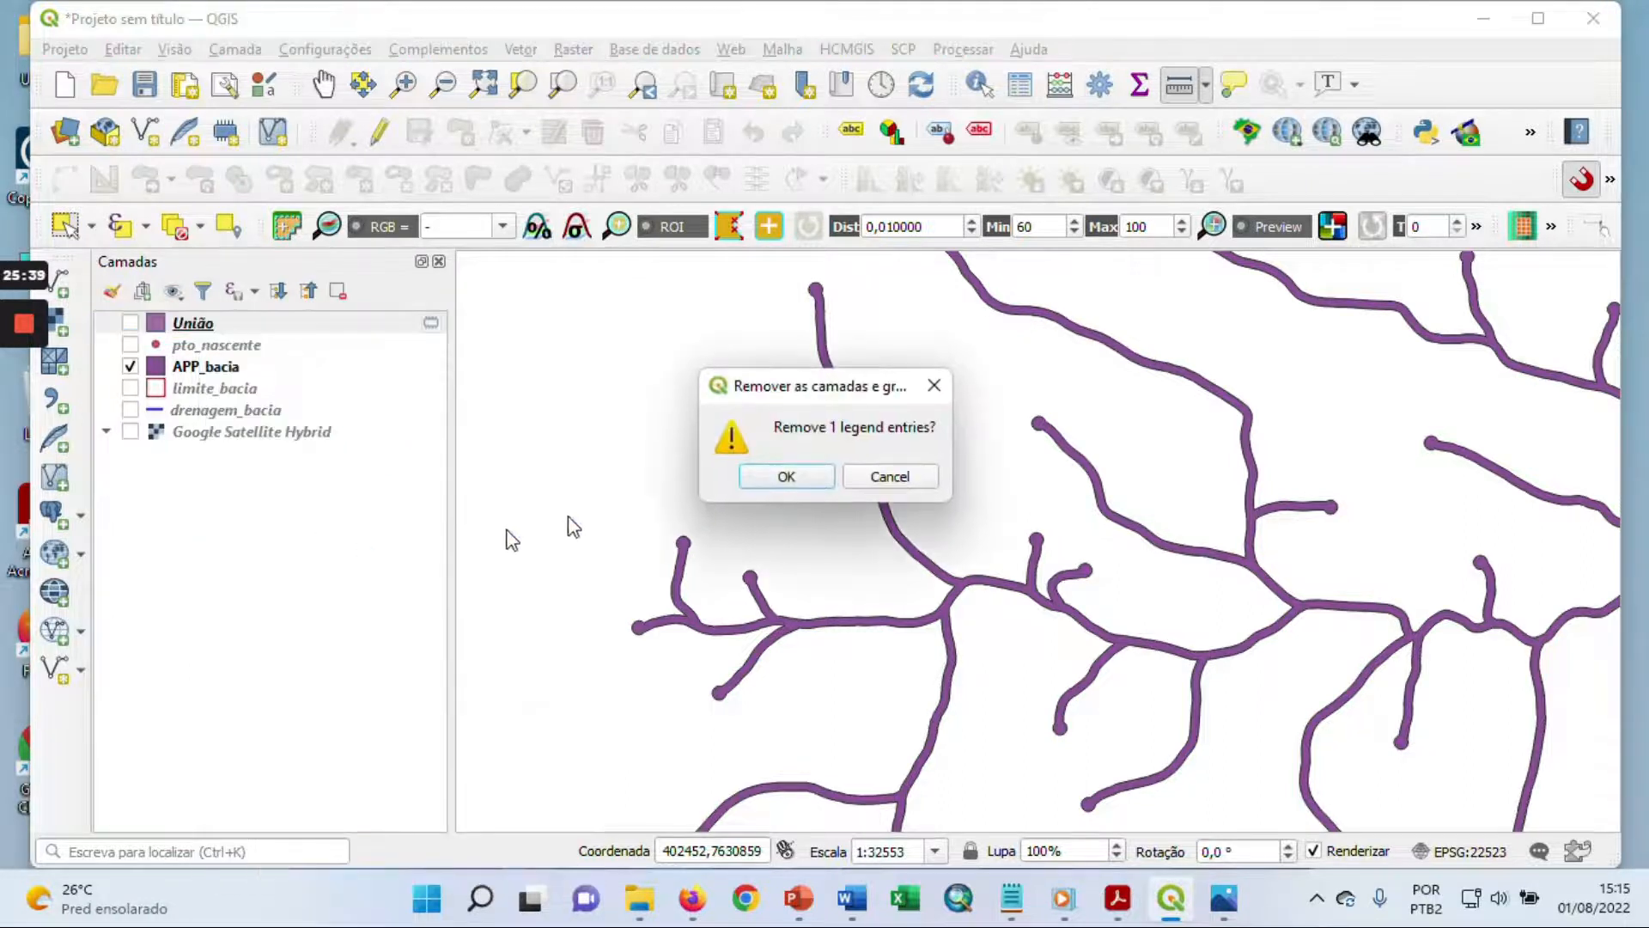
left_click(787, 476)
Step: Open the attribute table of APP_bacia and turn on editing for it
left_click(206, 364)
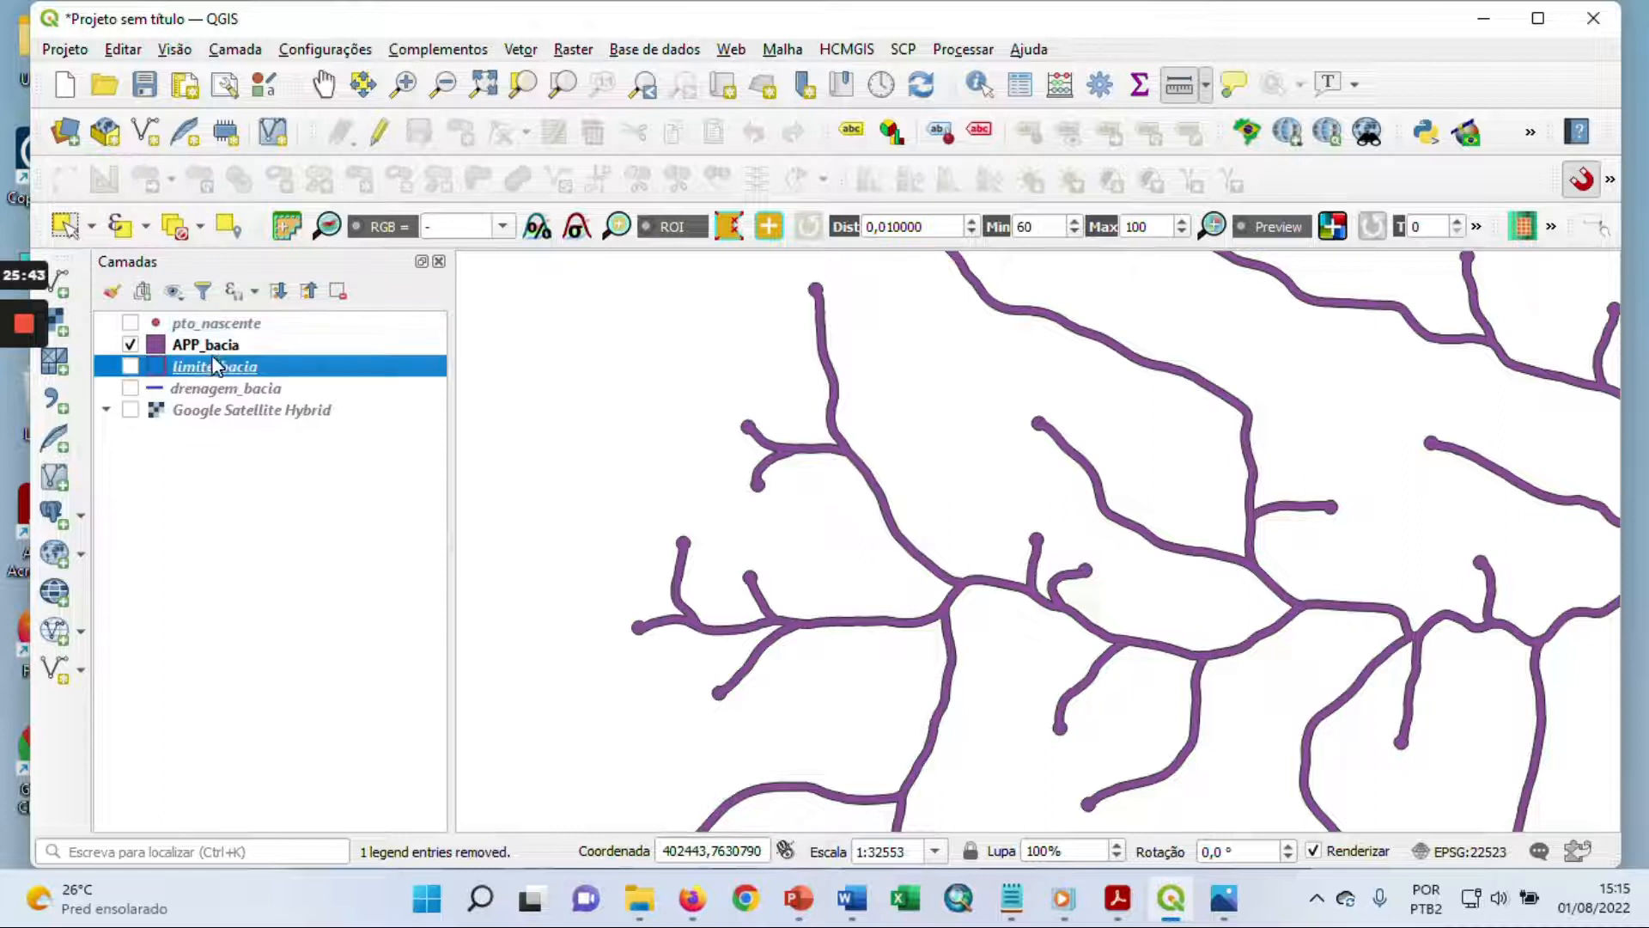
right_click(217, 344)
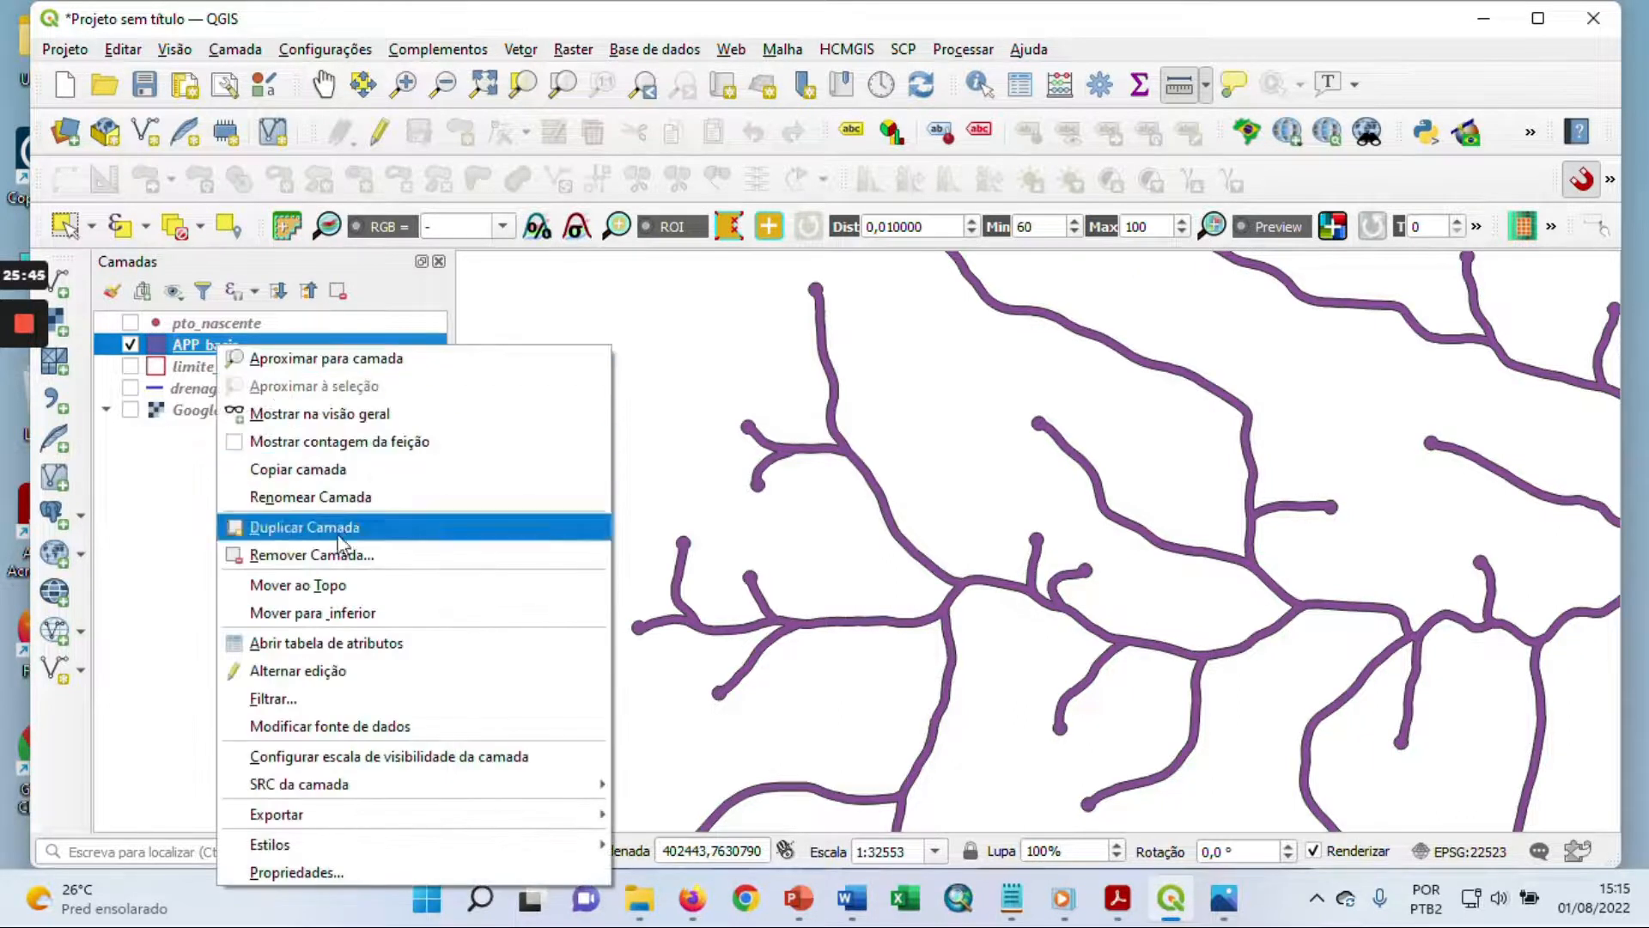
left_click(344, 643)
mouse_move(437, 376)
left_mouse_down()
mouse_move(574, 374)
mouse_move(440, 369)
left_mouse_up()
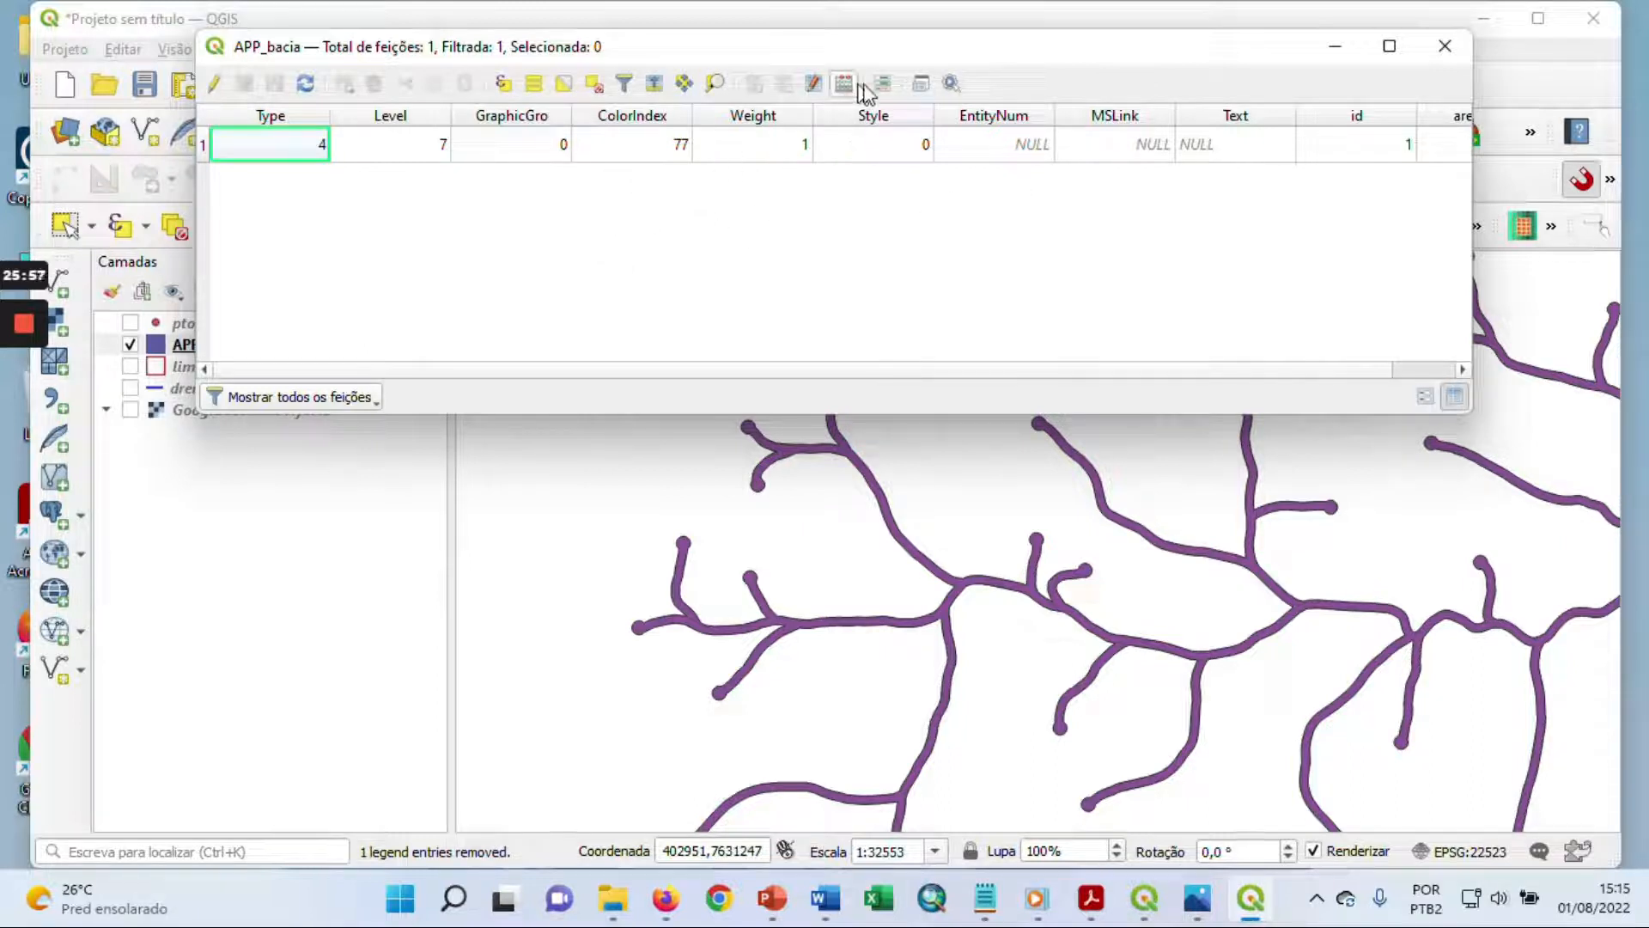
left_click(217, 83)
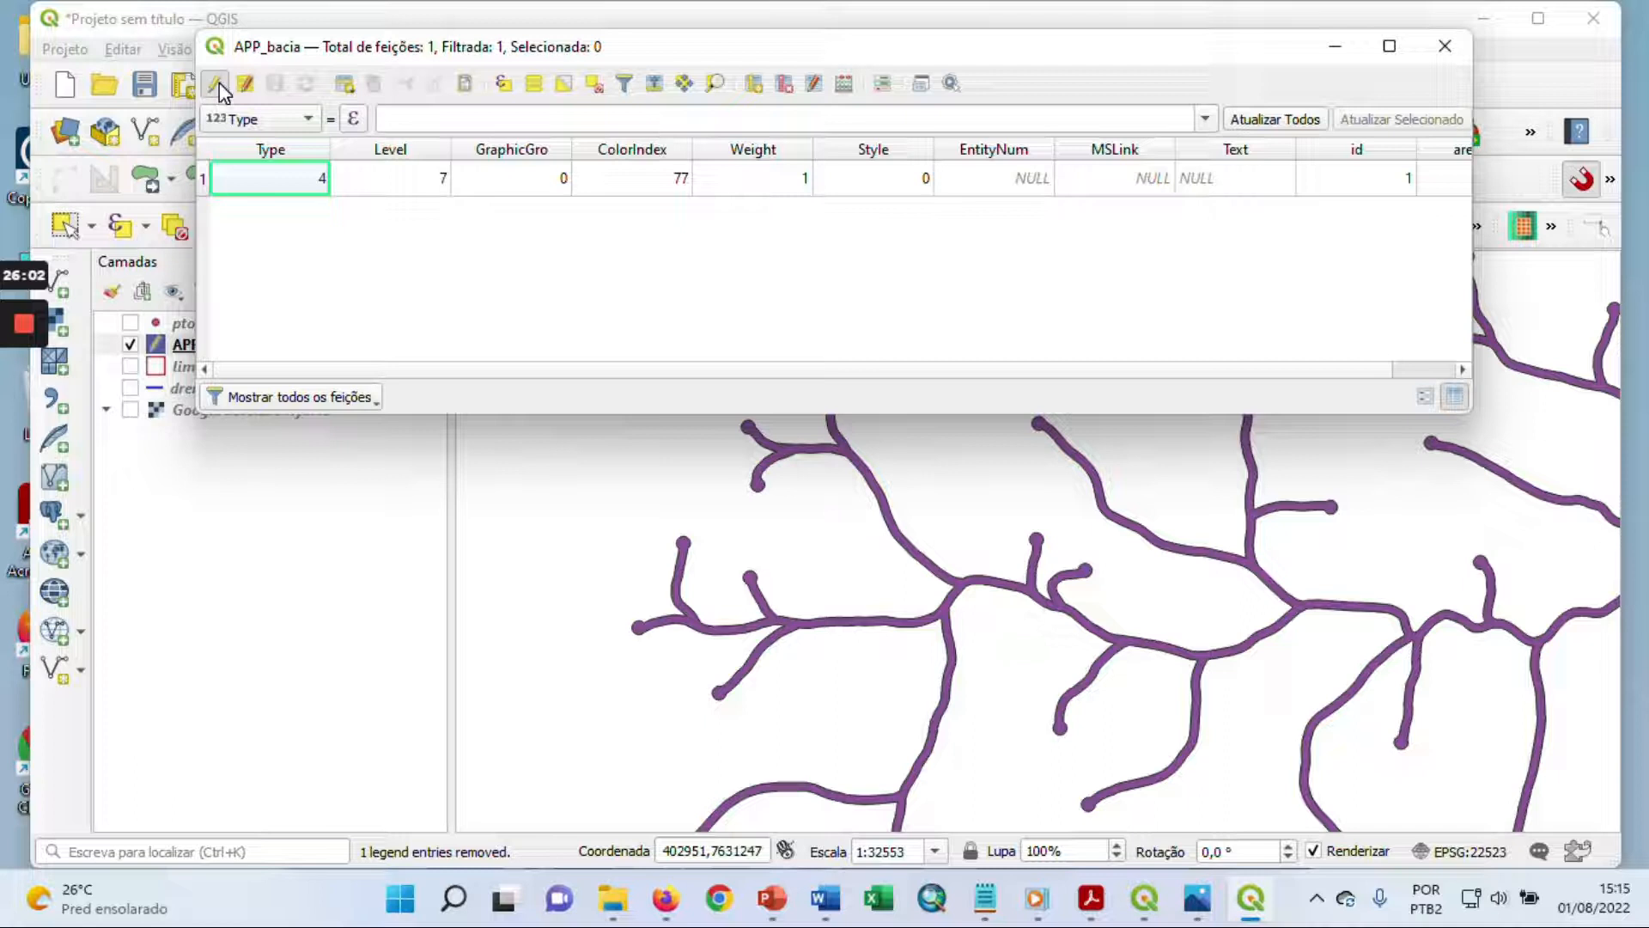
left_click(217, 83)
left_click(217, 84)
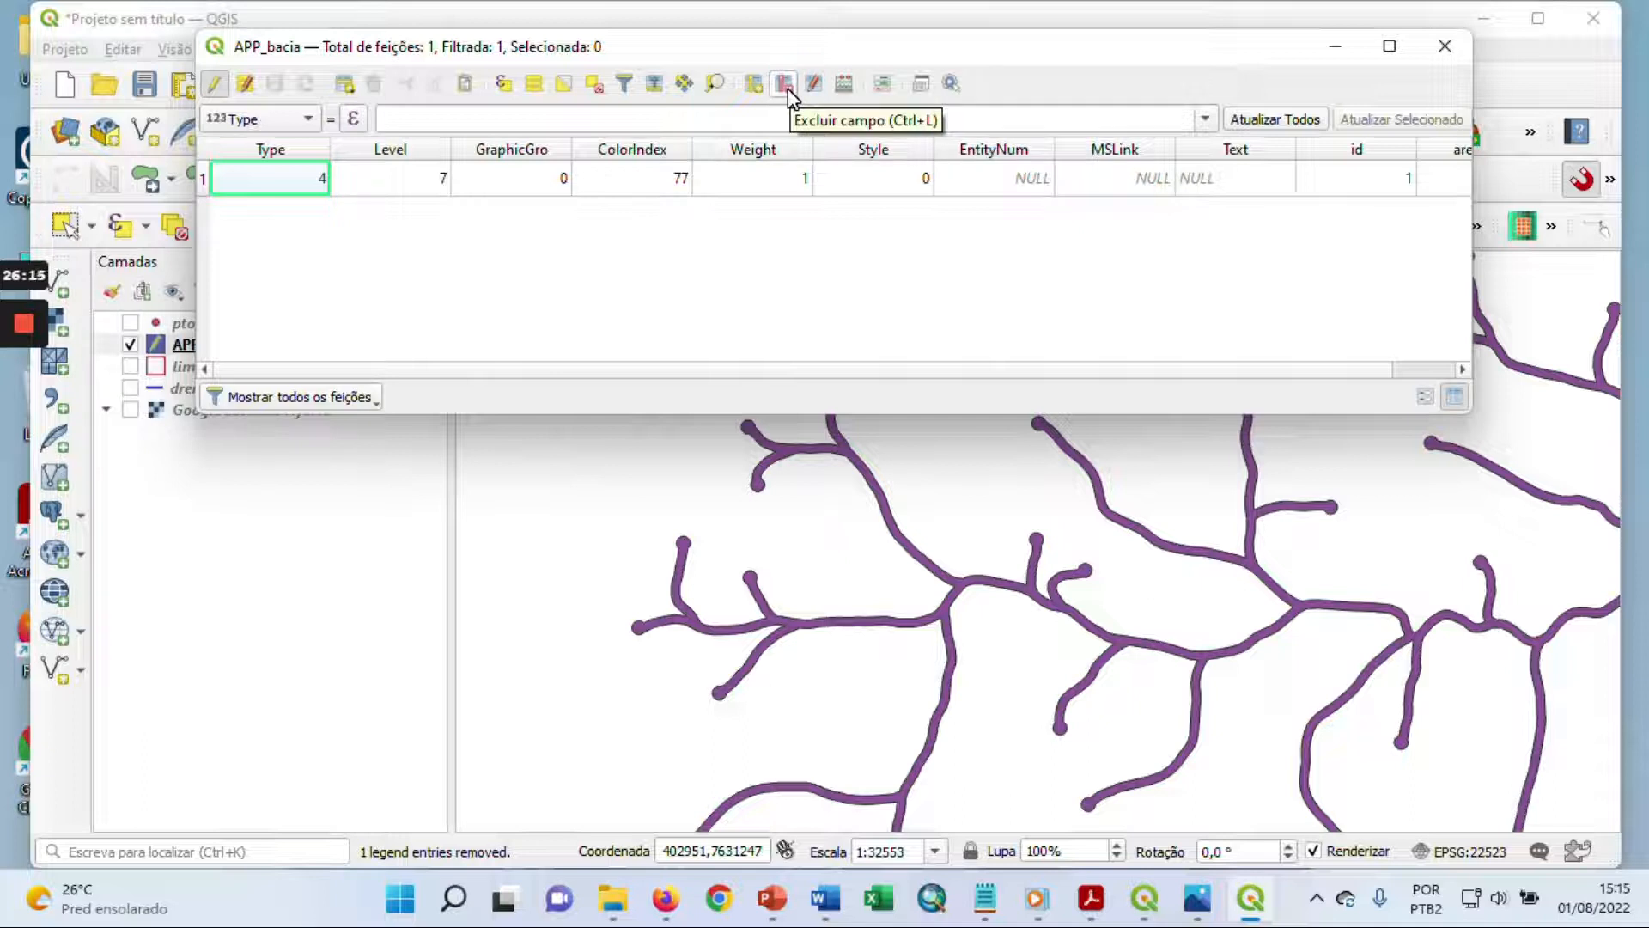
Step: Delete the fields Type, Level, GraphicGro, ColorIndex, Weight, Style, EntityNum, MSLink and Text from APP_bacia, keeping id and area_ha
left_click(787, 85)
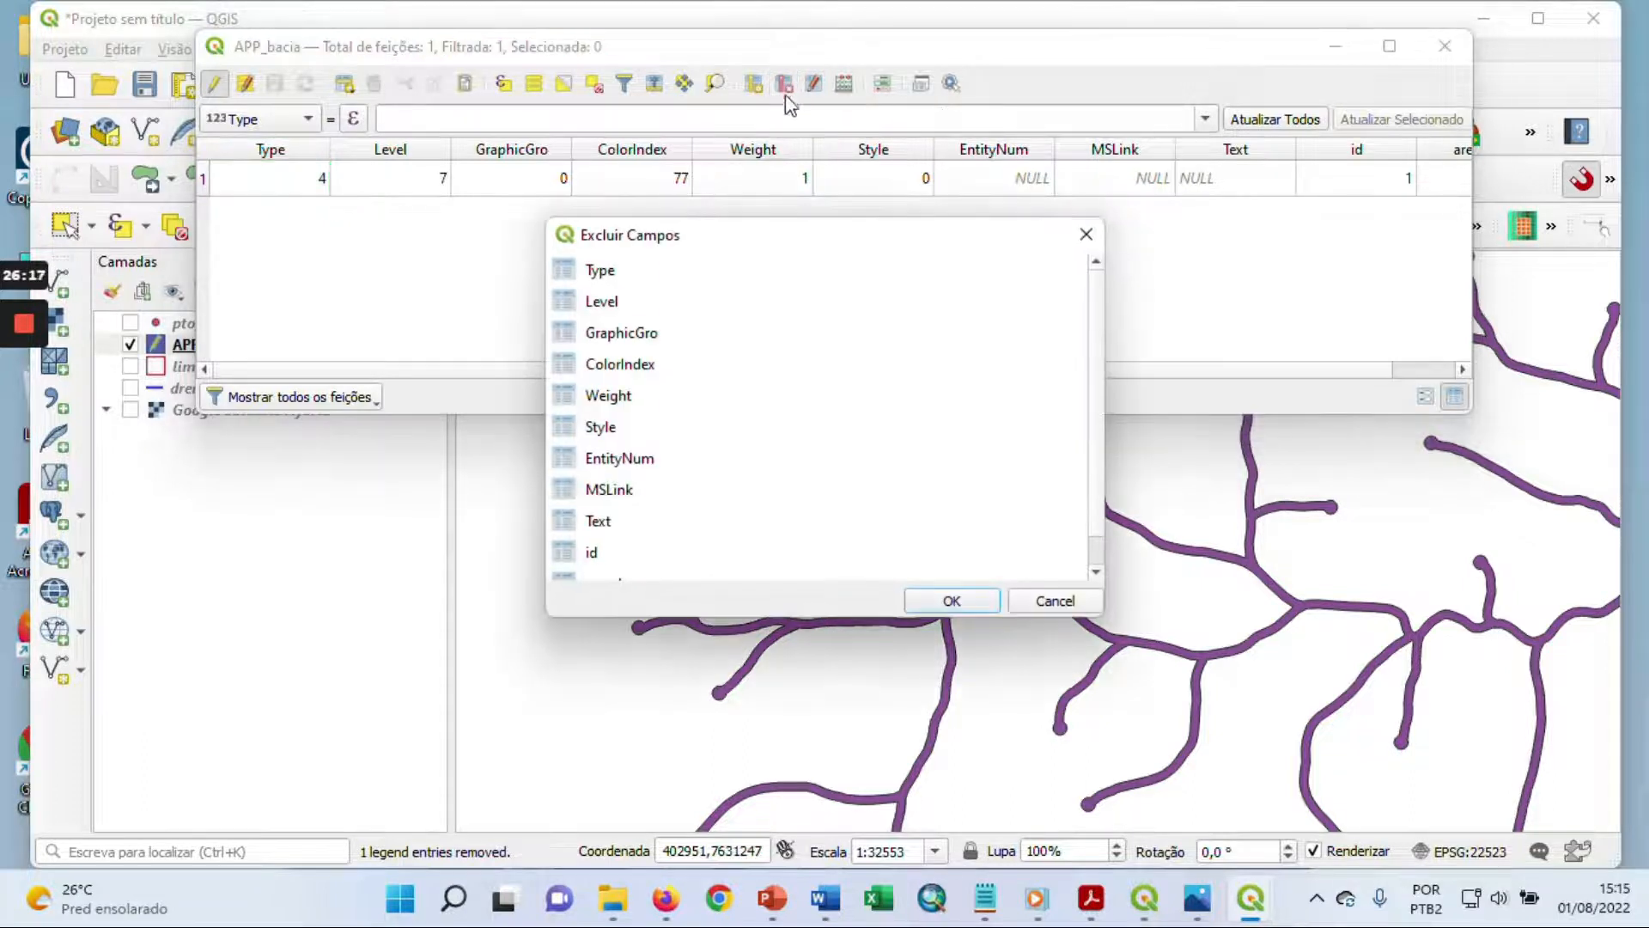
left_click(616, 302)
left_click_drag(616, 305, 614, 523)
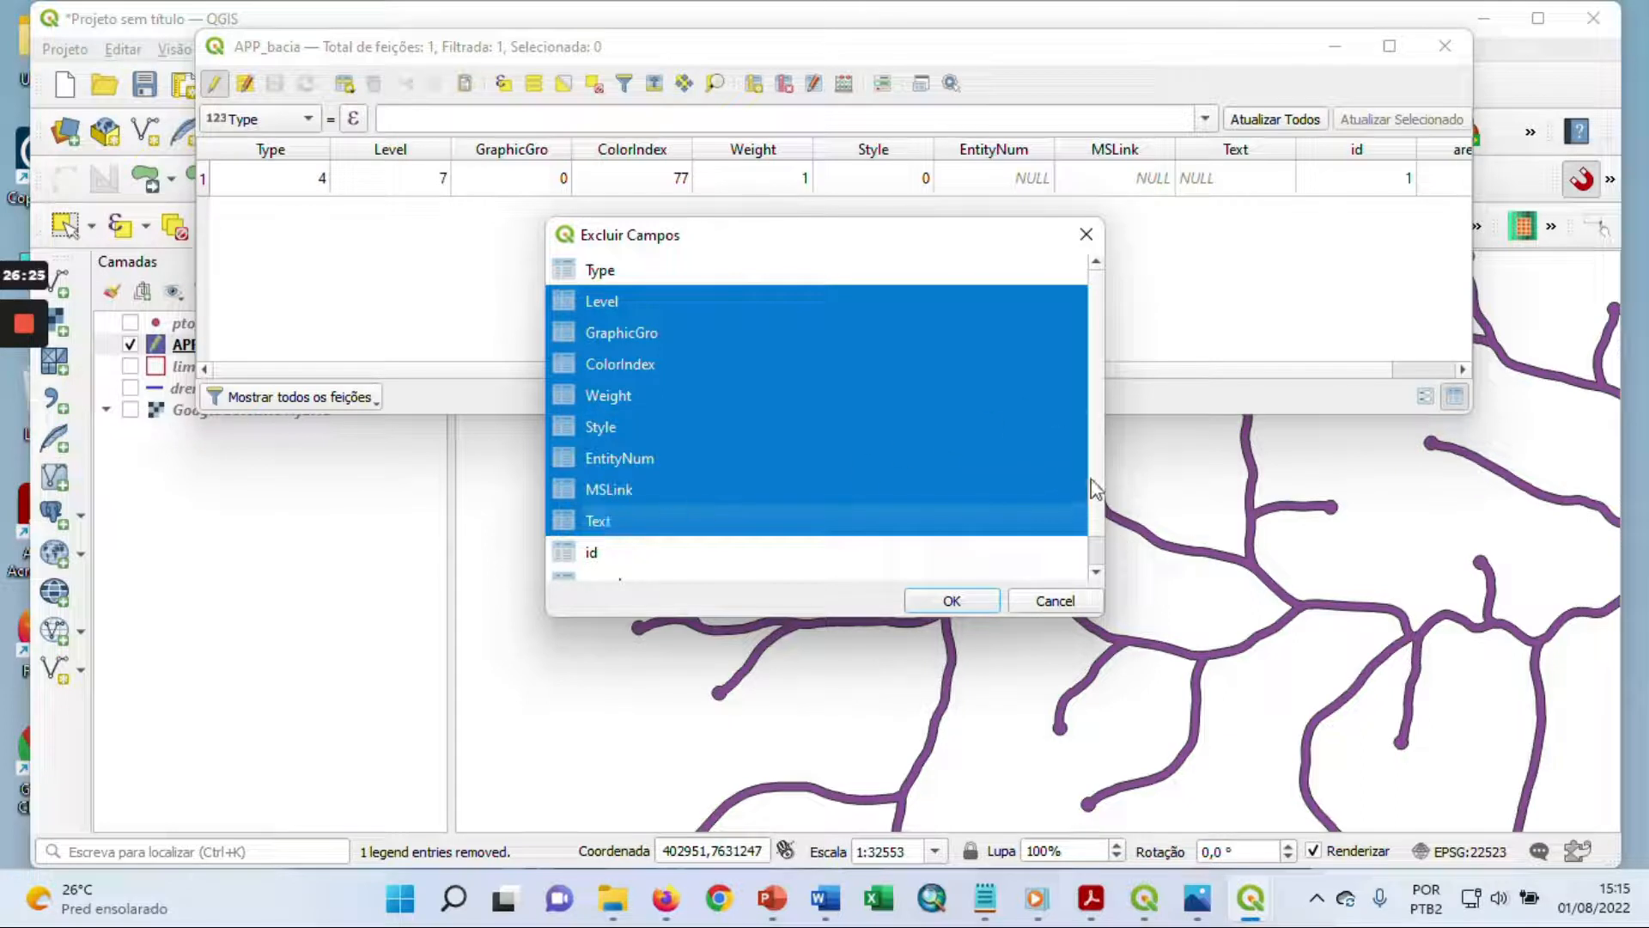
left_click_drag(1102, 483, 1104, 516)
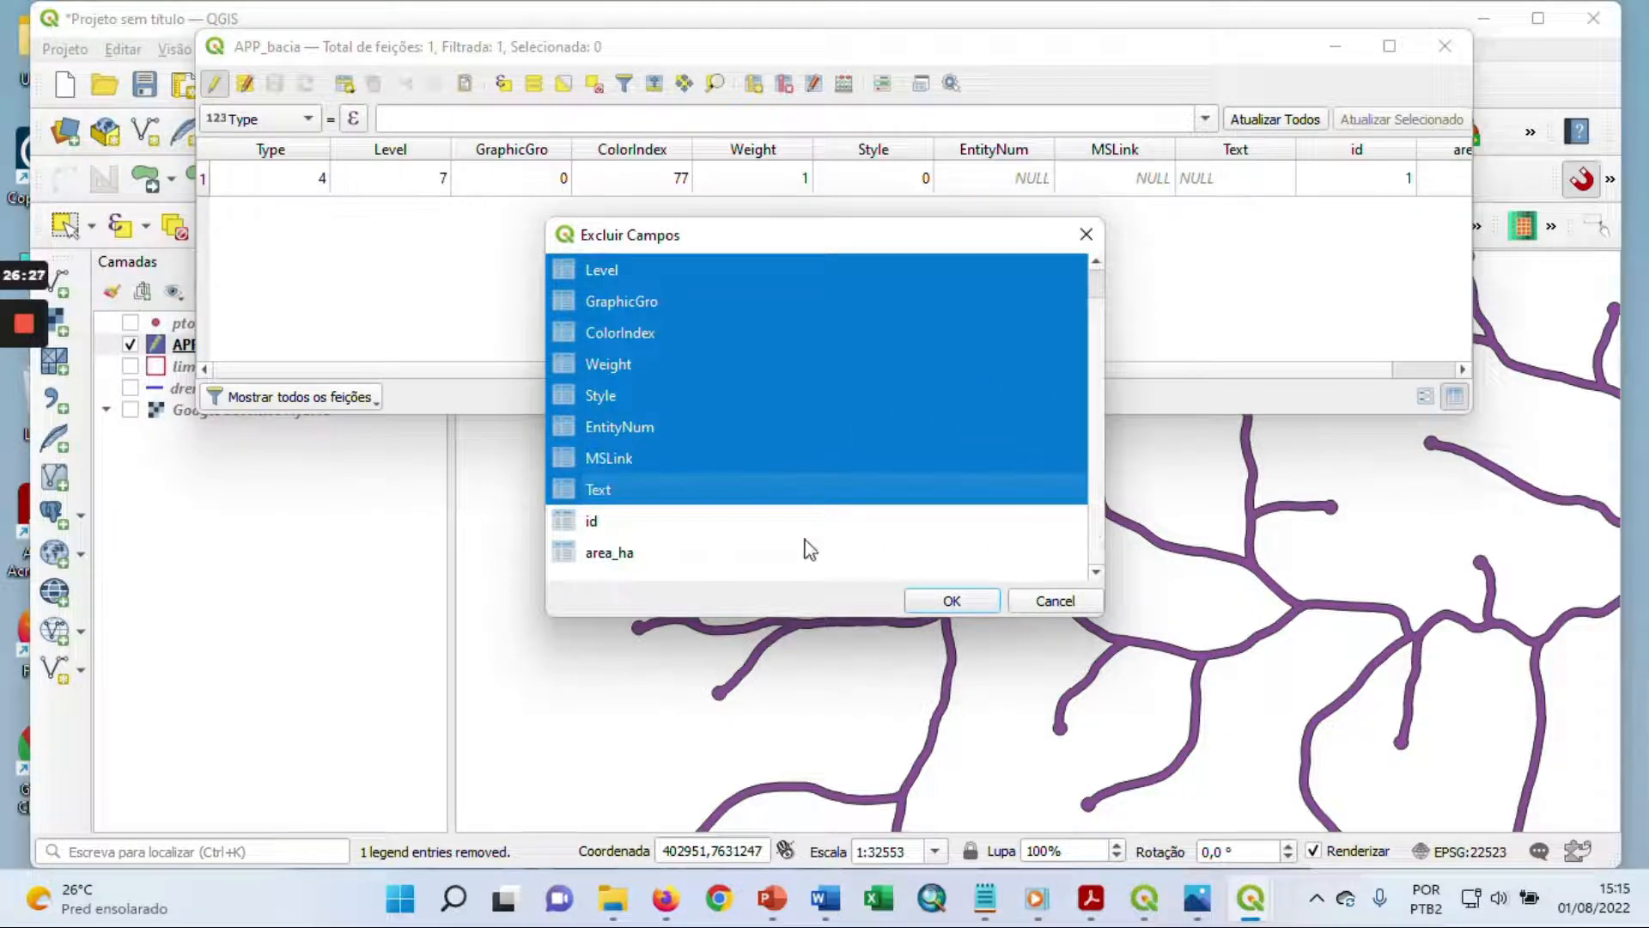
left_click(606, 271, "ctrl")
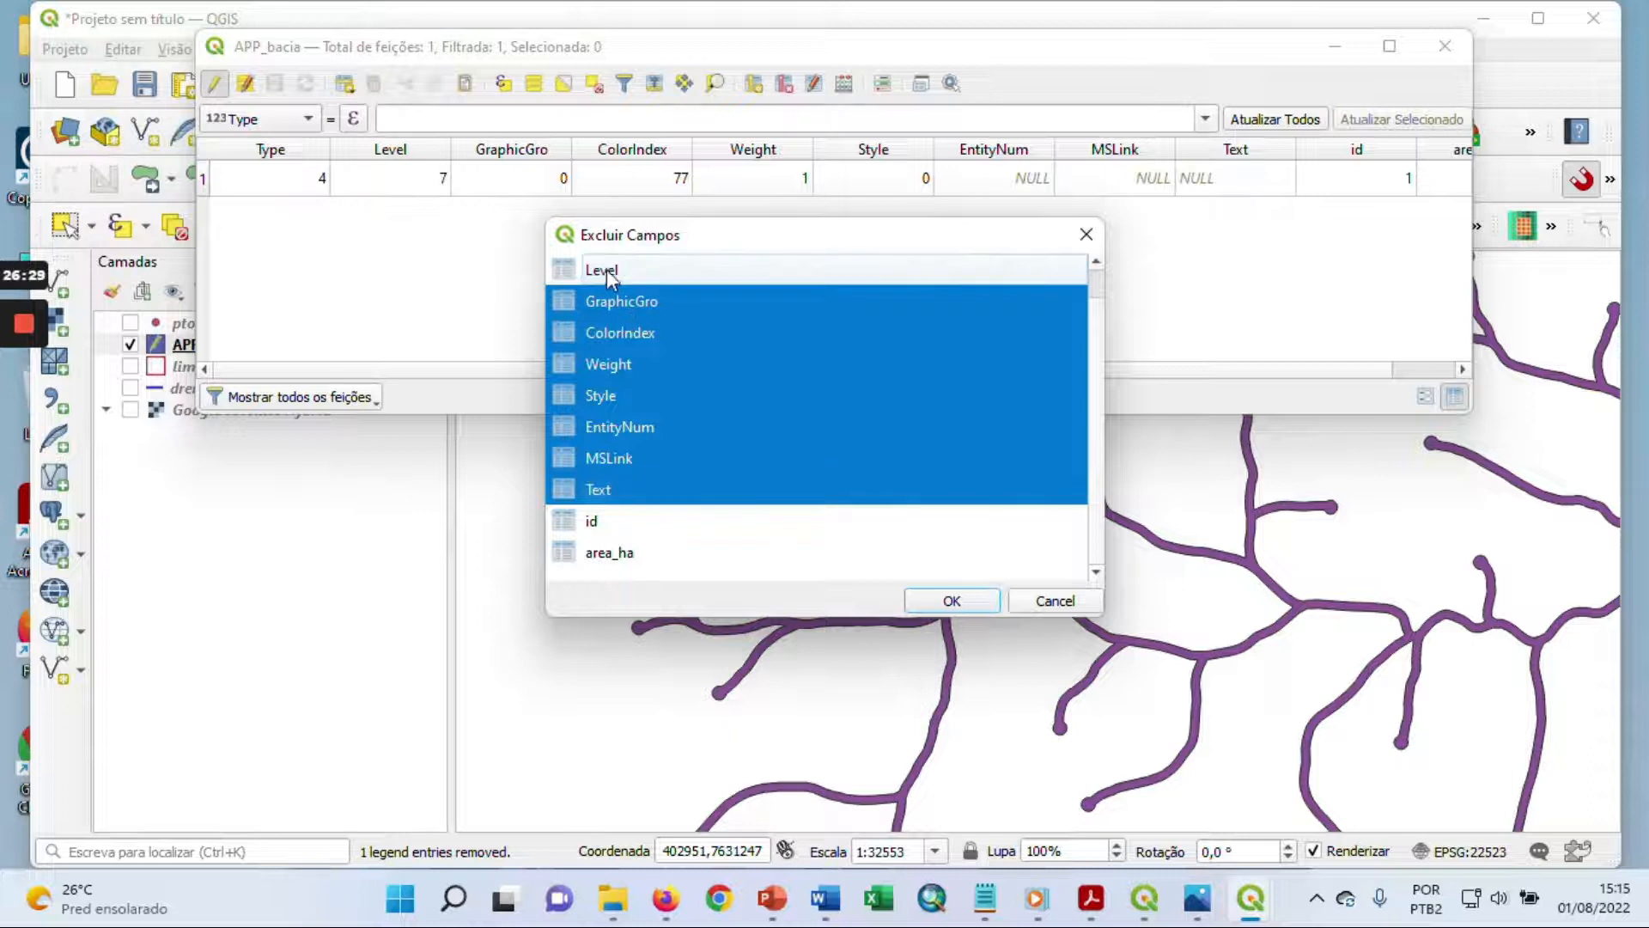
left_click(610, 270, "ctrl")
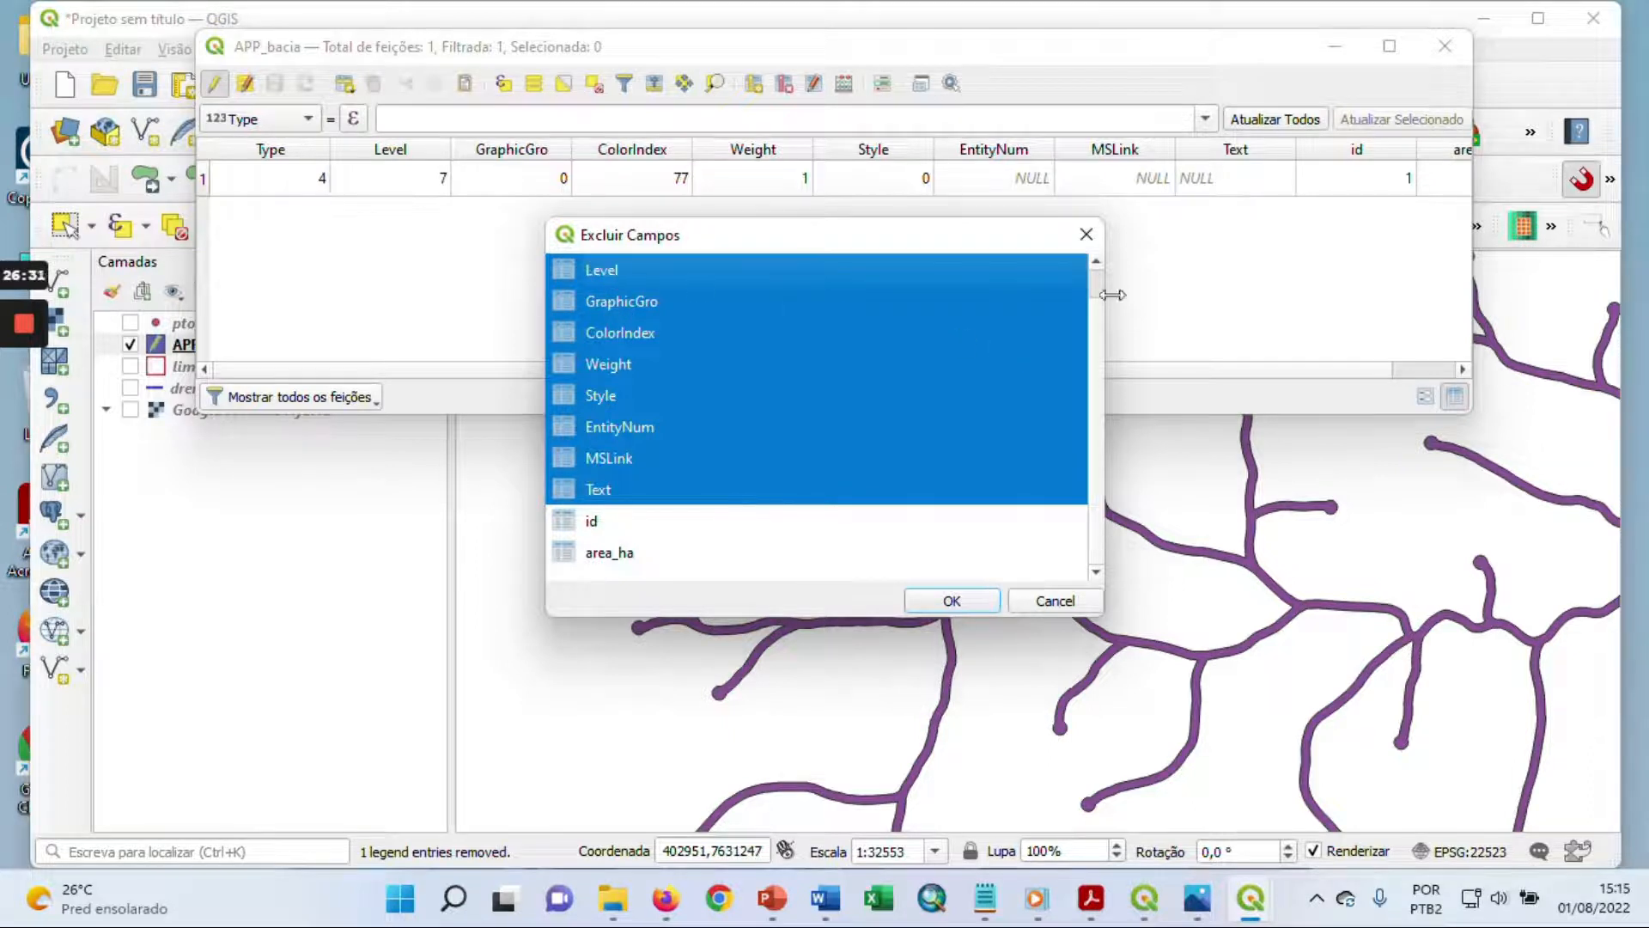
left_click_drag(1095, 310, 1092, 282)
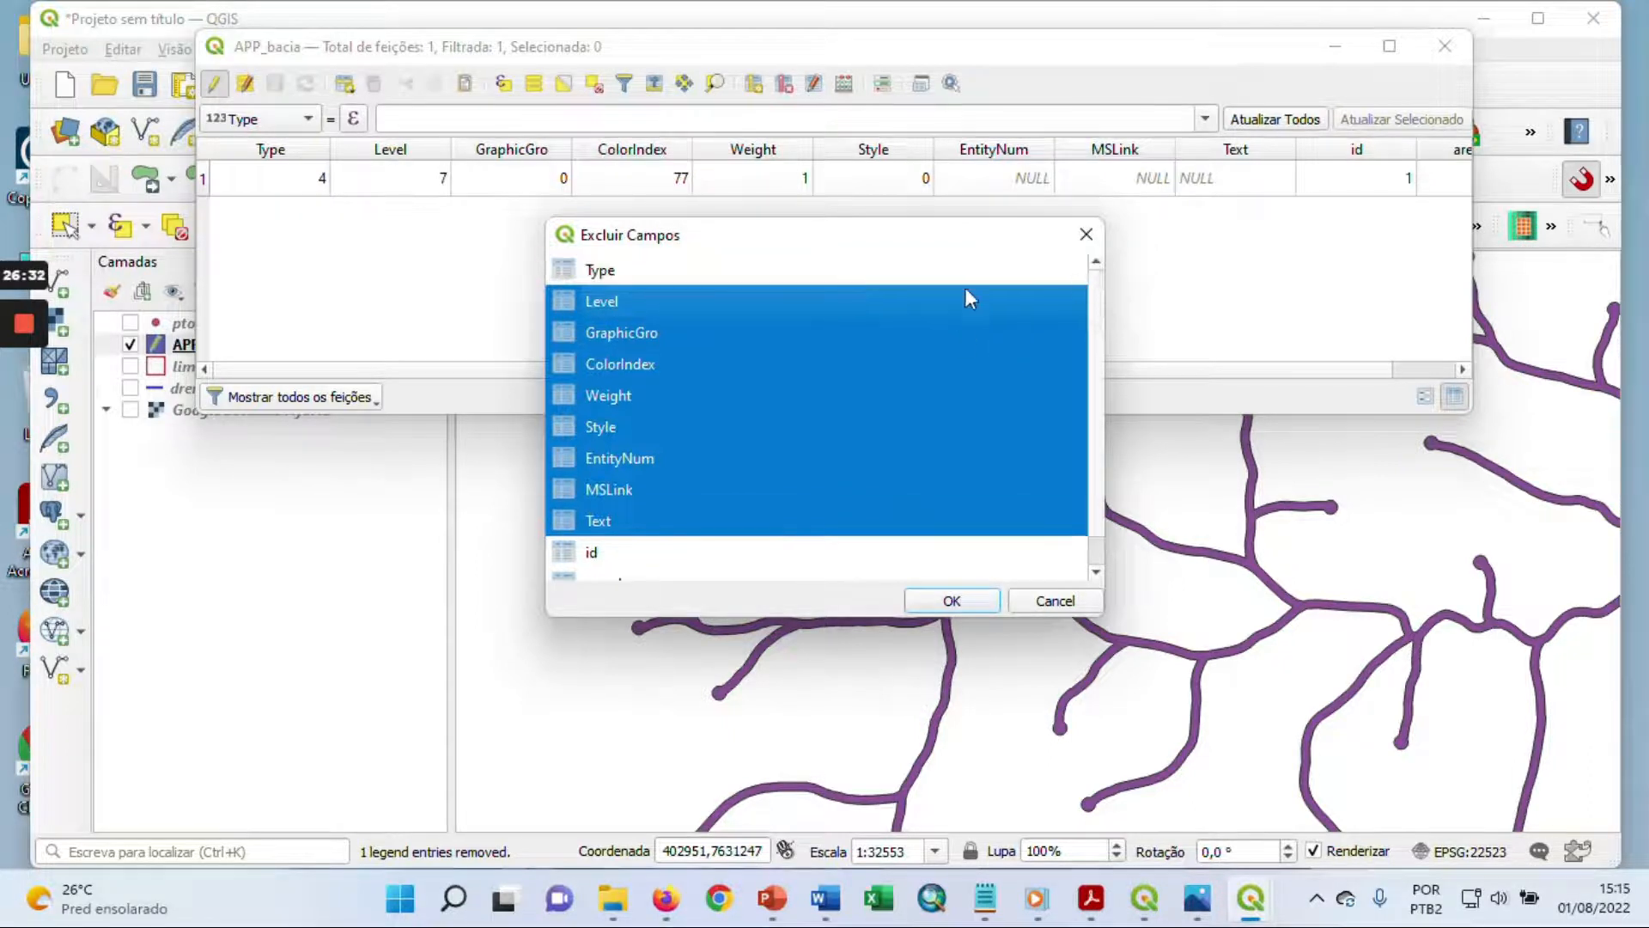
left_click(617, 270, "ctrl")
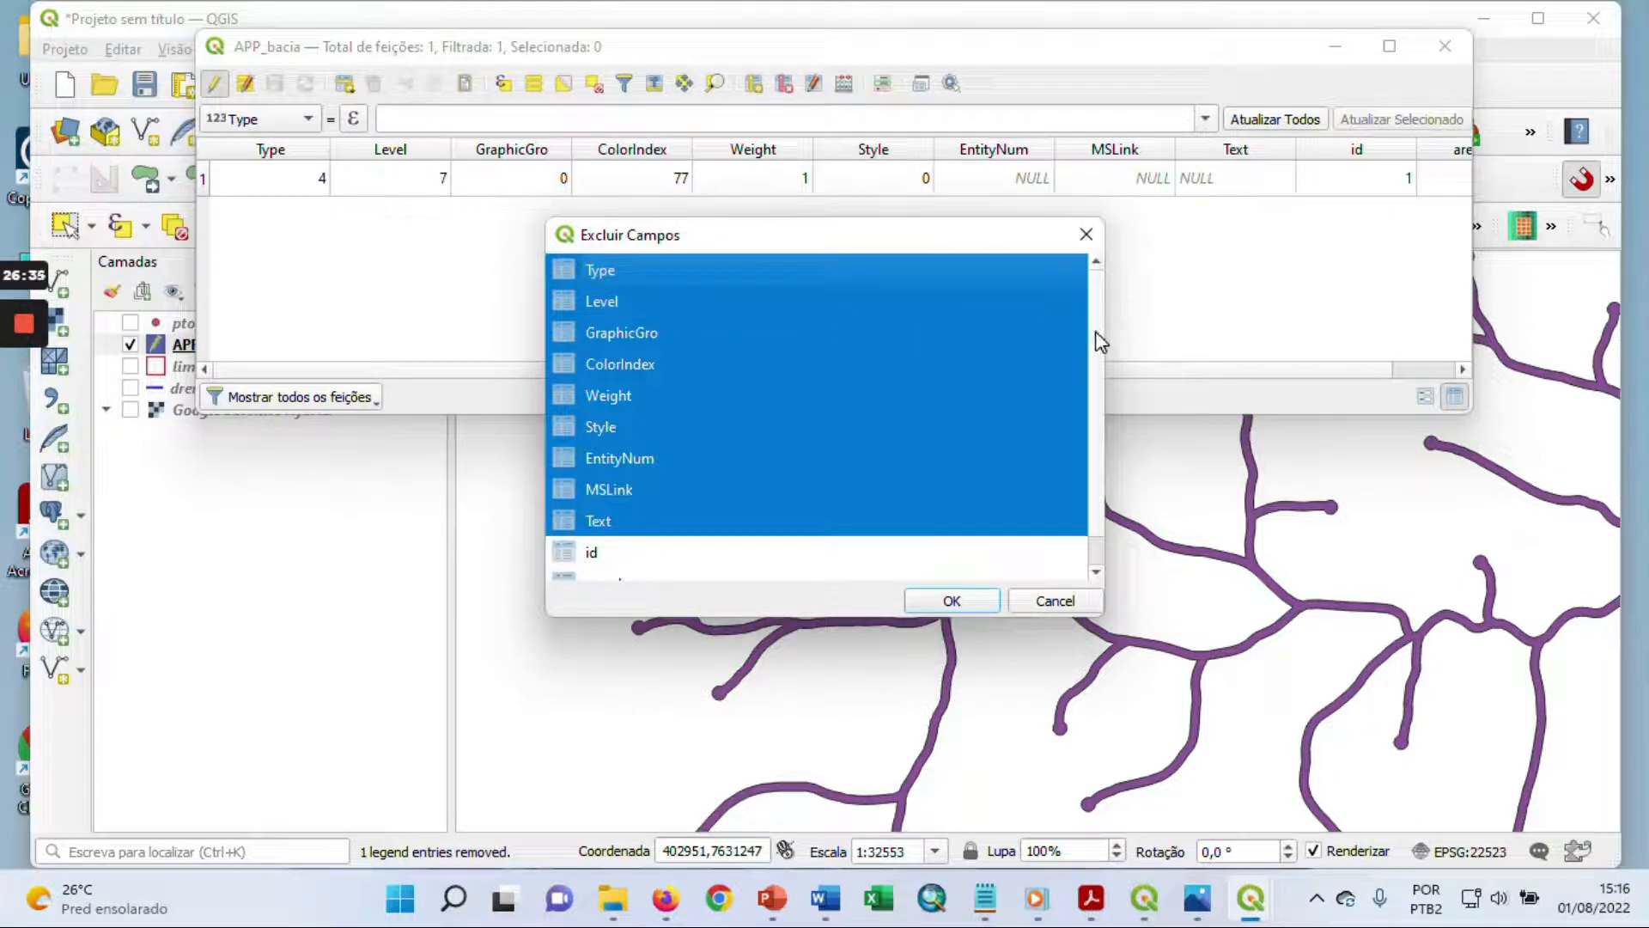
left_click_drag(1093, 332, 1093, 406)
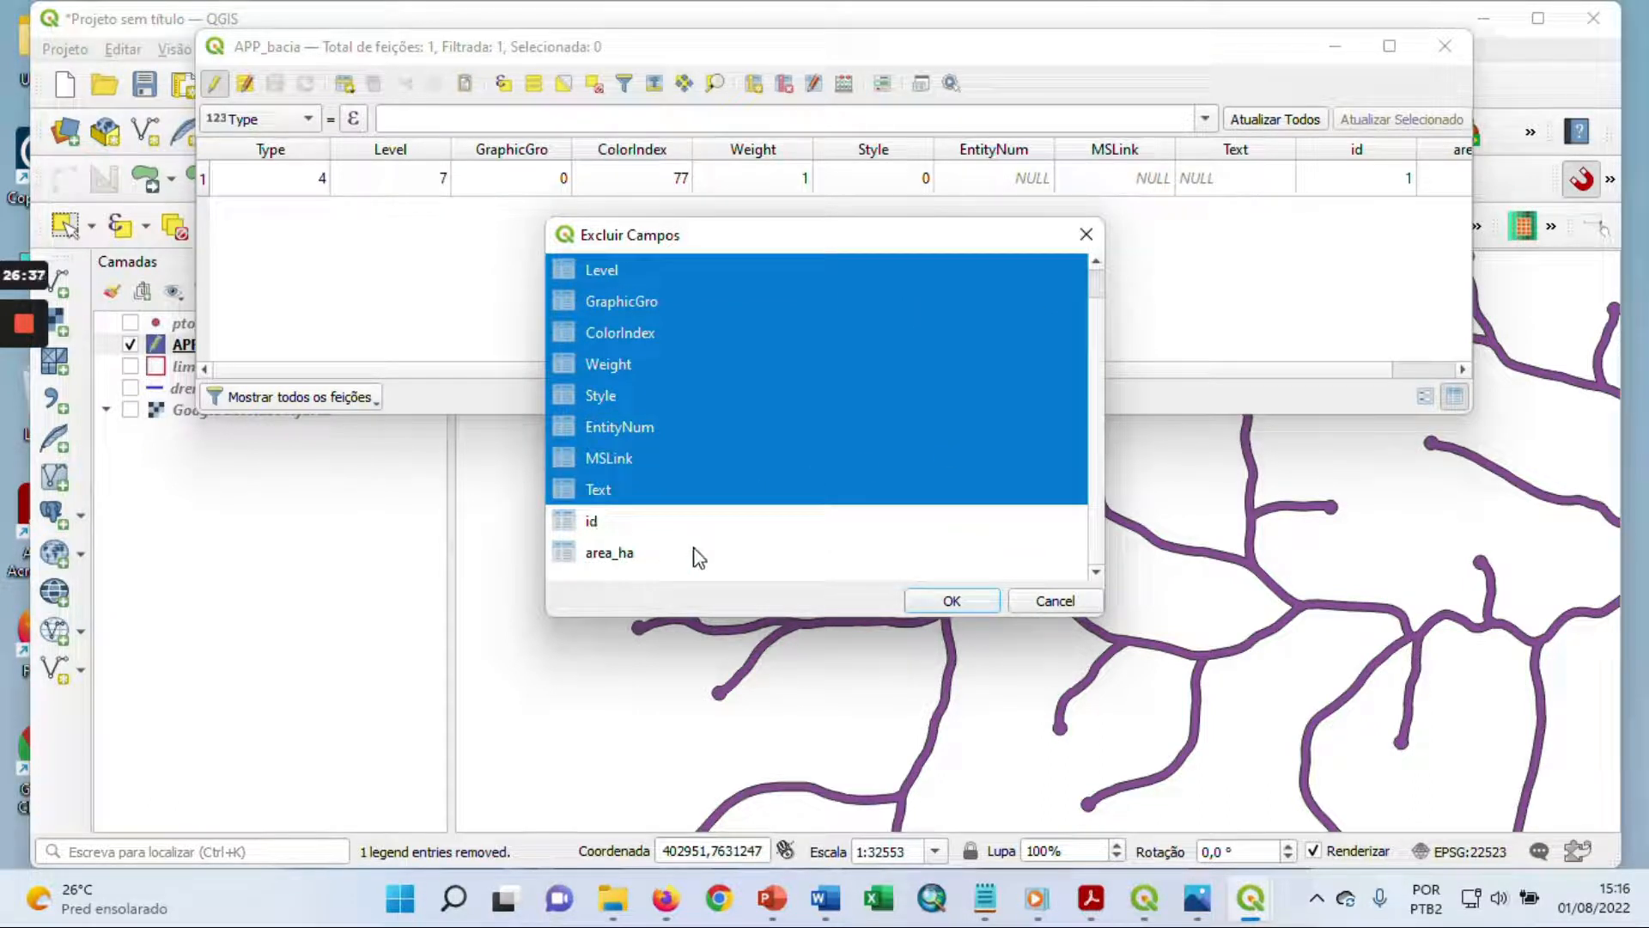
left_click(953, 600)
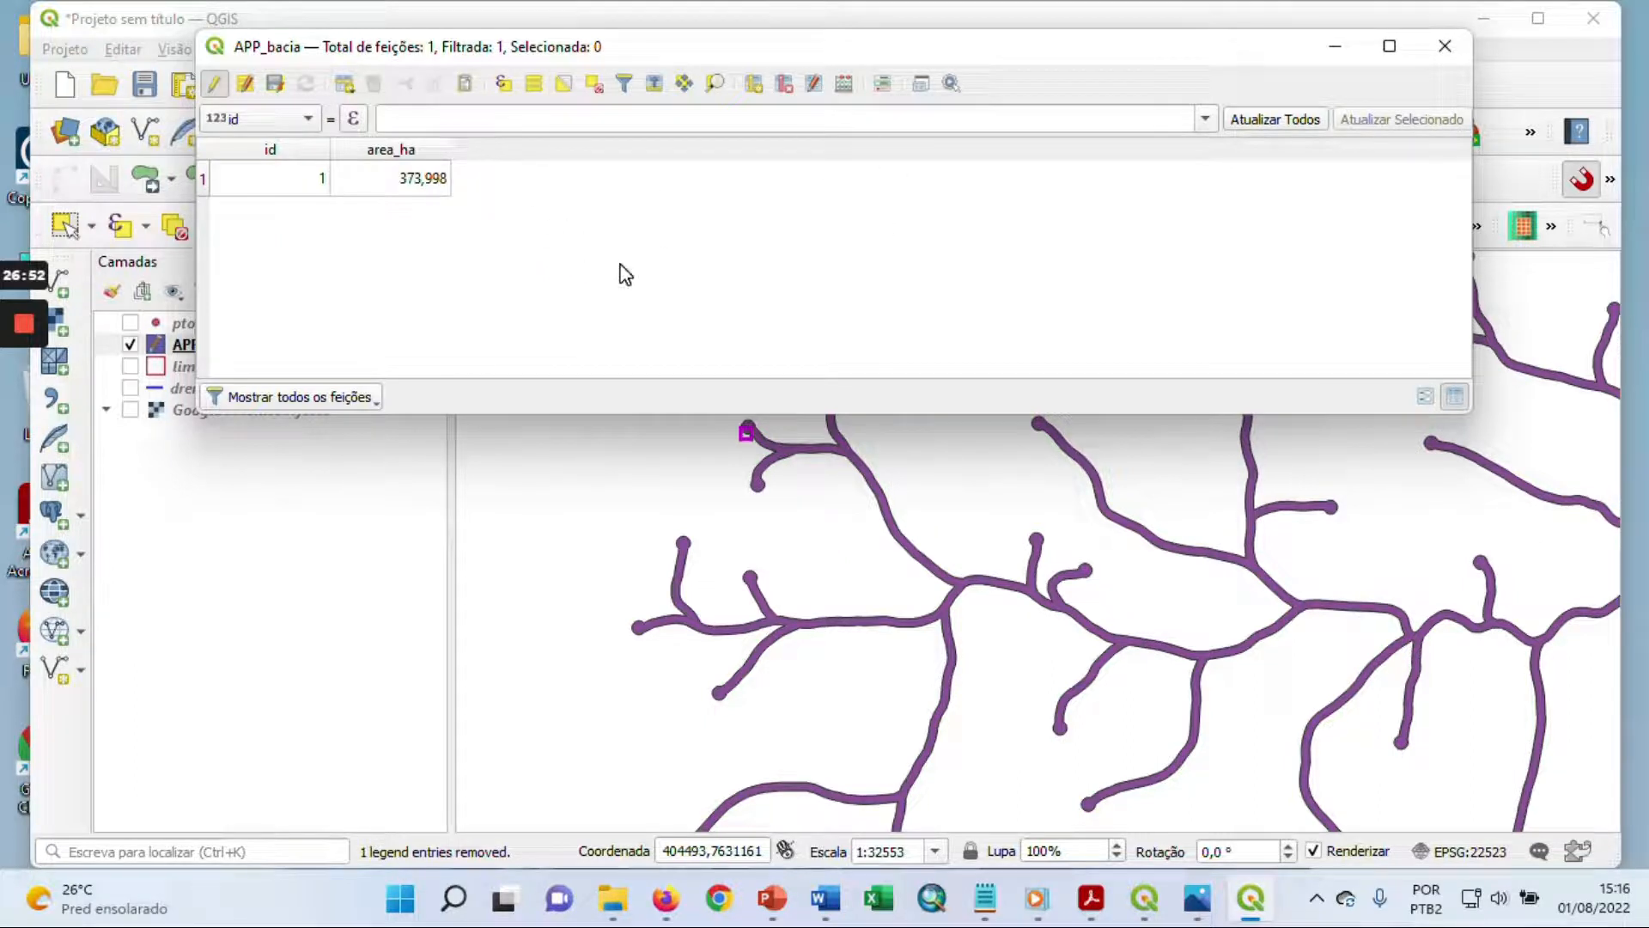
Step: Add a decimal (real) field named area_km2 to APP_bacia with length 15 and precision 3
left_click(756, 85)
type("area_km2")
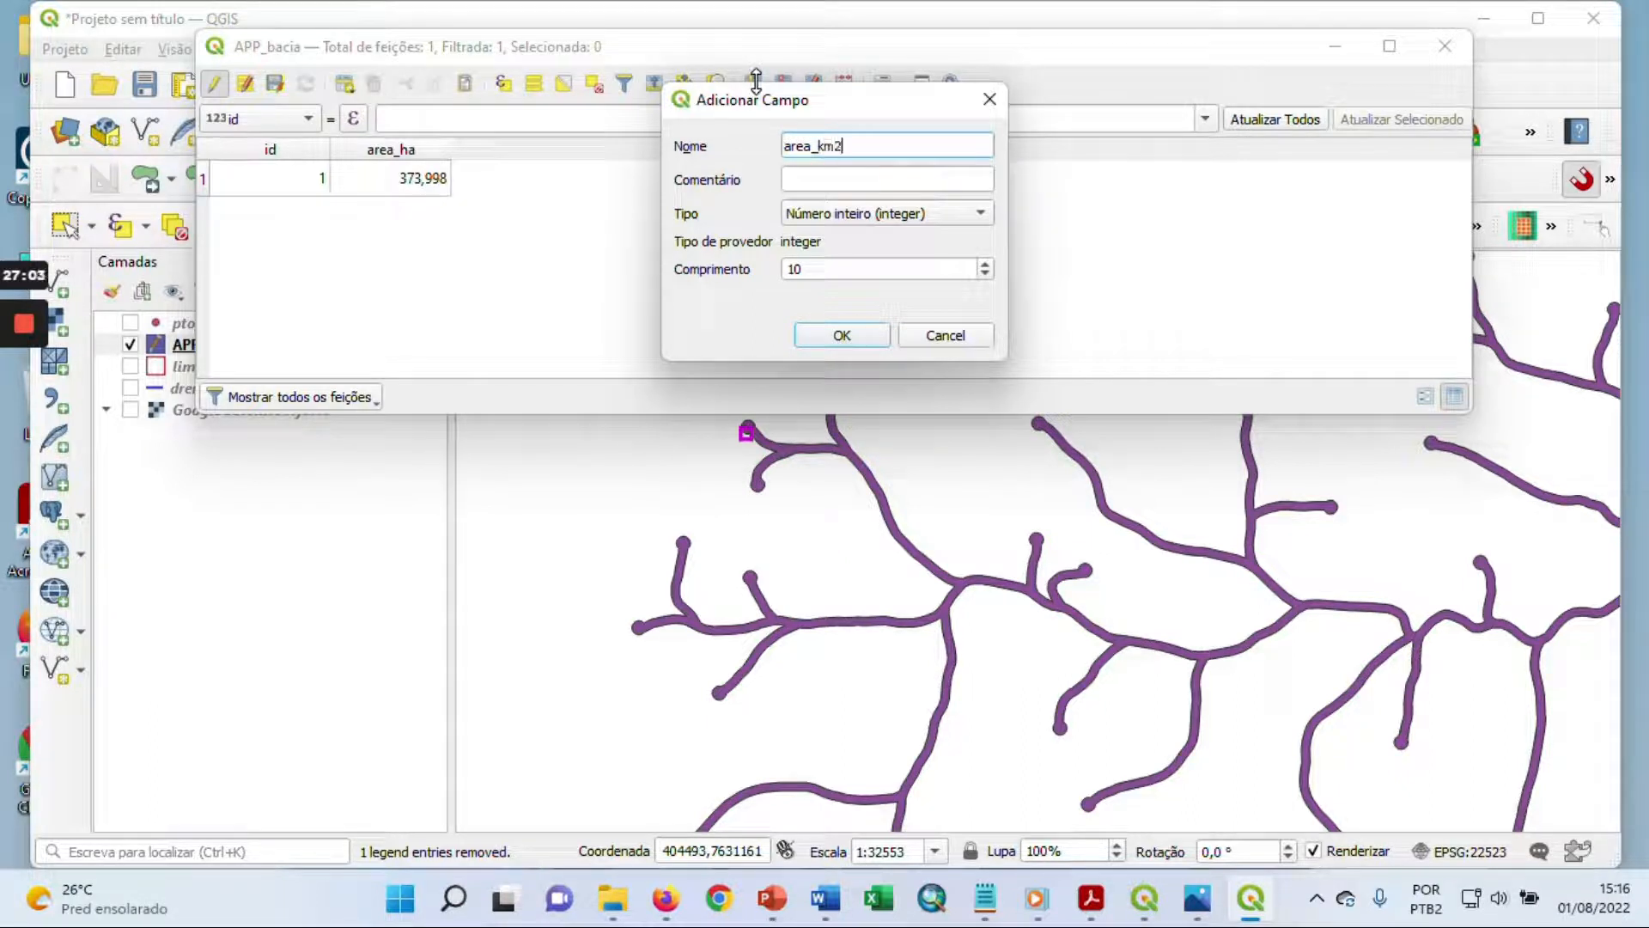
left_click(880, 215)
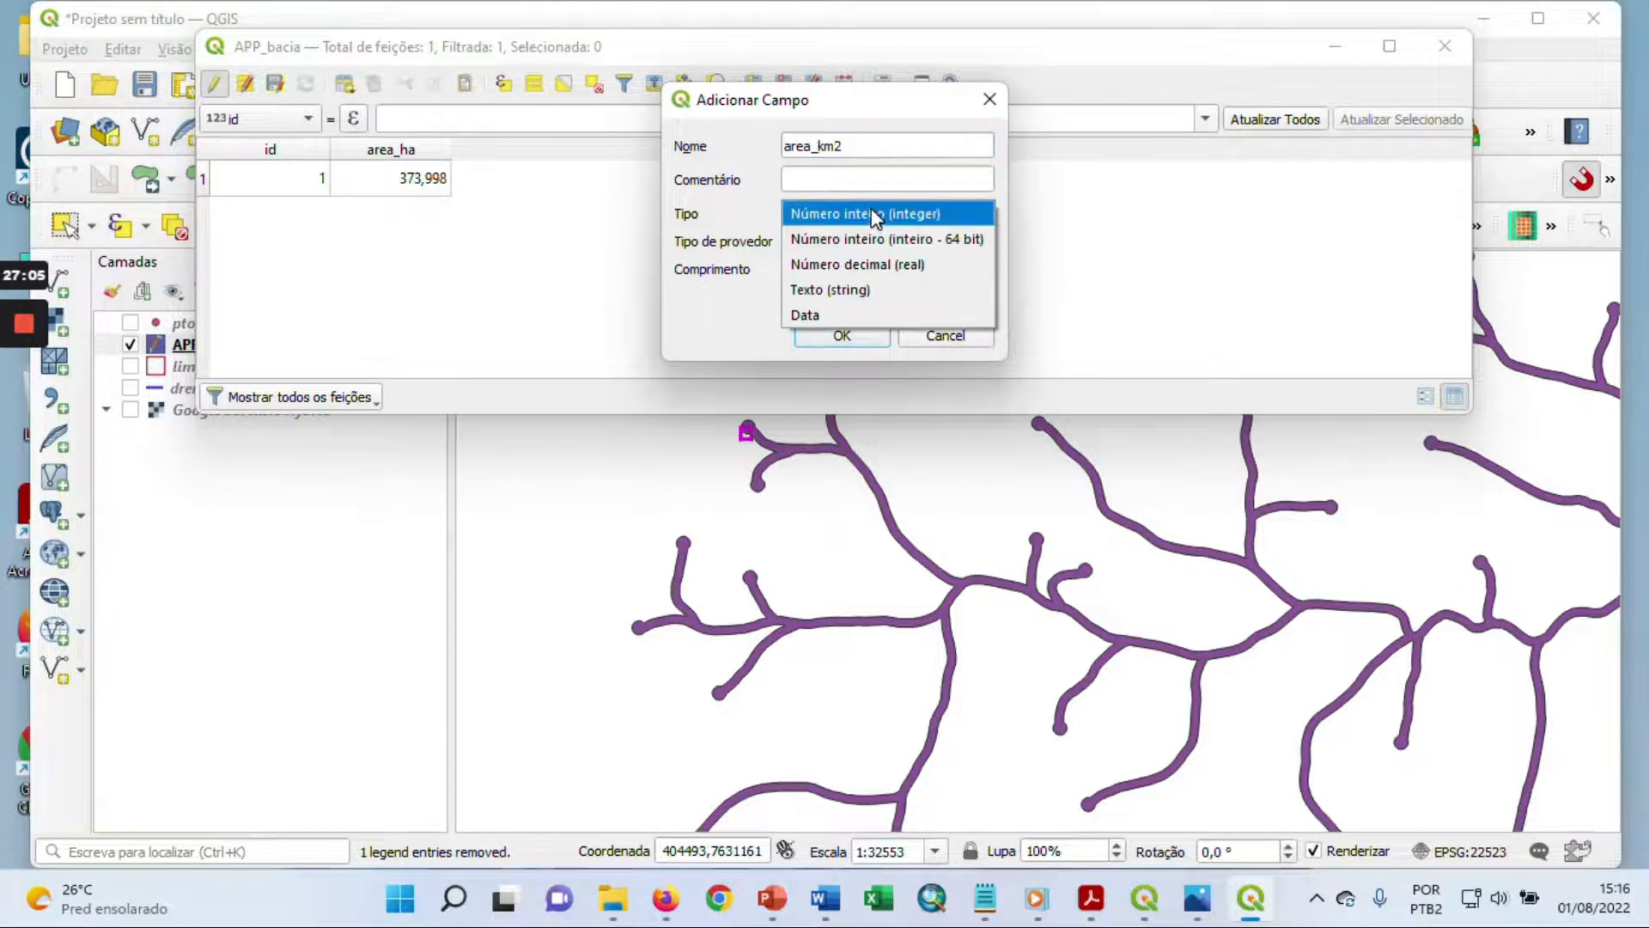
left_click(909, 266)
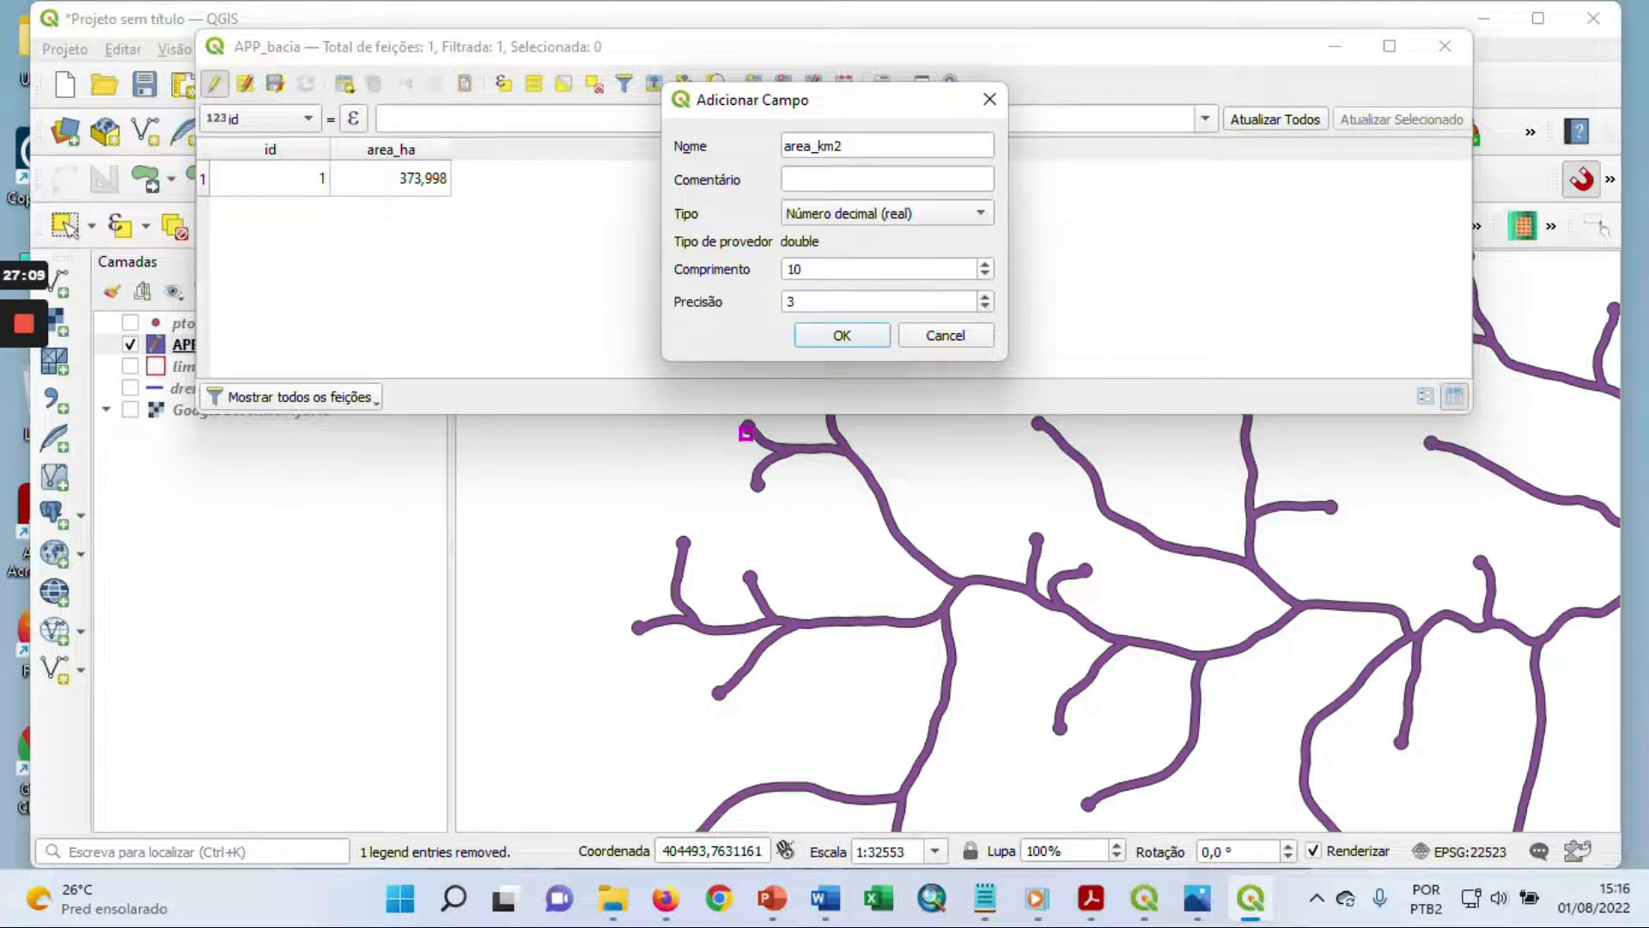
left_click(985, 265)
left_click(985, 265)
left_click(985, 265)
left_click(985, 265)
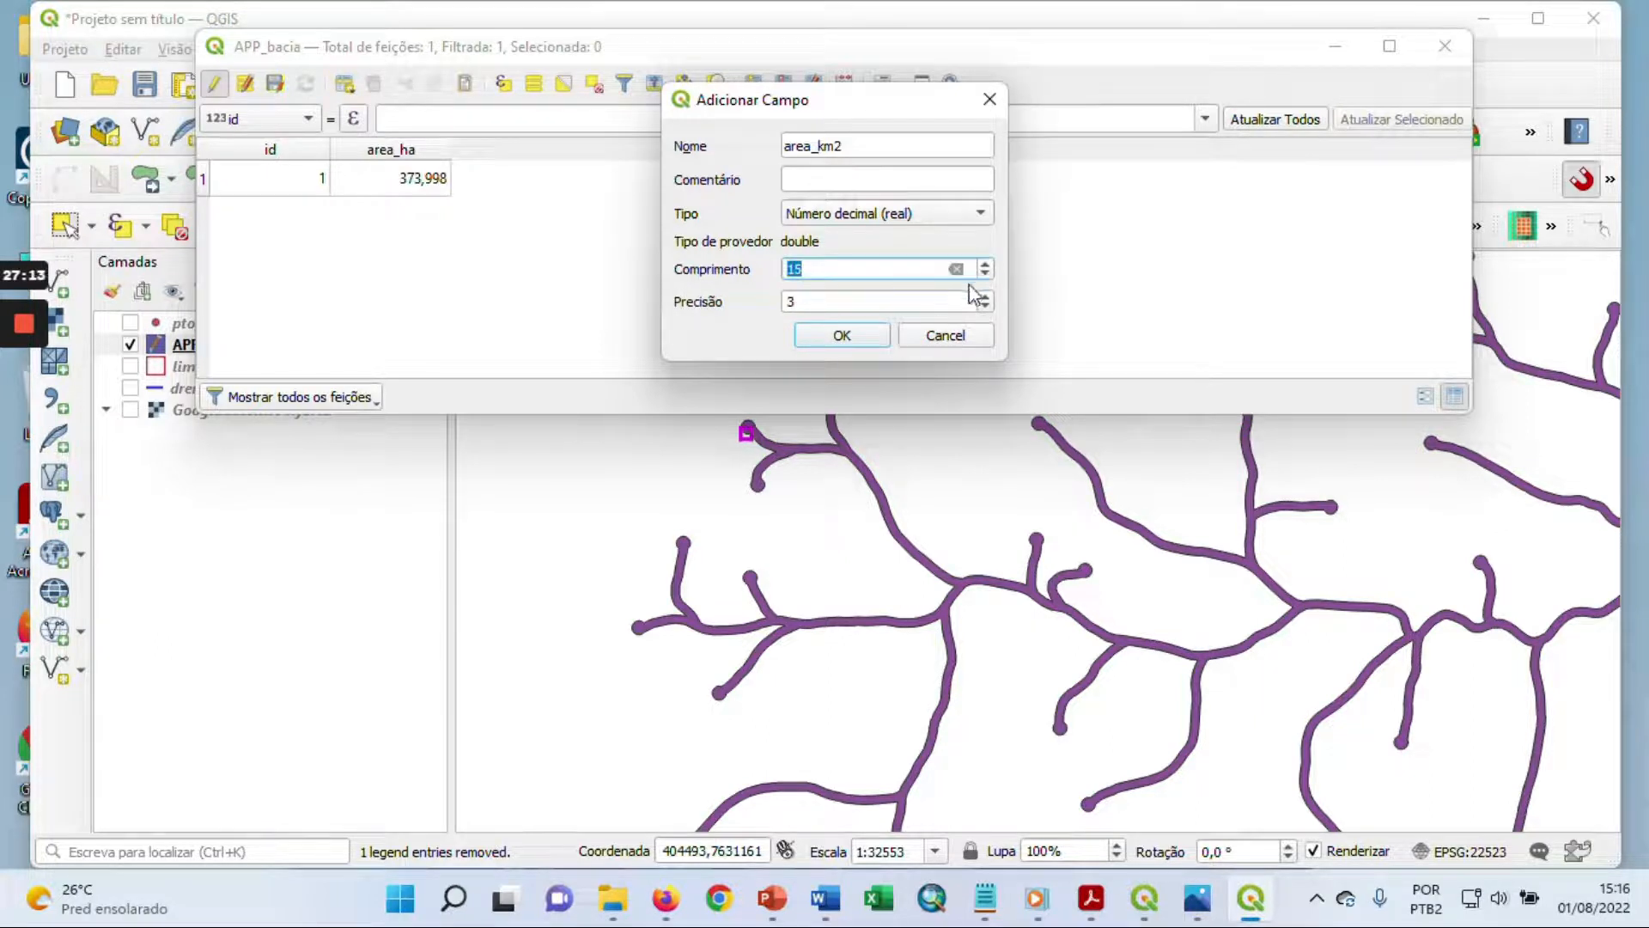
left_click(866, 332)
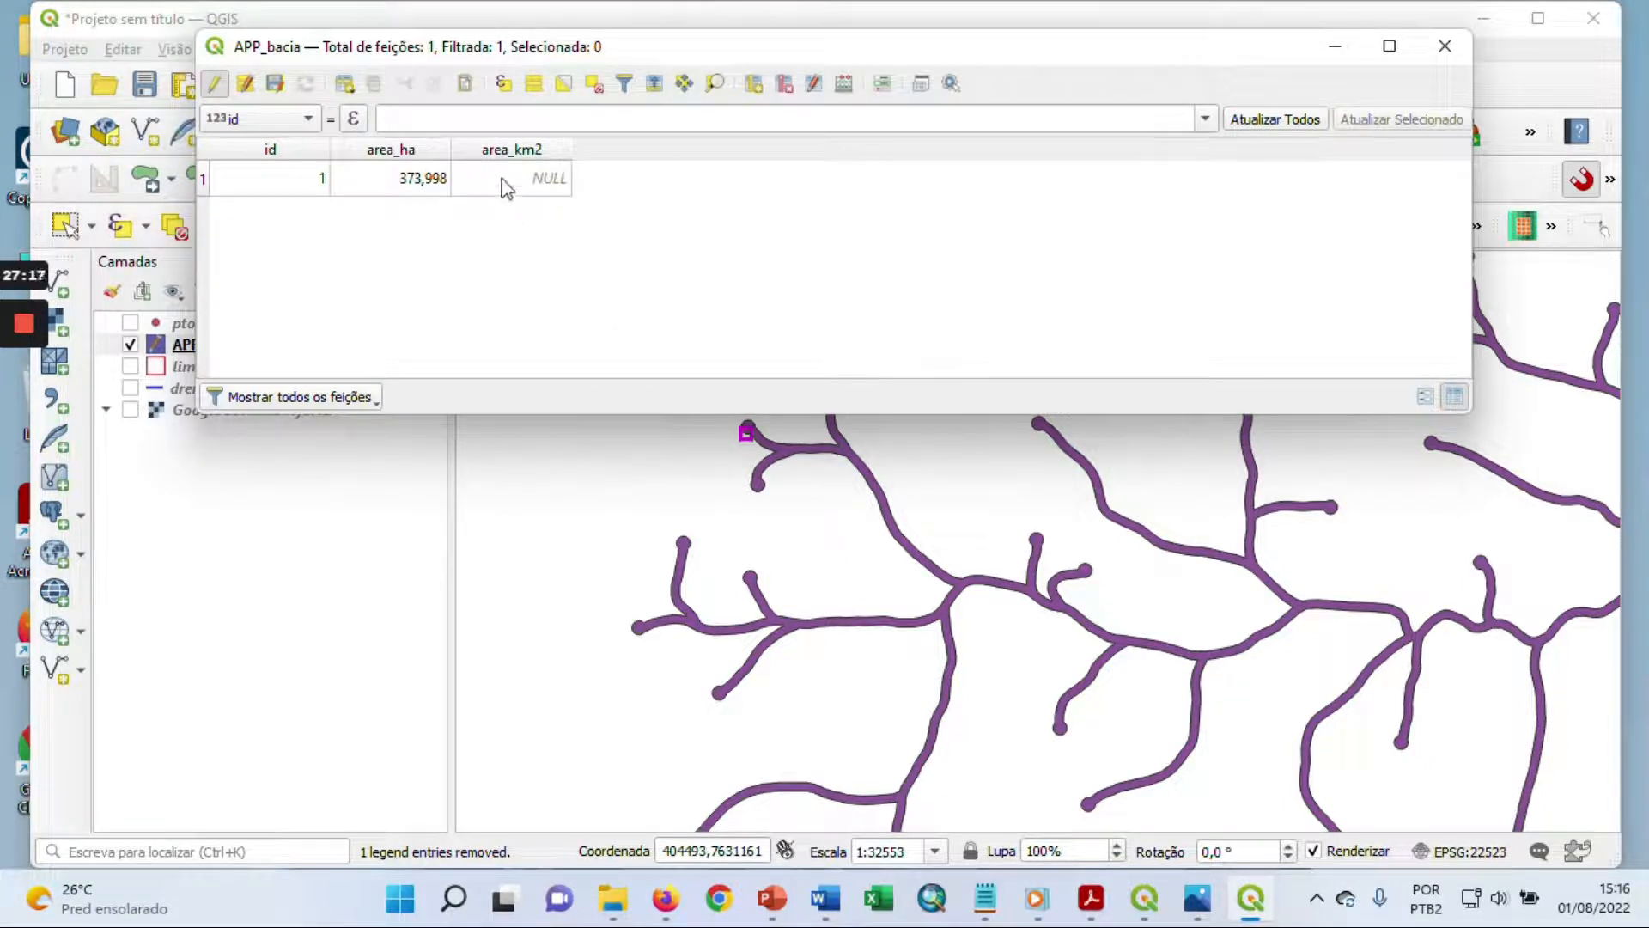
Step: Set up the field calculator to update the existing area_km2 field
left_click(845, 84)
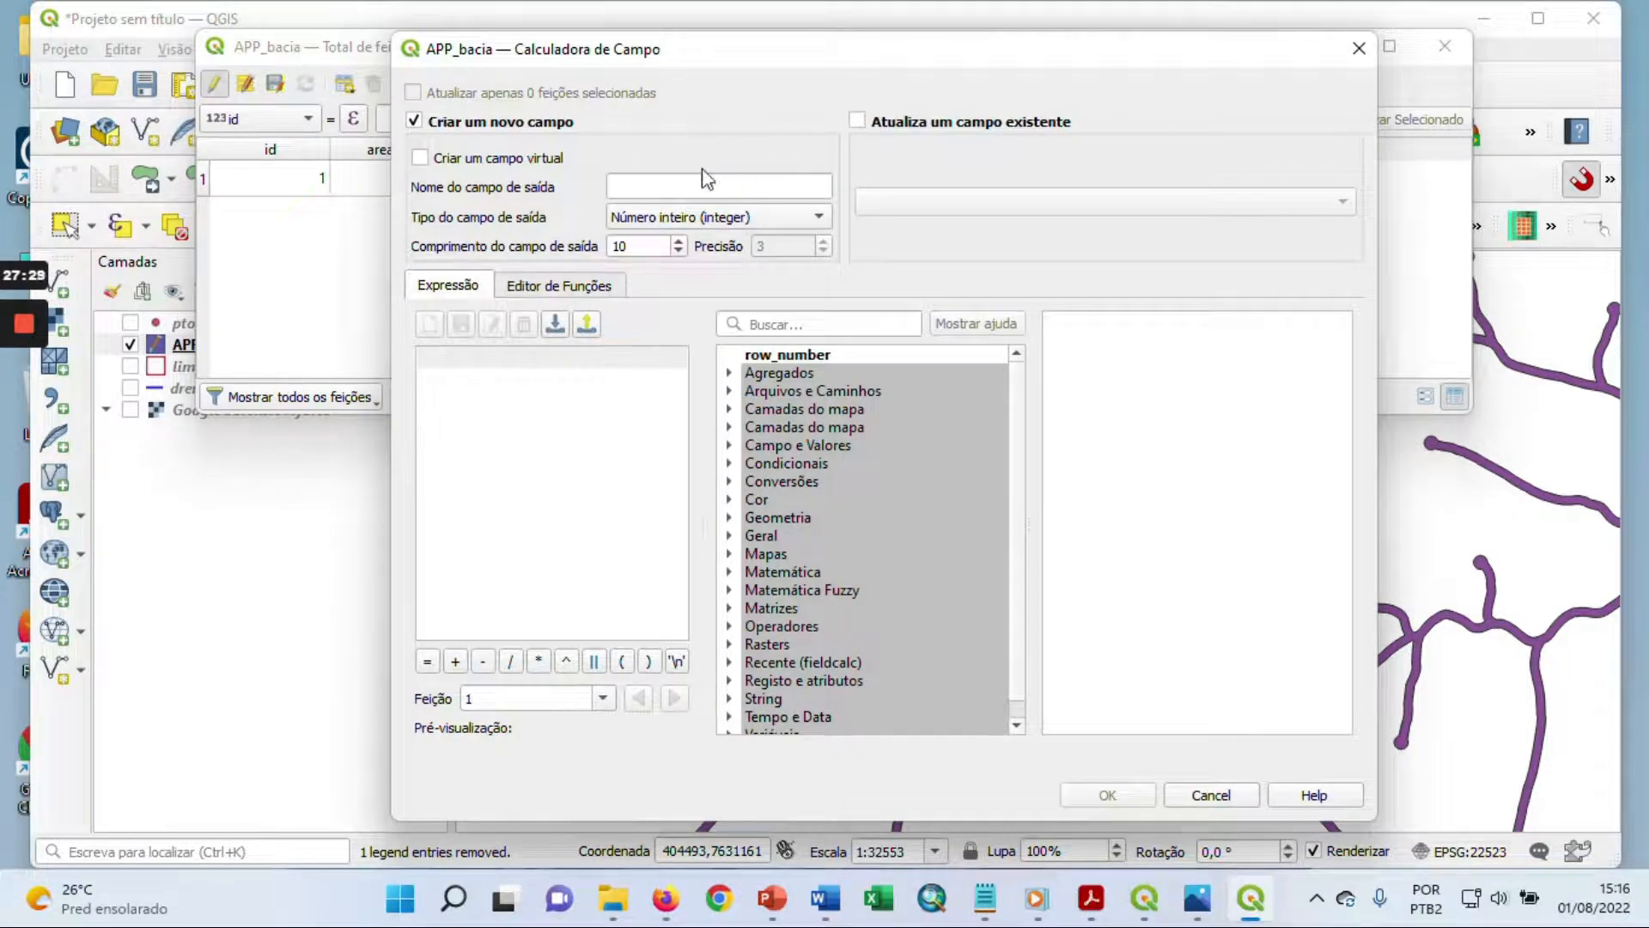
left_click(859, 122)
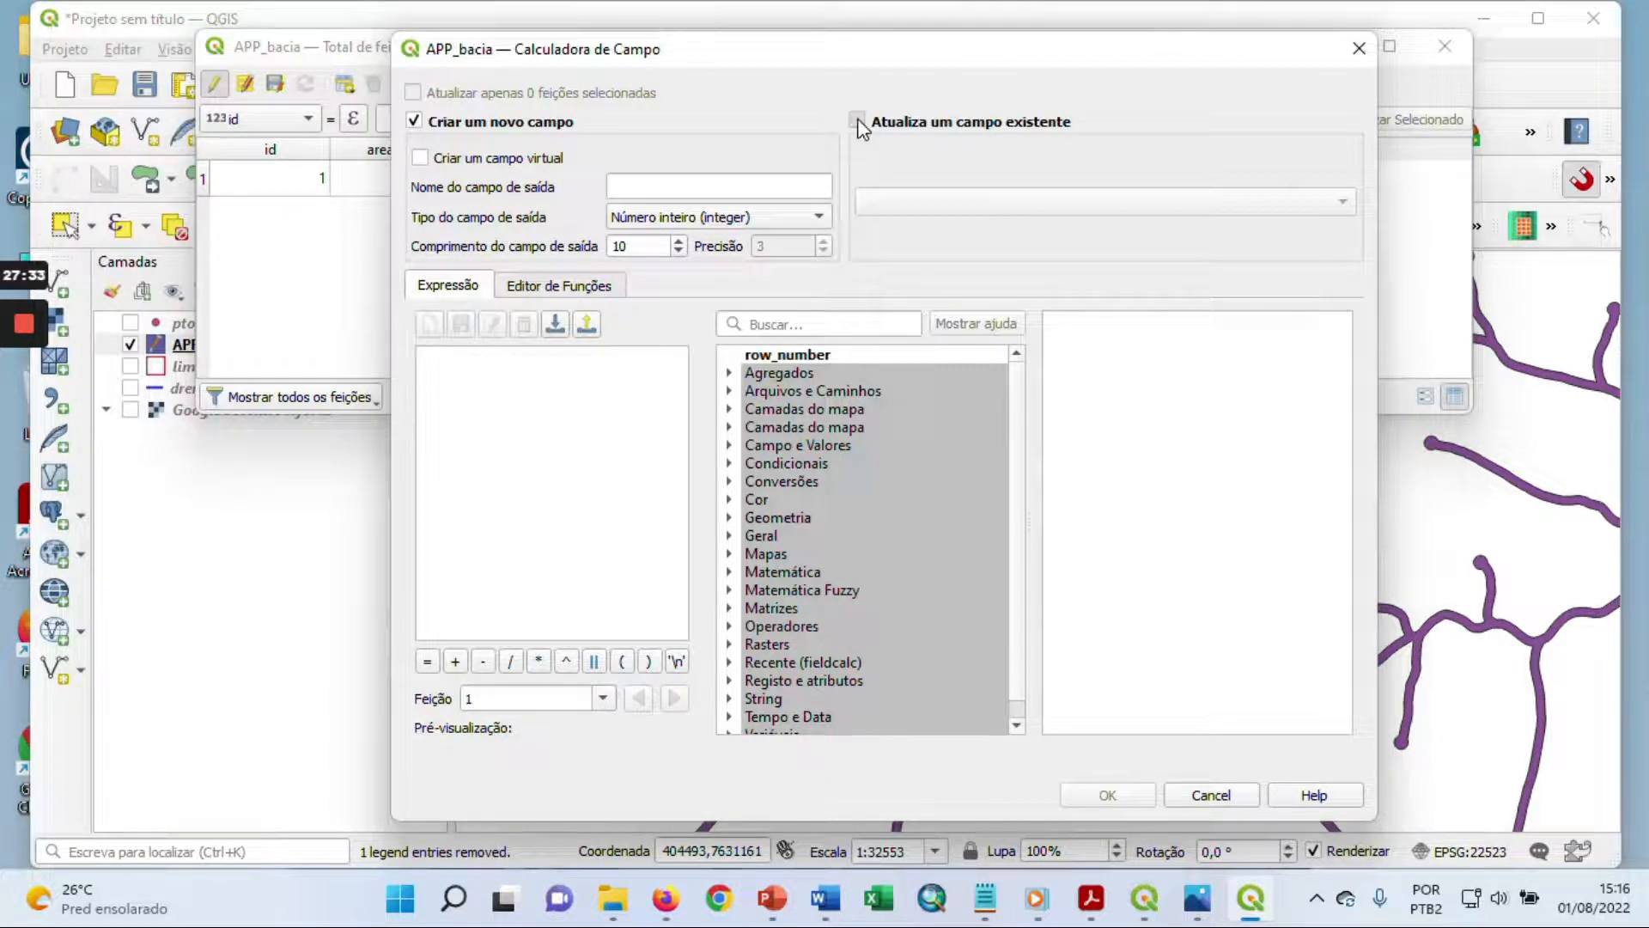
left_click(962, 210)
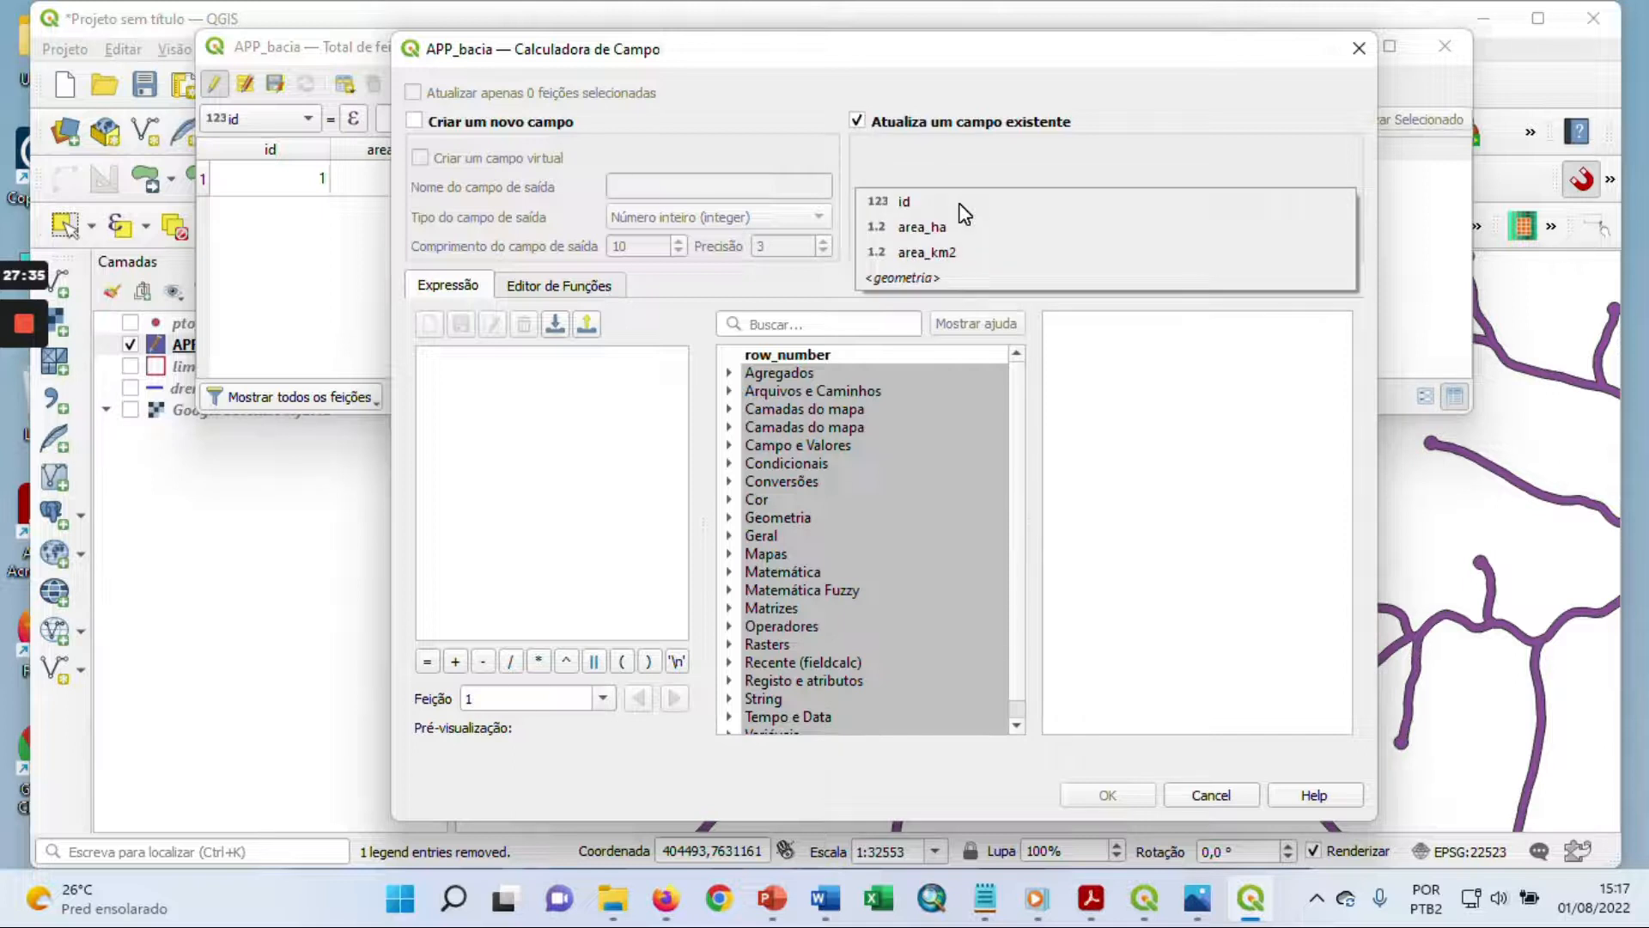
left_click(965, 254)
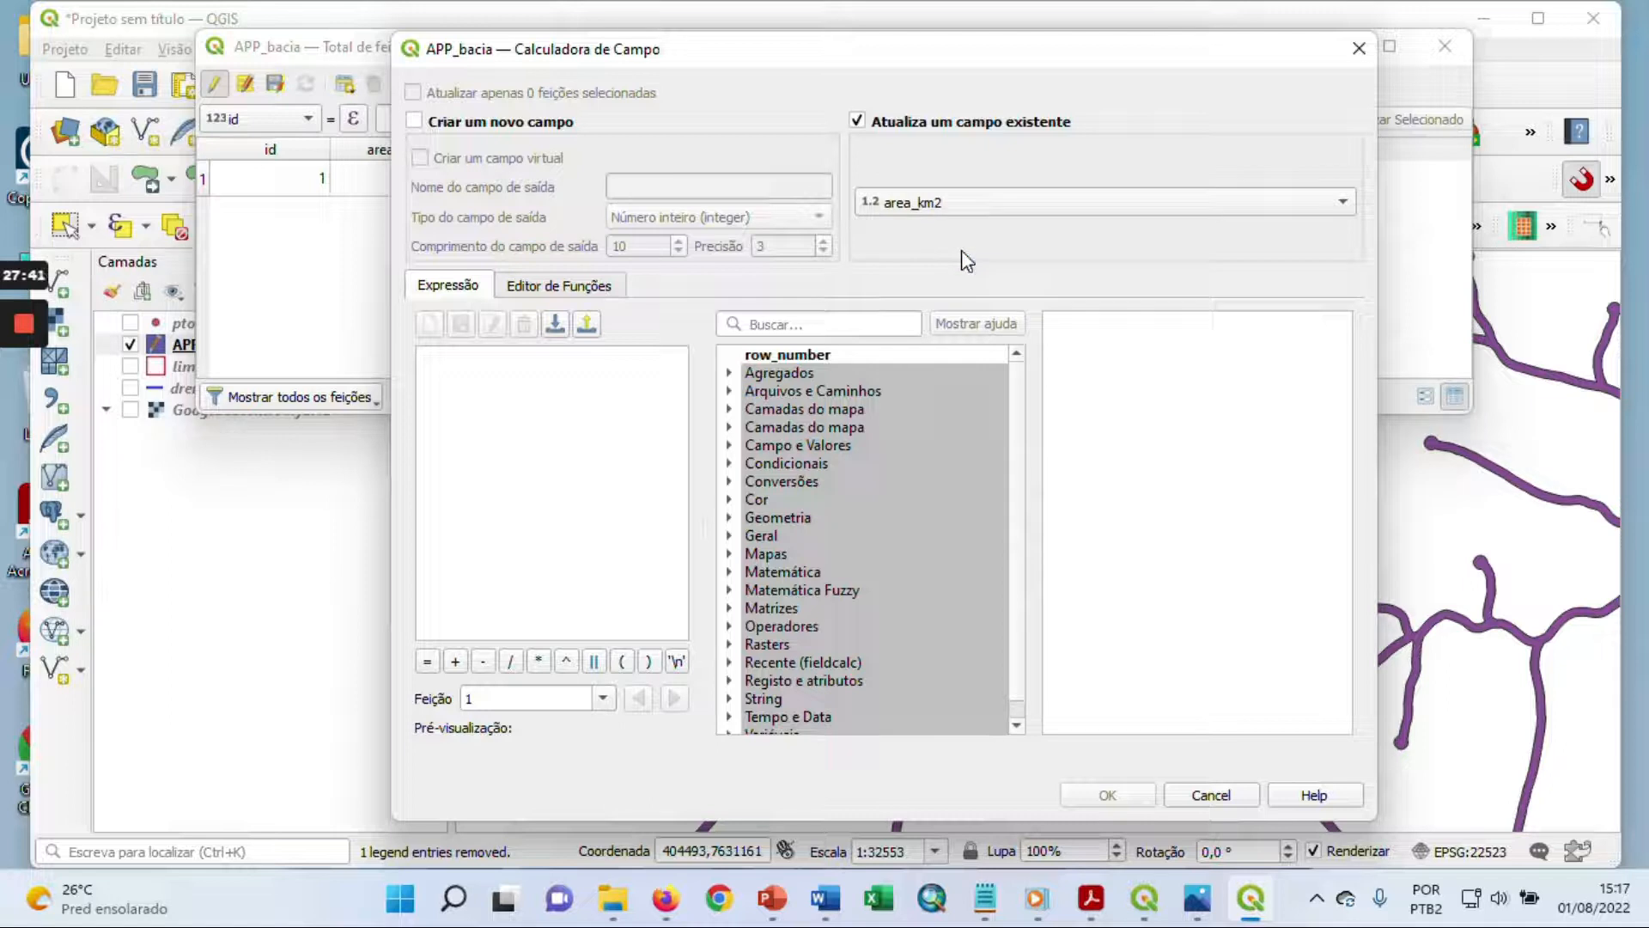
Step: Calculate the field values with the geometry expression $area / 1000000 to get square kilometres
left_click(789, 515)
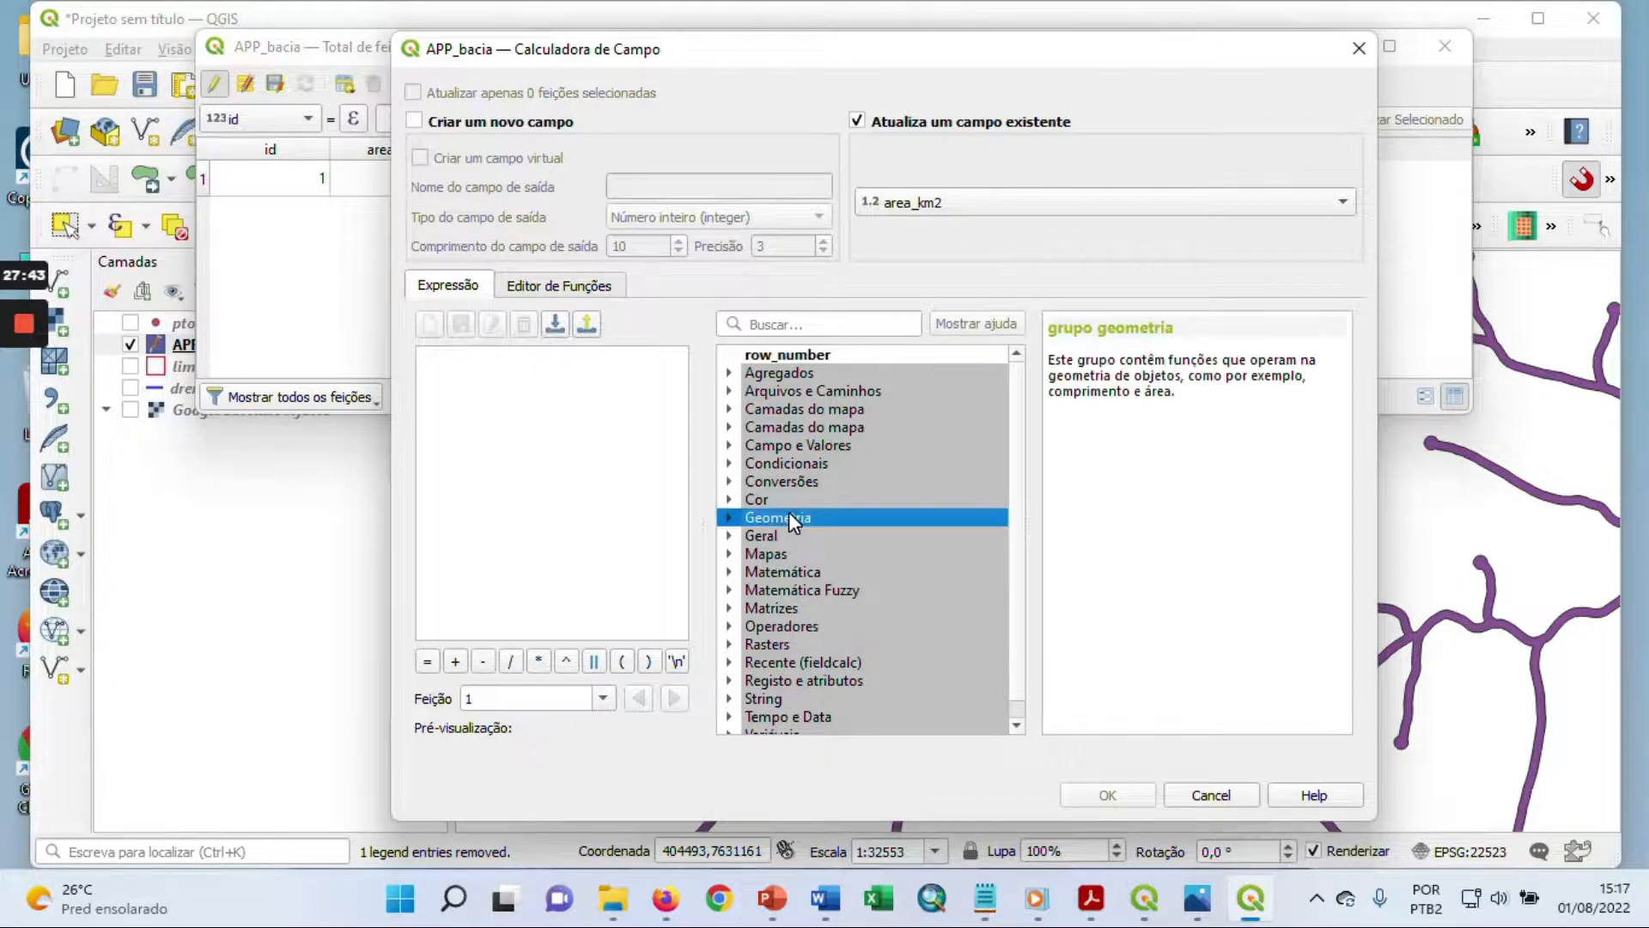
left_click(730, 518)
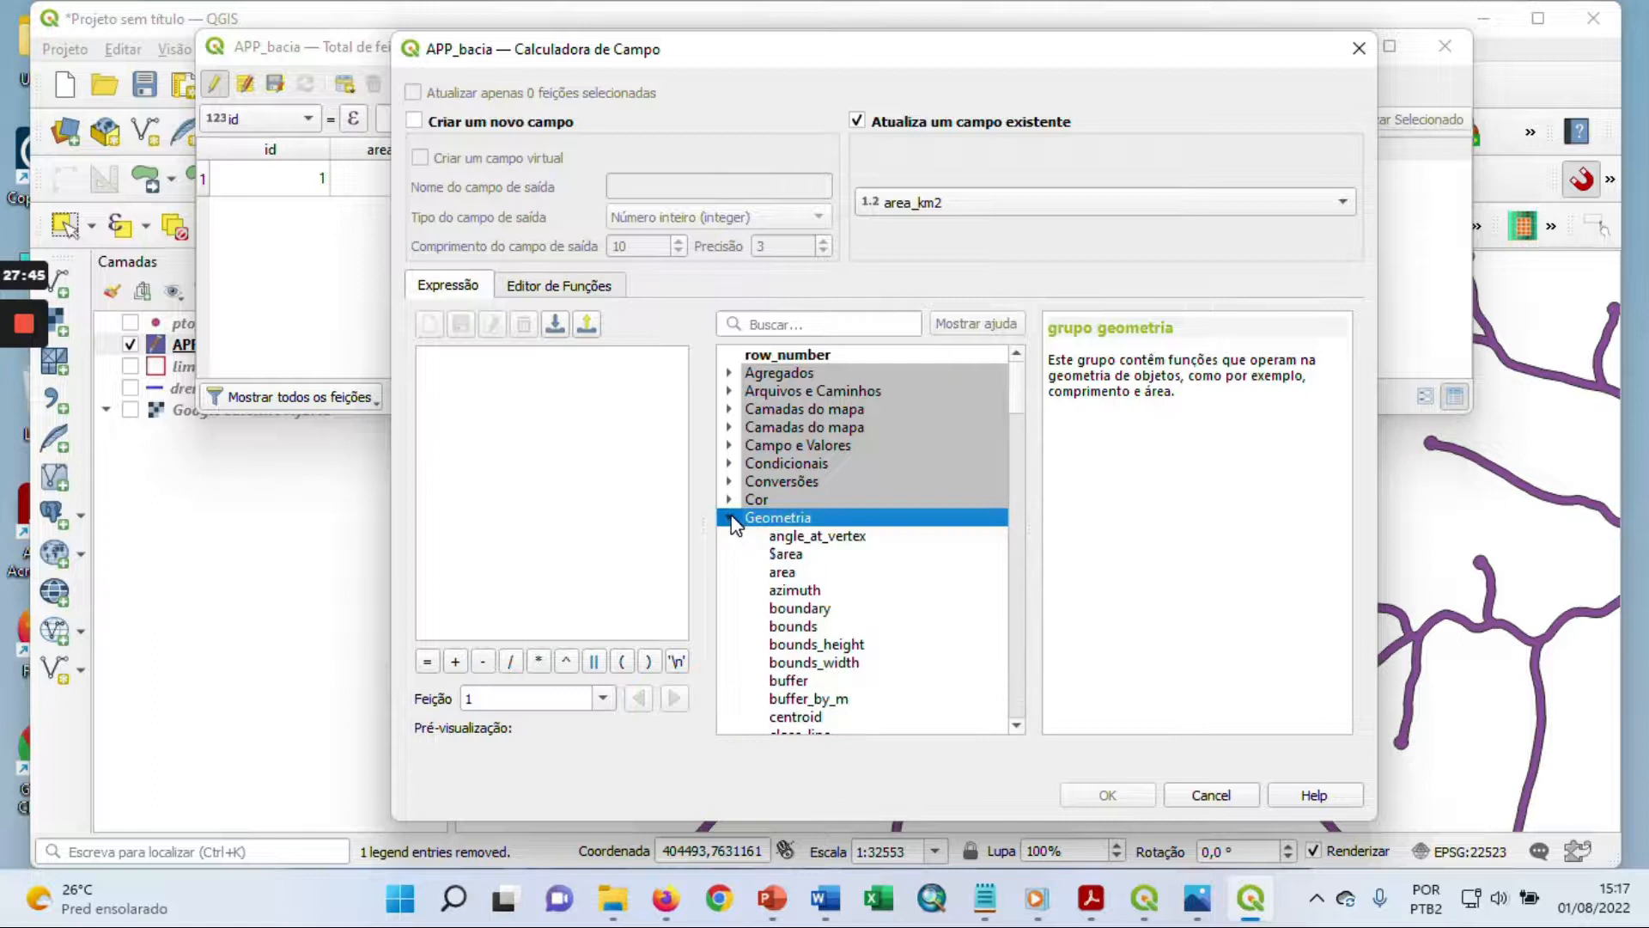
double_click(802, 553)
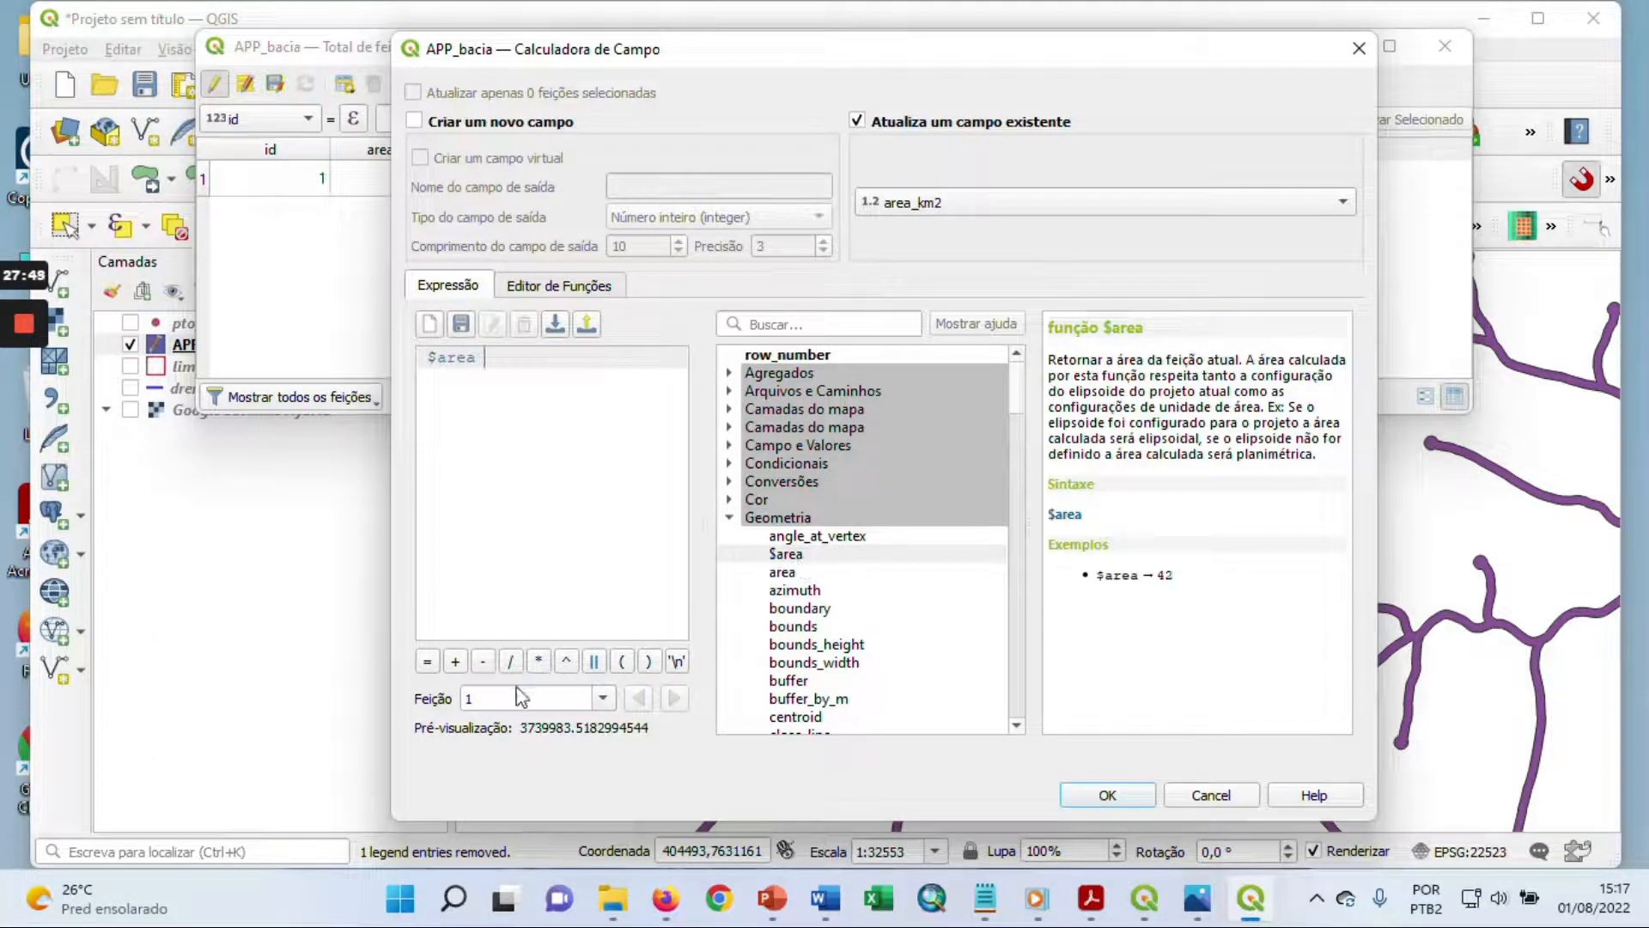
left_click(511, 661)
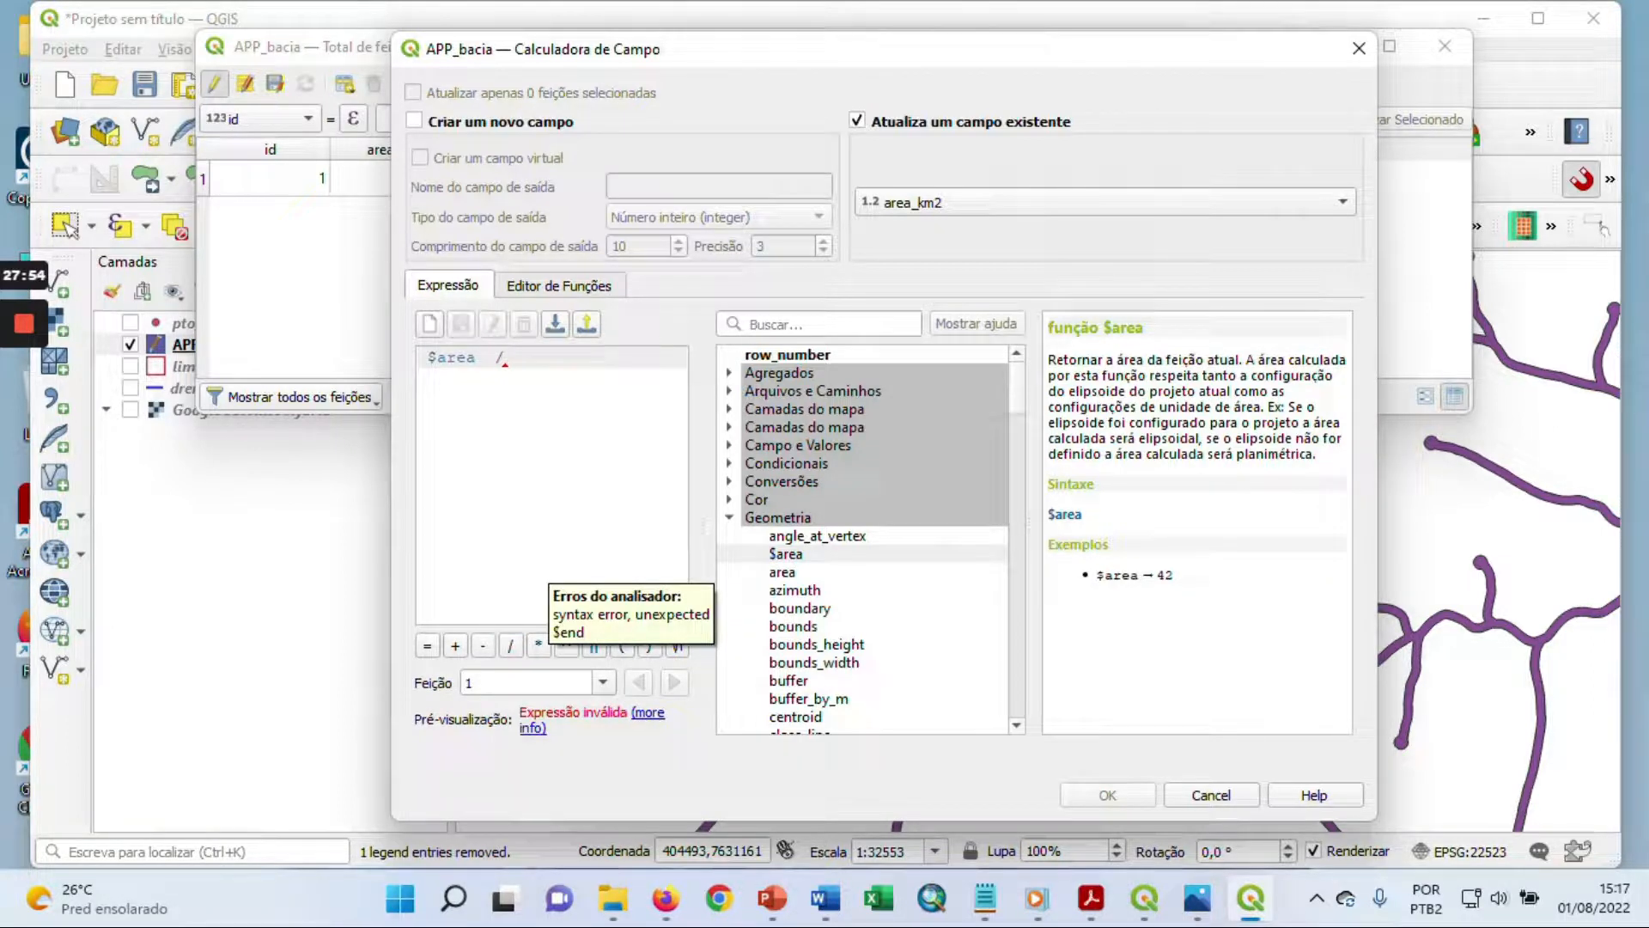
type("1000000")
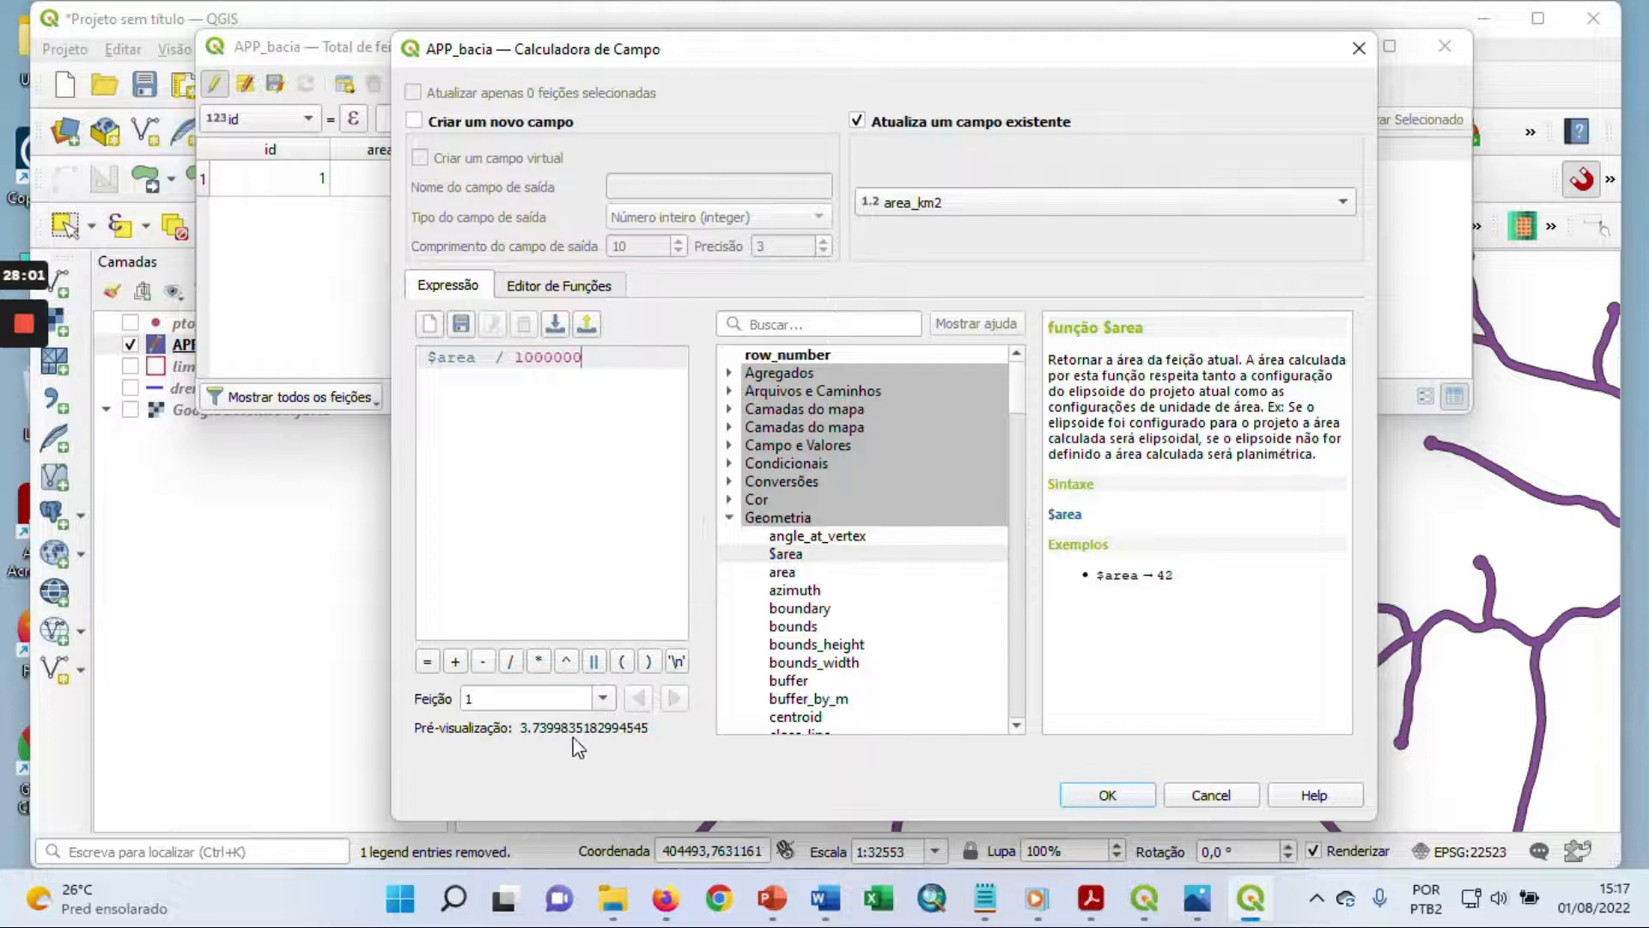
left_click(1132, 792)
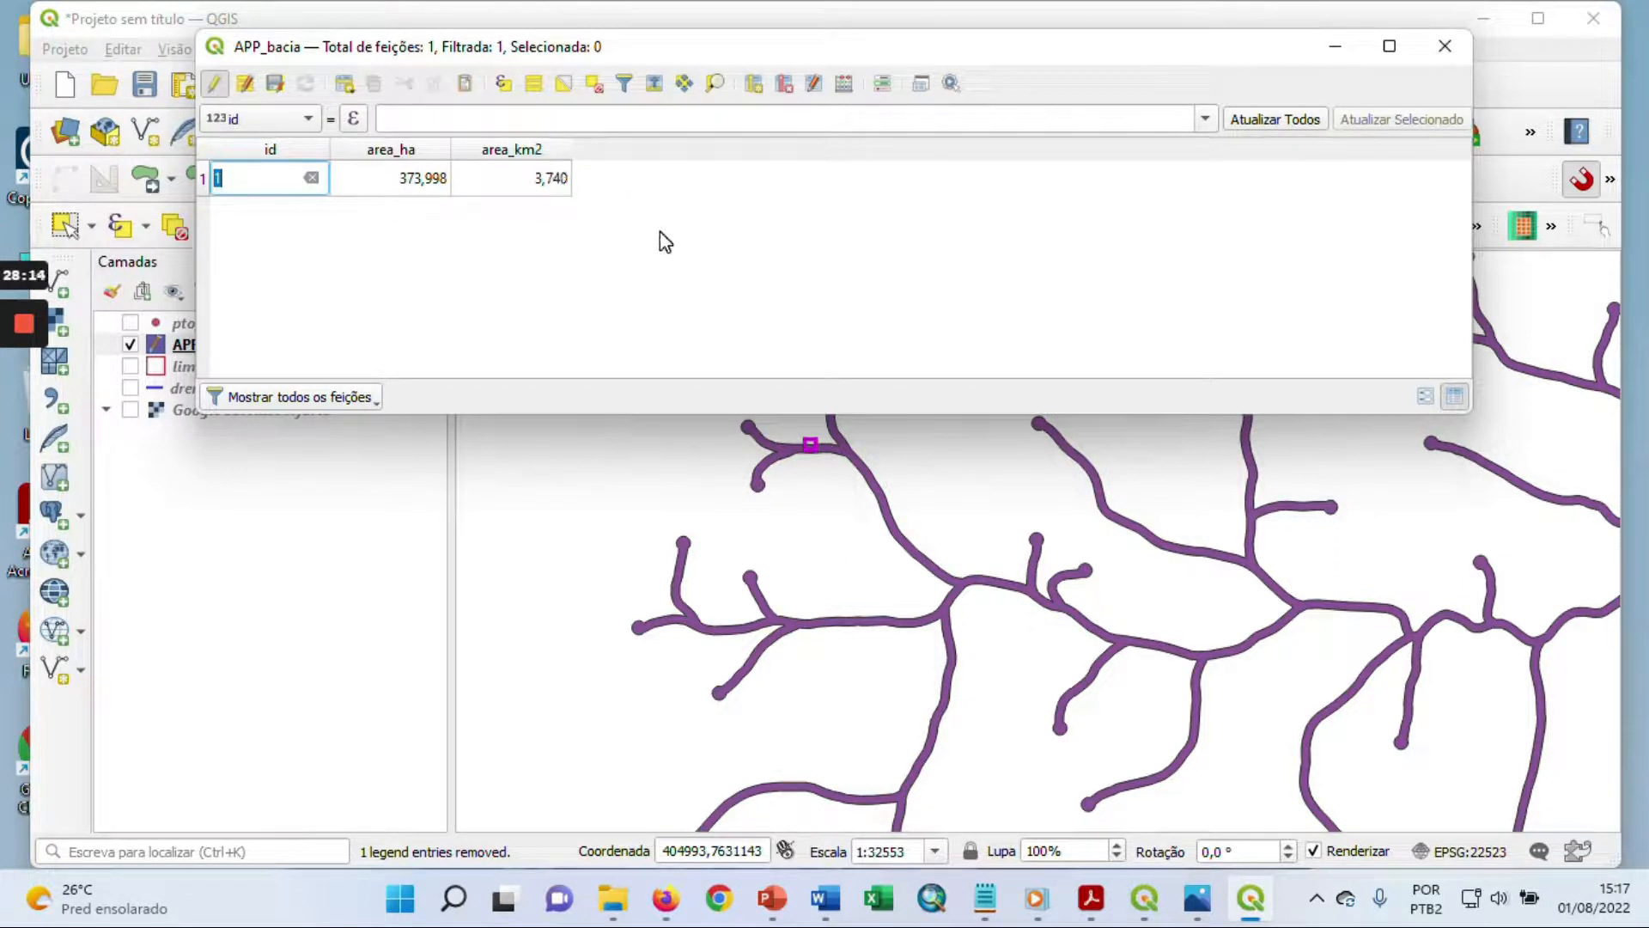
Step: Save the APP_bacia edits, turn off editing and close the attribute table
left_click(277, 84)
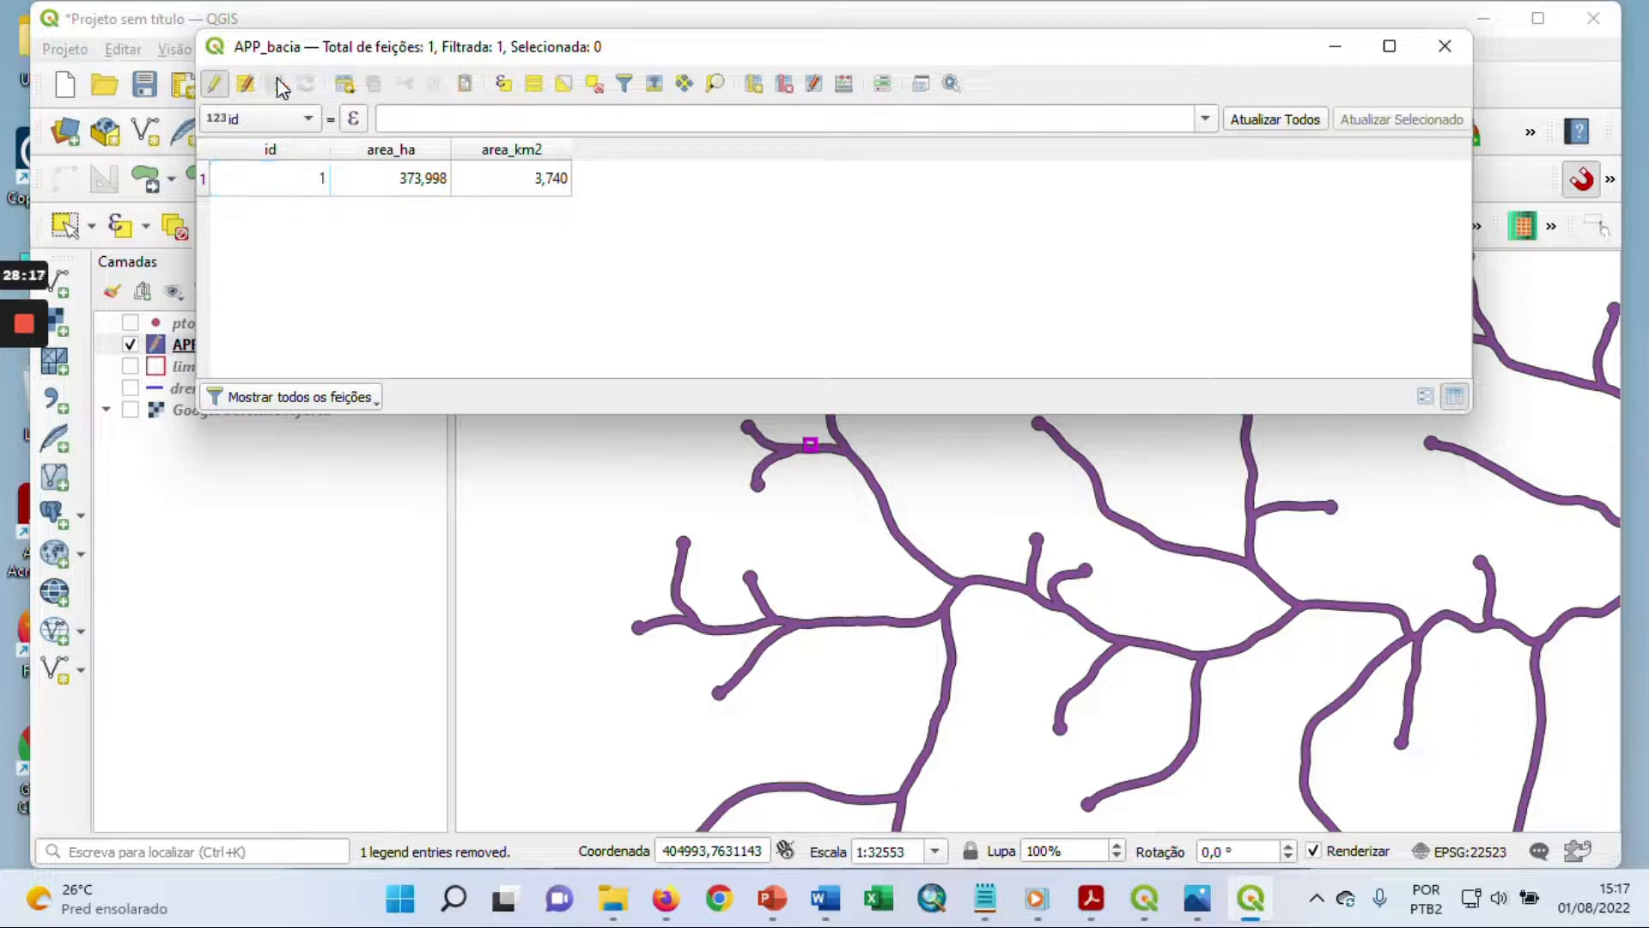
left_click(217, 85)
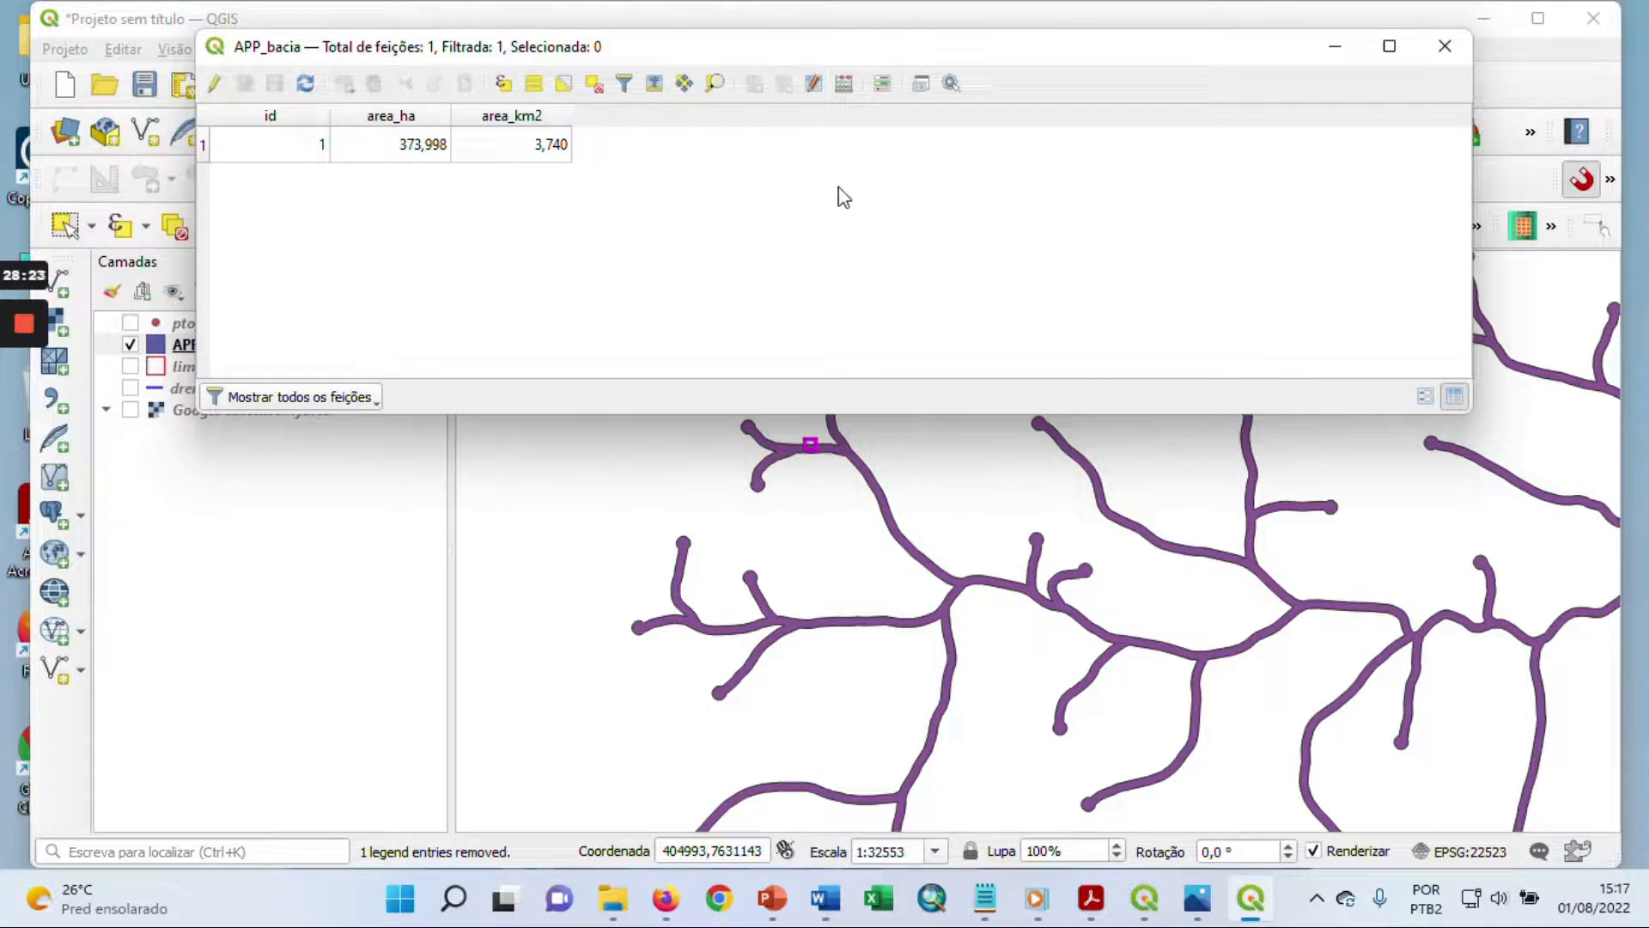
left_click(1448, 47)
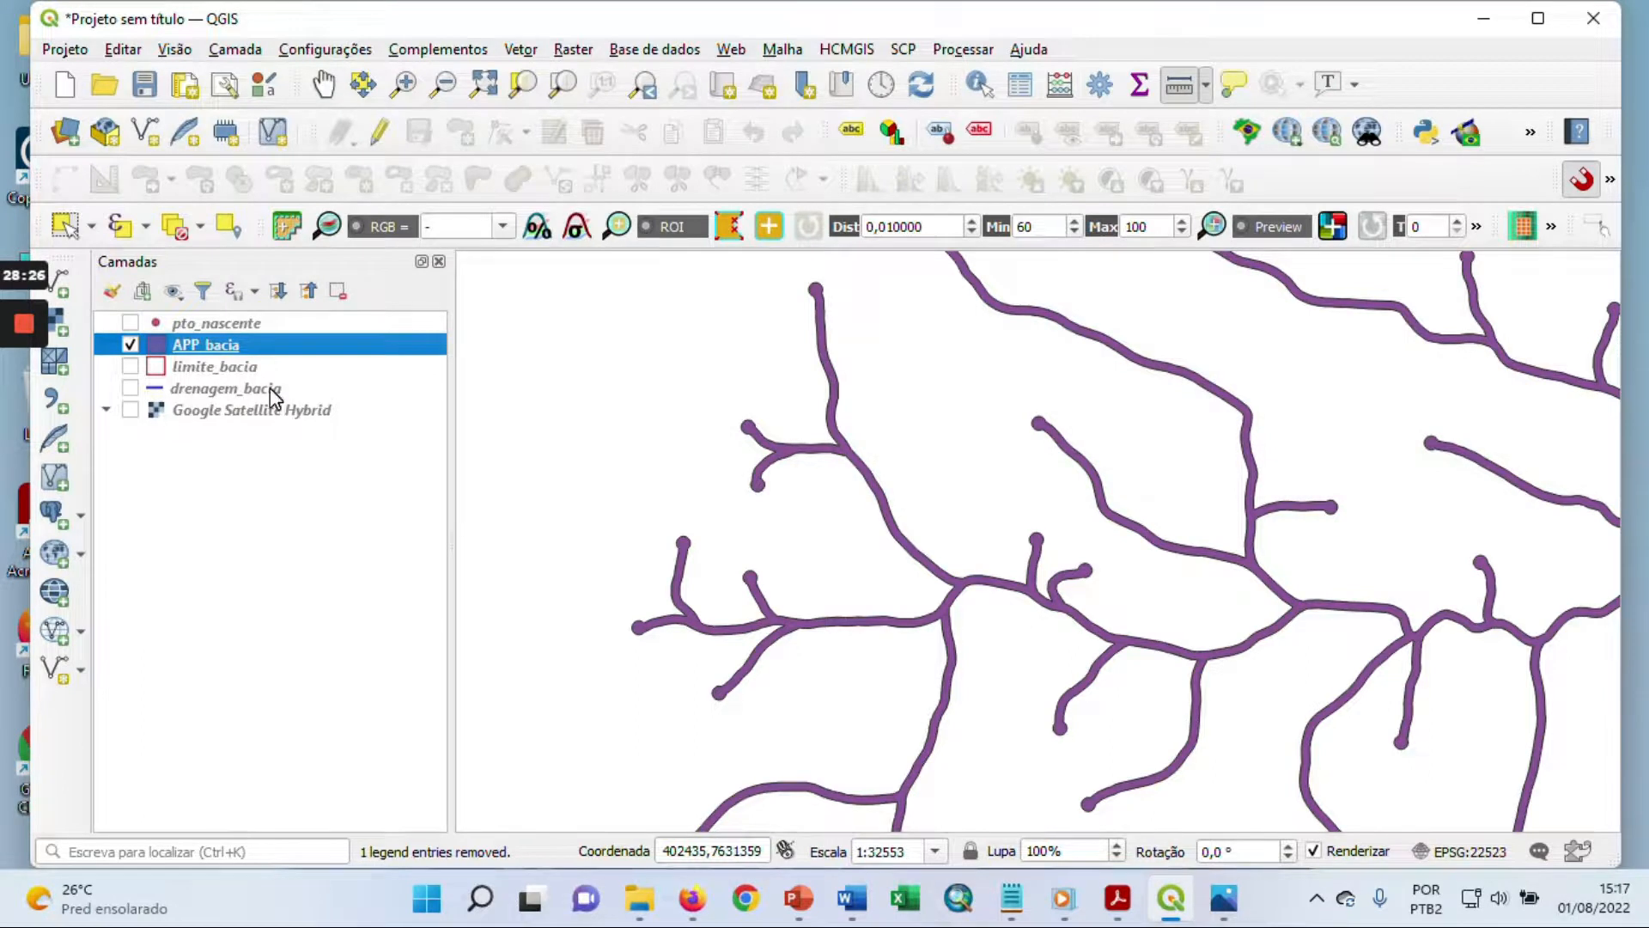
Step: Show the Google Satellite Hybrid layer and inspect the APP_bacia strips against the imagery
left_click(131, 412)
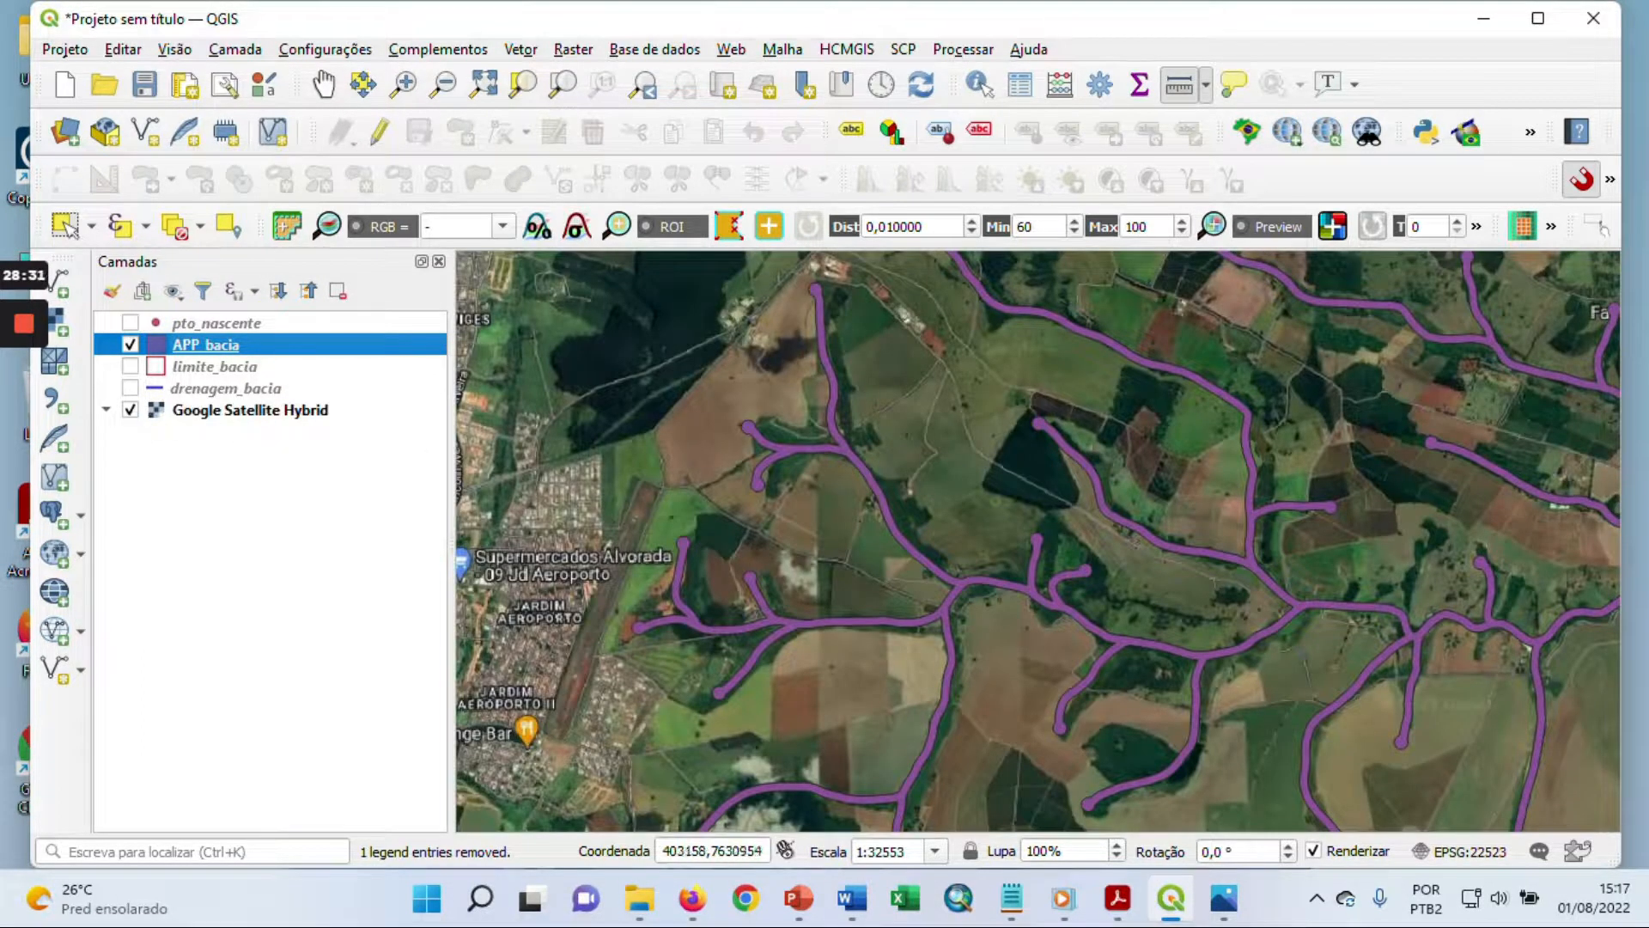
scroll(713, 627, "up", 1)
scroll(786, 513, "down", 1)
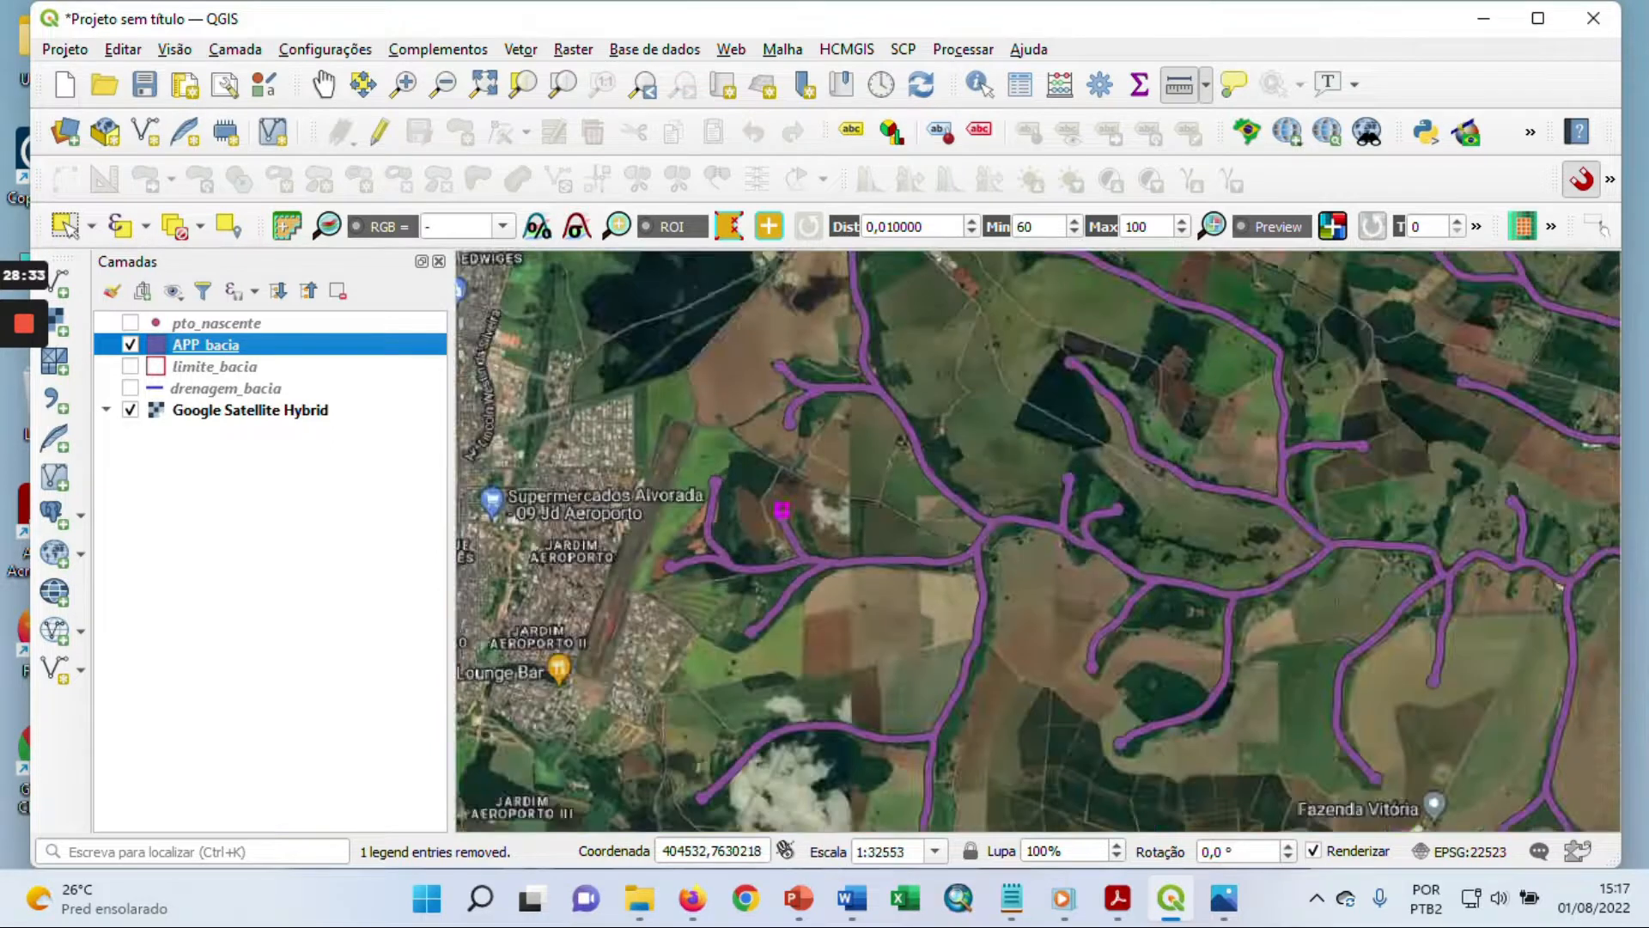
left_click_drag(1294, 472, 1012, 497)
left_click_drag(1113, 599, 1018, 462)
left_click_drag(731, 693, 1100, 539)
mouse_move(872, 662)
left_mouse_down()
mouse_move(826, 464)
mouse_move(865, 635)
left_mouse_up()
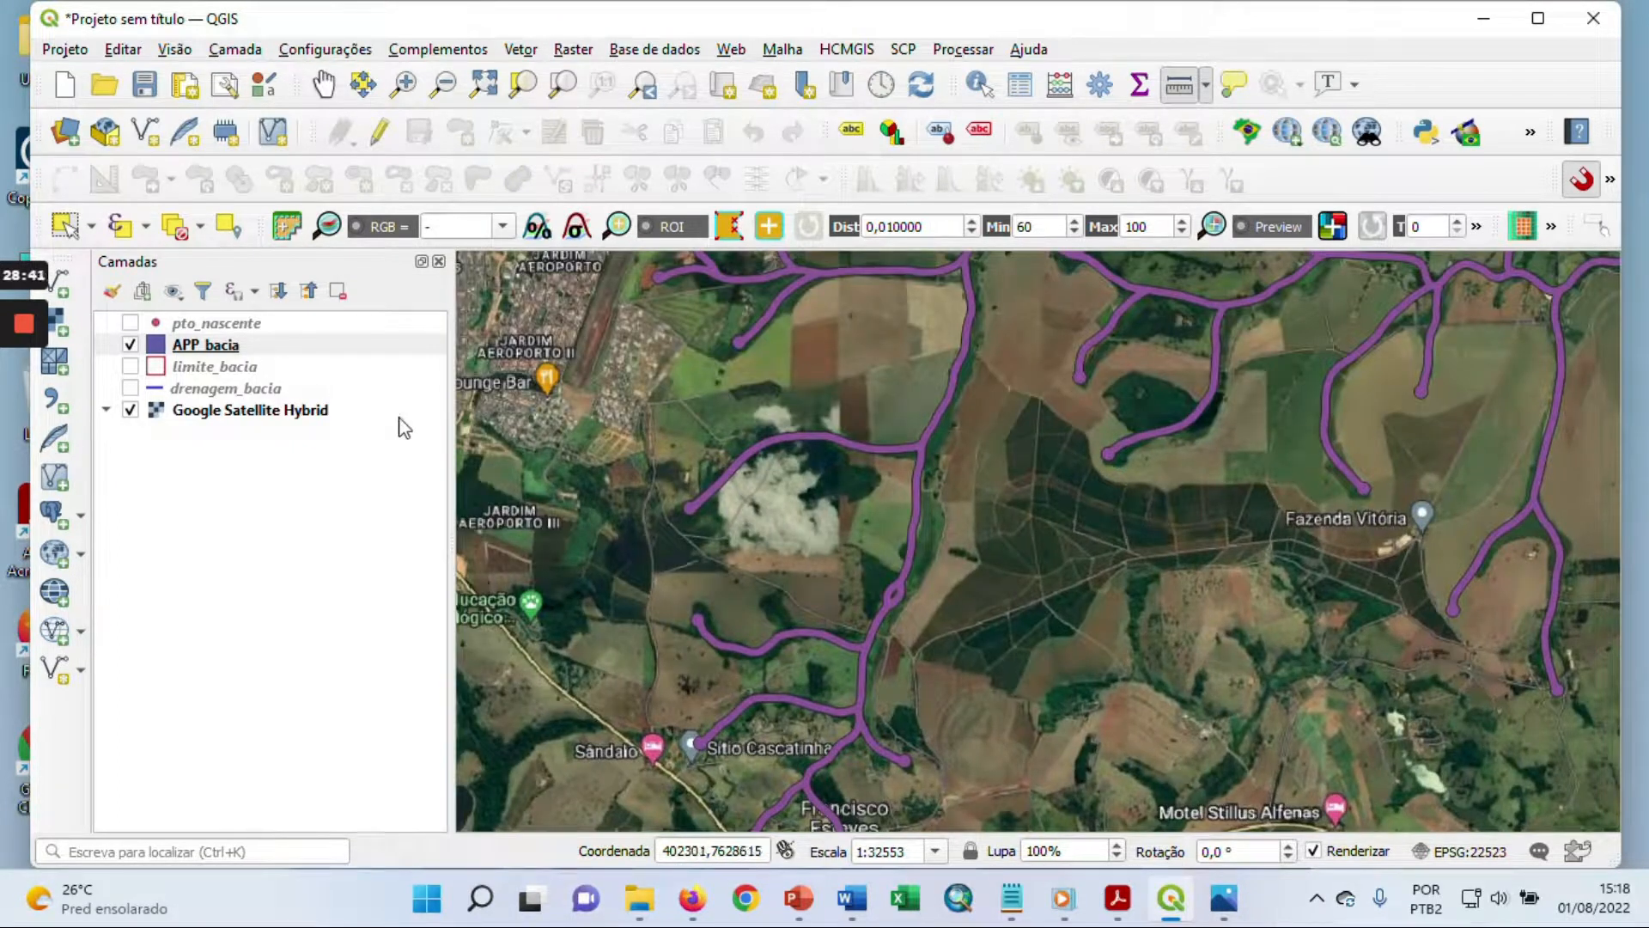
Step: Set the simple fill colour of the APP_bacia layer's symbology to transparent
double_click(211, 343)
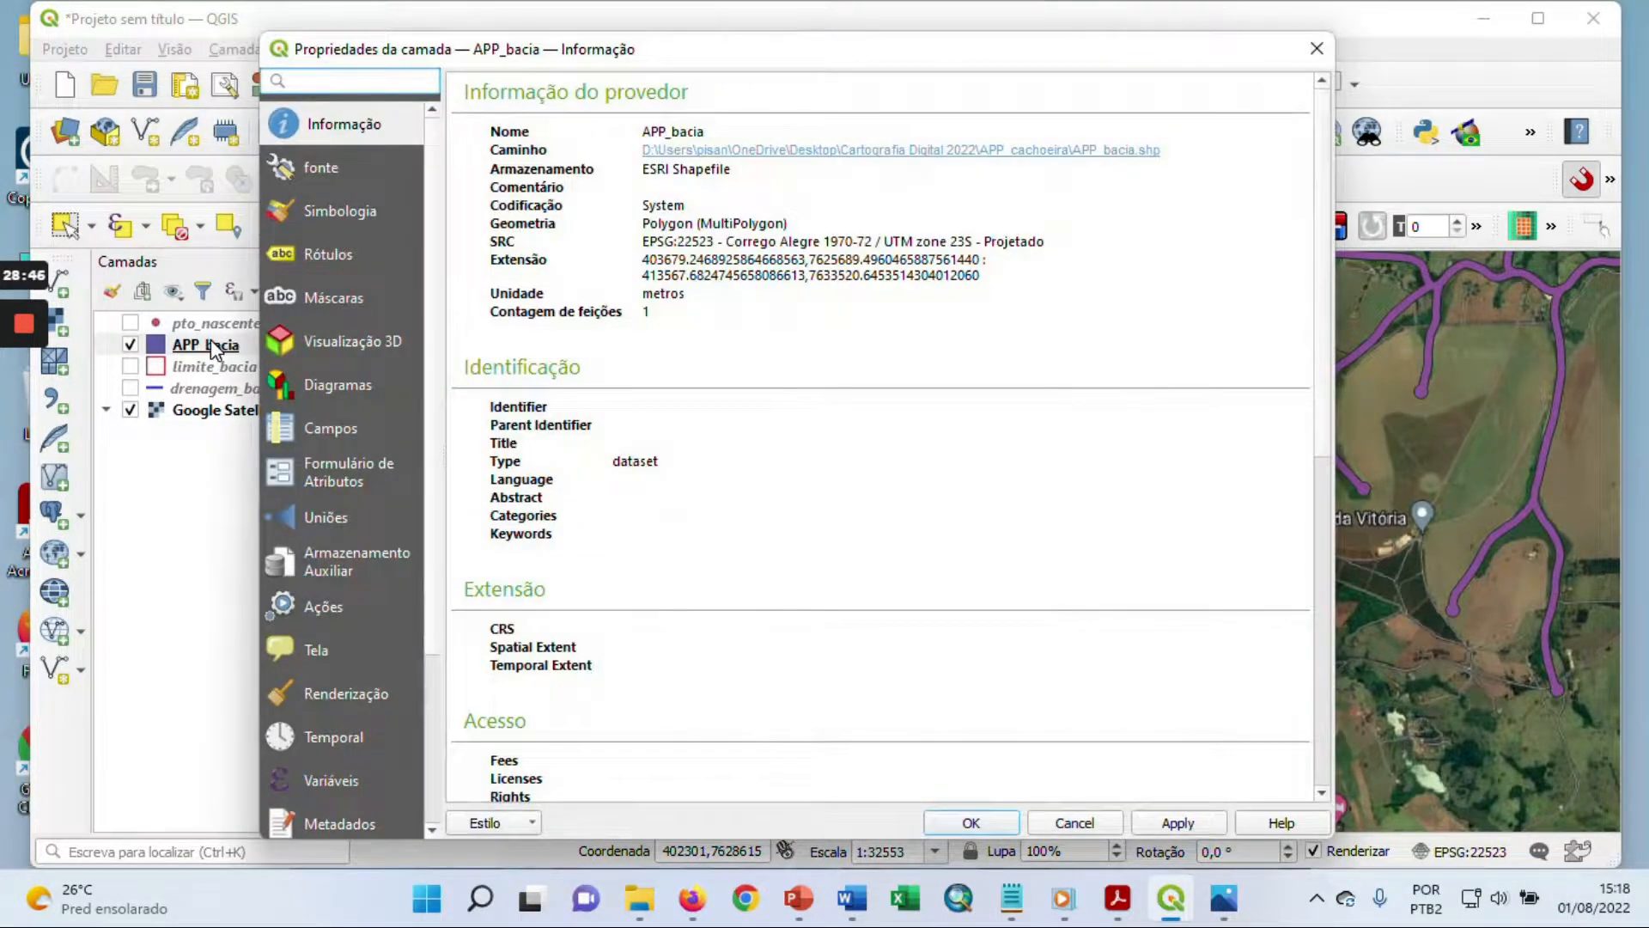
left_click(359, 206)
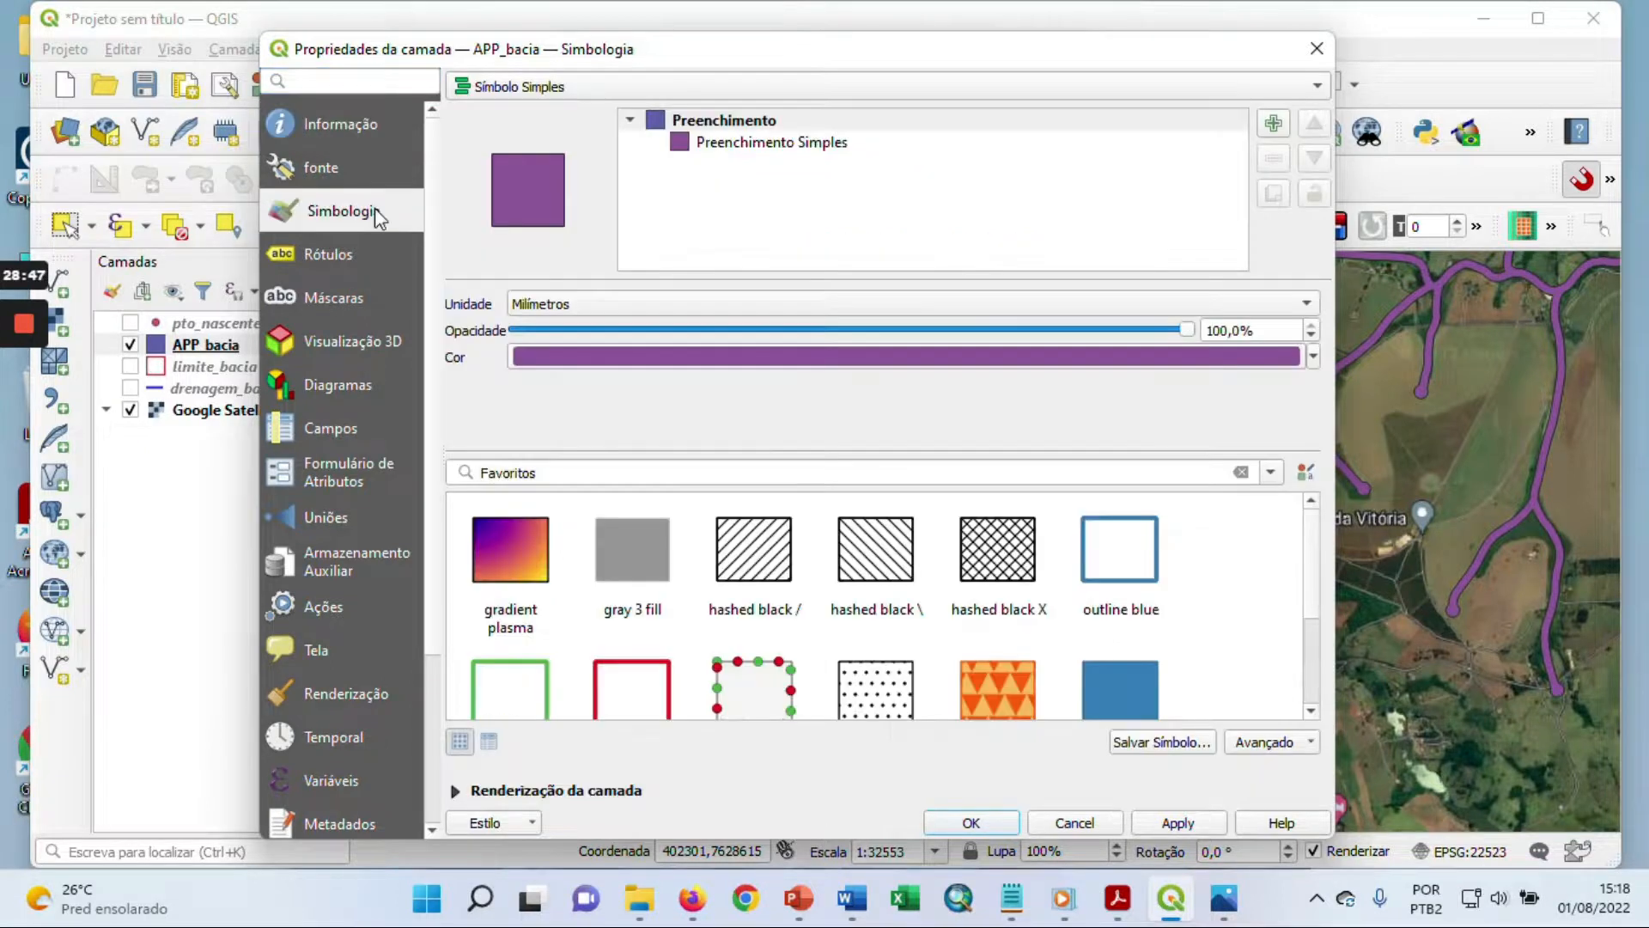
left_click(757, 146)
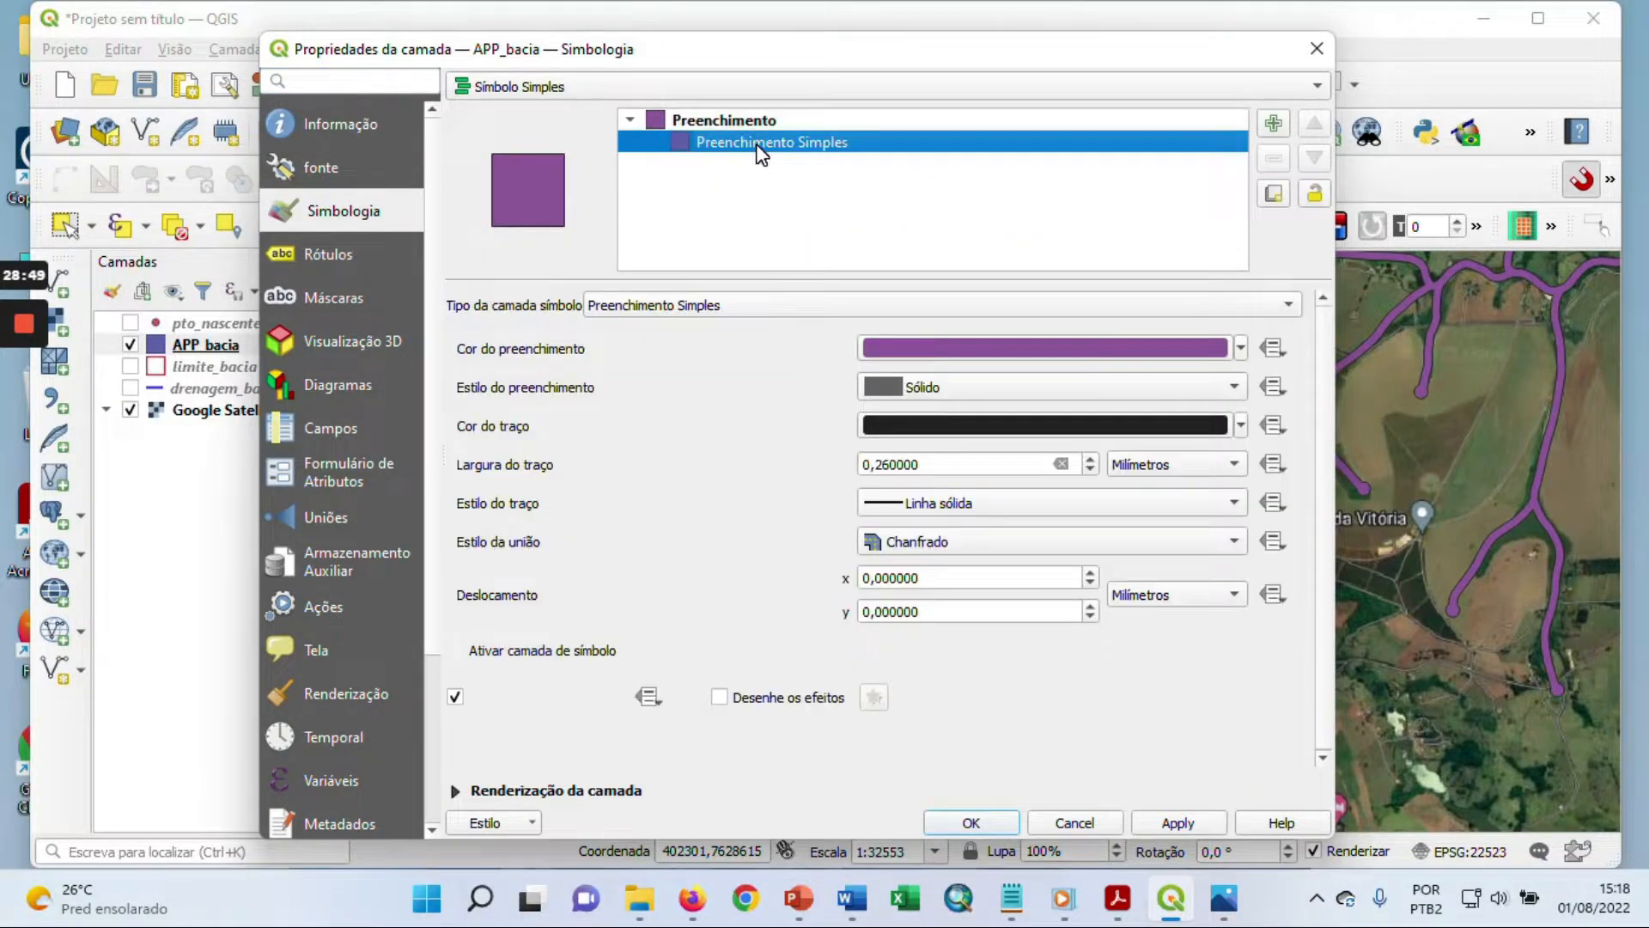
left_click(1243, 347)
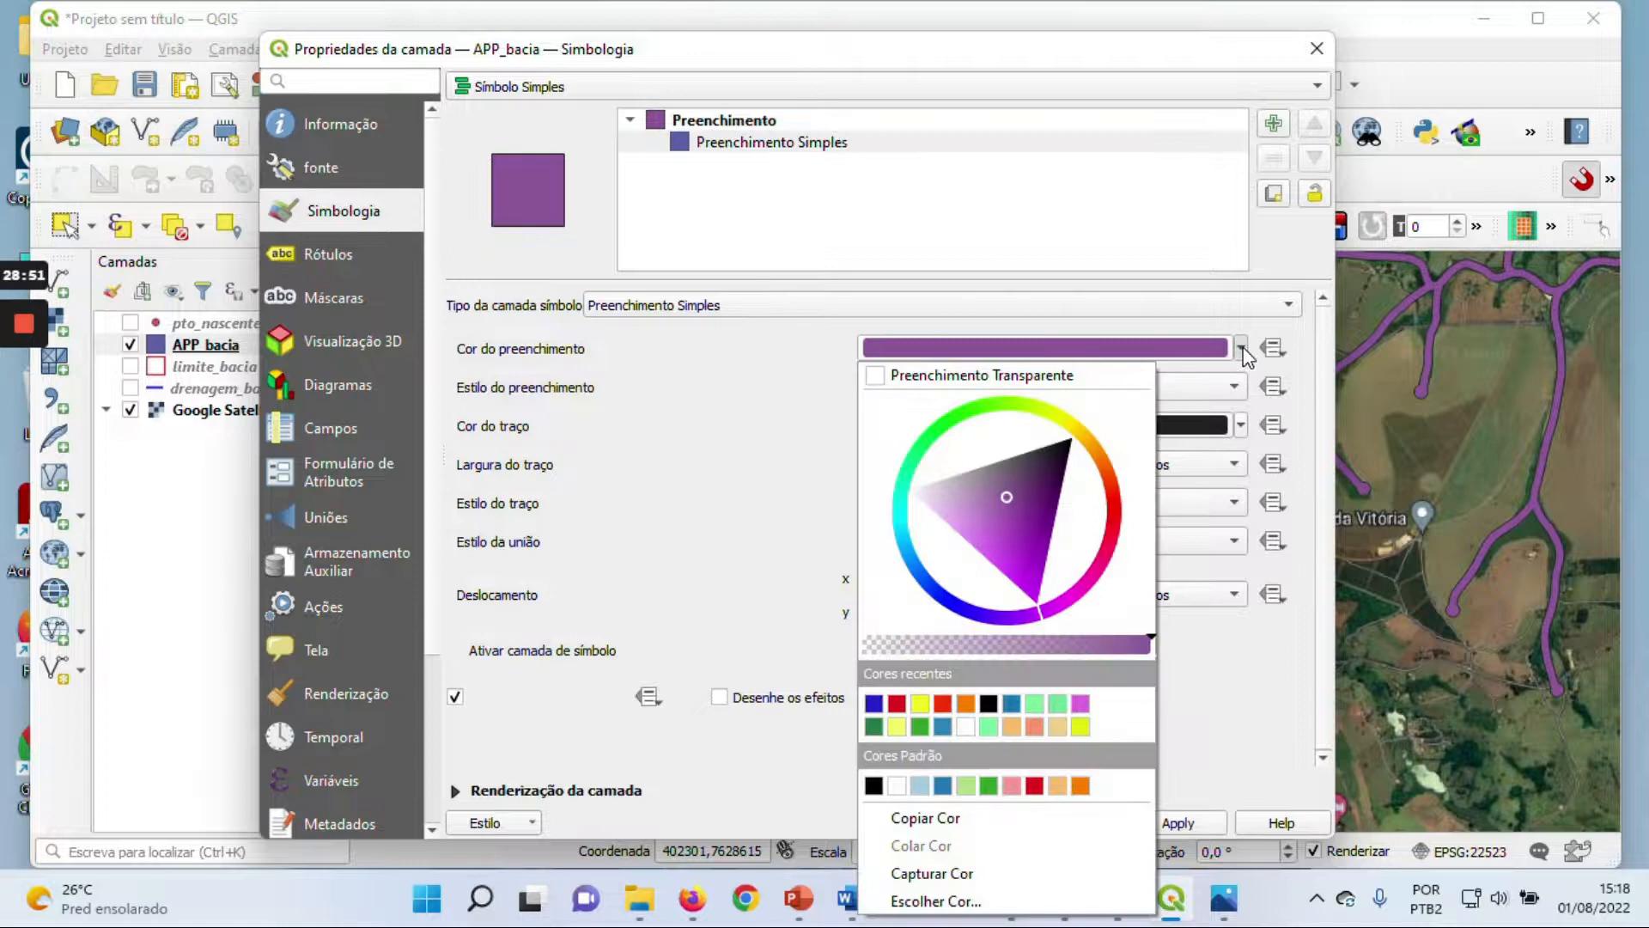
left_click(884, 378)
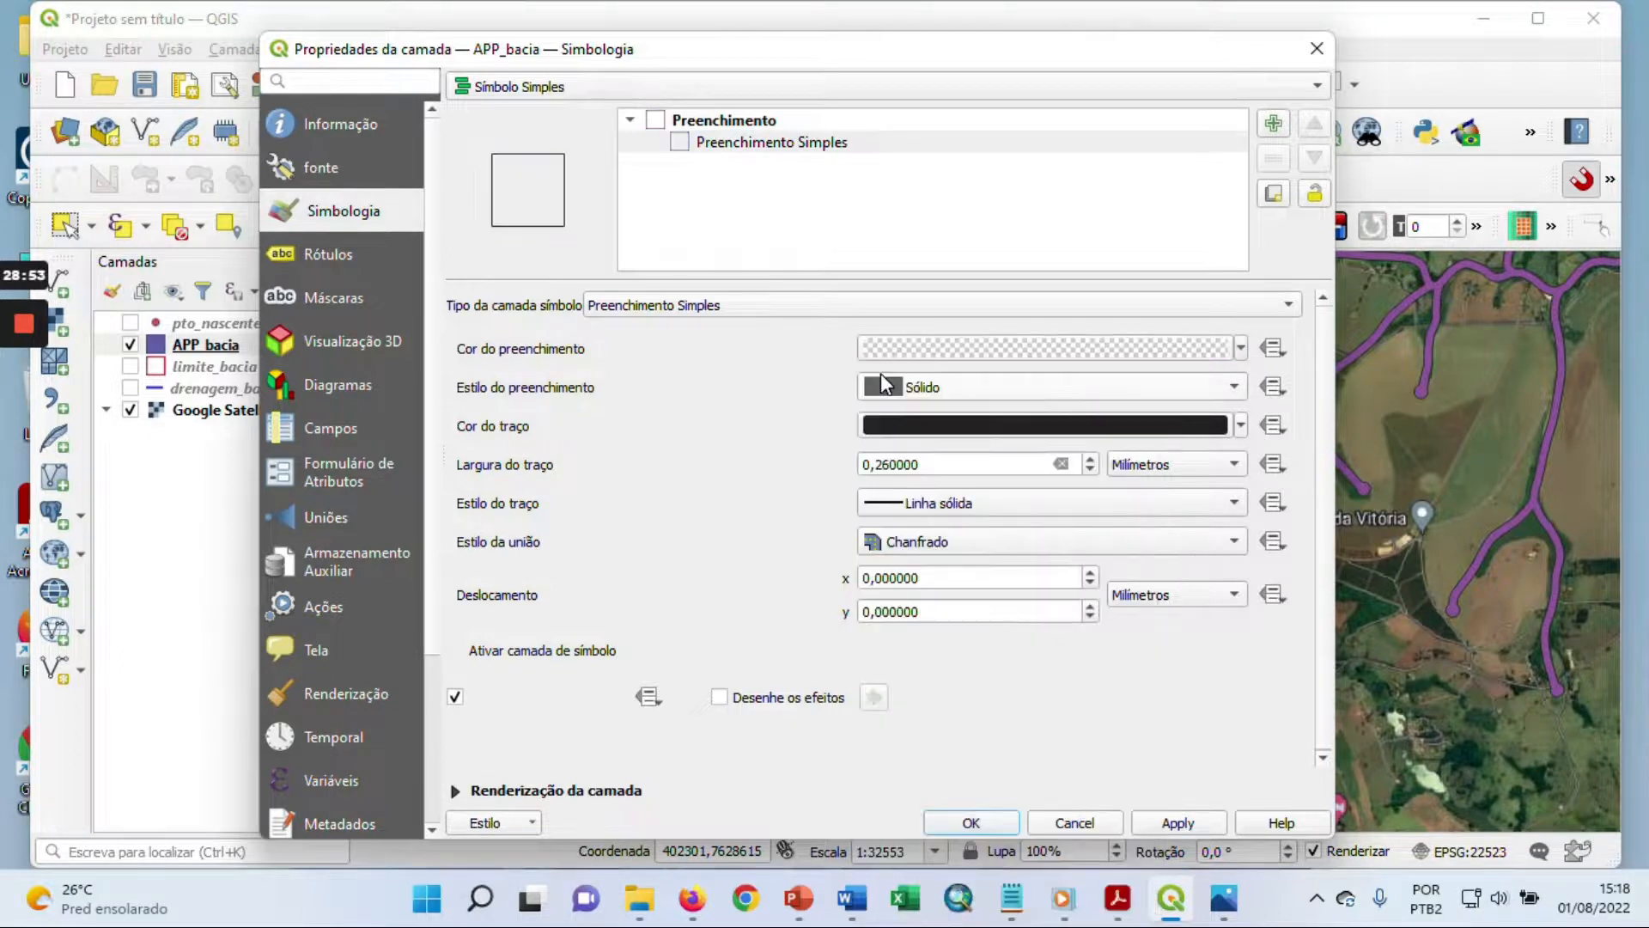
Step: Set the APP_bacia outline to light green with a stroke width of 0.46 mm and apply the symbology
left_click(1241, 425)
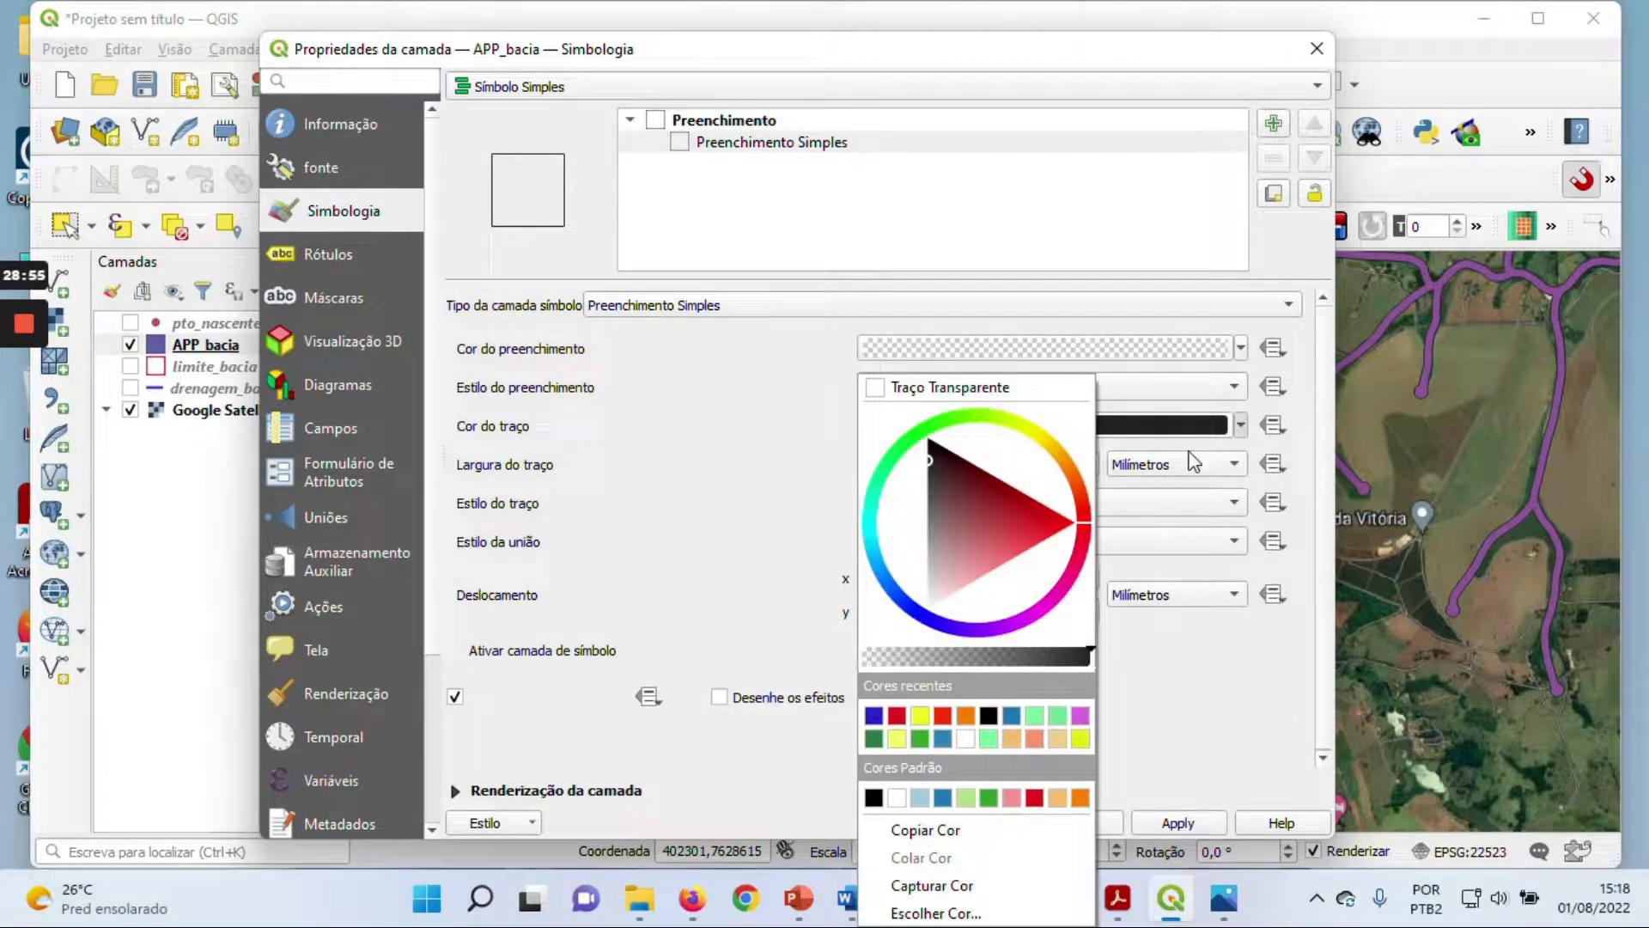
left_click(988, 739)
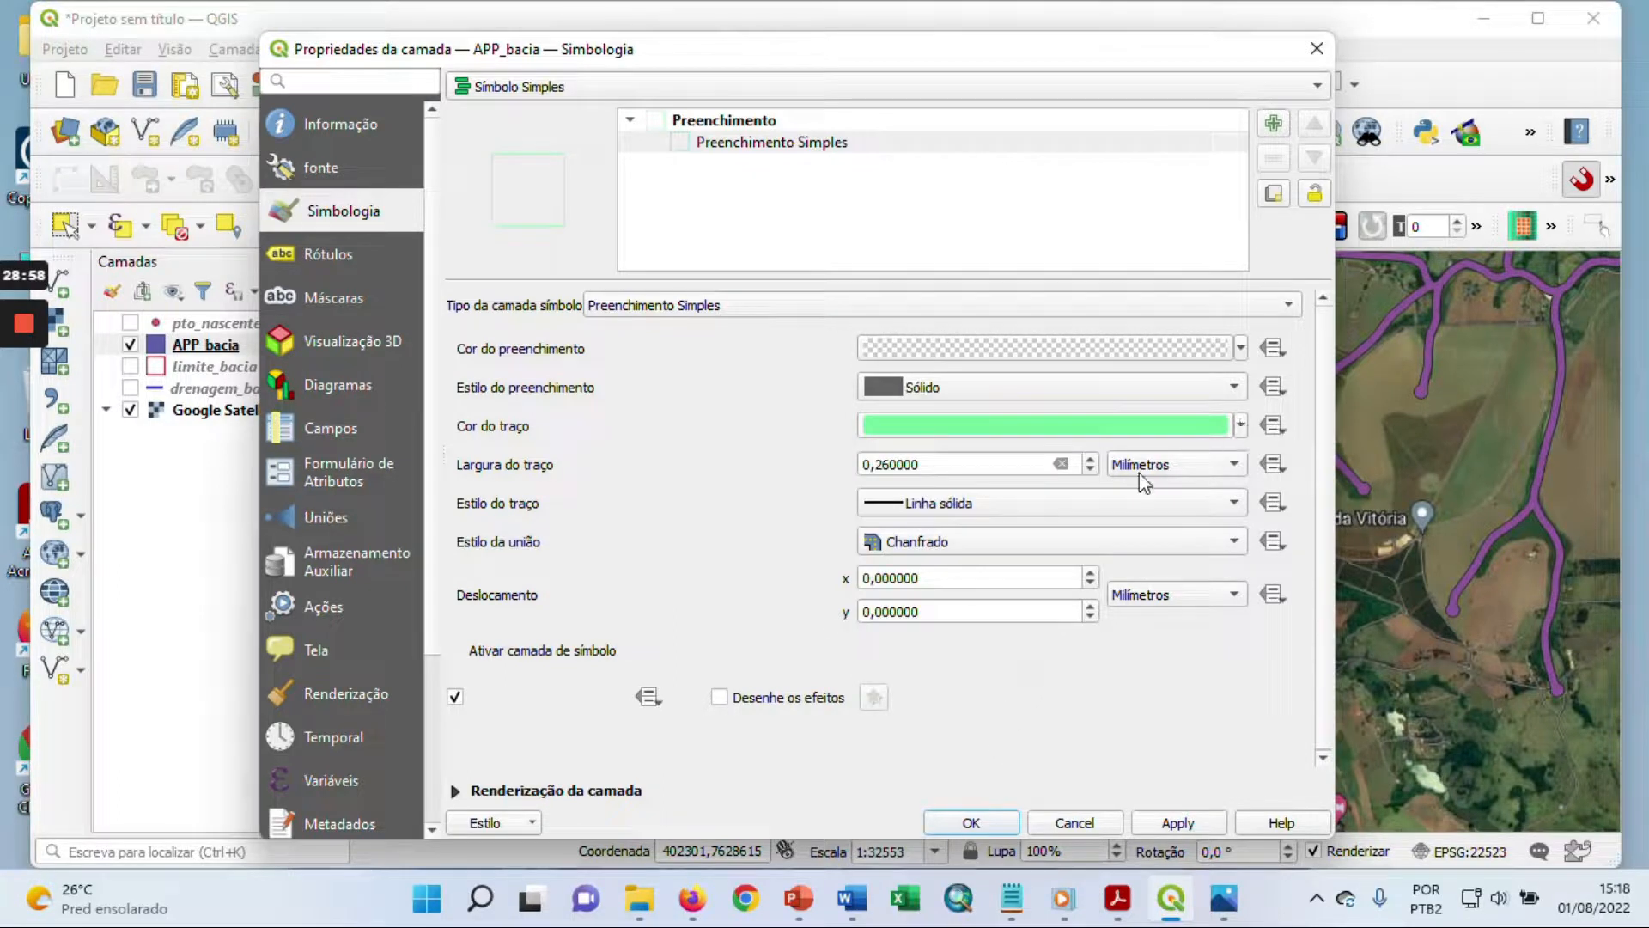
left_click(1090, 460)
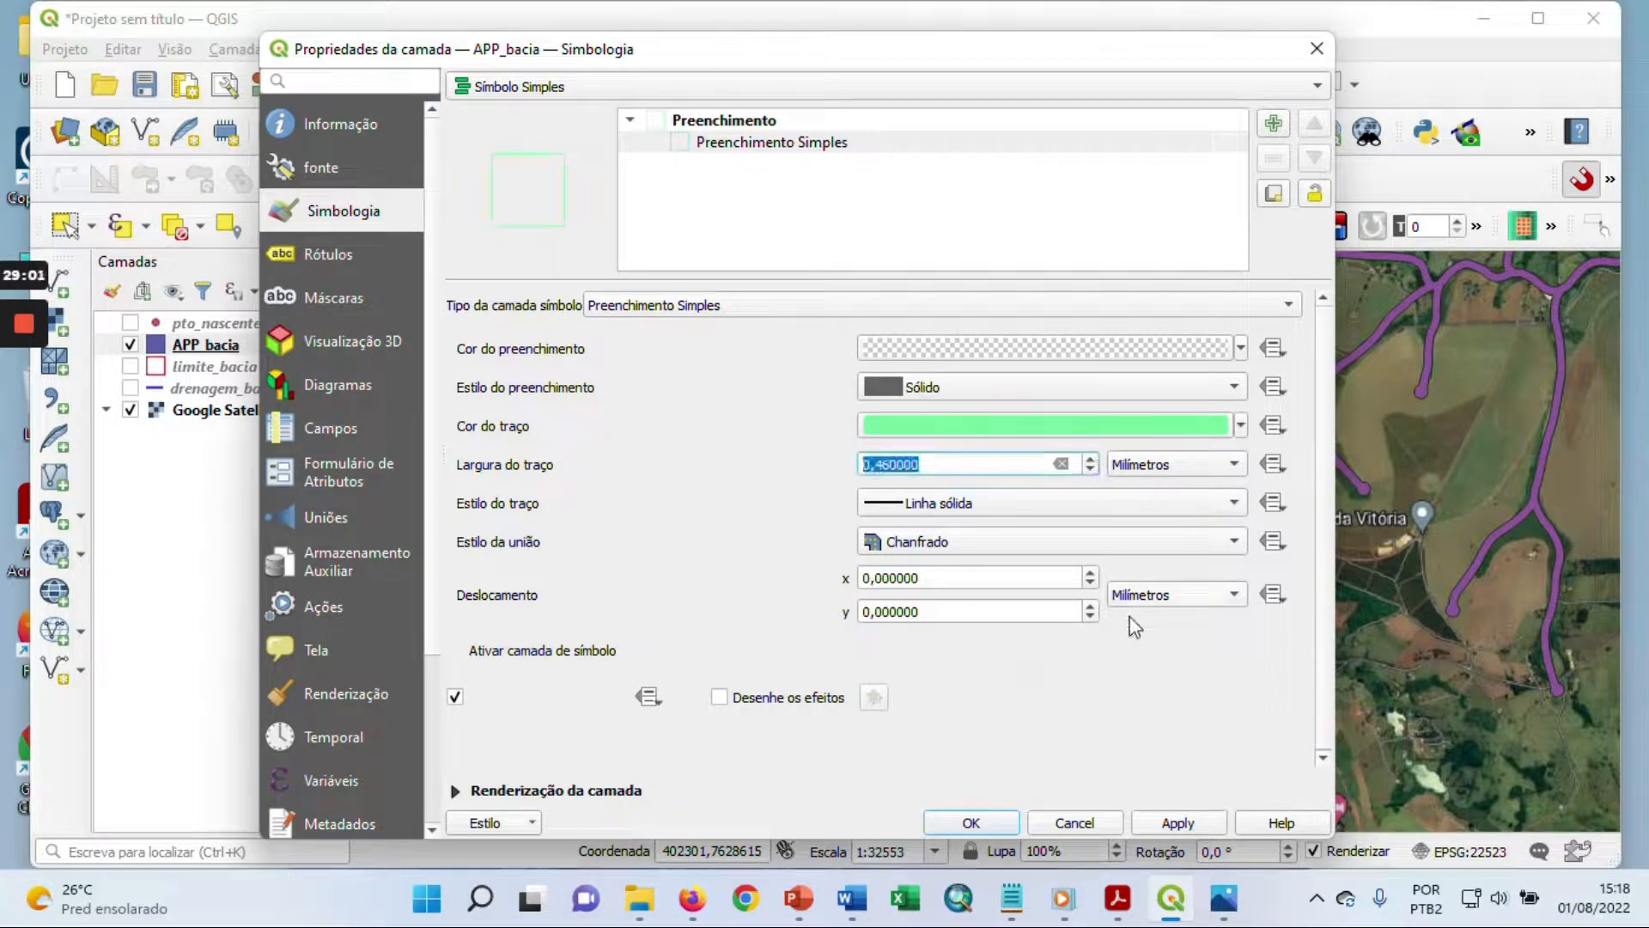
left_click(1190, 823)
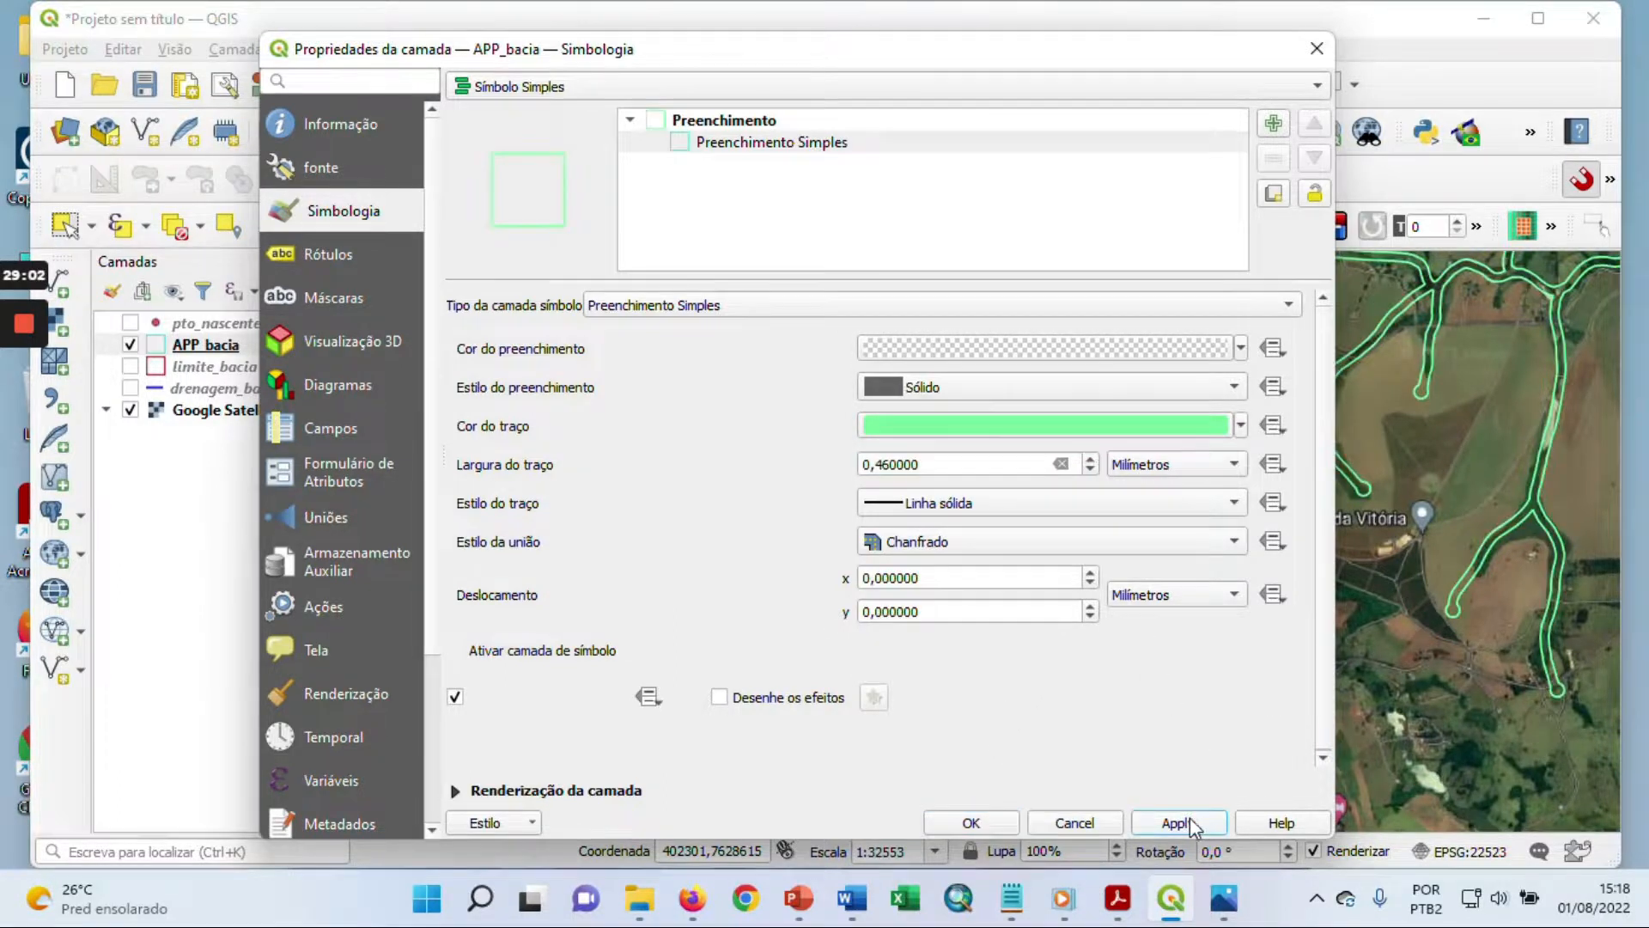
left_click(998, 821)
Step: Examine the outlined APP_bacia strips across the basin against the vegetation and land use in the satellite imagery
scroll(714, 481, "up", 1)
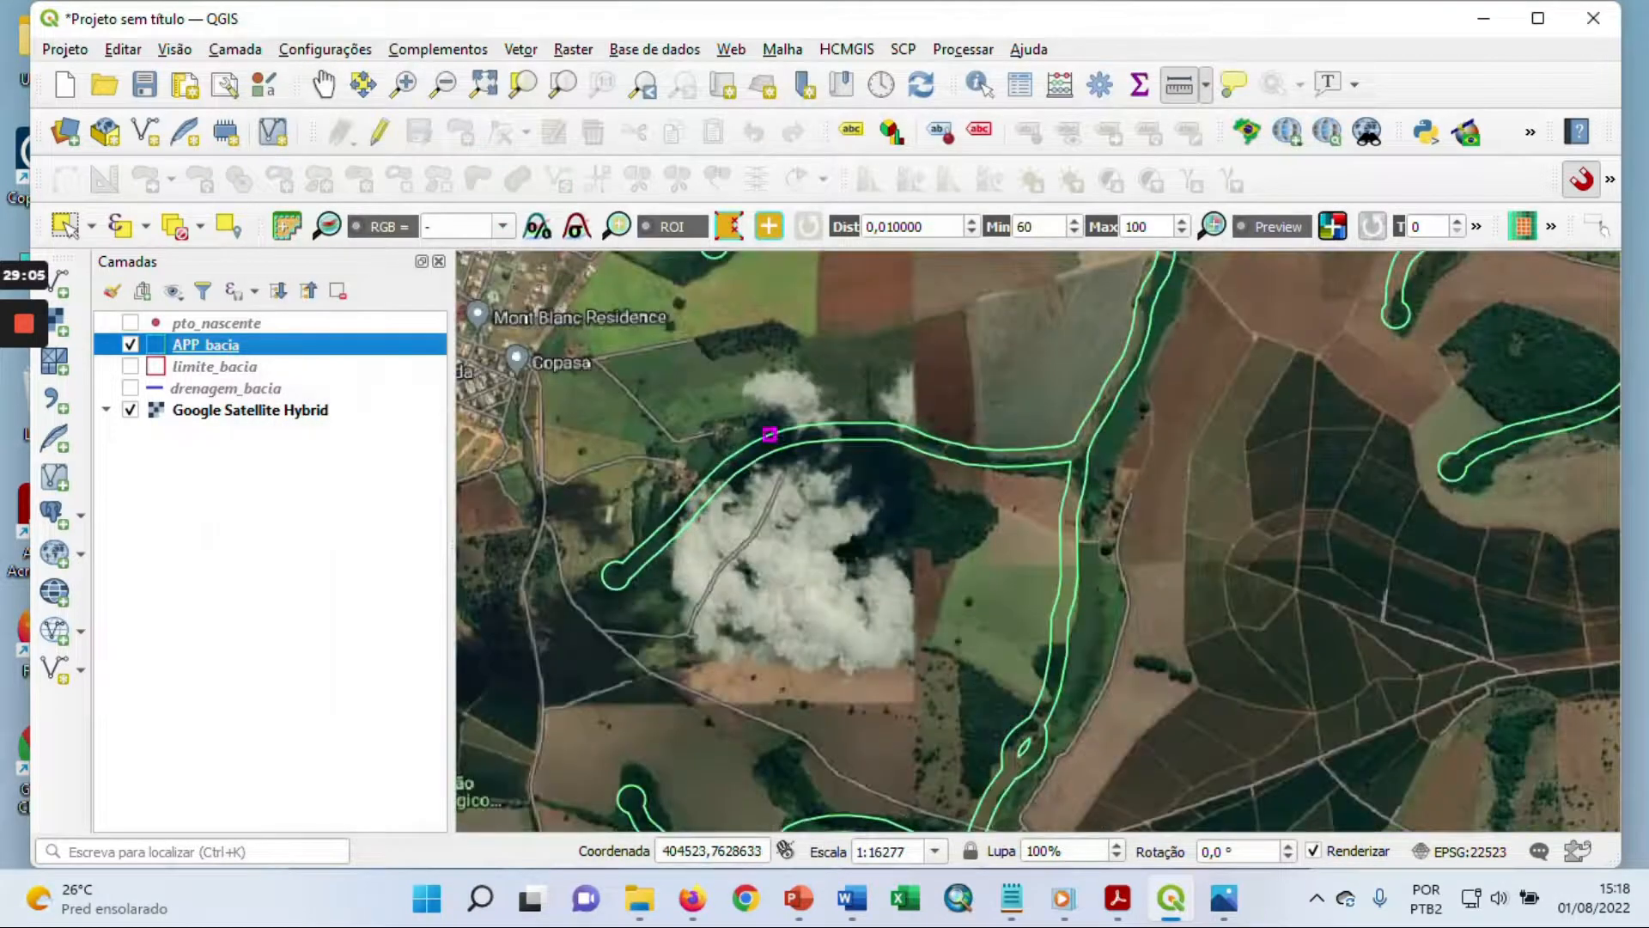
left_click_drag(714, 481, 589, 706)
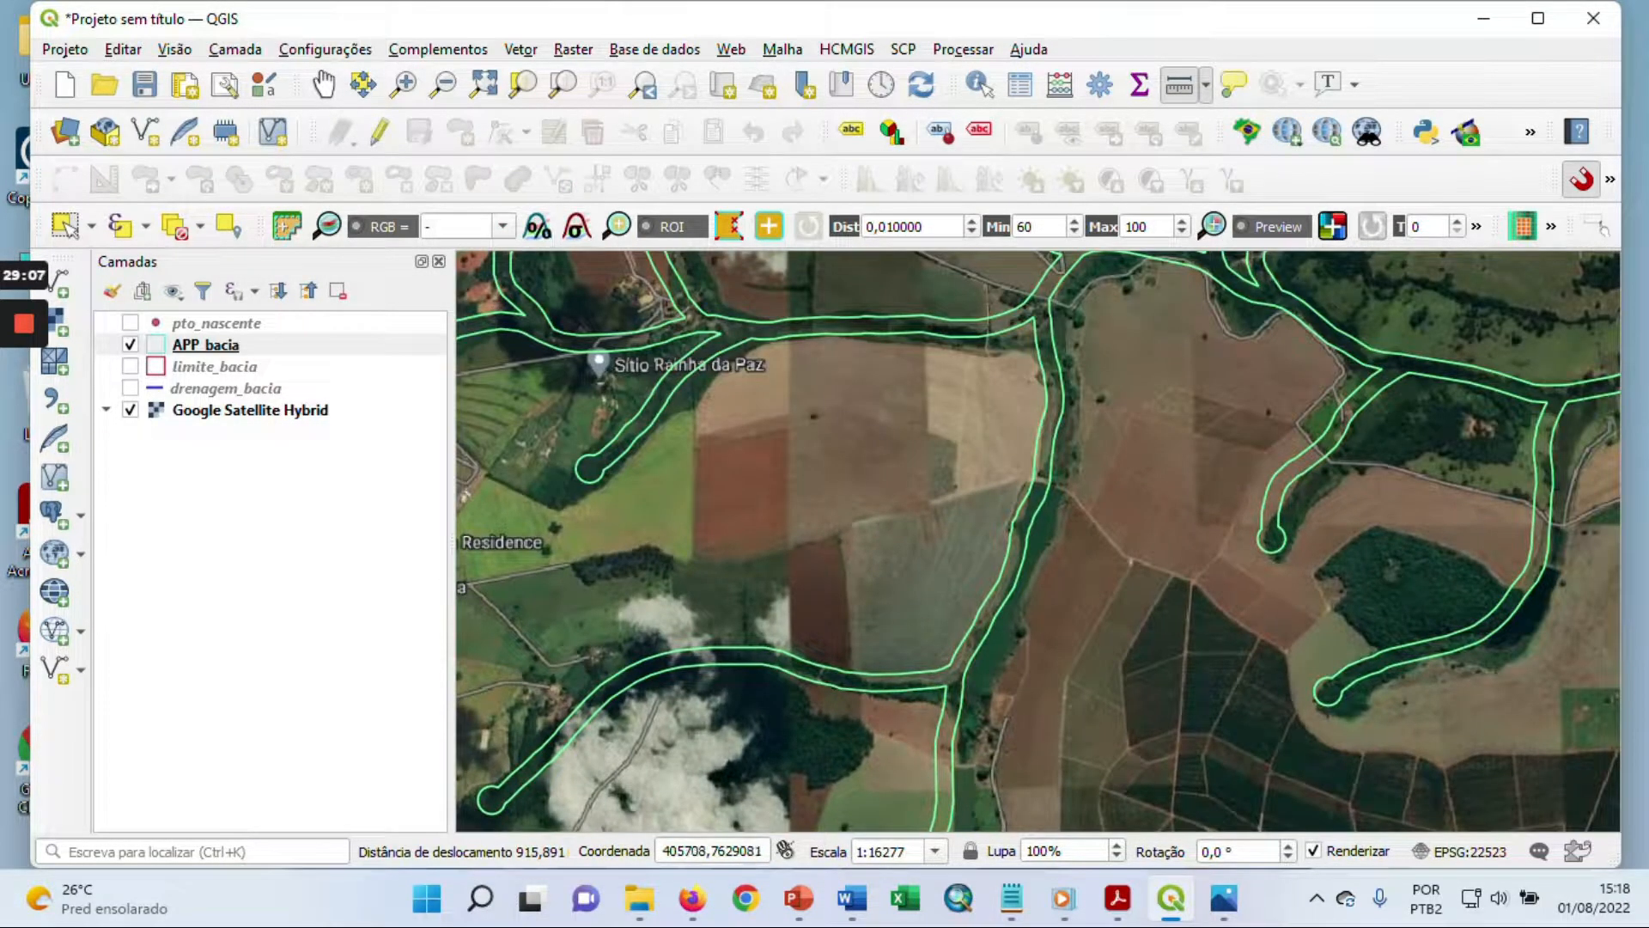
left_click_drag(713, 481, 654, 677)
left_click_drag(714, 480, 943, 588)
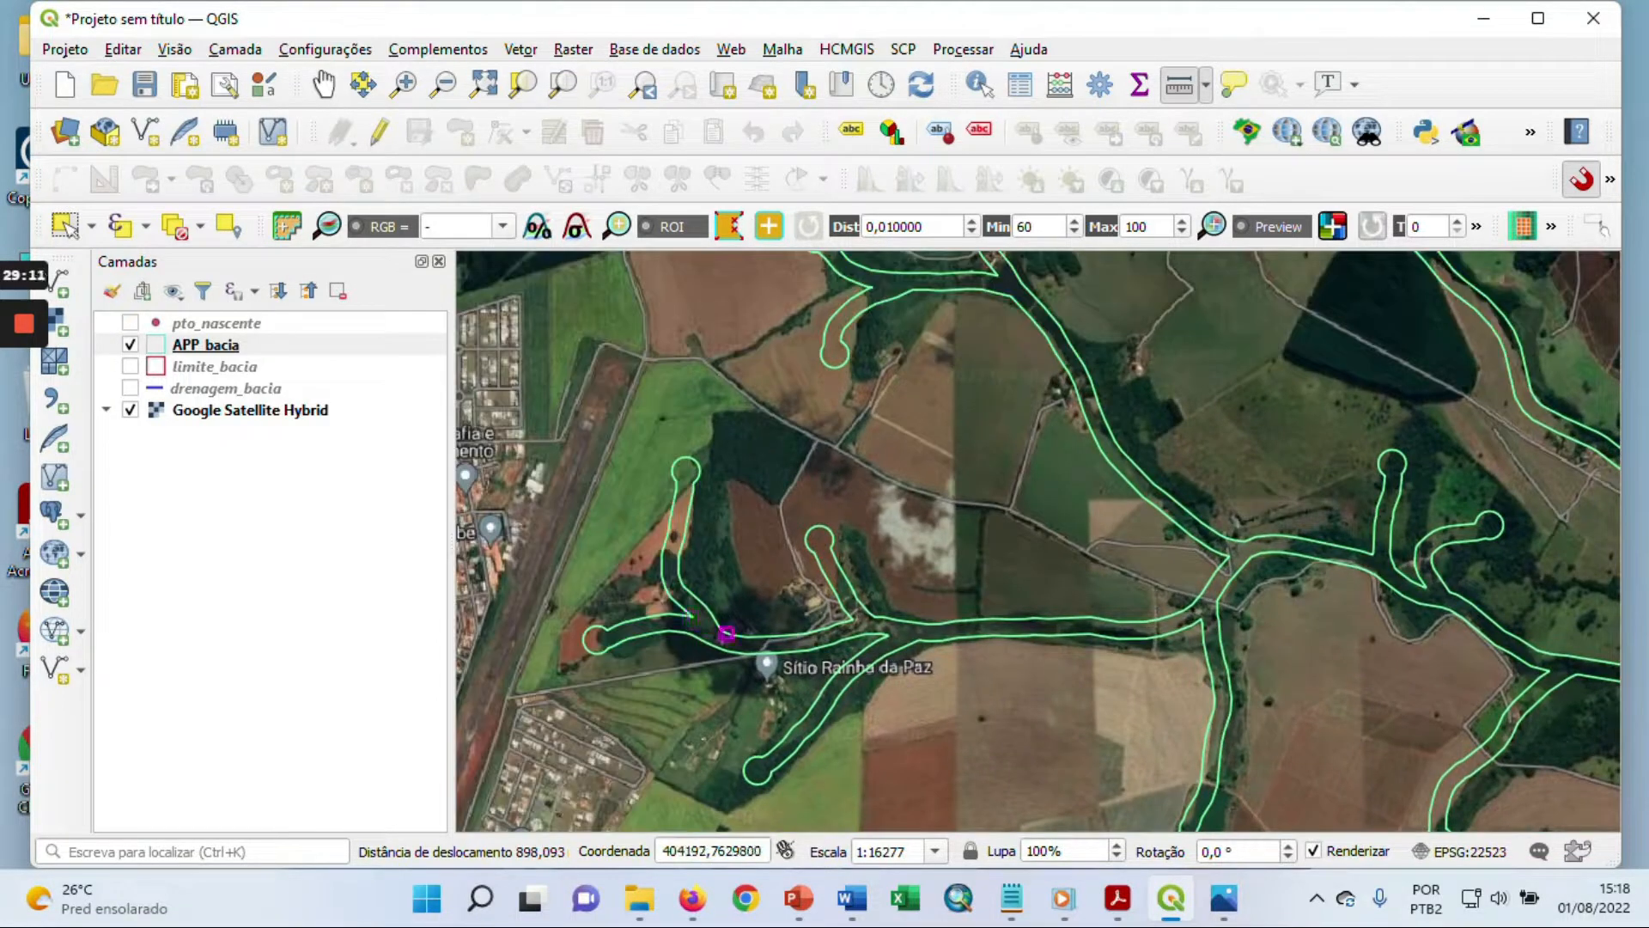
left_click_drag(971, 489, 1052, 707)
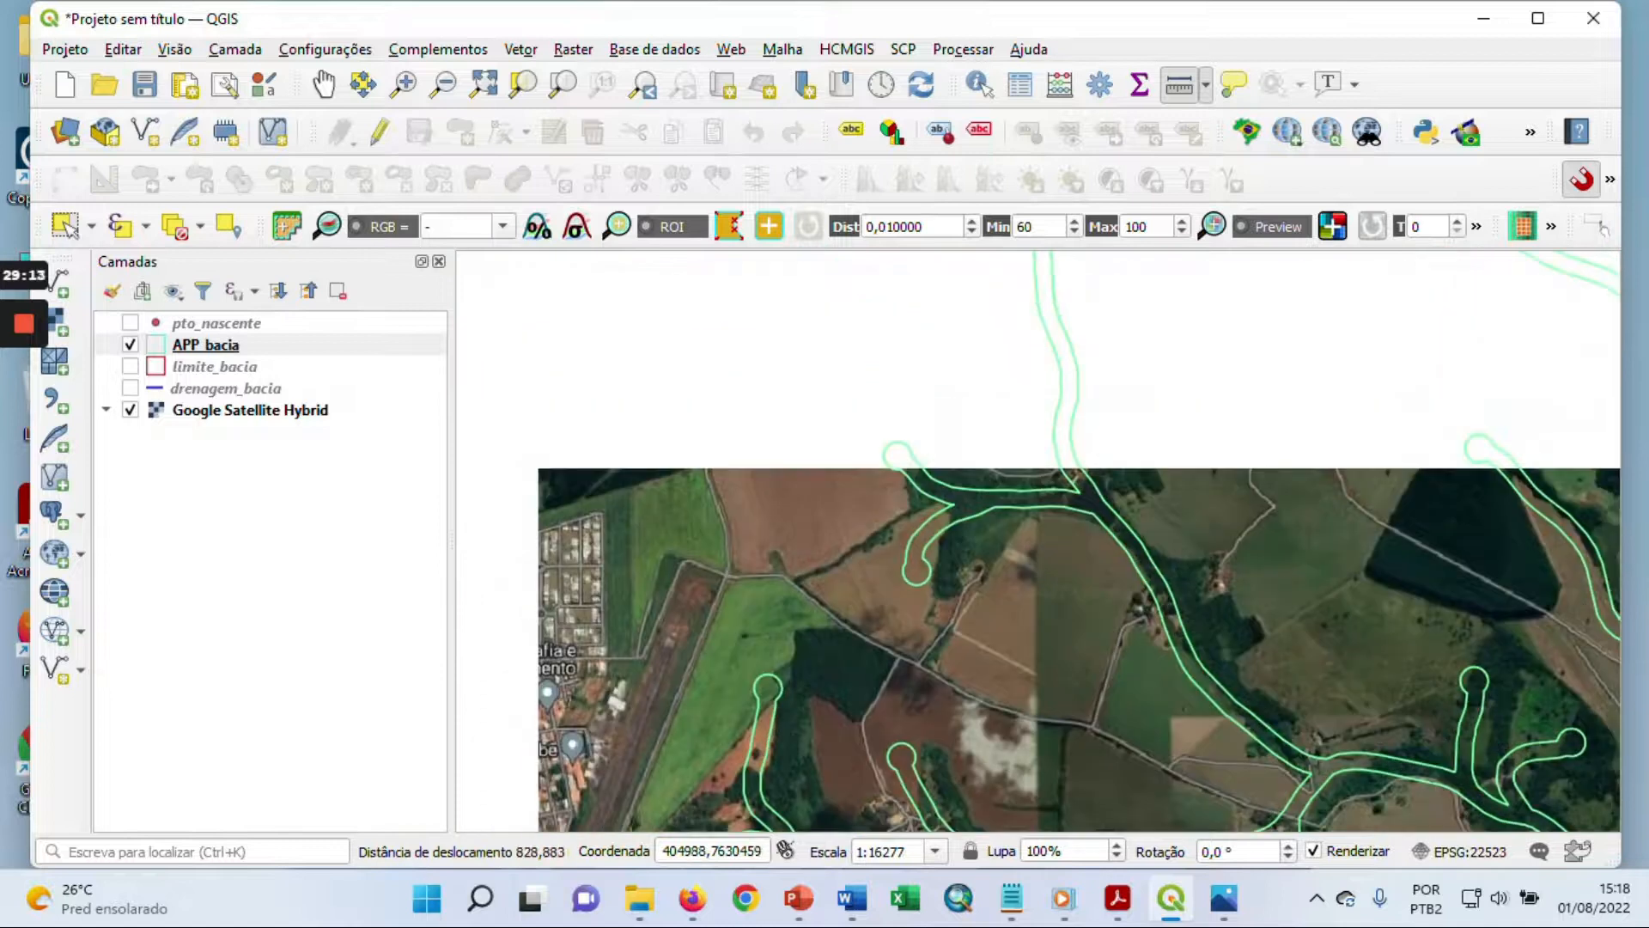
scroll(1022, 491, "down", 1)
left_click_drag(1121, 429, 778, 540)
scroll(992, 506, "up", 1)
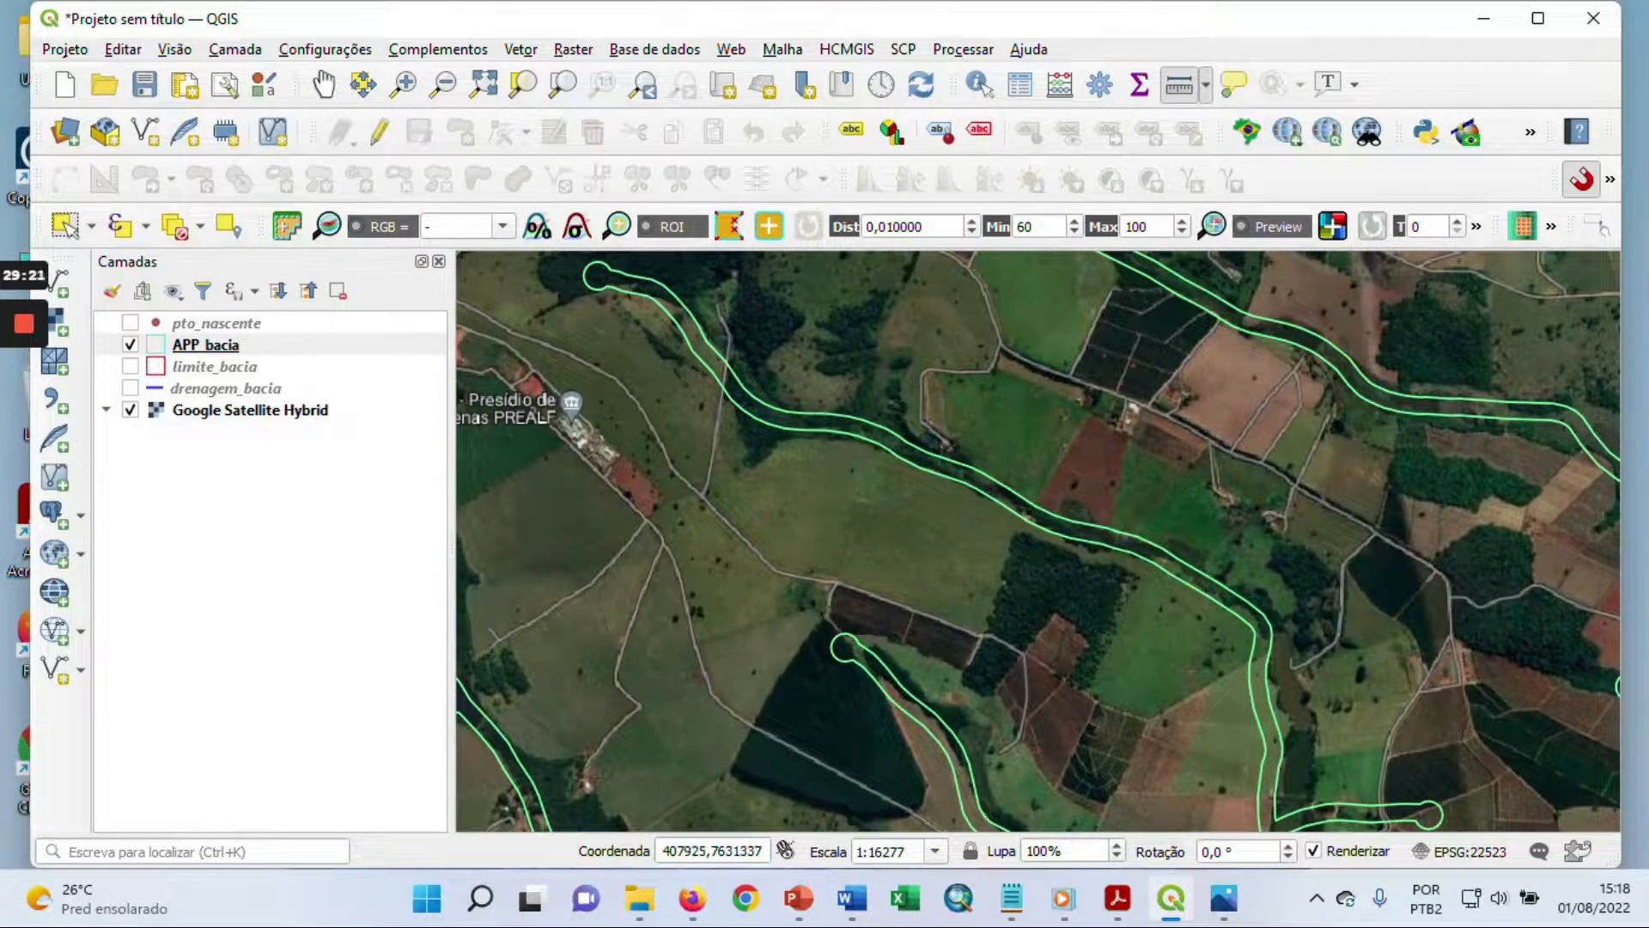
scroll(1147, 541, "down", 1)
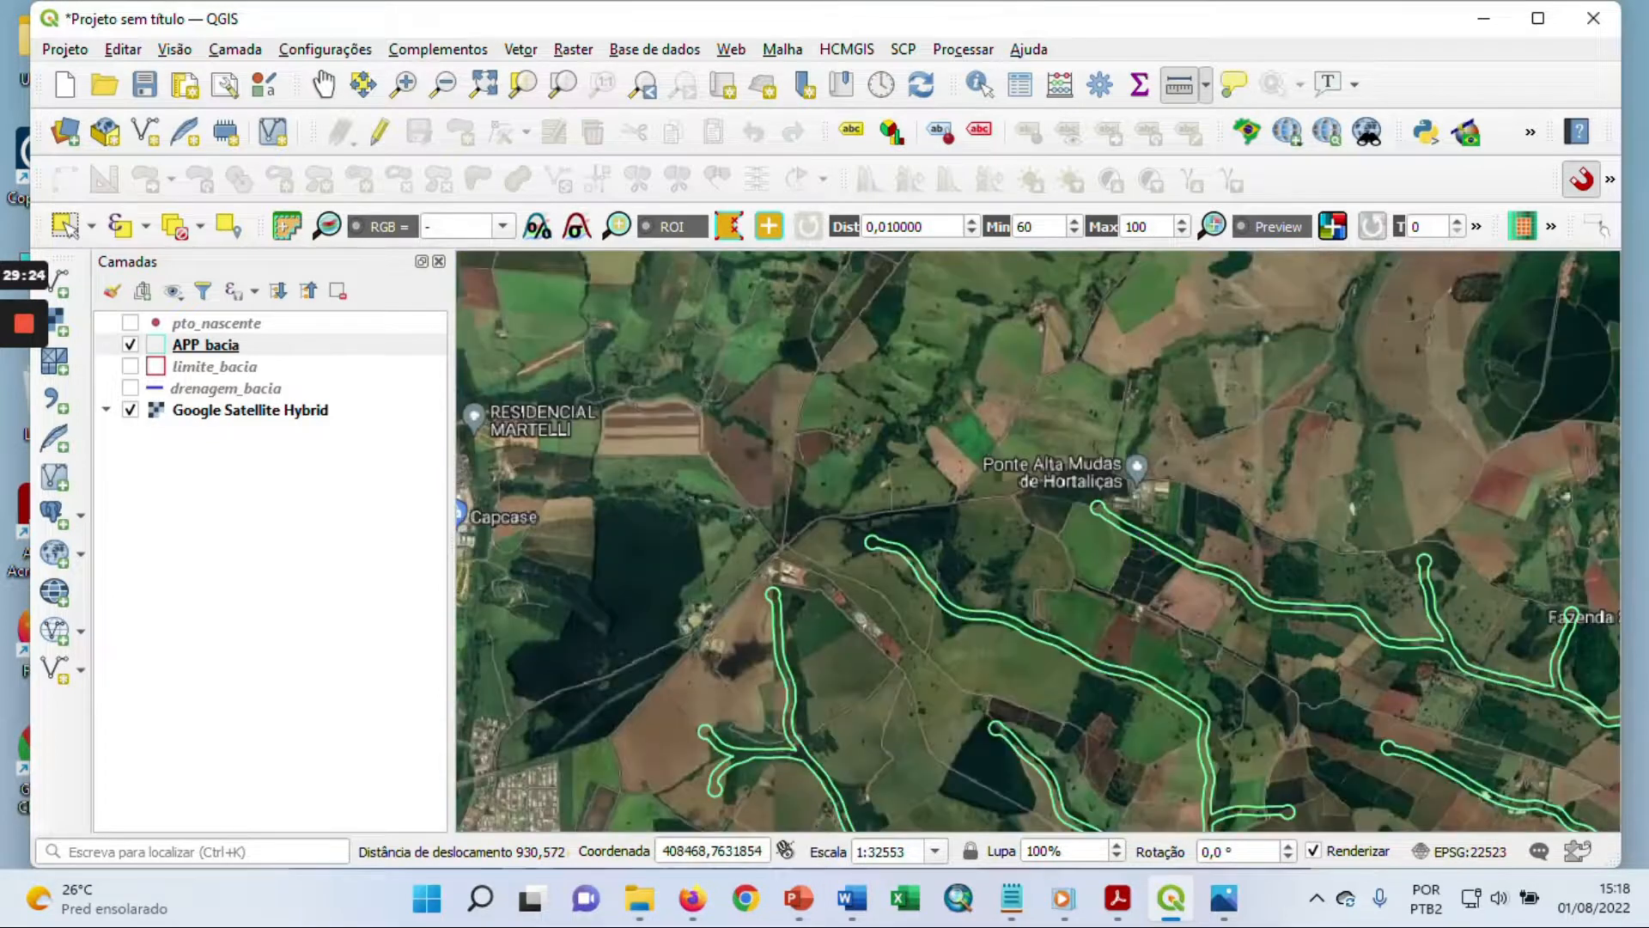
left_click_drag(1265, 635, 832, 510)
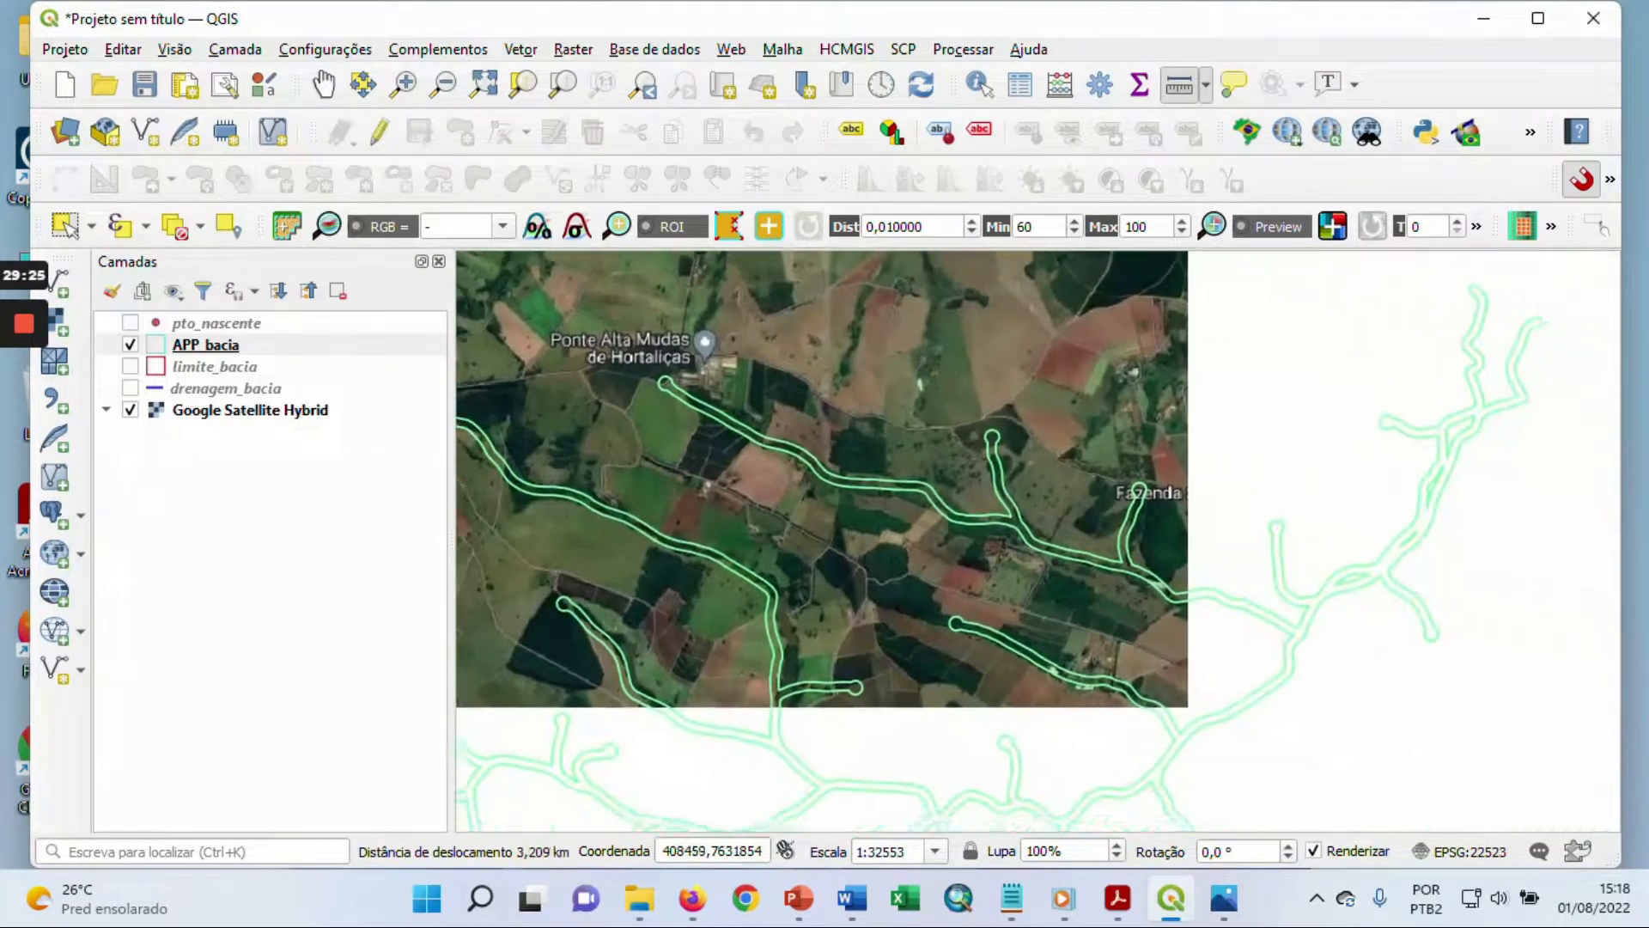
left_click_drag(1125, 691, 1104, 507)
scroll(1072, 619, "up", 1)
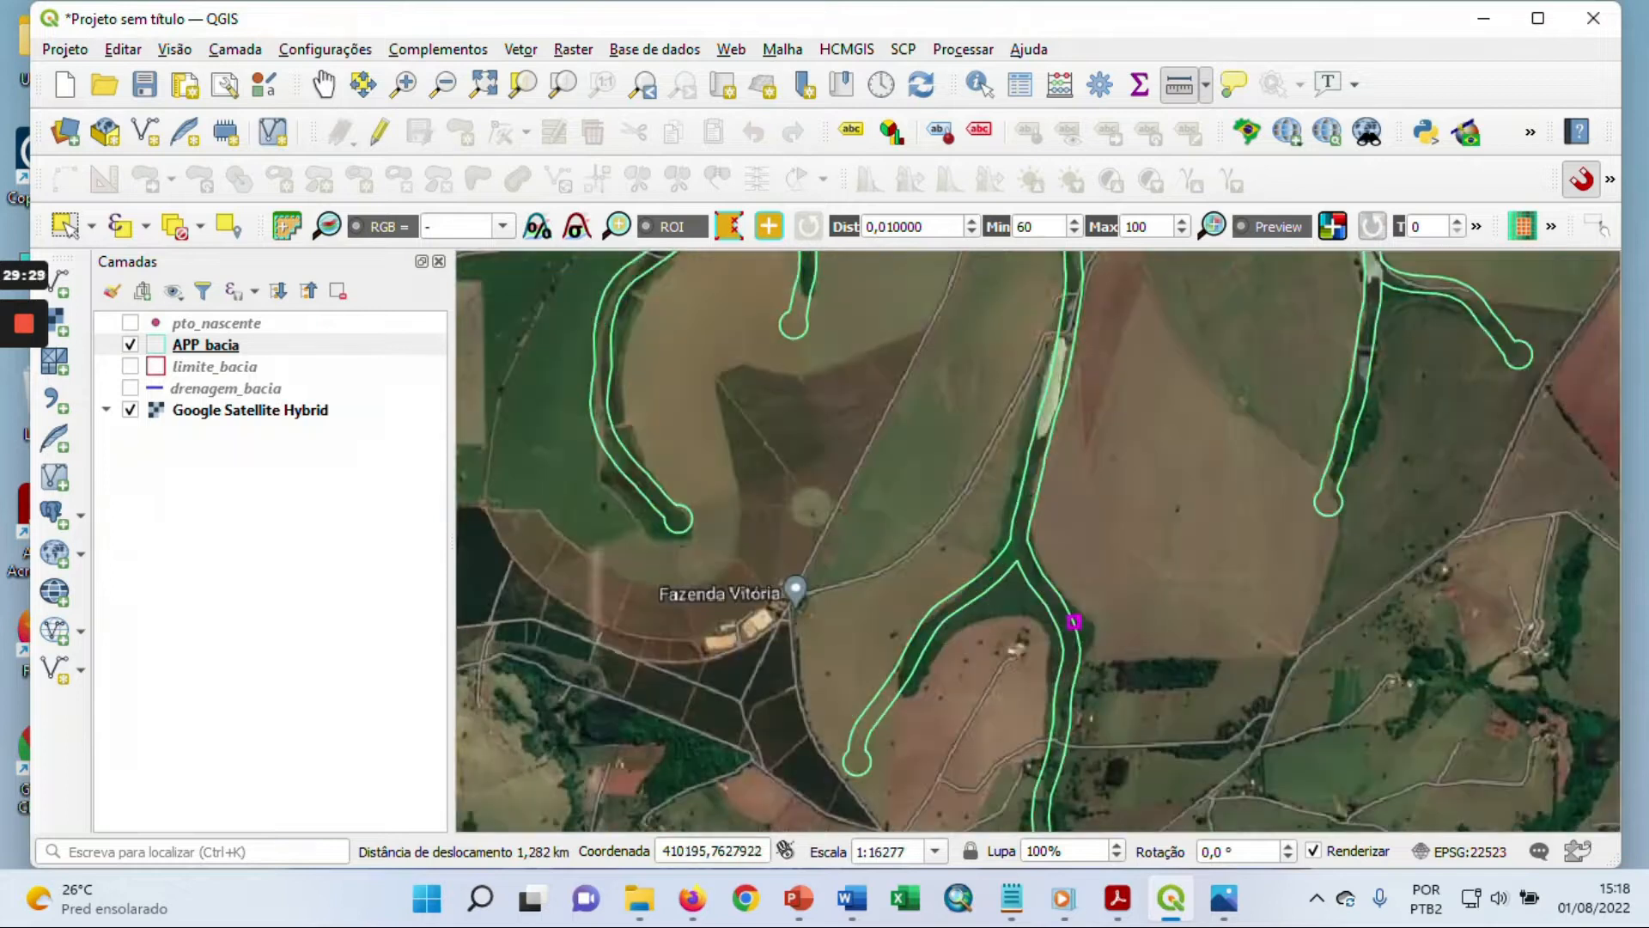
scroll(1073, 619, "down", 1)
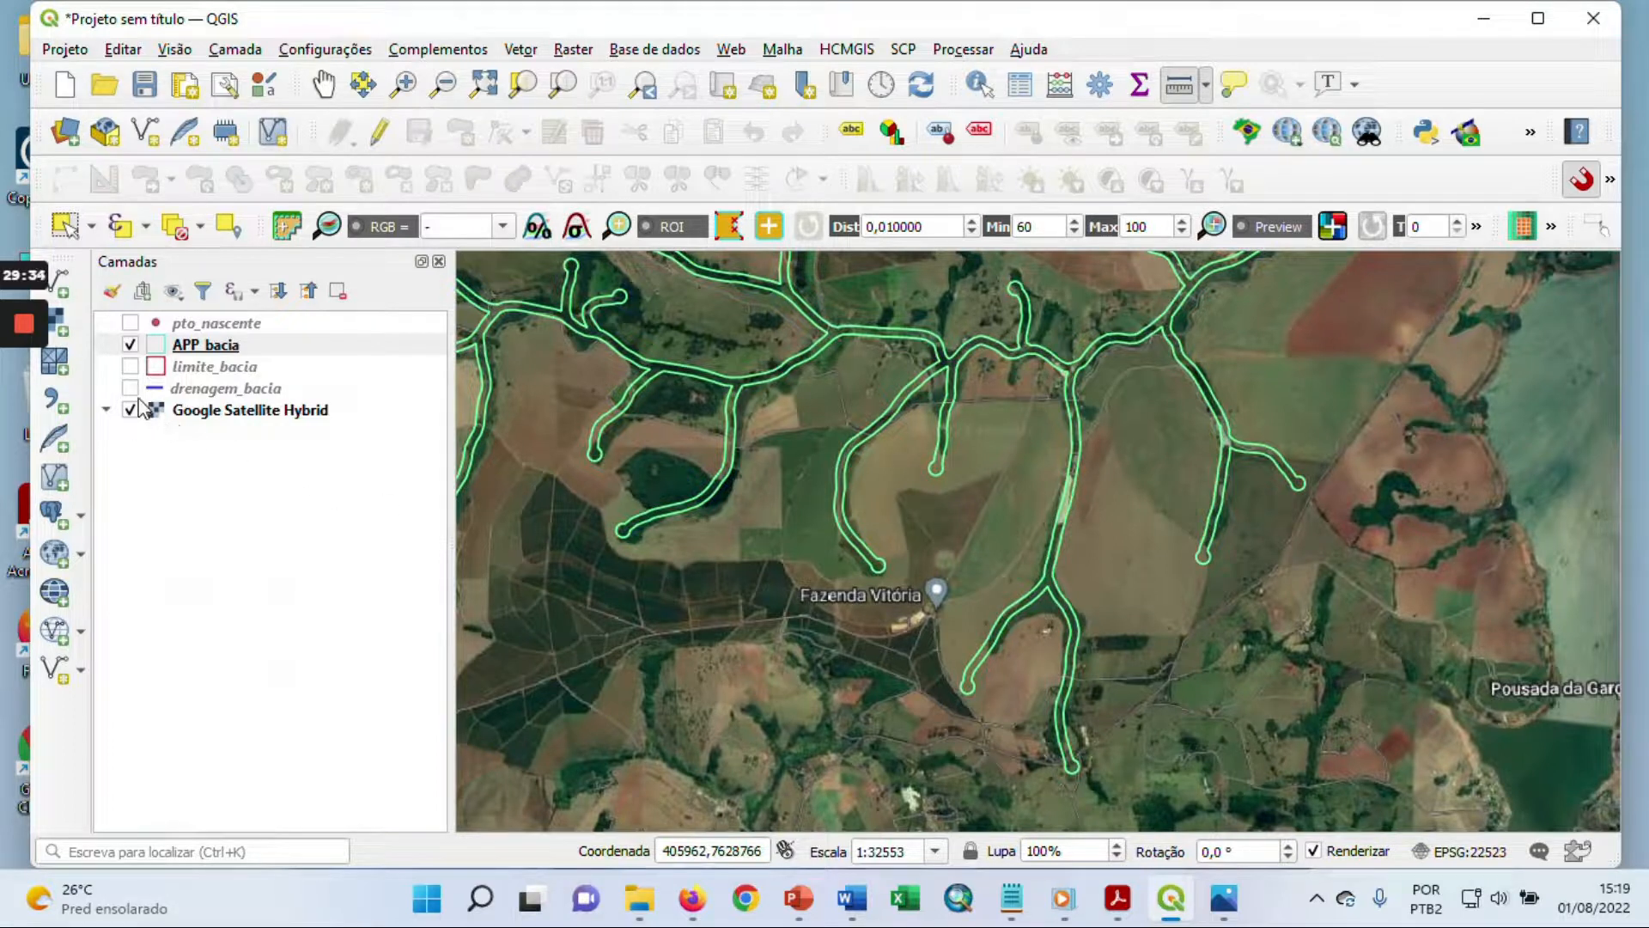
Step: Hide APP_bacia to examine the bare imagery around the forest patch, briefly toggle drenagem_bacia, and show APP_bacia again
left_click(131, 344)
scroll(678, 447, "up", 2)
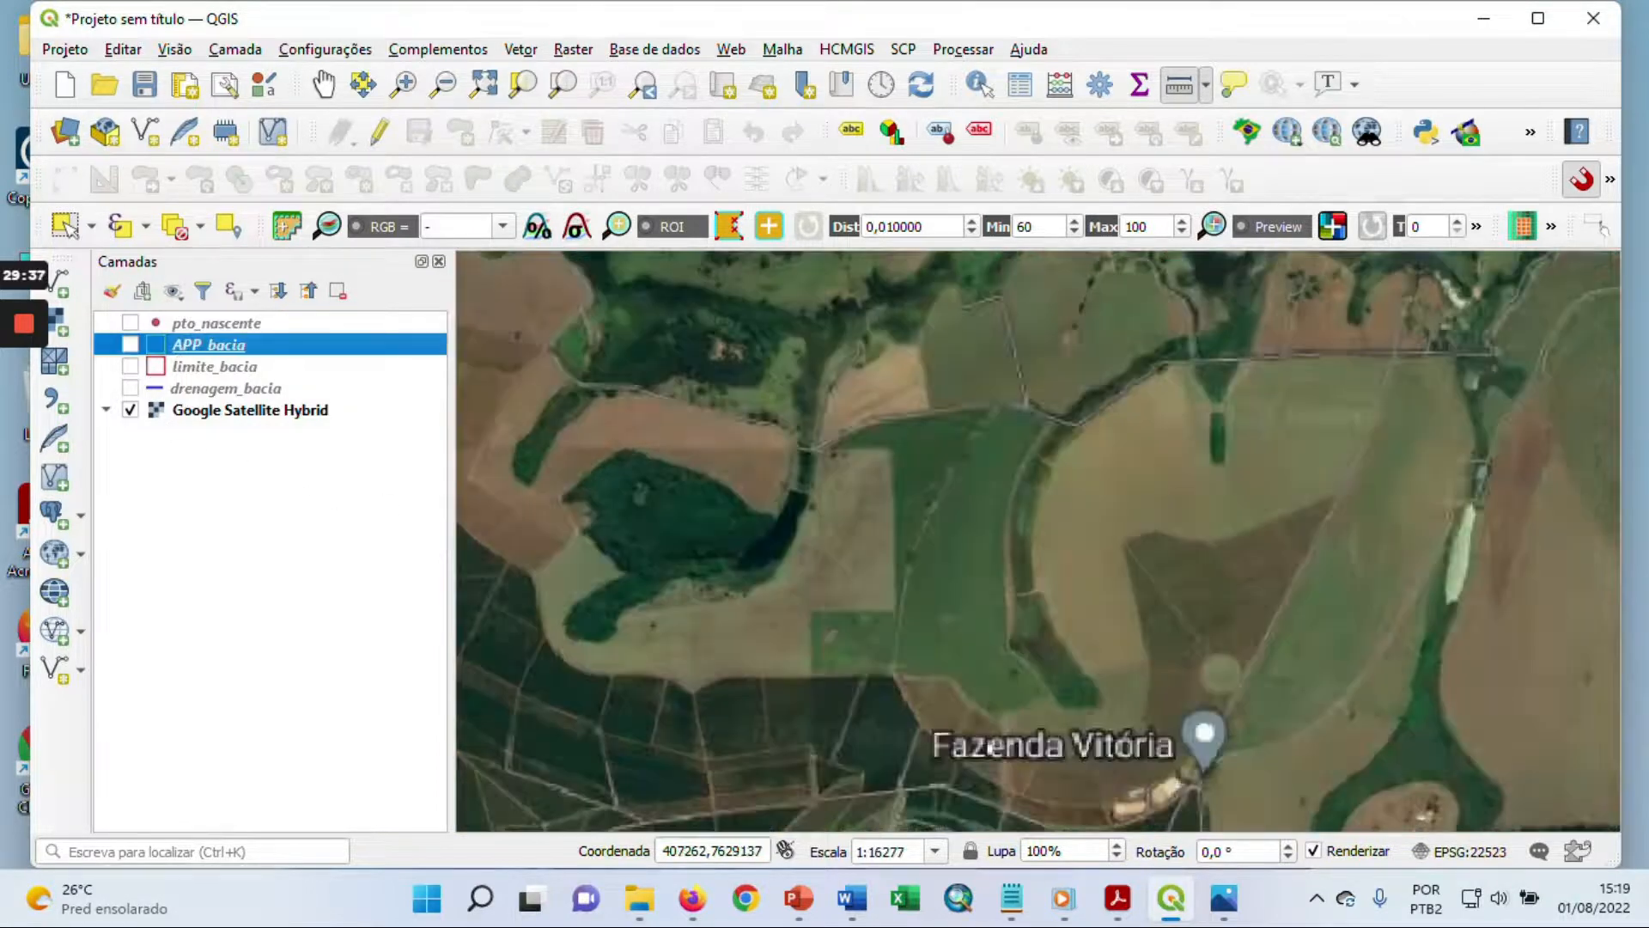
left_click_drag(687, 455, 1028, 258)
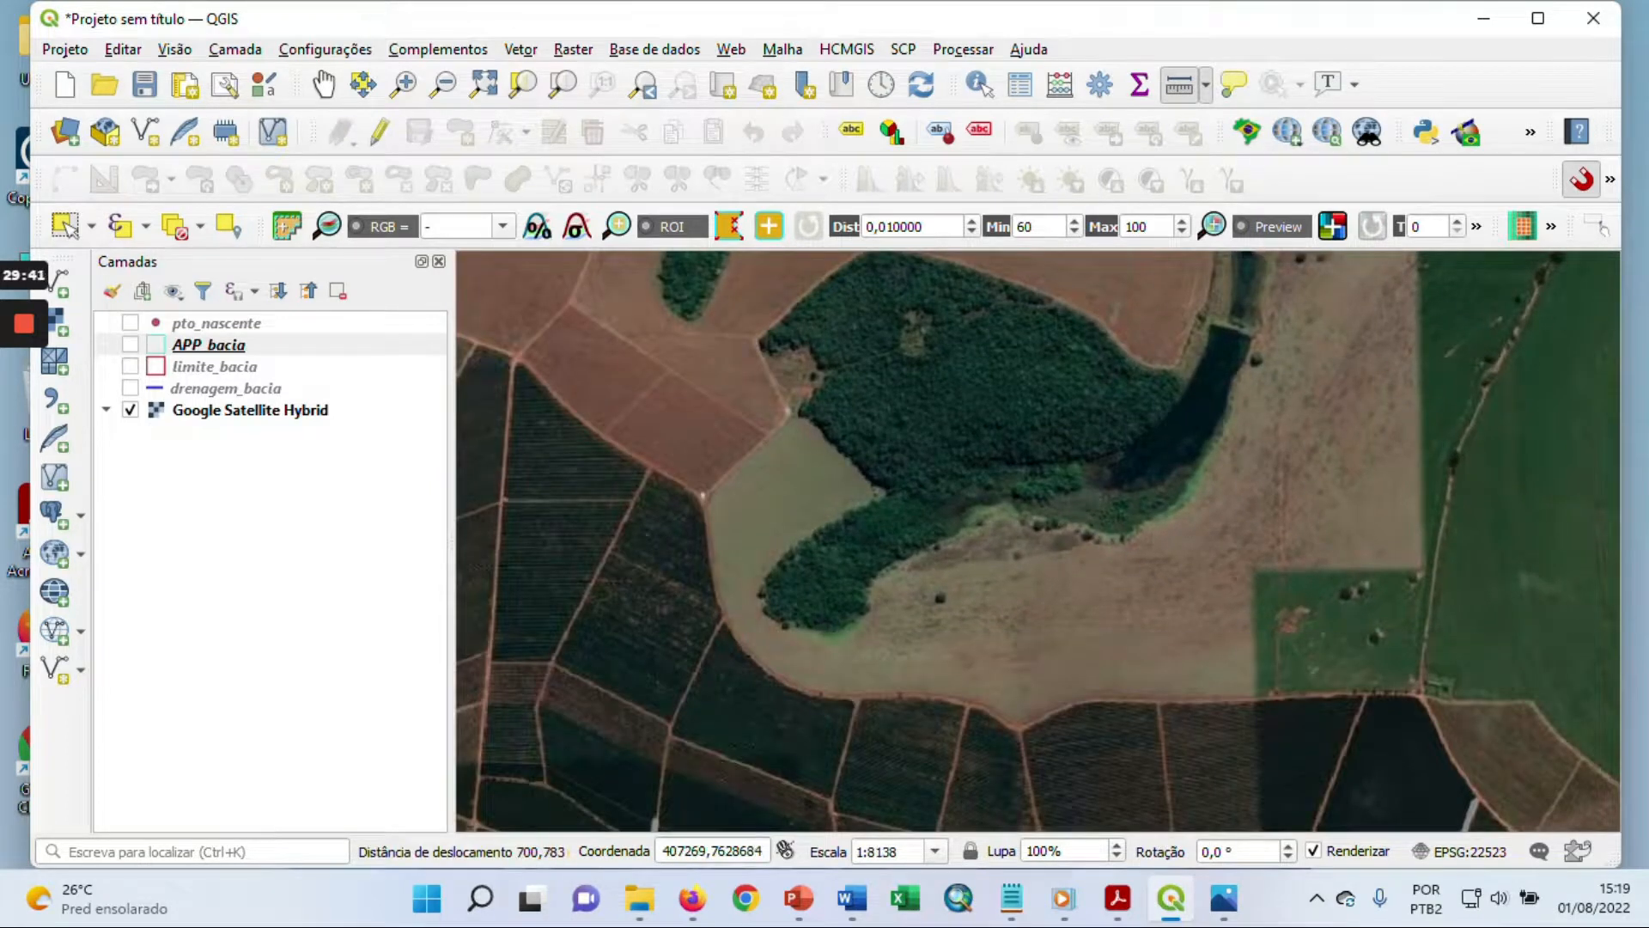
scroll(964, 491, "down", 1)
left_click_drag(964, 492, 850, 605)
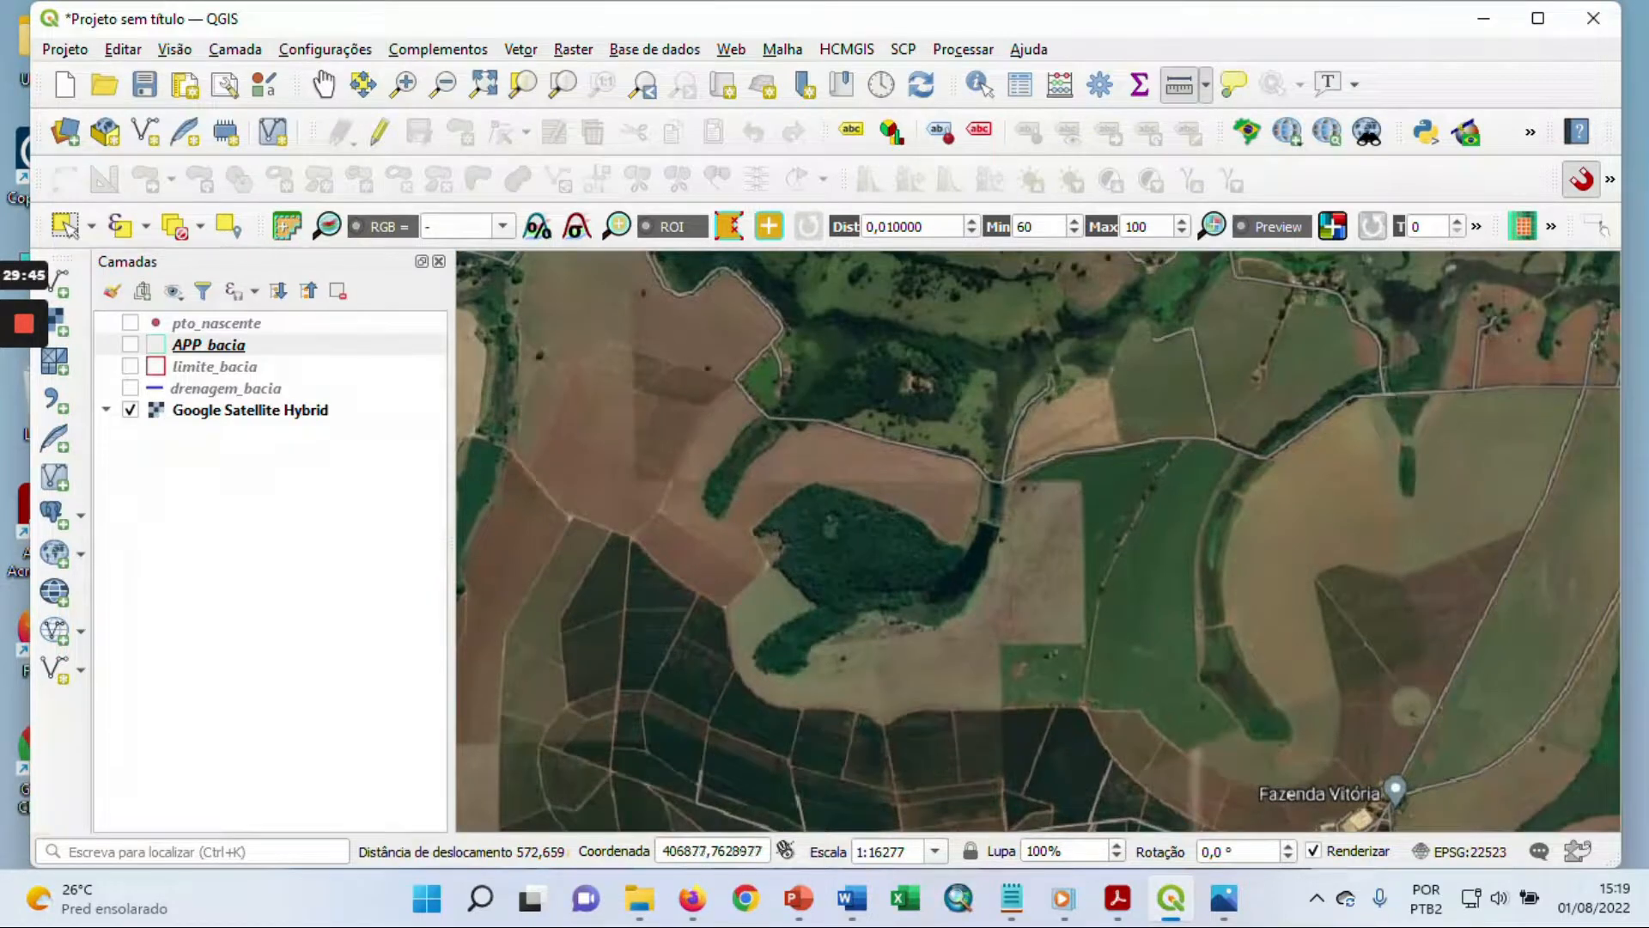
left_click(132, 391)
left_click(131, 391)
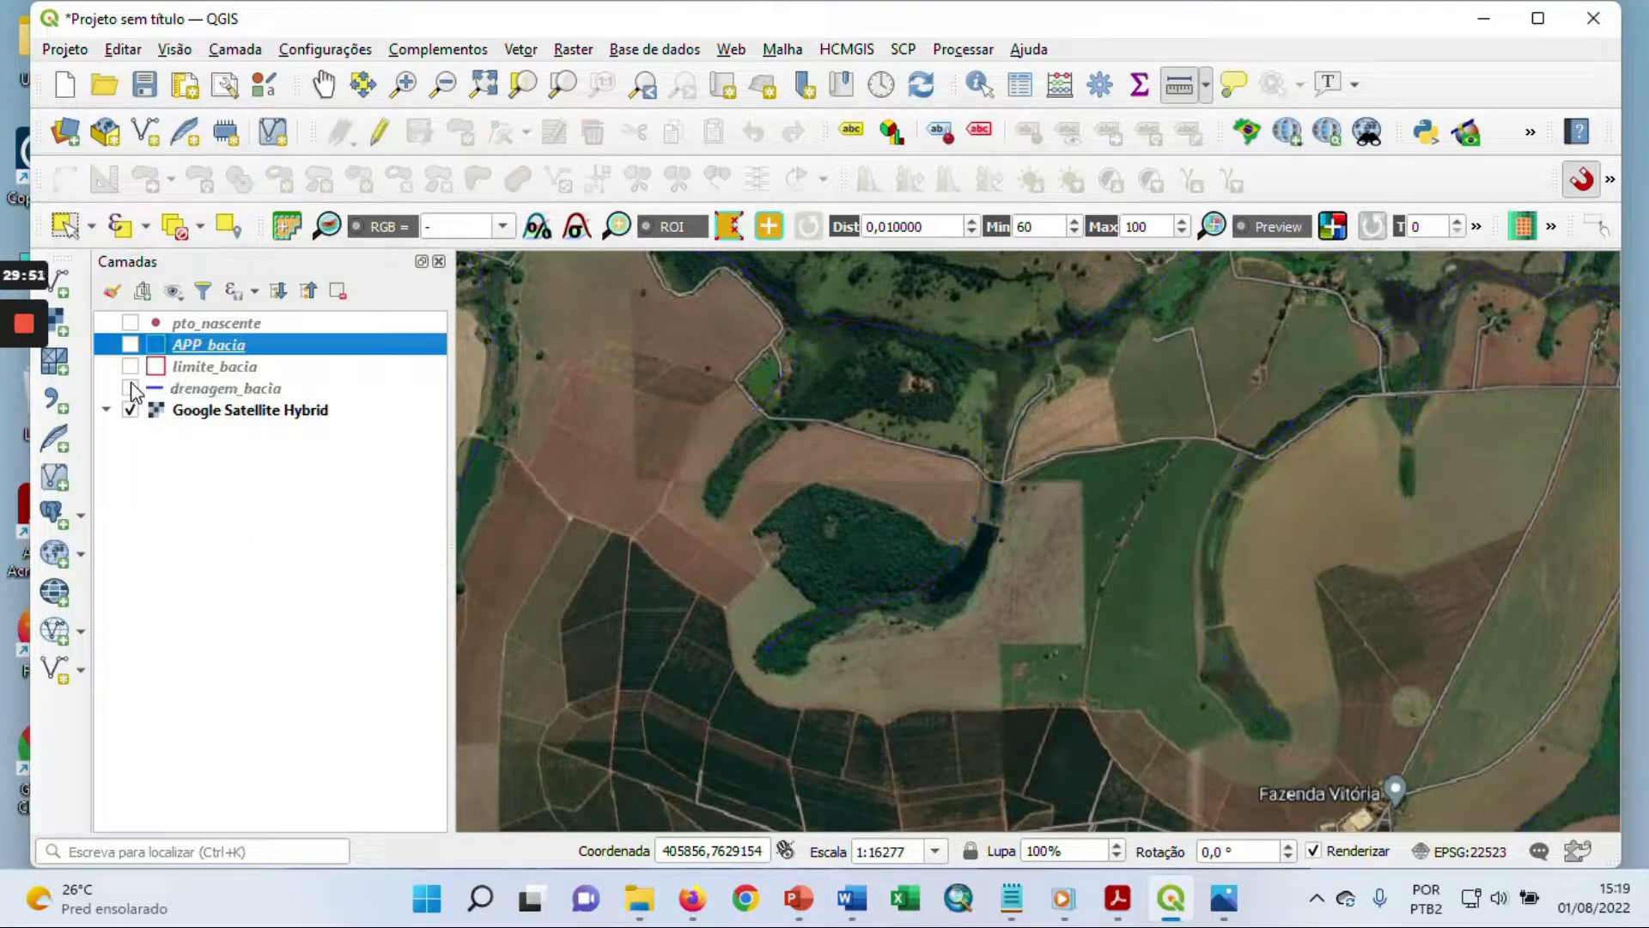
left_click(130, 345)
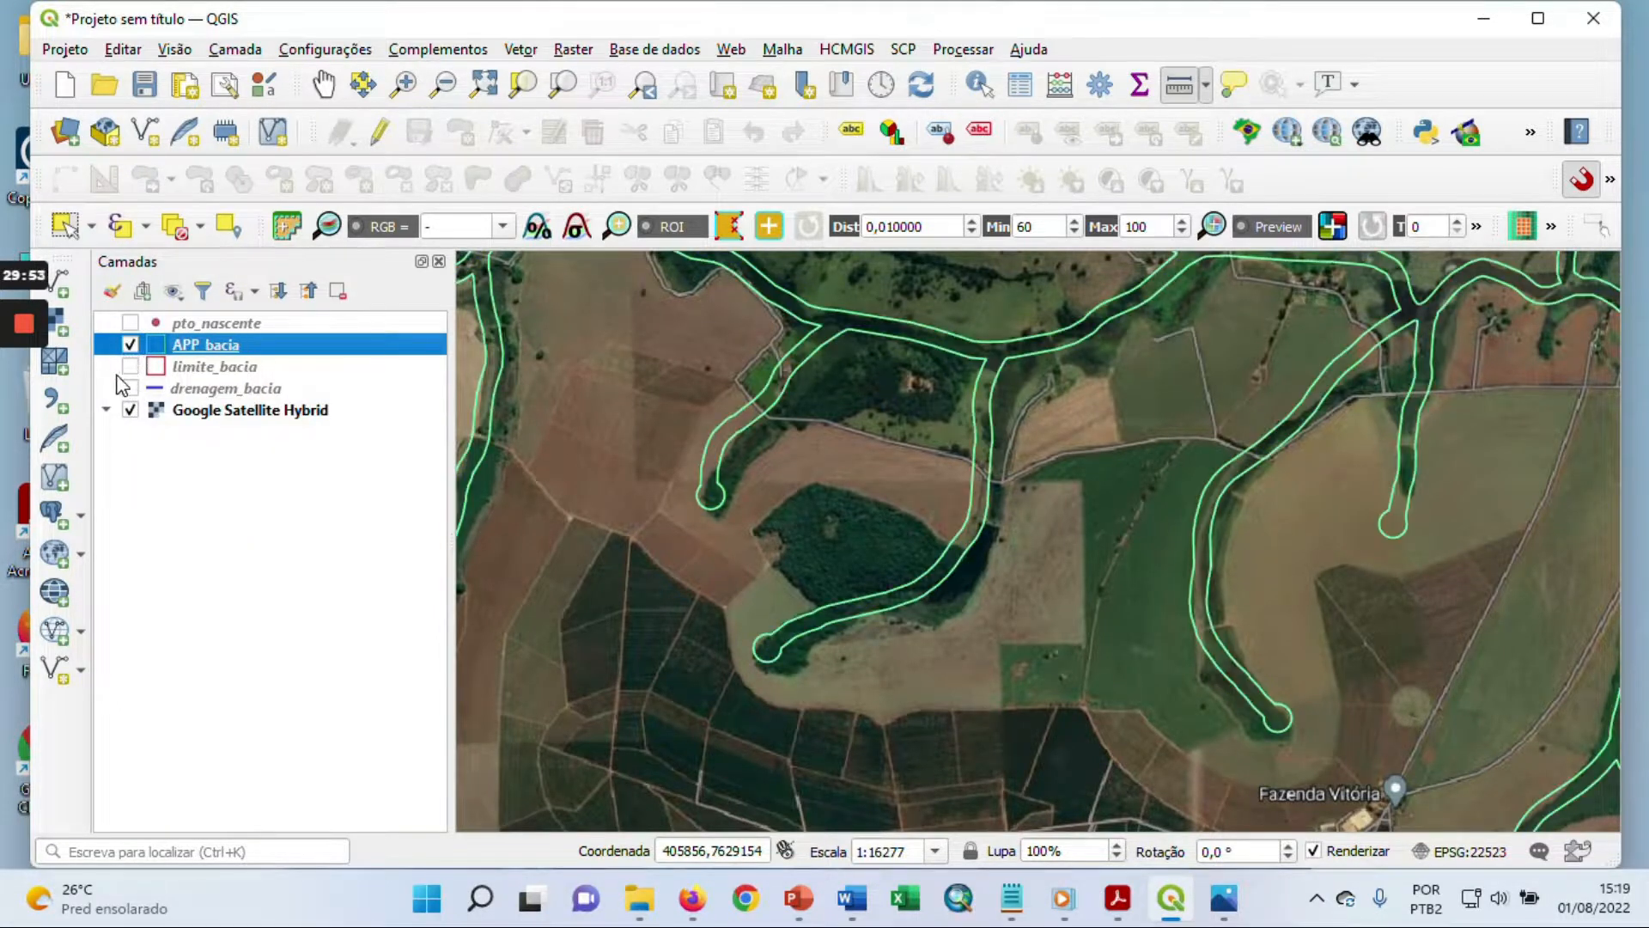
Step: Show the drenagem_bacia layer and inspect the streams inside the APP_bacia strips near the urban area
scroll(693, 412, "down", 1)
left_click_drag(693, 411, 1110, 498)
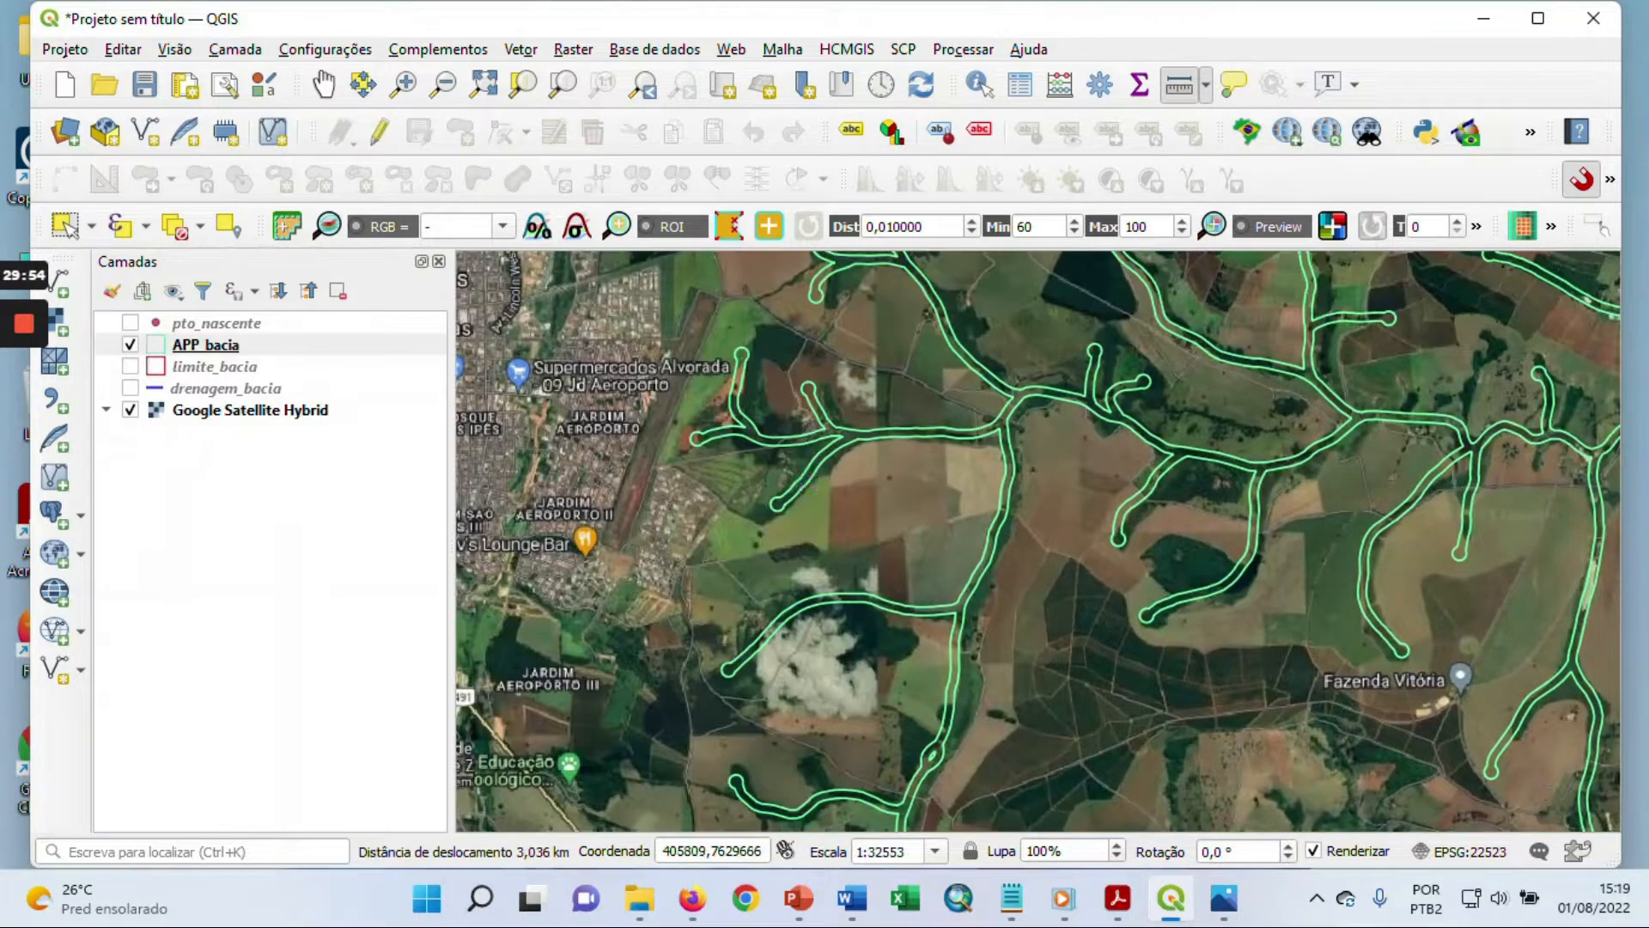
left_click(130, 388)
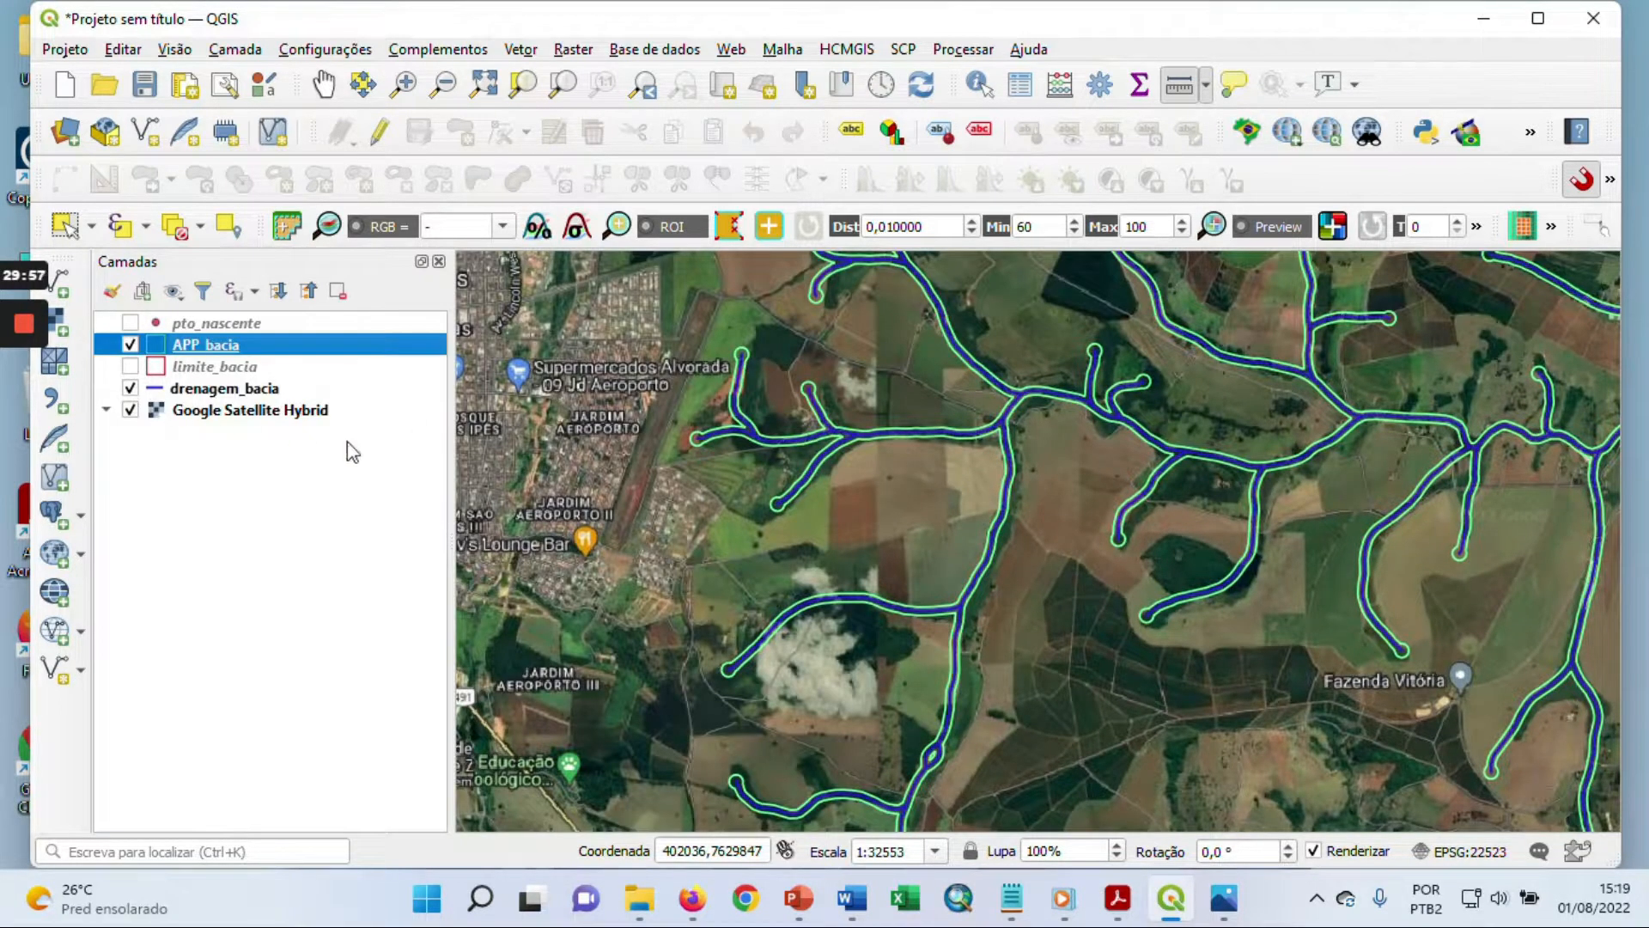
scroll(777, 468, "up", 1)
left_click_drag(777, 468, 1029, 625)
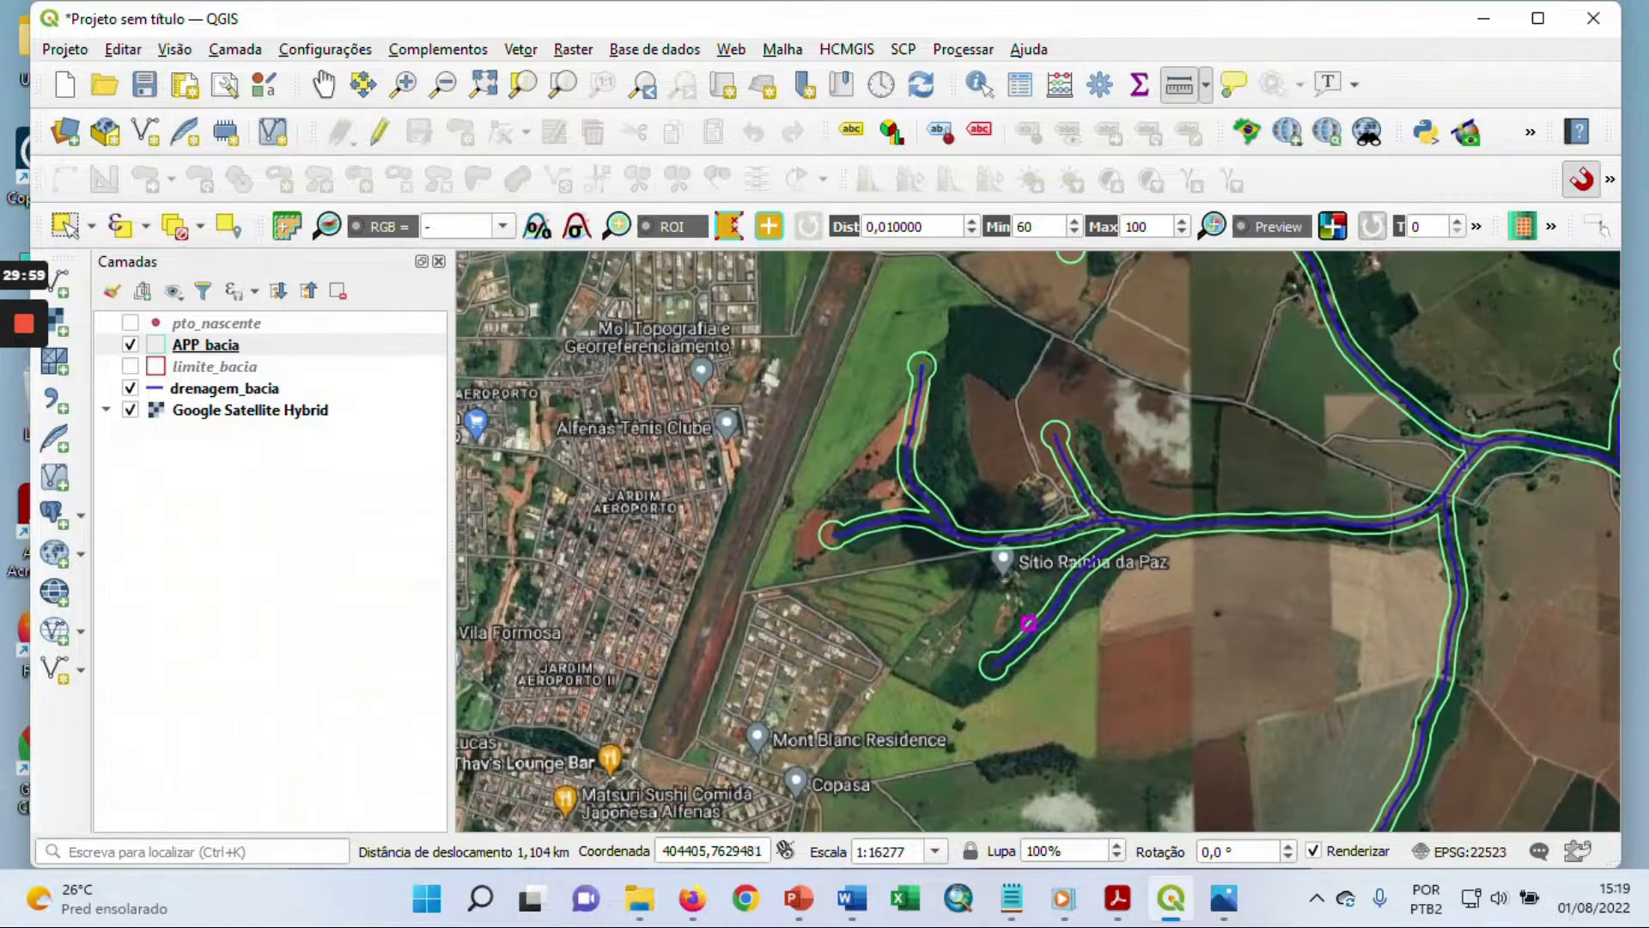
left_click_drag(1070, 422, 1141, 560)
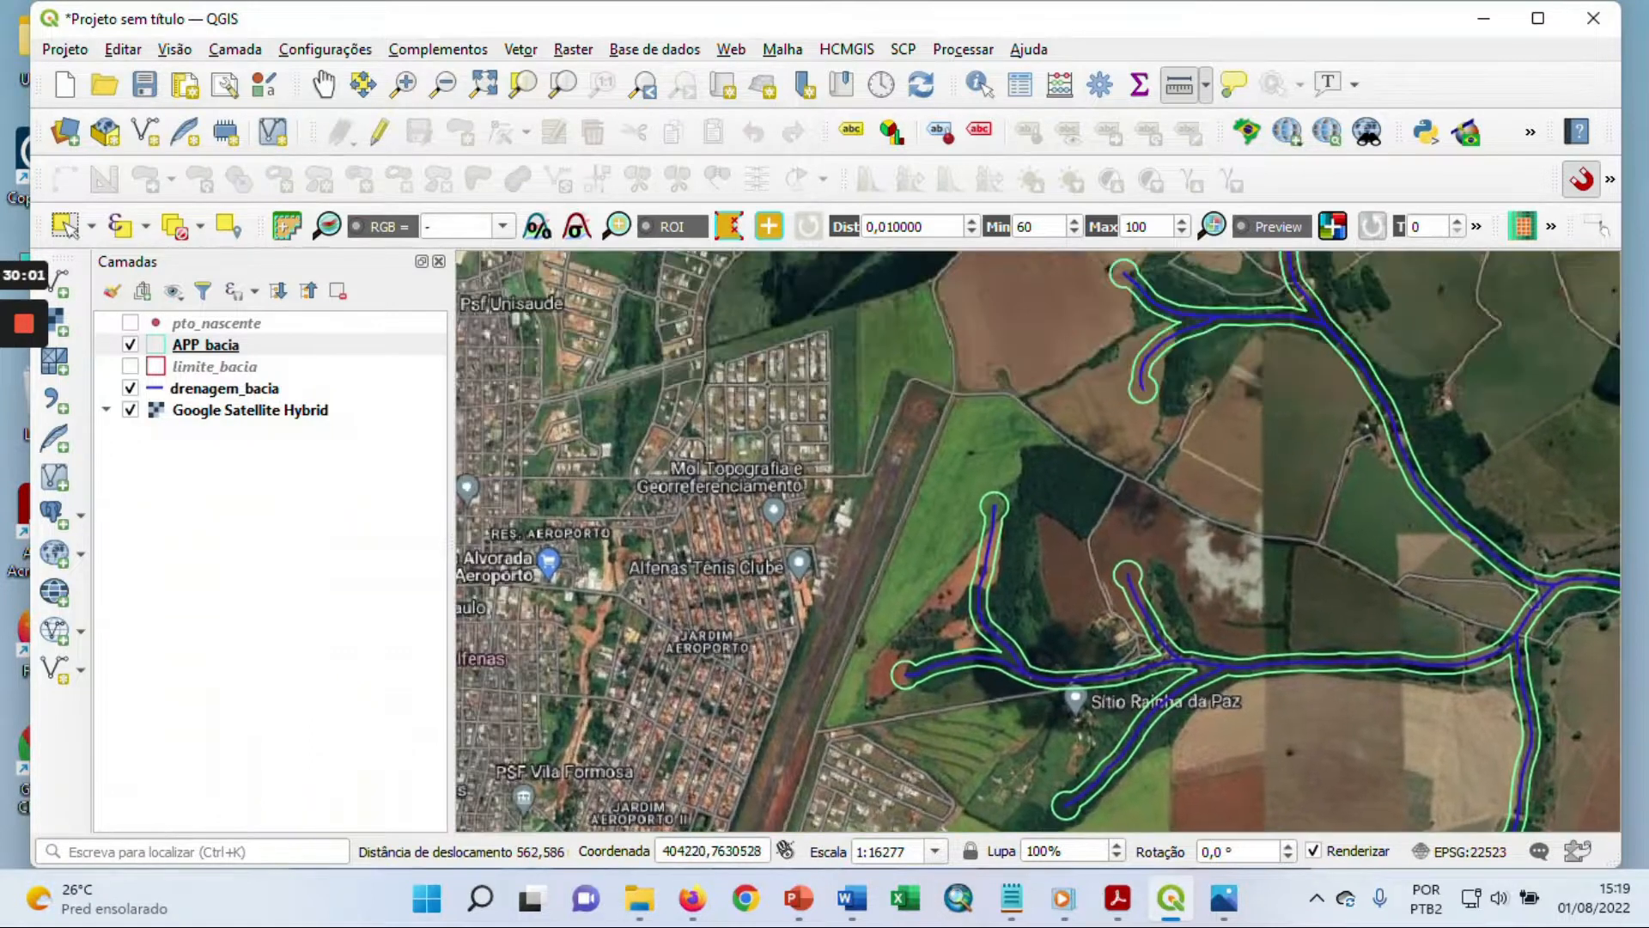
left_click_drag(1141, 365, 945, 572)
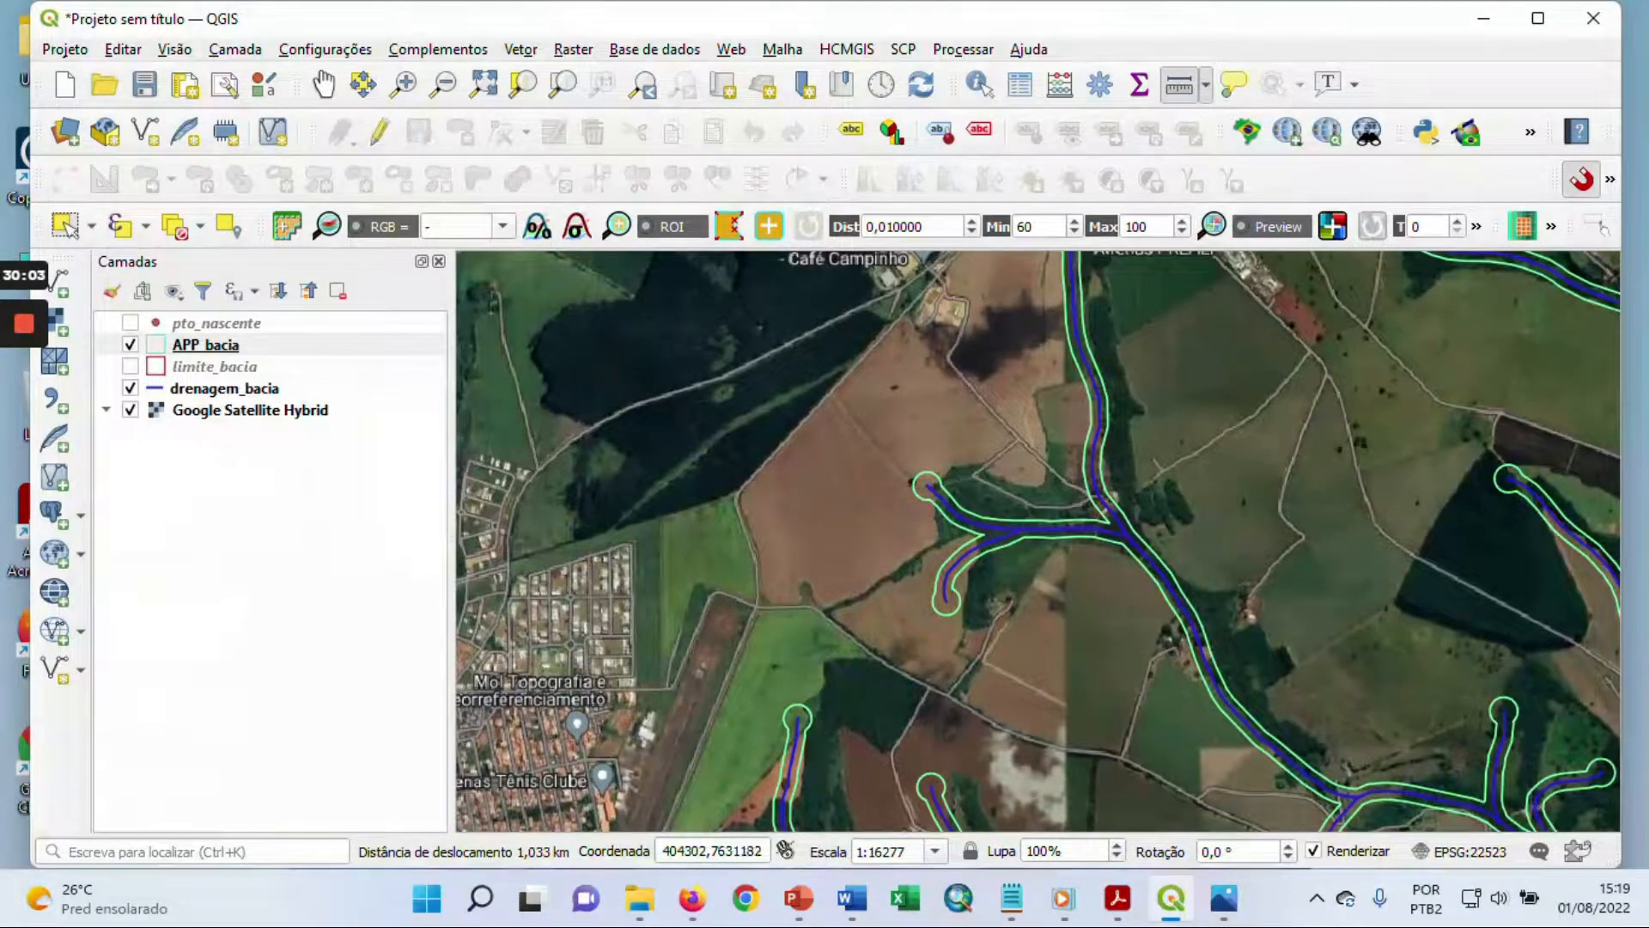
left_click_drag(1103, 335, 1004, 569)
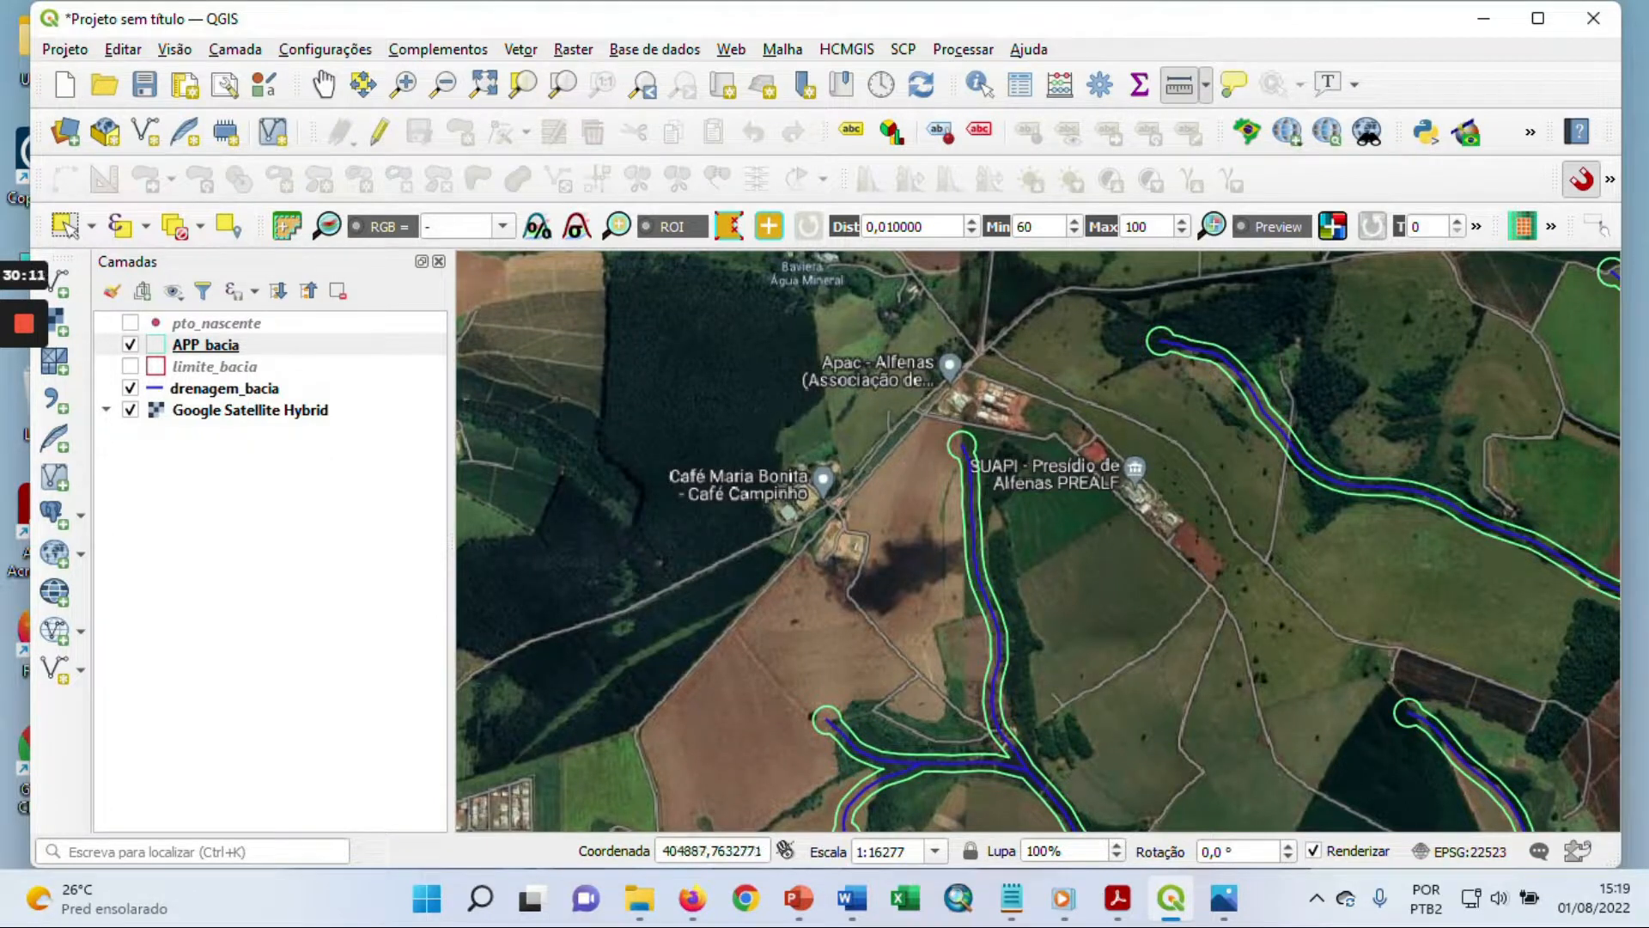
left_click(524, 50)
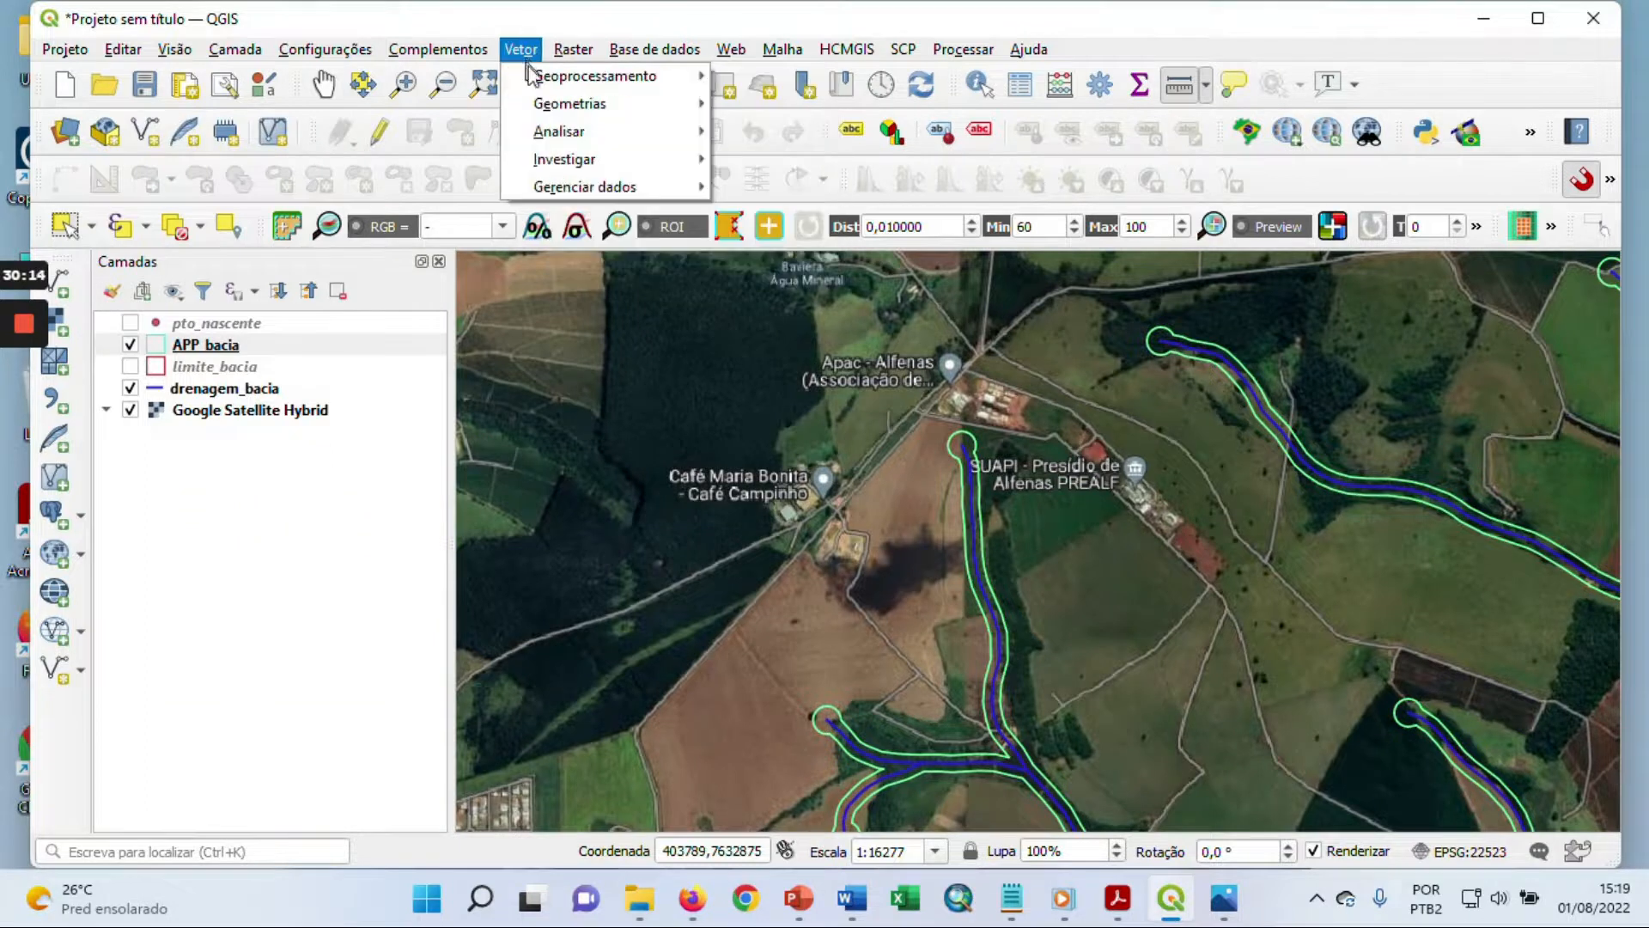
mouse_move(616, 70)
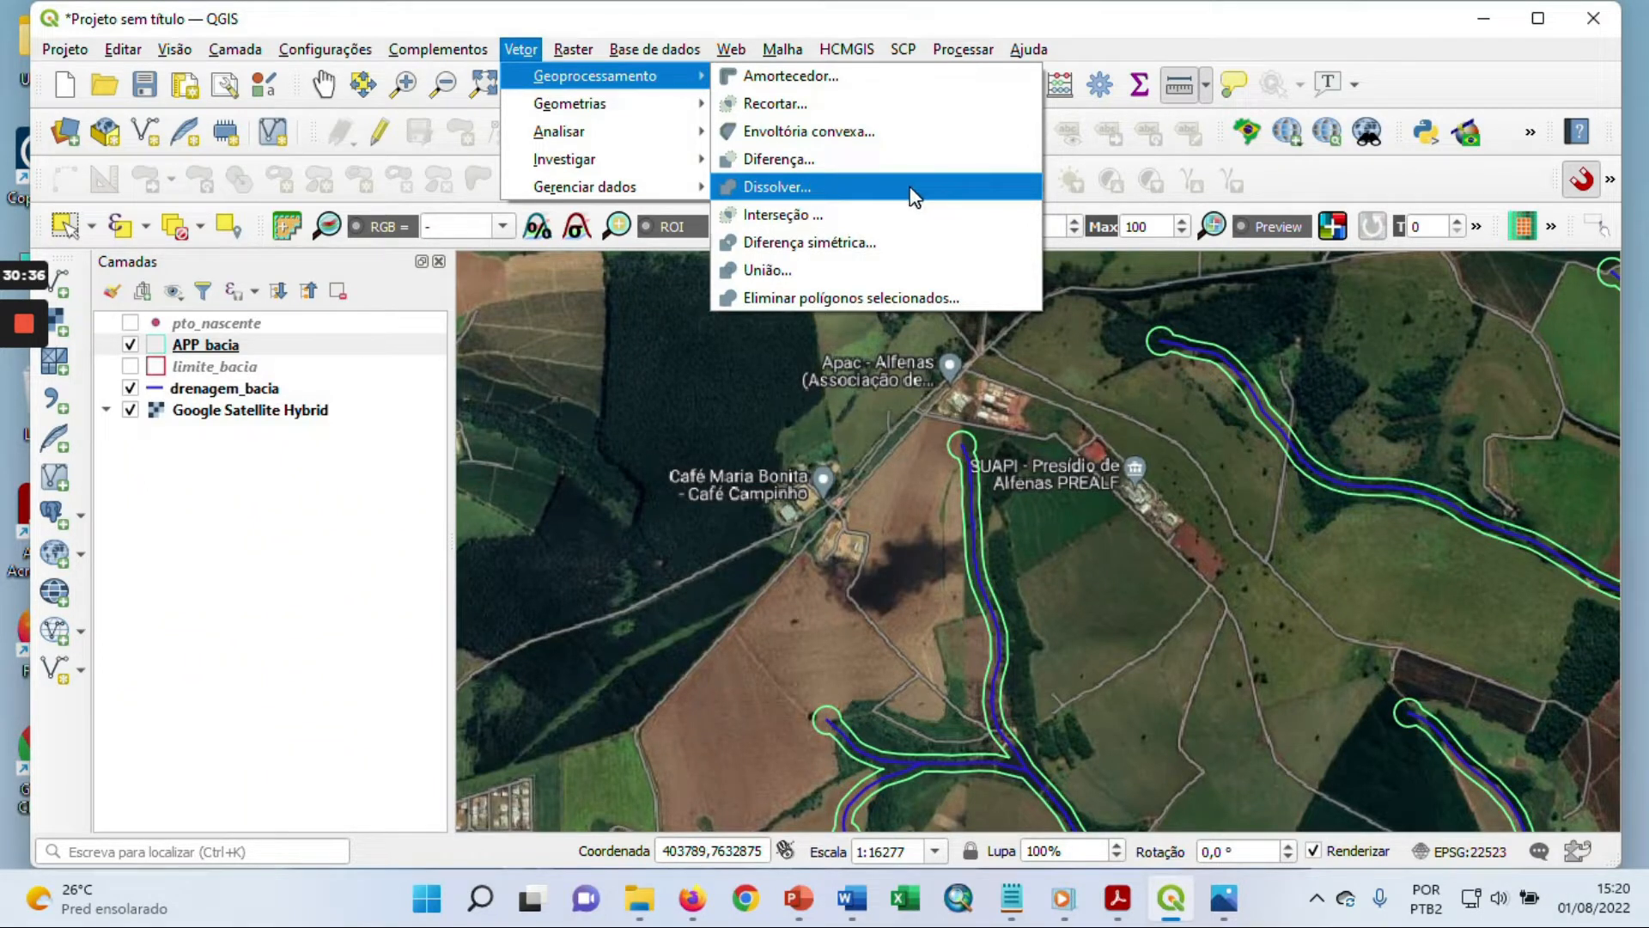
left_click(1313, 182)
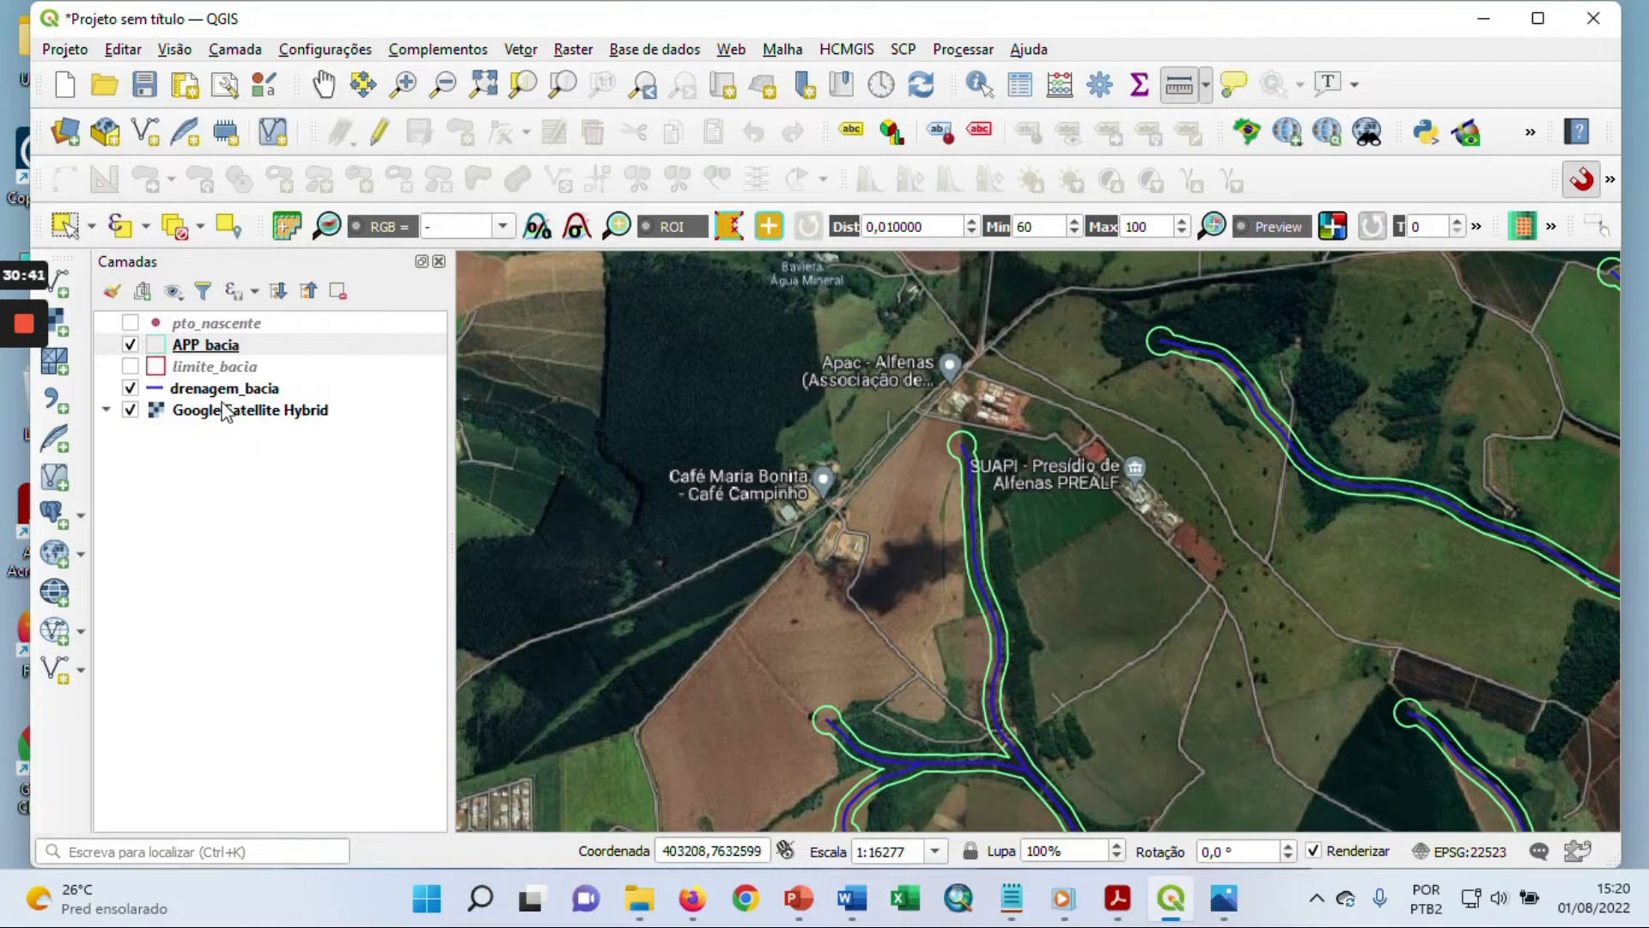
Step: Review the area_ha and area_km2 values in the APP_bacia attribute table and close it
right_click(227, 345)
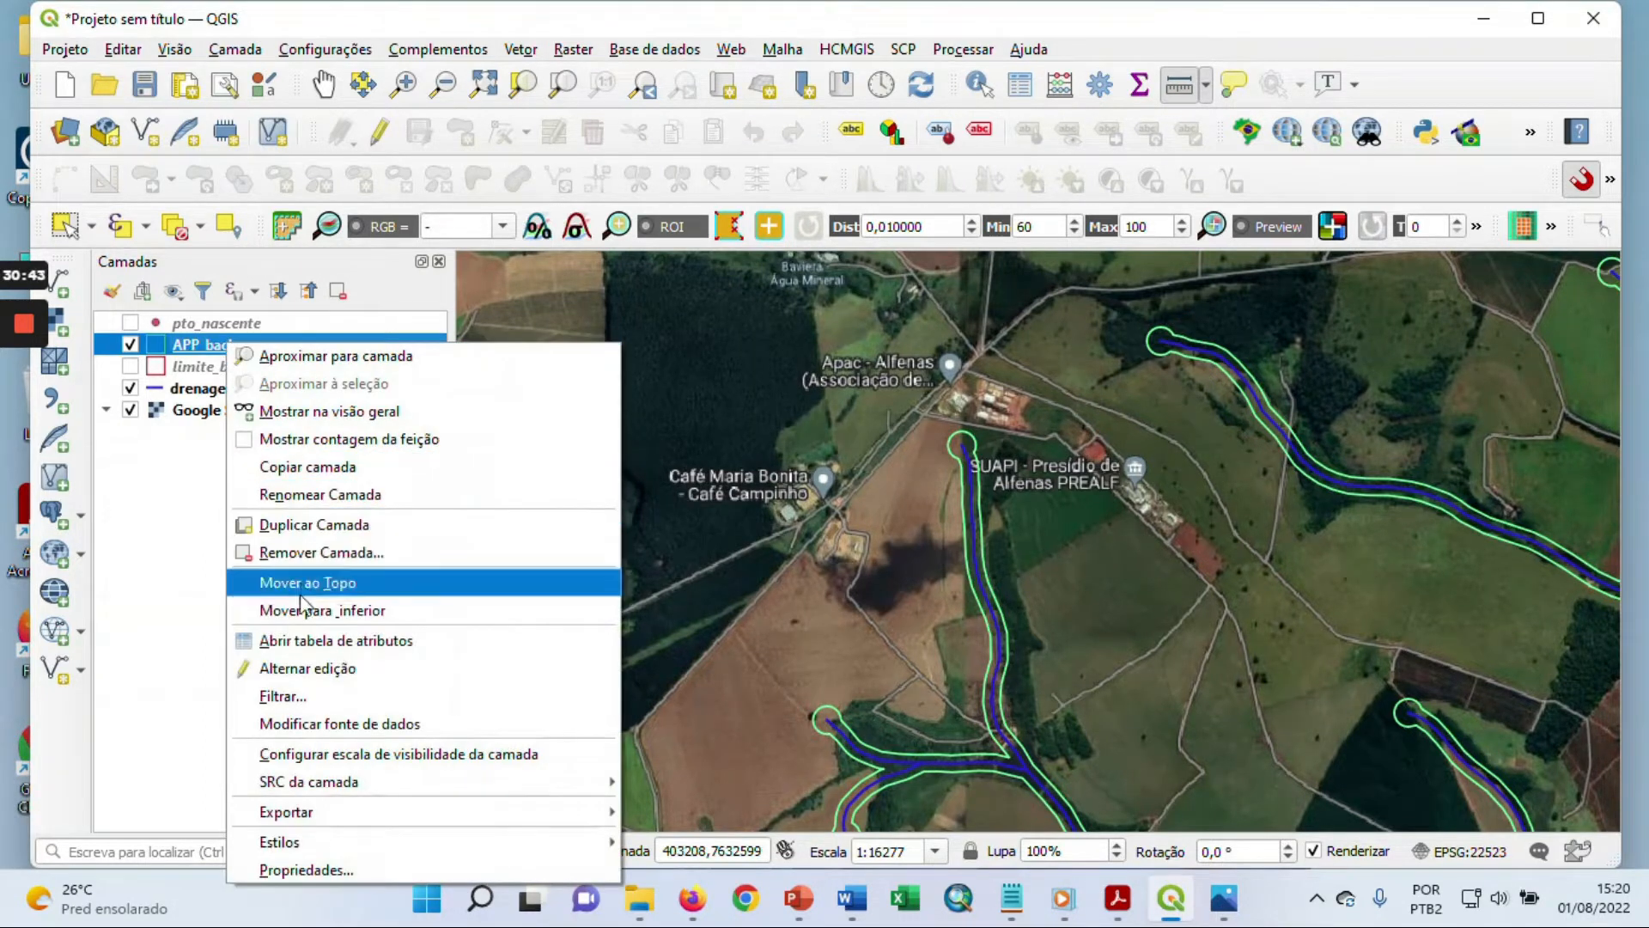
left_click(312, 641)
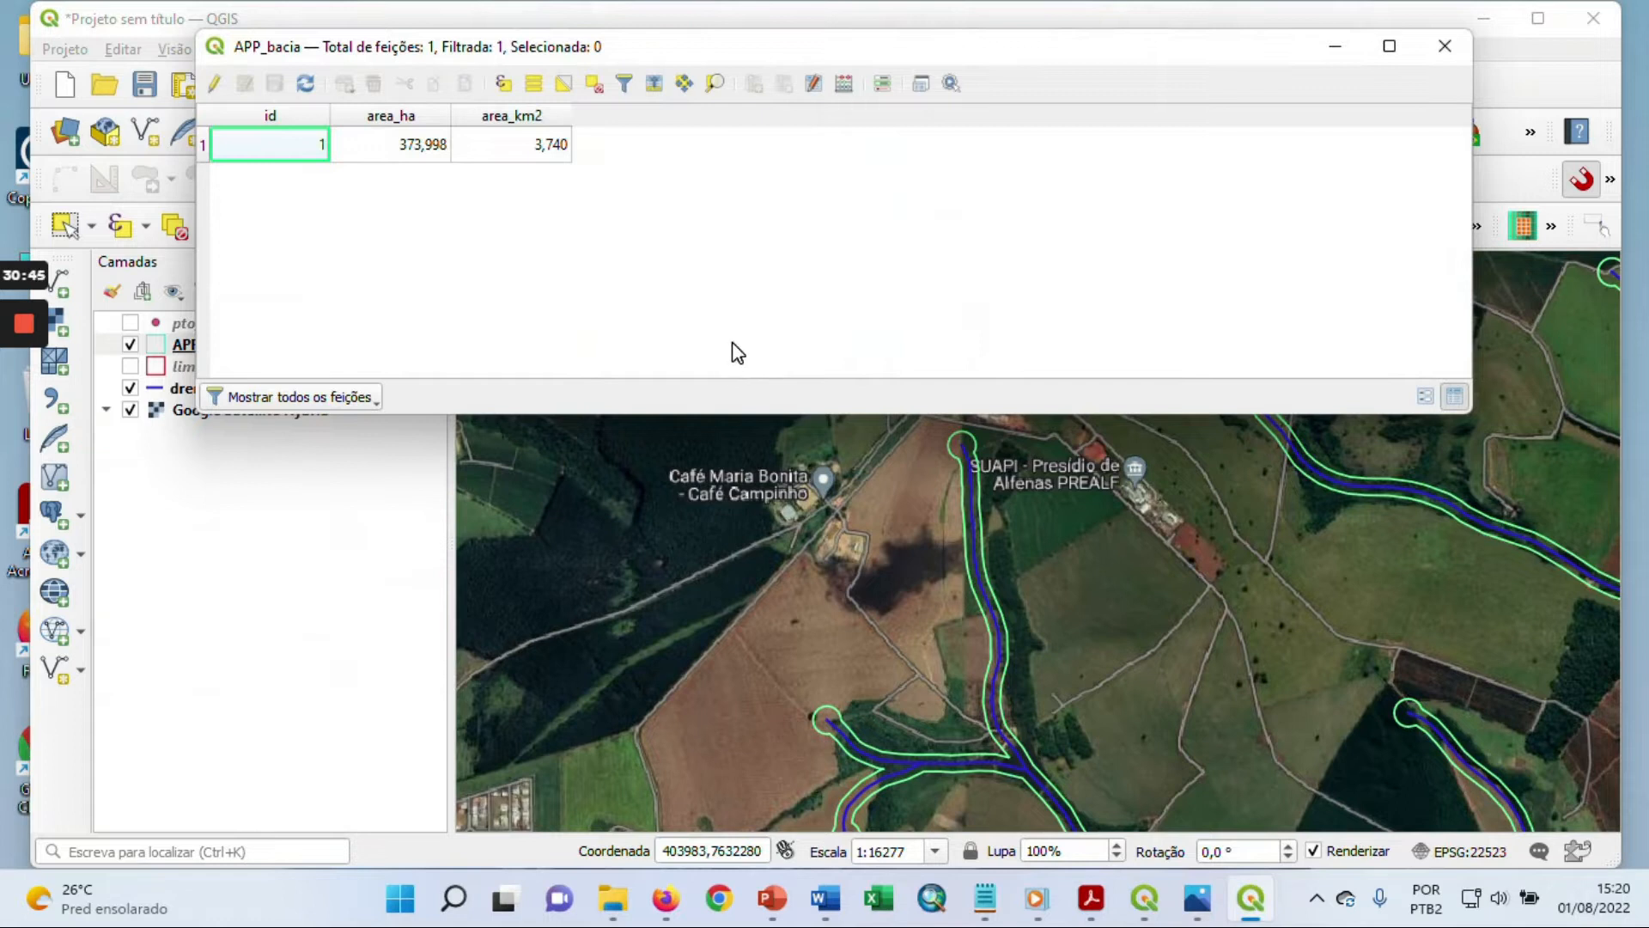
left_click(1450, 45)
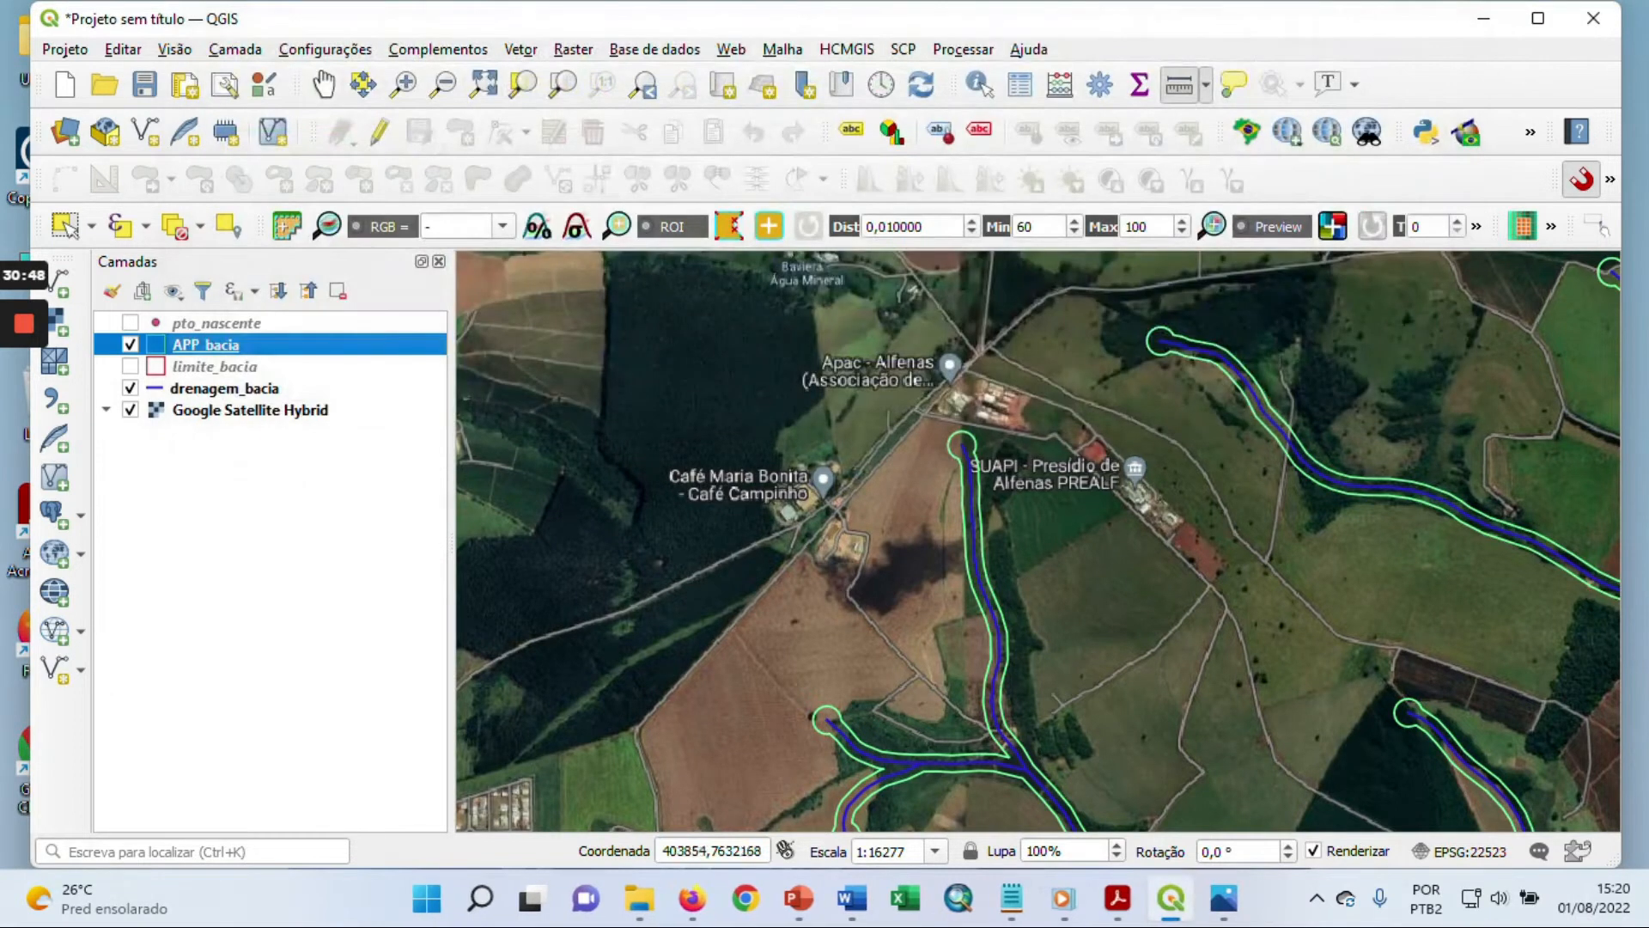
scroll(655, 455, "down", 1)
left_click_drag(644, 524, 786, 386)
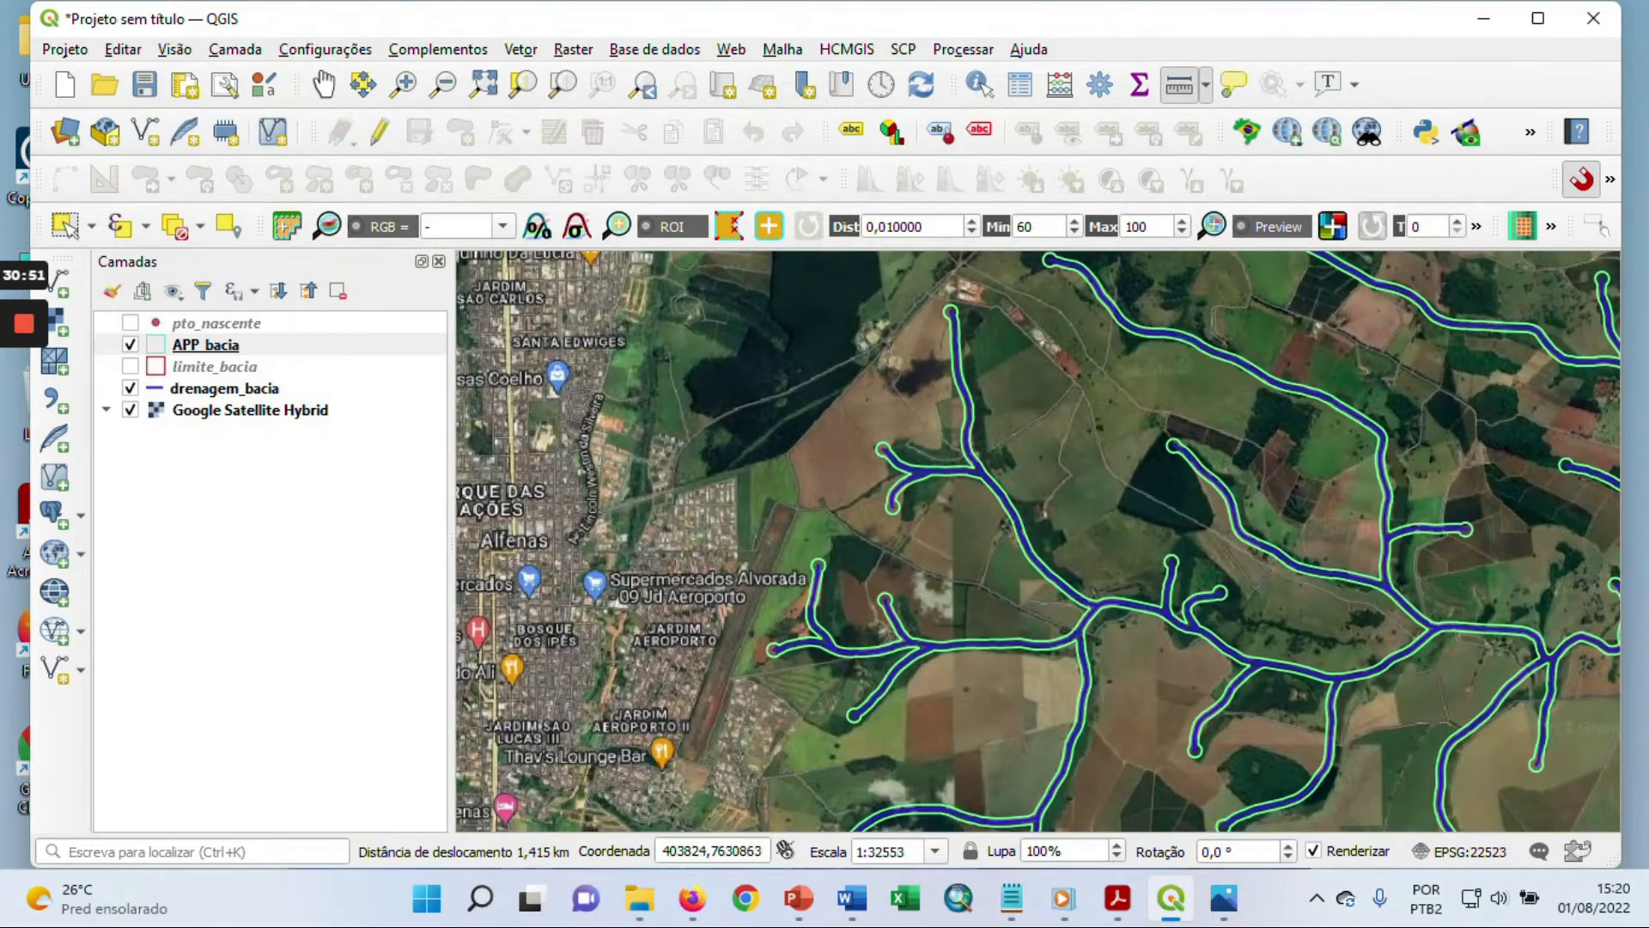
left_click_drag(880, 436, 753, 368)
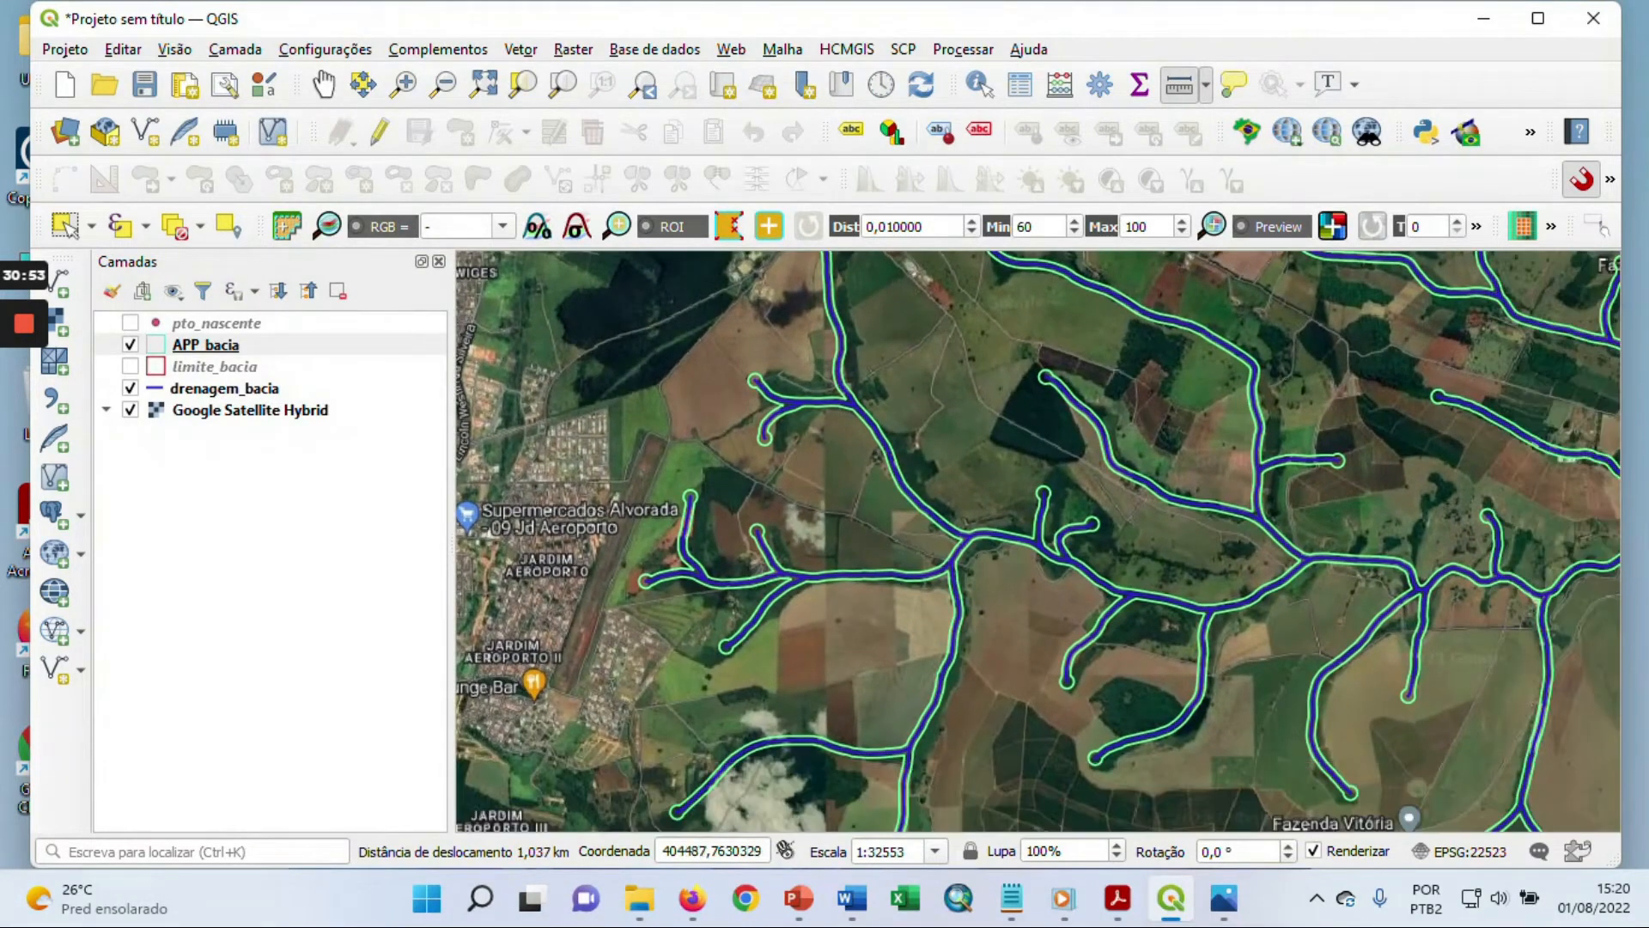